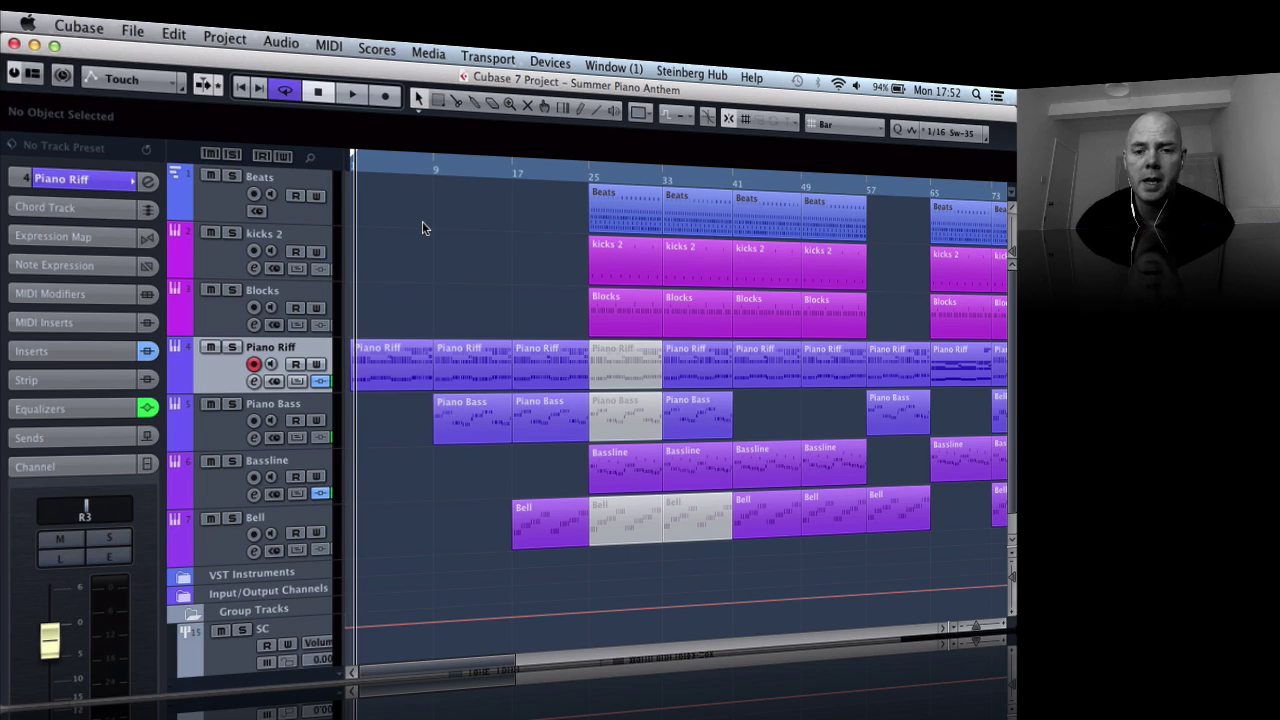
# Step: Play the project from the start and inspect the Triebwerk instrument used on the Piano Riff track
pyautogui.click(241, 87)
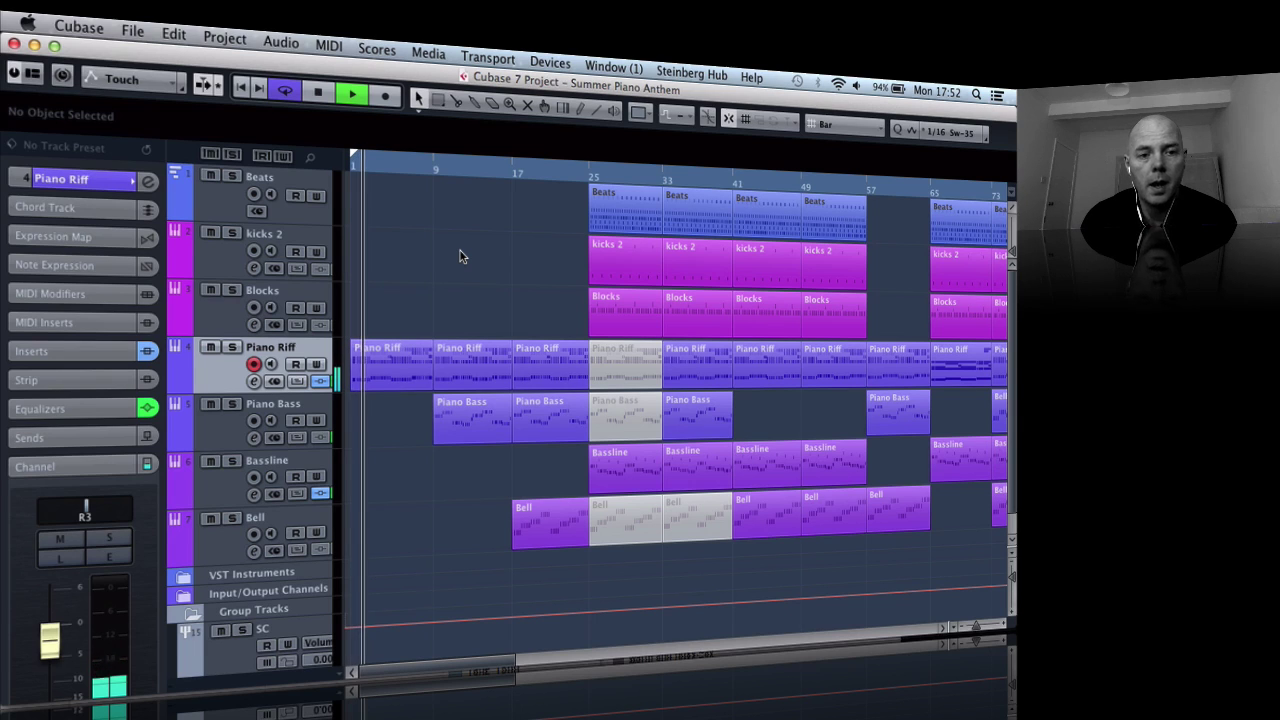
pyautogui.click(119, 167)
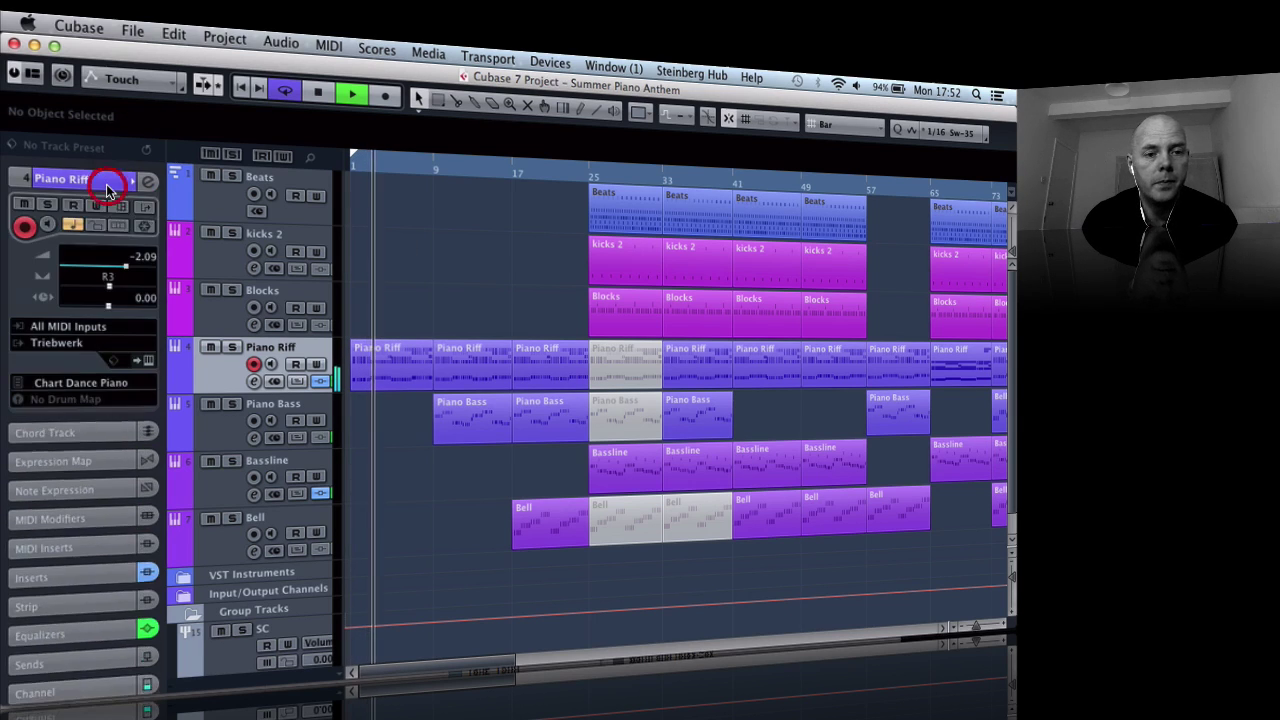
pyautogui.click(151, 362)
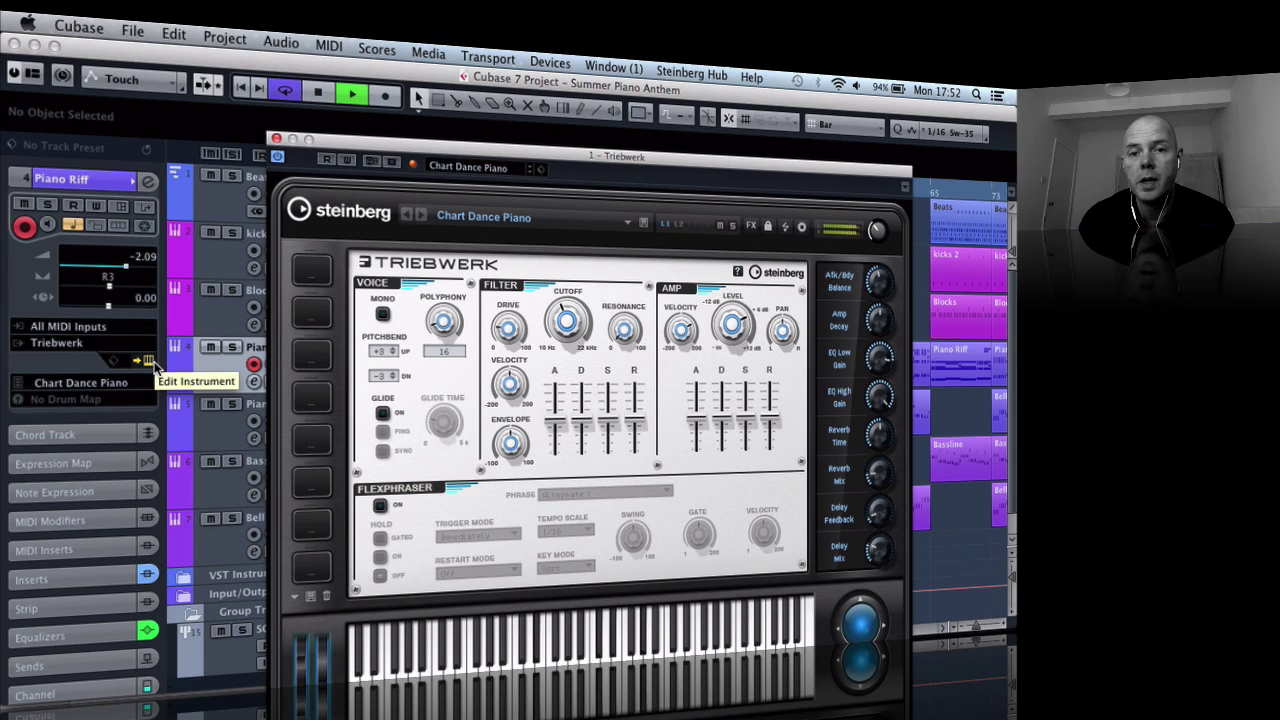
pyautogui.moveTo(548, 158); pyautogui.dragTo(484, 104)
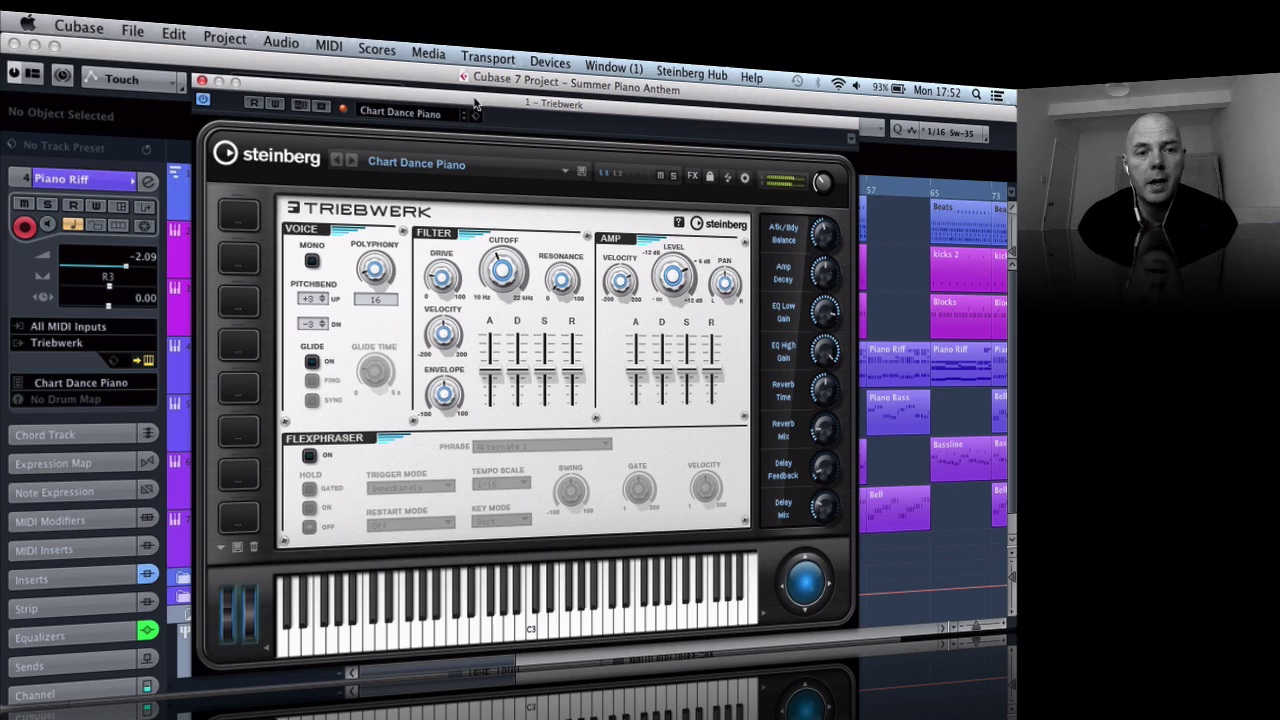
pyautogui.click(202, 81)
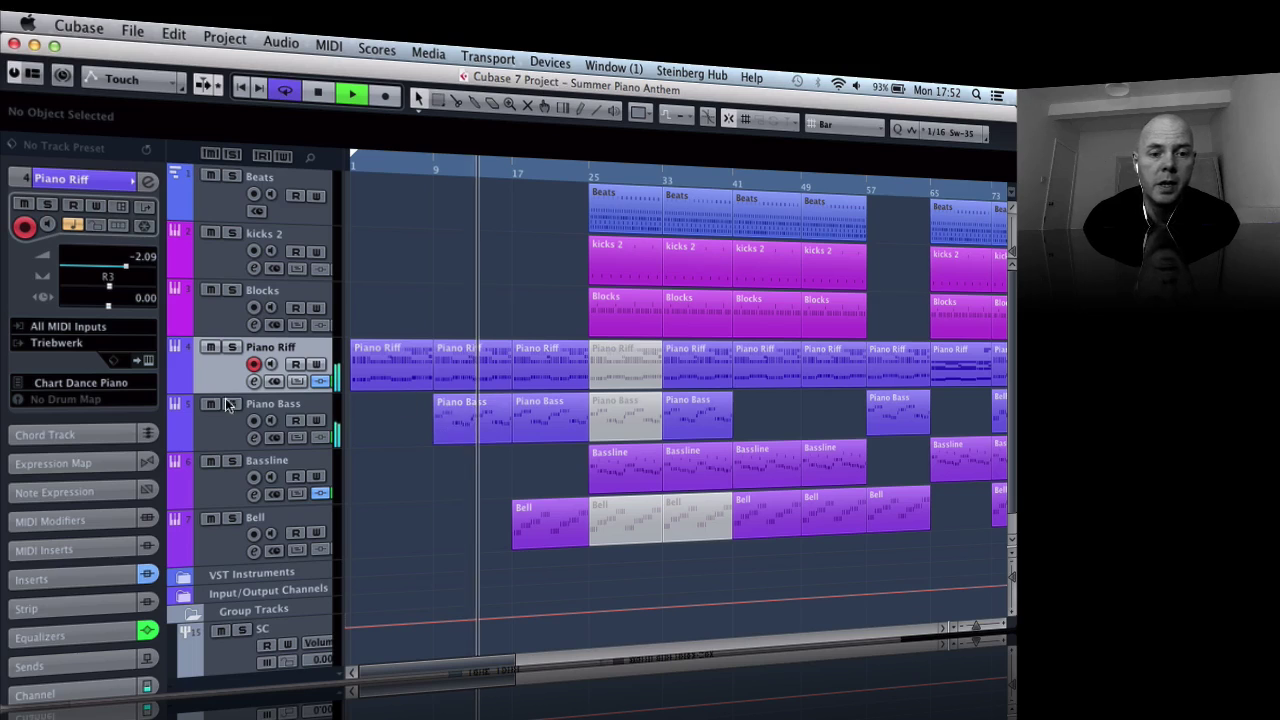
# Step: Check the Piano Bass track's settings and inspect the Triebwerk instrument used on the Bell track
pyautogui.click(263, 403)
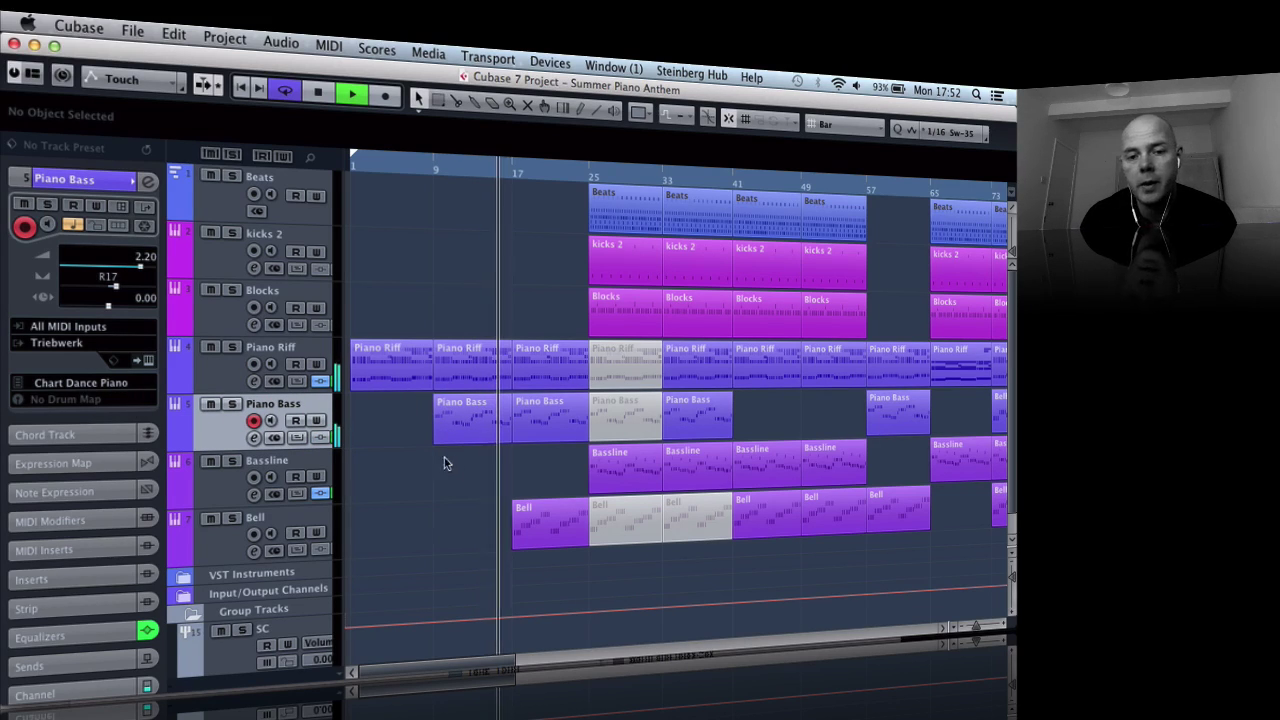
pyautogui.click(323, 517)
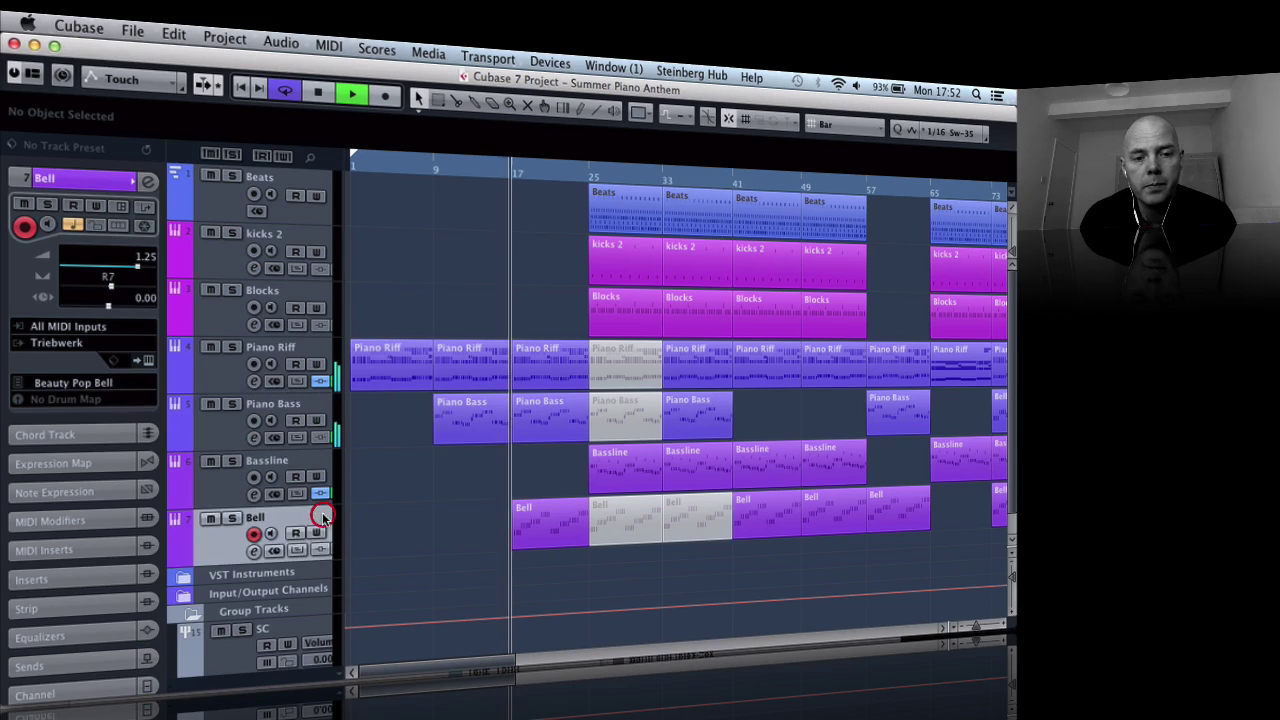
pyautogui.click(148, 361)
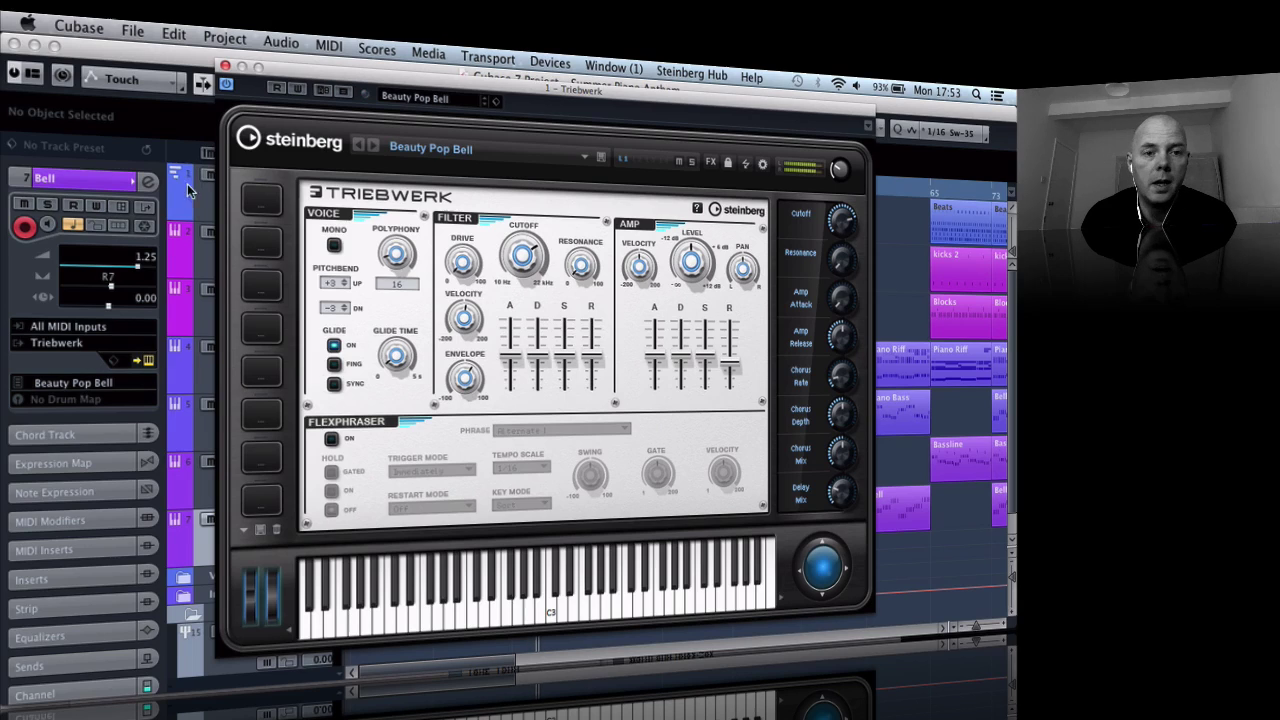
pyautogui.click(225, 67)
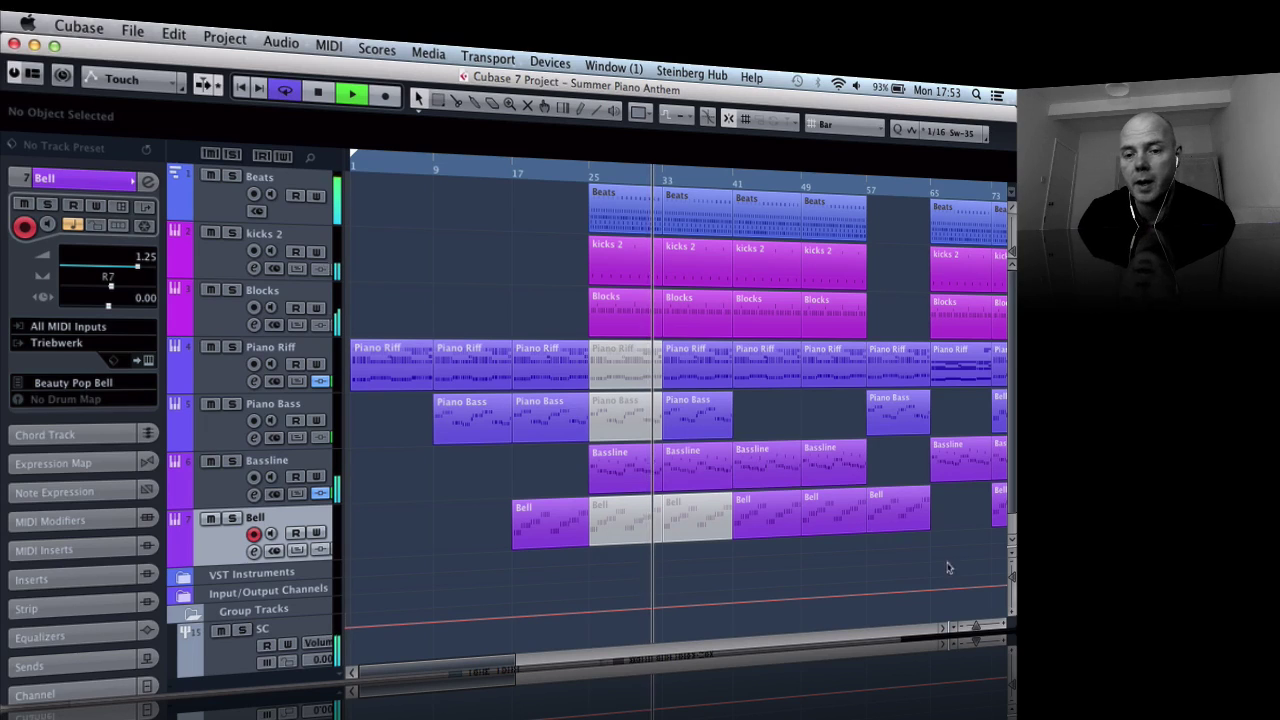
# Step: Audition the section from bar 57, picking out its Piano Bass and Bell parts and the Bell part on the Piano Bass track at bar 73
pyautogui.hscroll(5, 826, 462)
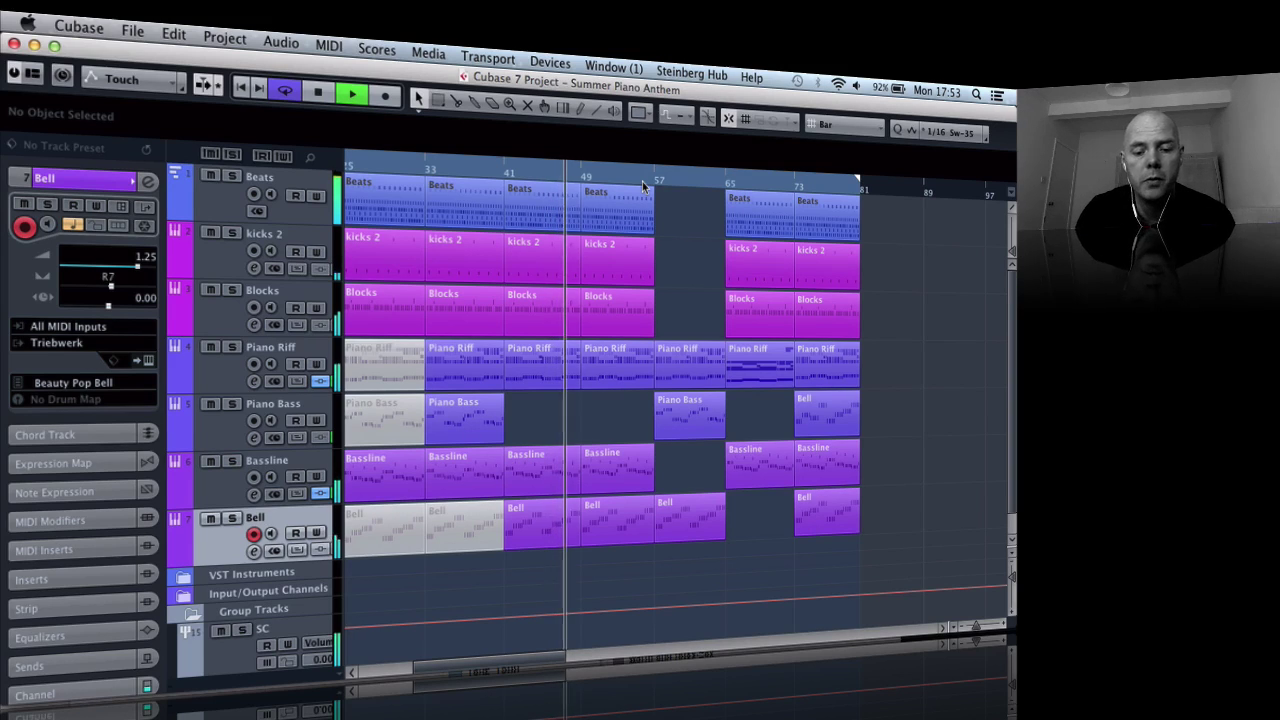
pyautogui.press('space')
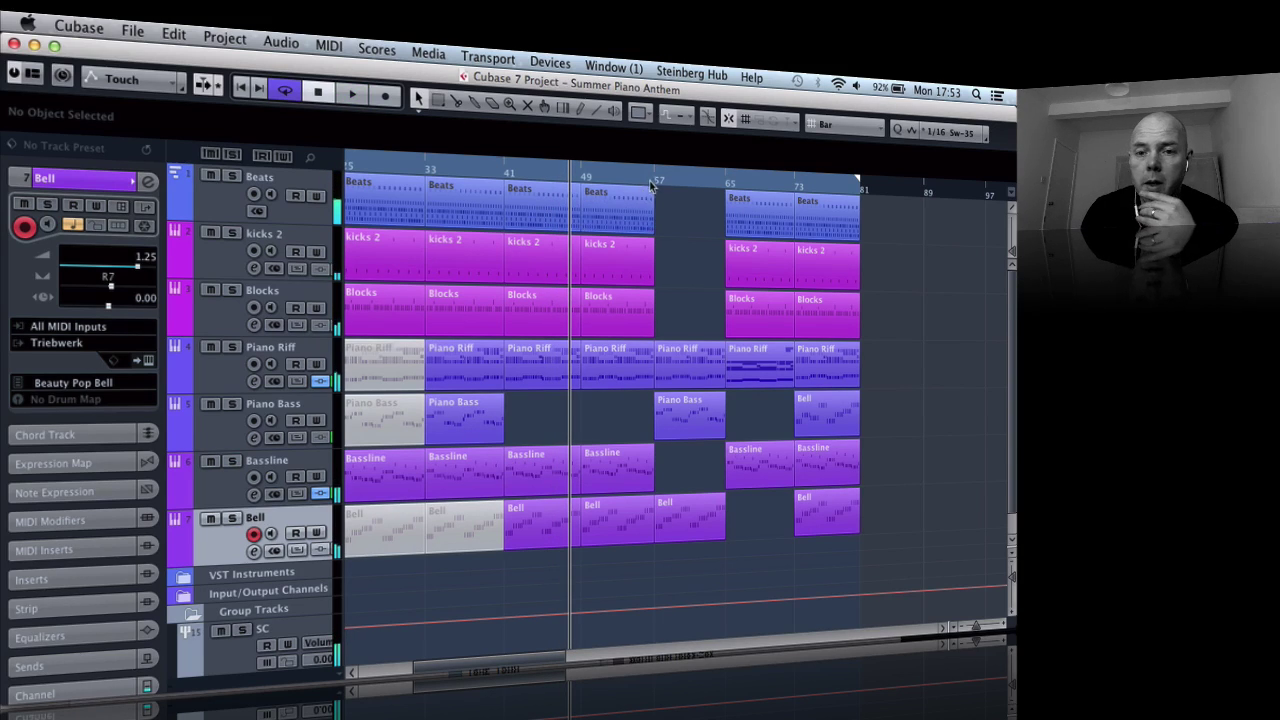
pyautogui.doubleClick(651, 184)
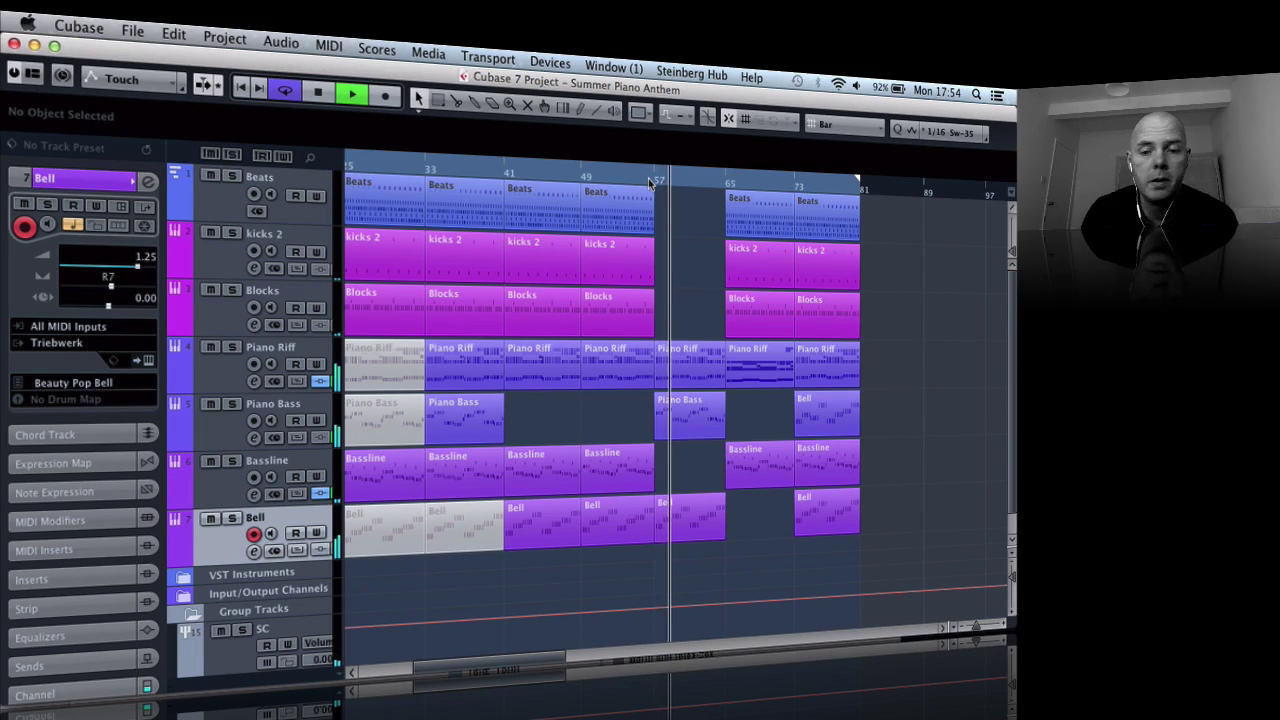
pyautogui.click(693, 433)
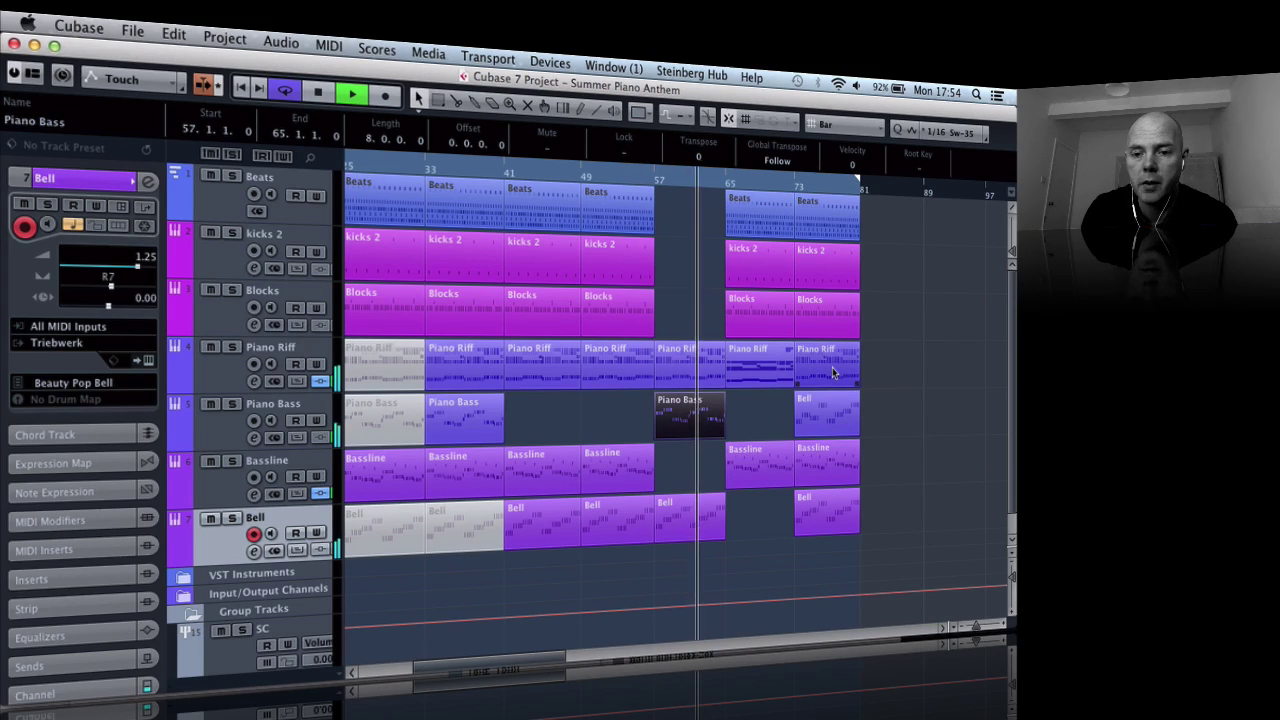
pyautogui.click(832, 418)
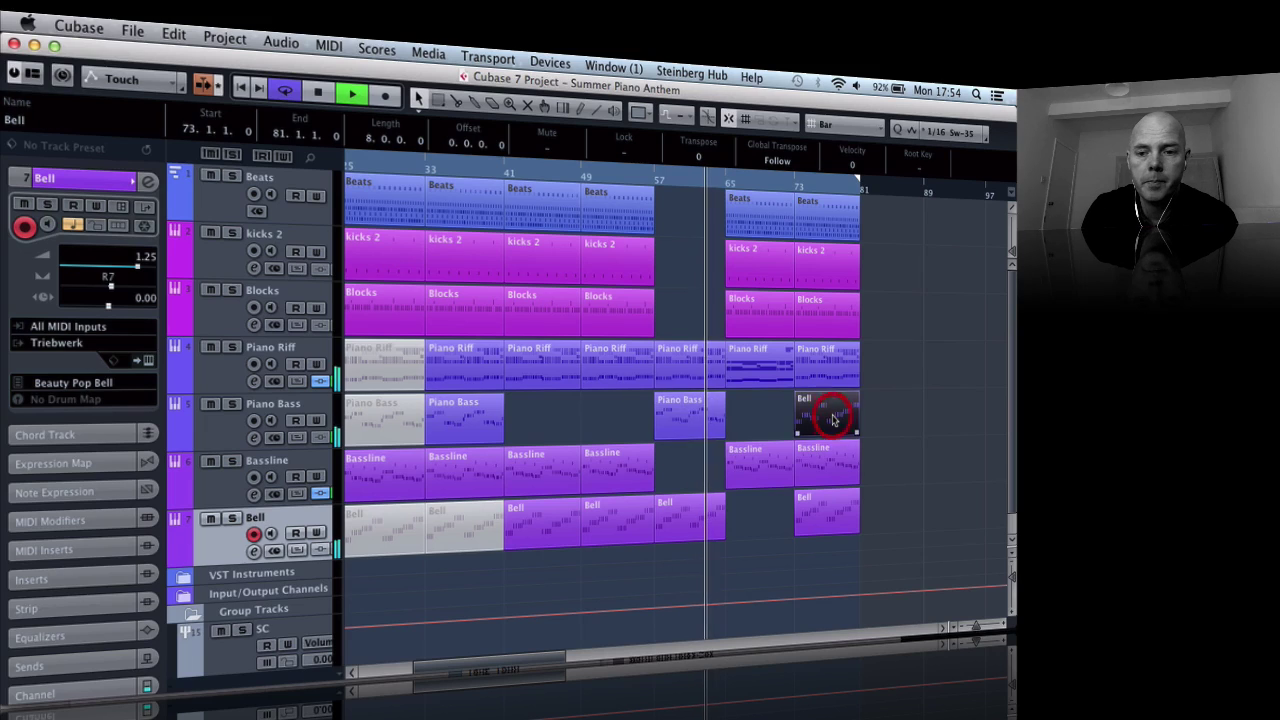
pyautogui.click(688, 519)
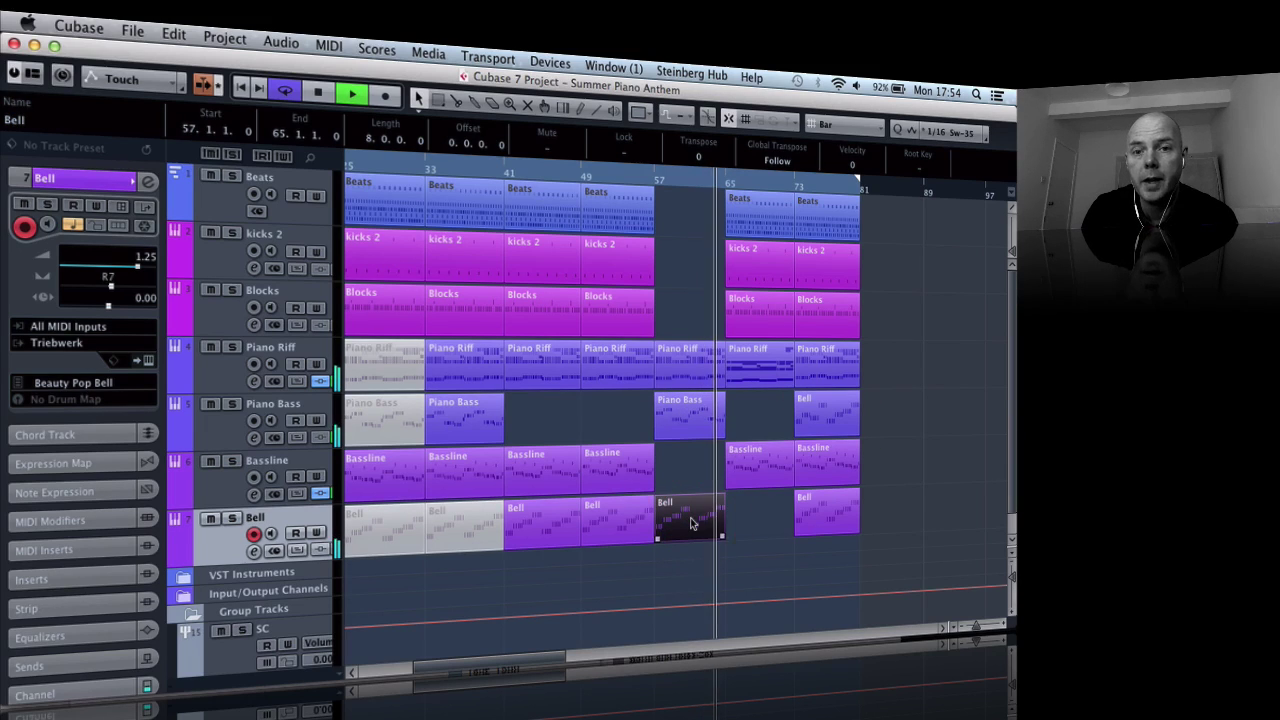
pyautogui.click(646, 178)
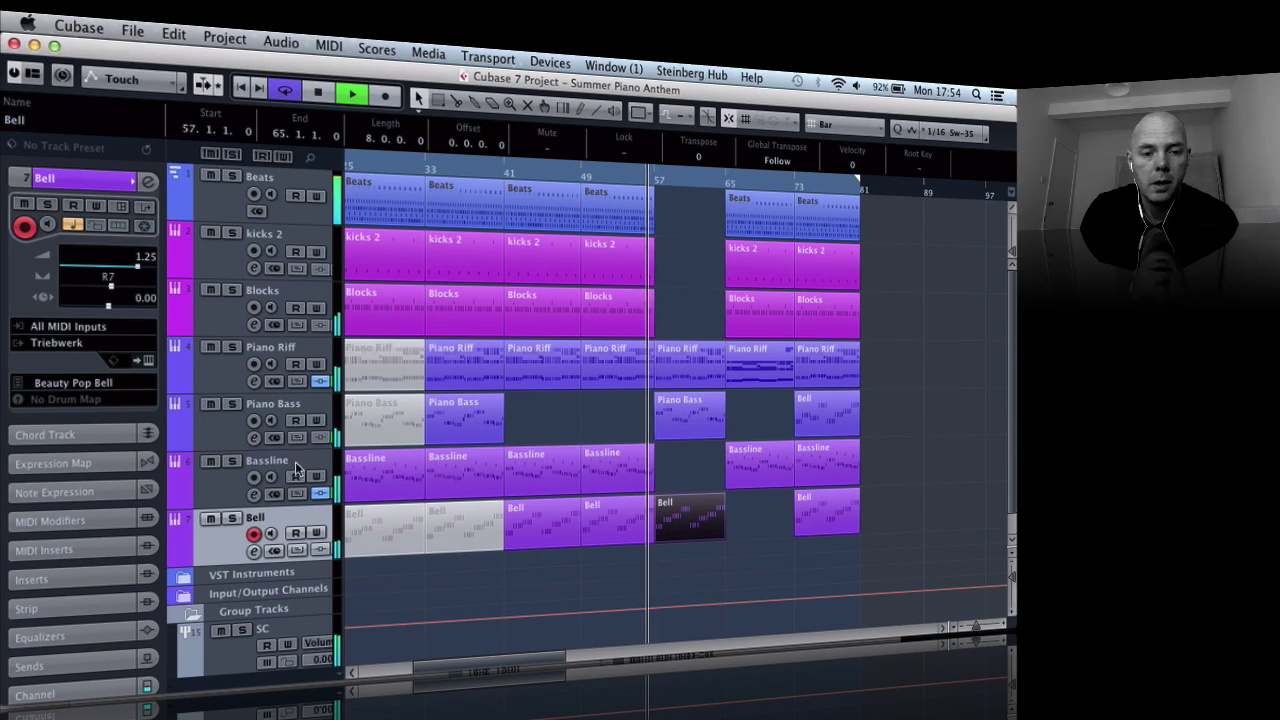
# Step: Solo the Bell track and listen to its part starting at bar 57
pyautogui.click(233, 519)
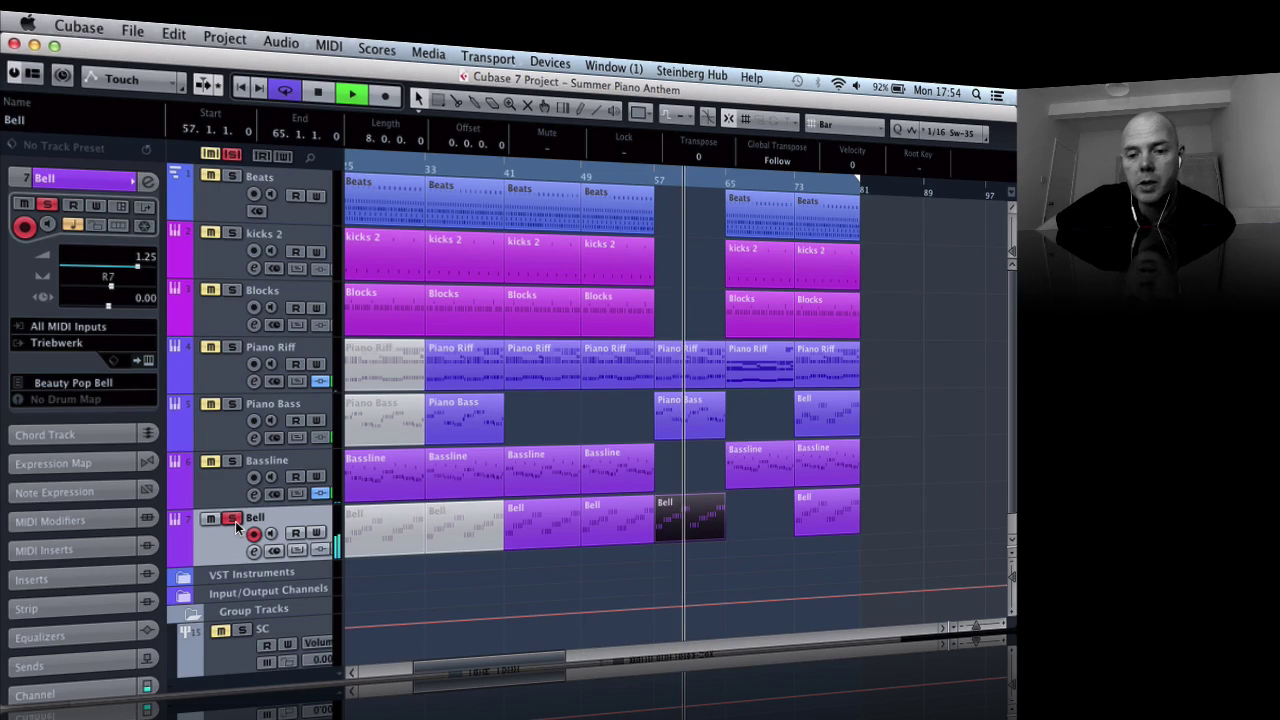
pyautogui.click(700, 530)
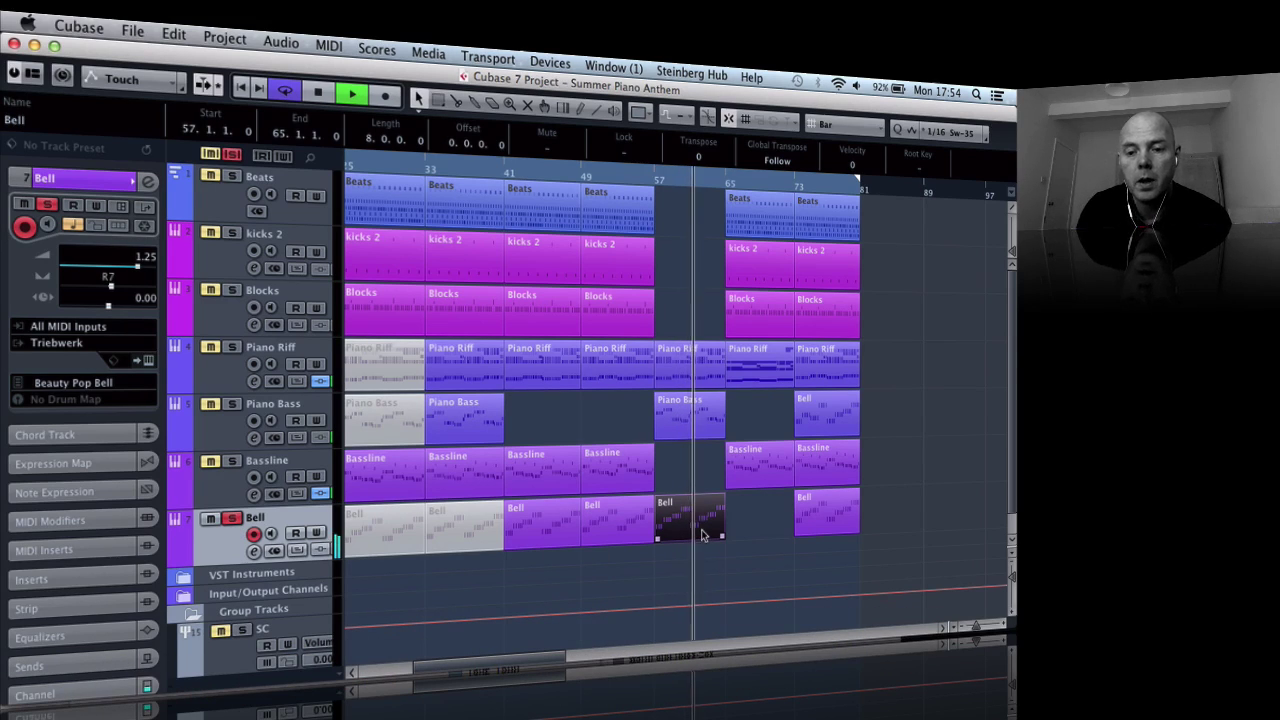
pyautogui.press('space')
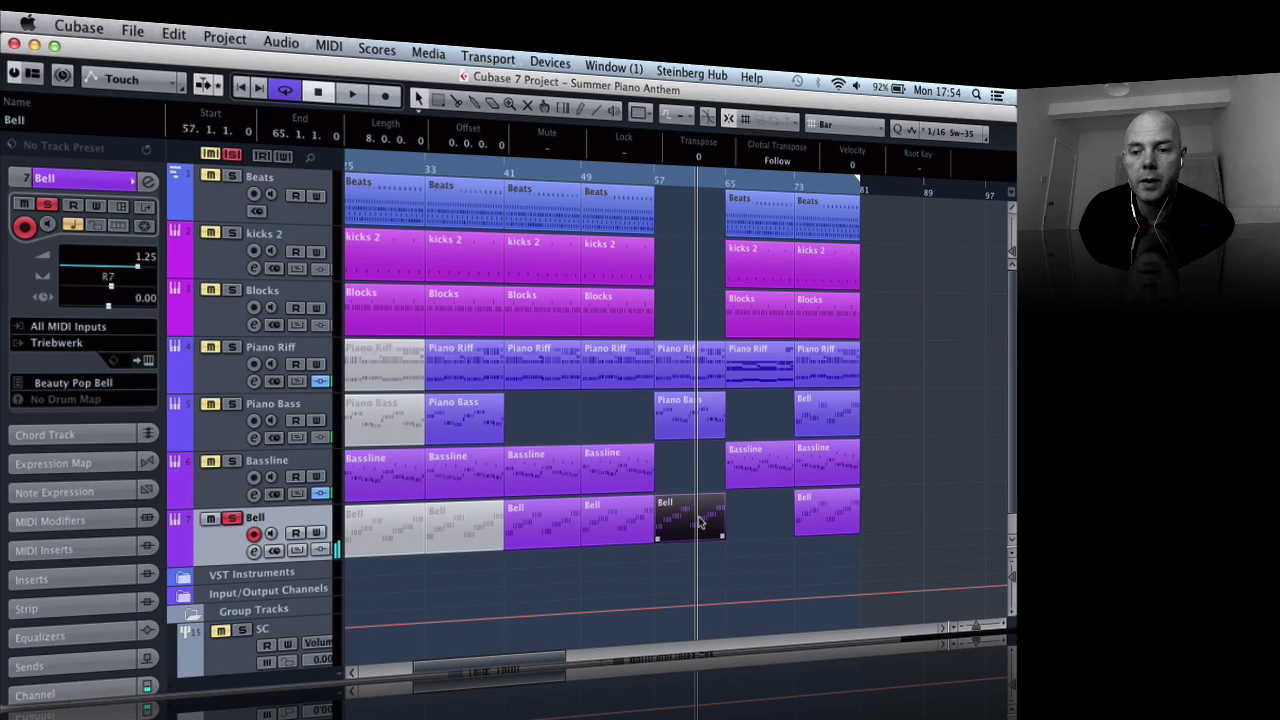
# Step: Audition the section from bar 73 with Piano Bass and Piano Riff soloed alongside Bell, and again with all tracks playing
pyautogui.click(818, 408)
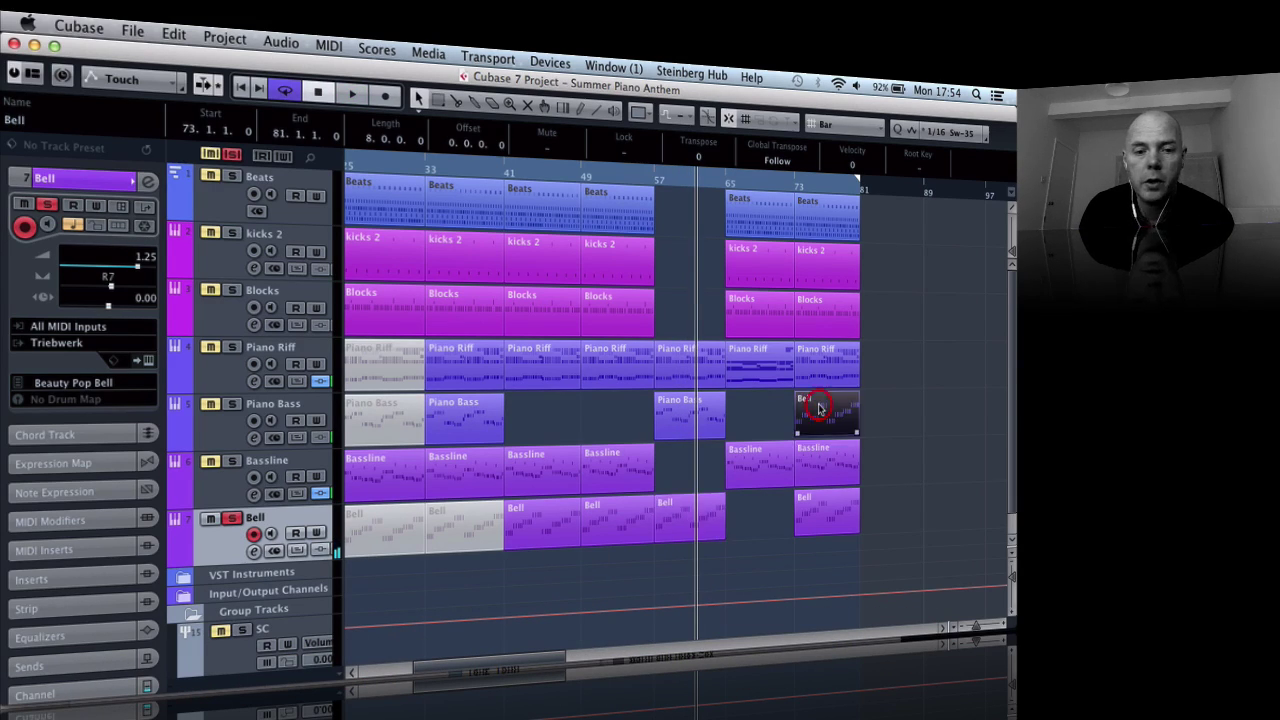
pyautogui.click(231, 404)
pyautogui.doubleClick(792, 187)
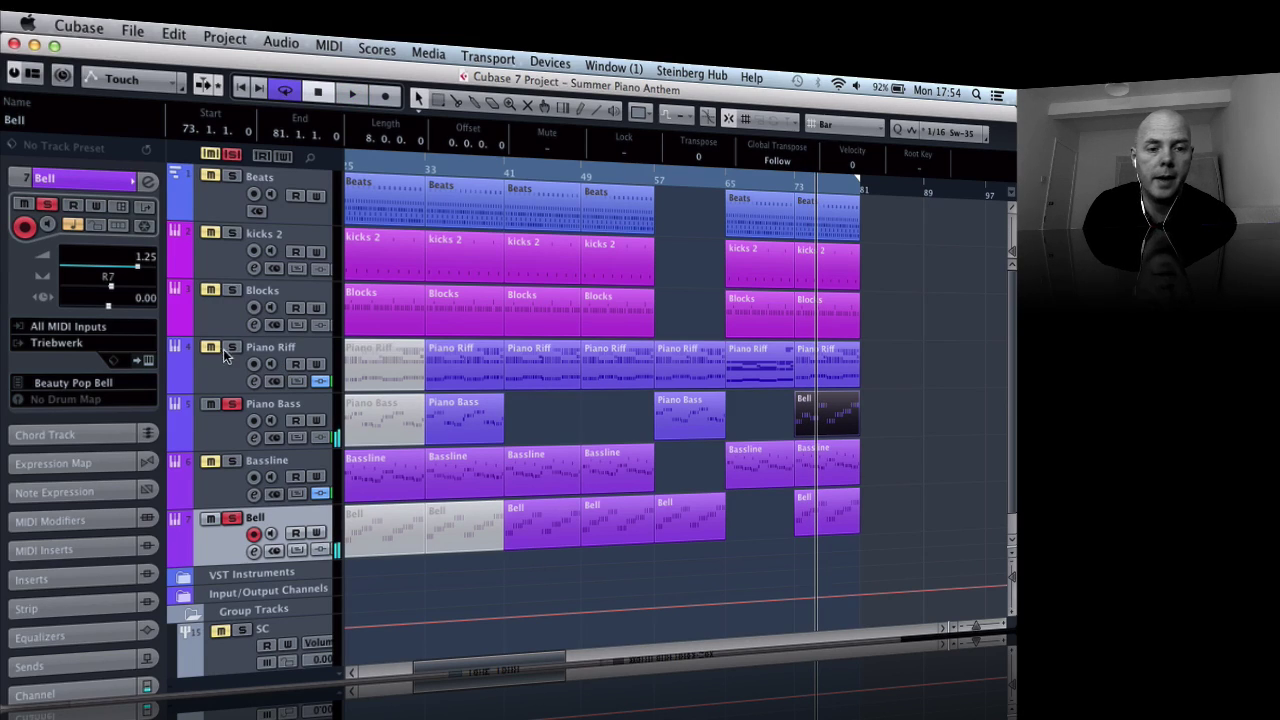
pyautogui.click(793, 188)
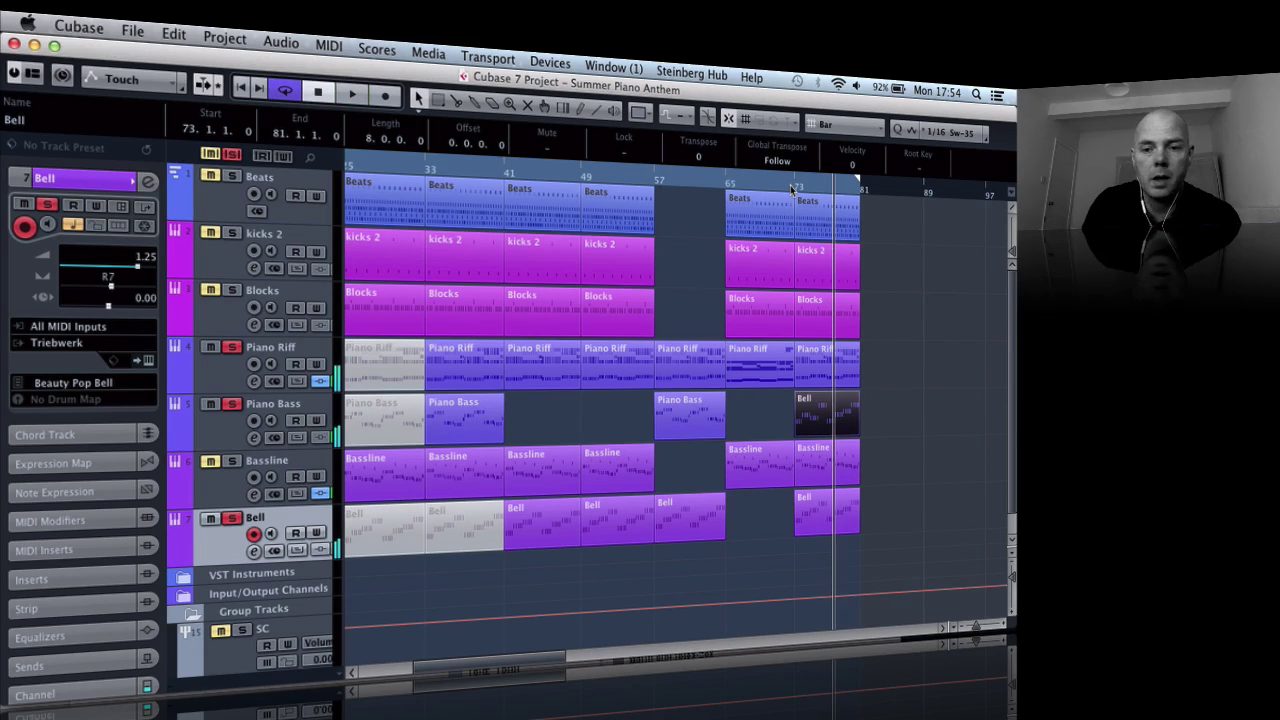
pyautogui.click(788, 186)
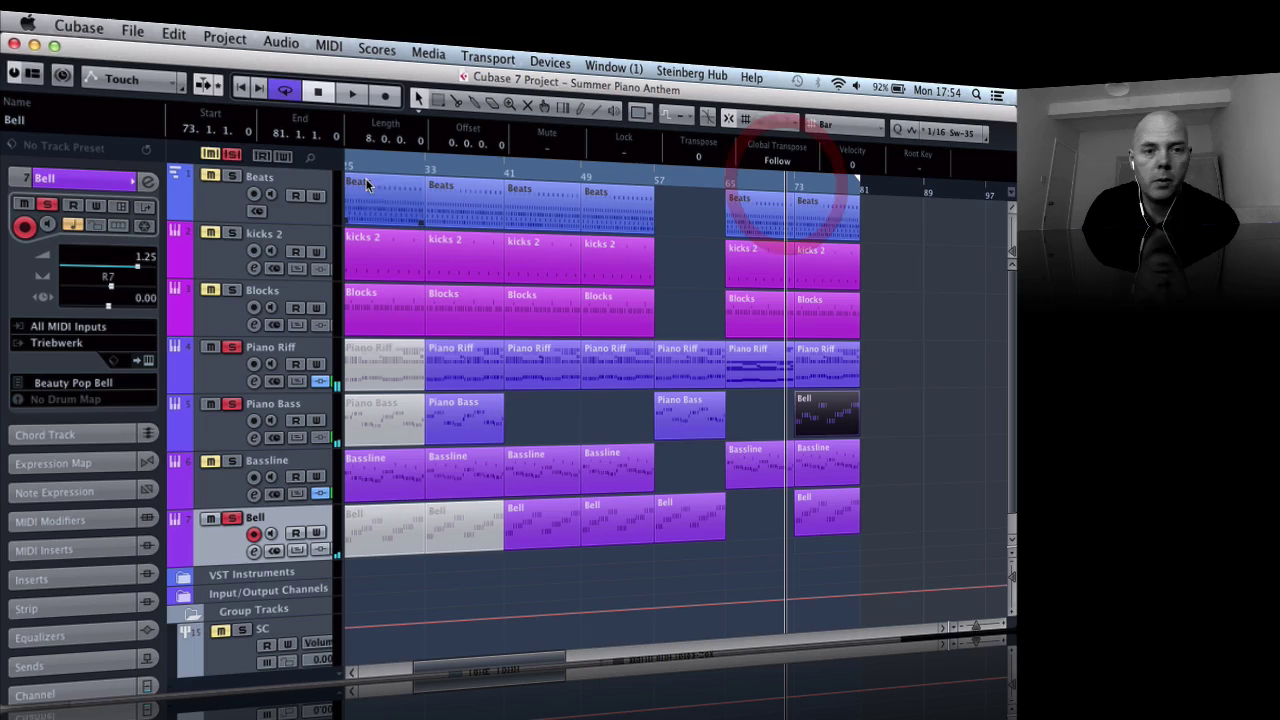
pyautogui.doubleClick(789, 185)
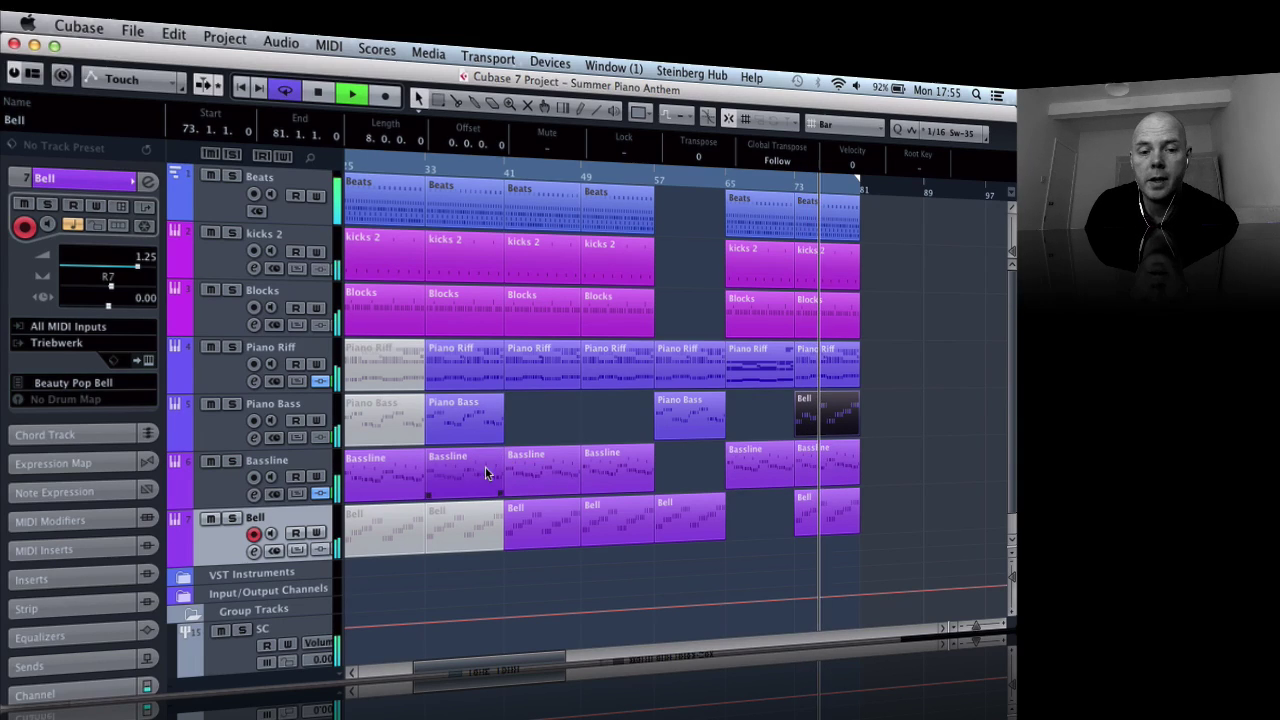
# Step: Inspect the Triebwerk instrument used on the Bassline track
pyautogui.click(260, 456)
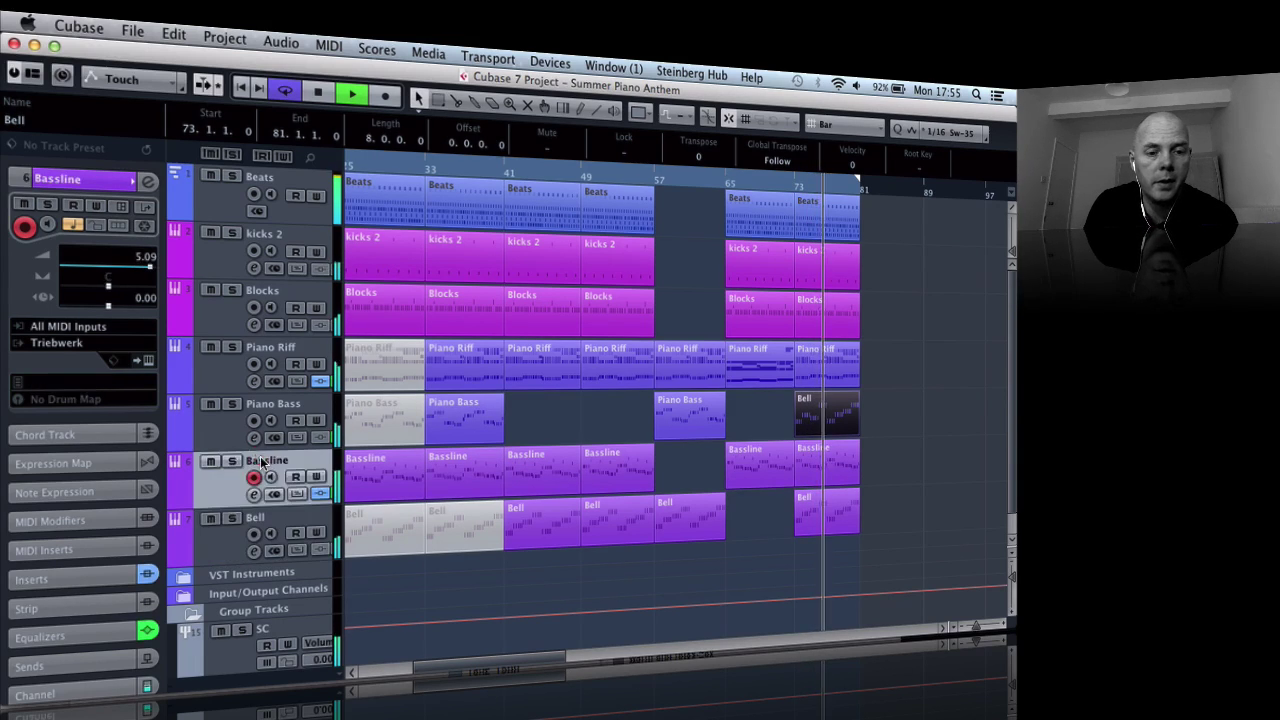
pyautogui.click(147, 362)
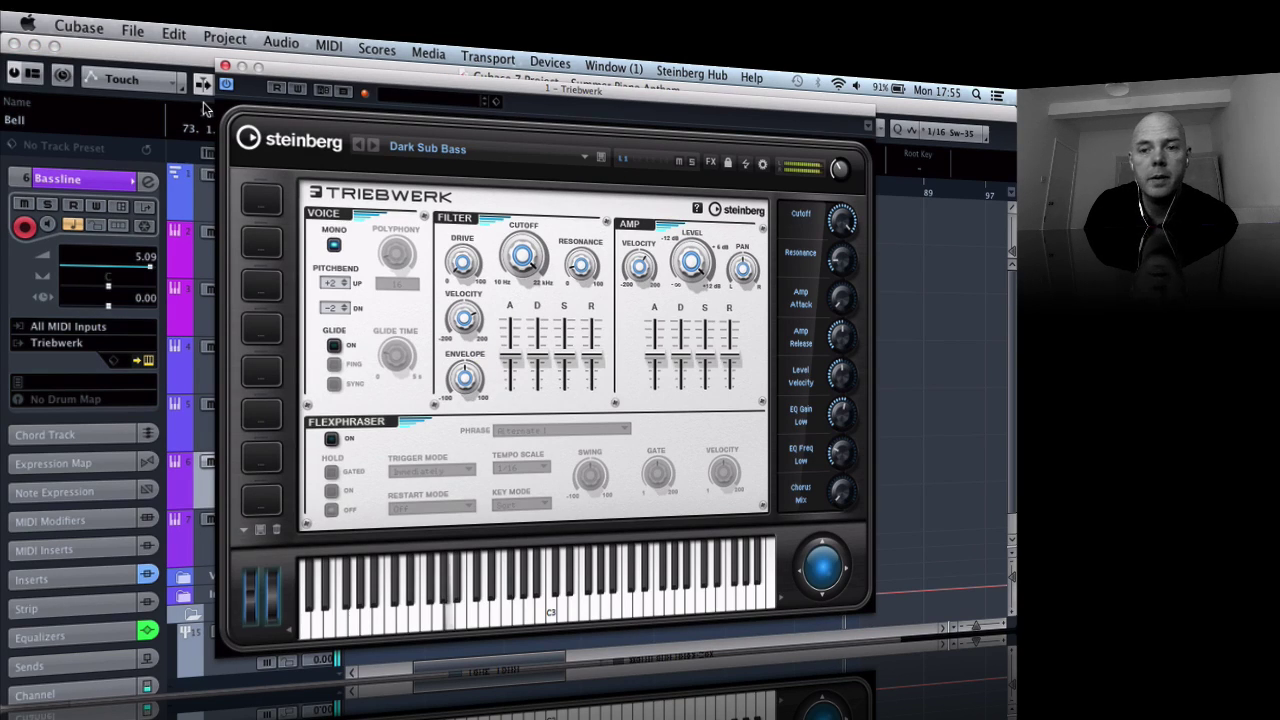
pyautogui.click(226, 67)
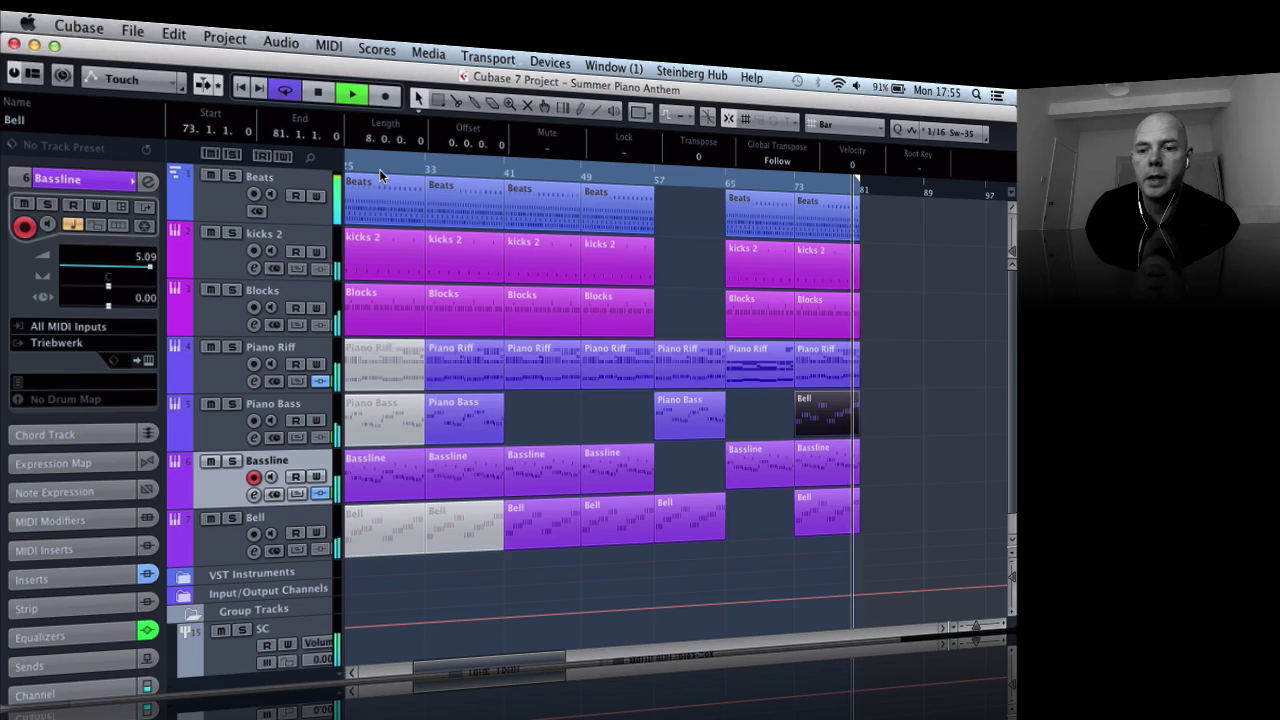
# Step: Clear the part selection and place the stopped playback cursor at bar 17
pyautogui.click(660, 331)
pyautogui.press('g')
pyautogui.press('g')
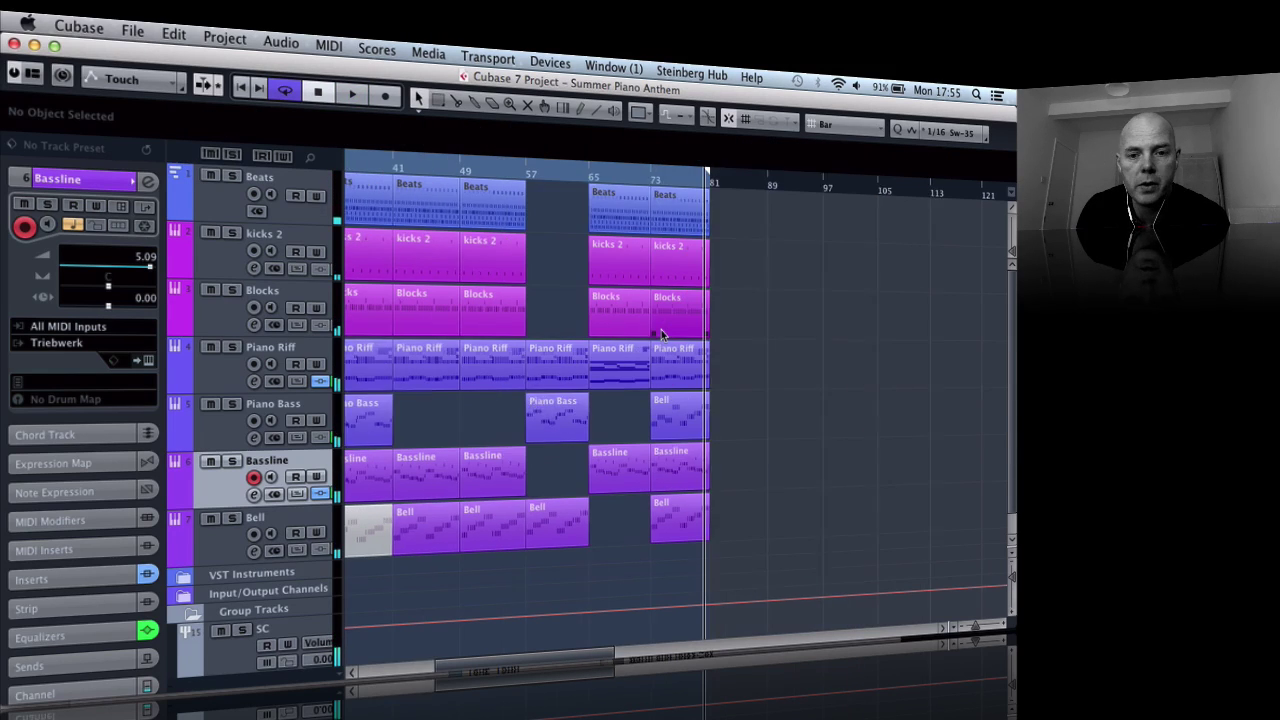
pyautogui.hscroll(-5, 661, 335)
pyautogui.scroll(-1, 661, 335)
pyautogui.scroll(1, 661, 335)
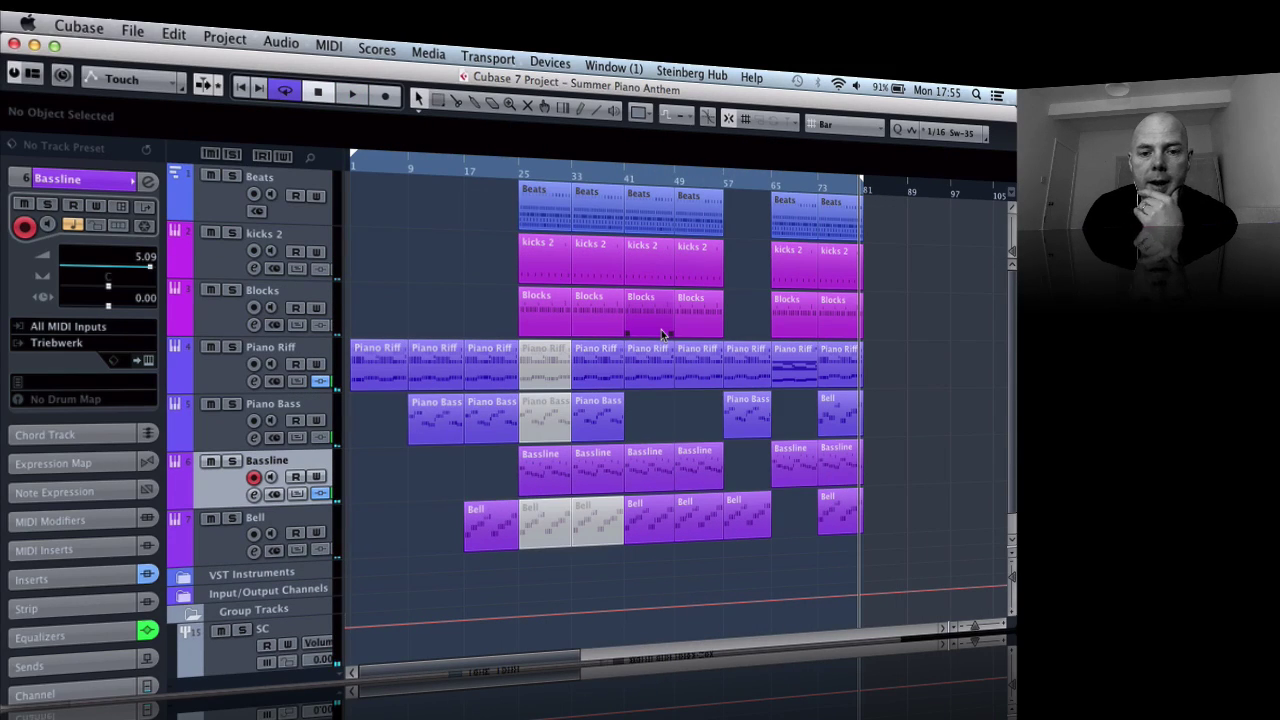
pyautogui.click(465, 172)
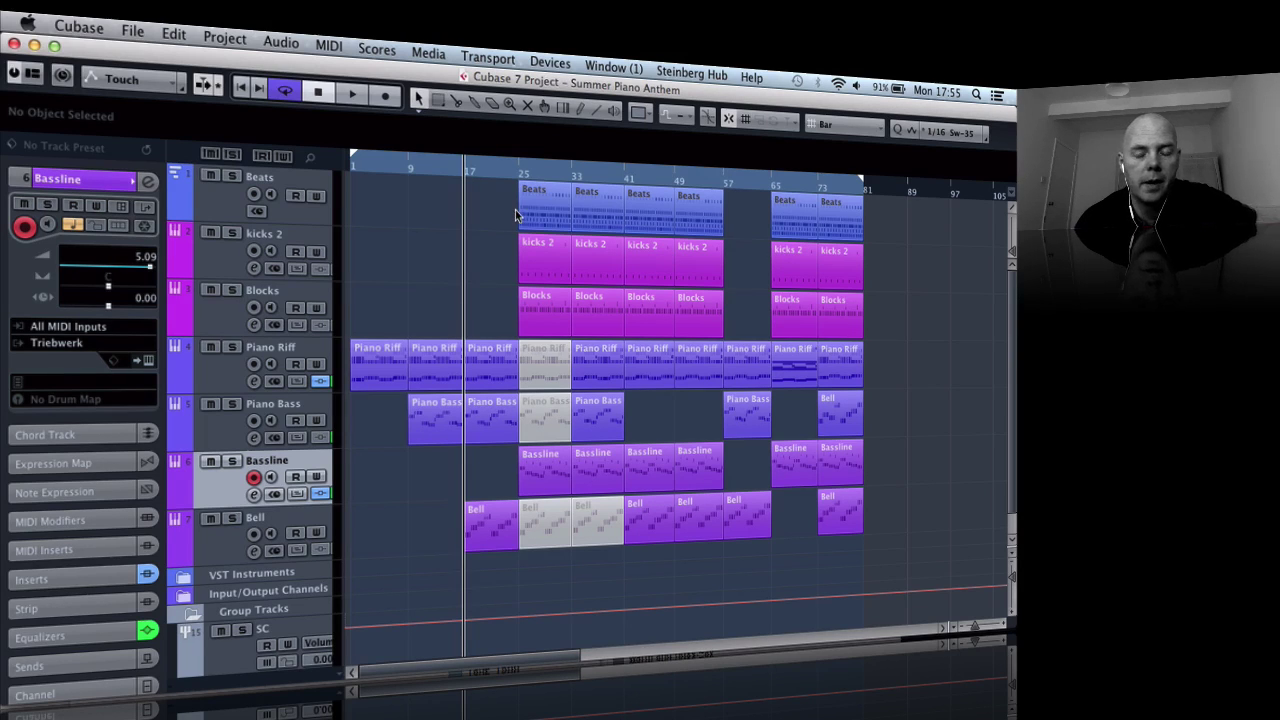
# Step: Set the project's snap grid type to Beat
pyautogui.press('h')
pyautogui.press('h')
pyautogui.press('h')
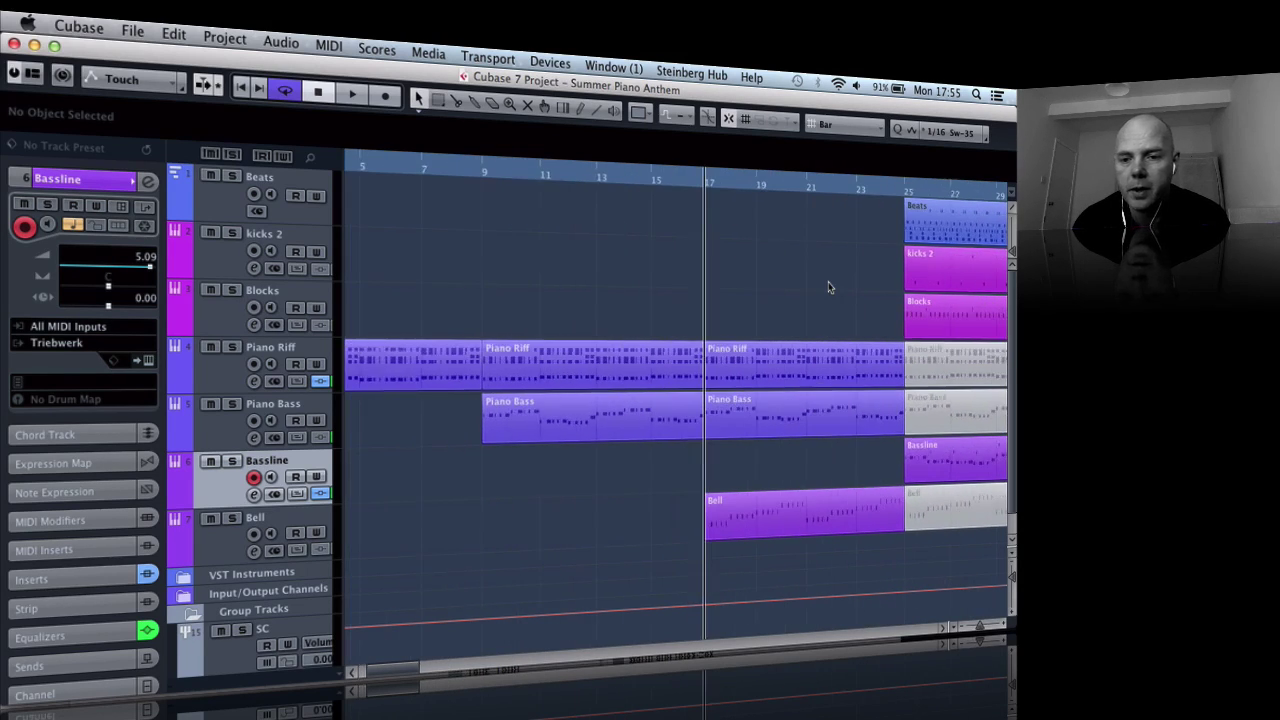
pyautogui.press('h')
pyautogui.hscroll(5, 831, 286)
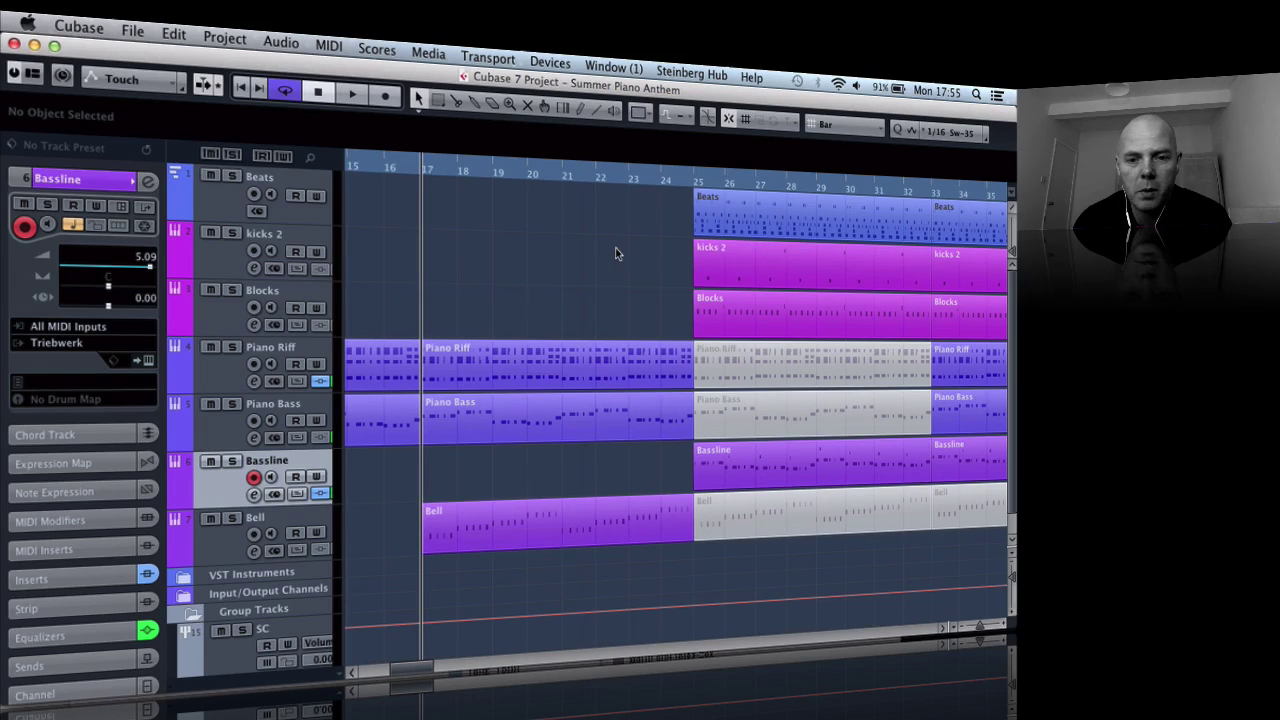
pyautogui.click(842, 124)
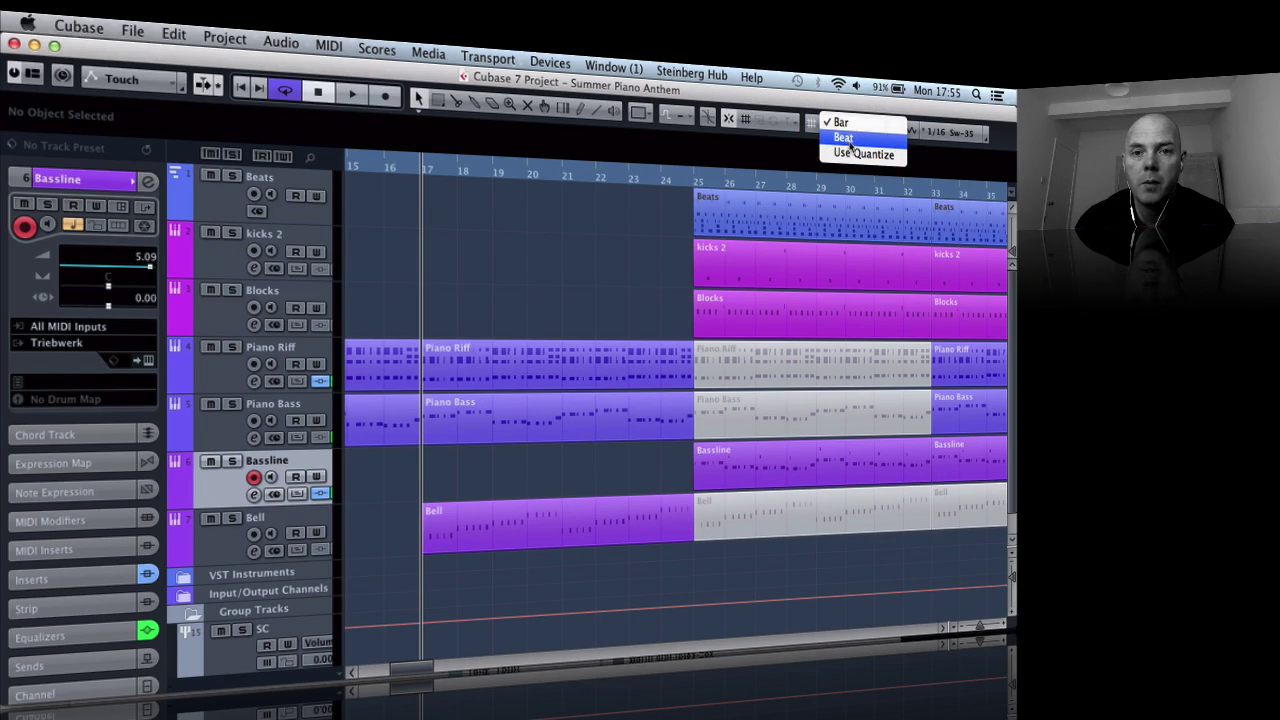
pyautogui.click(850, 145)
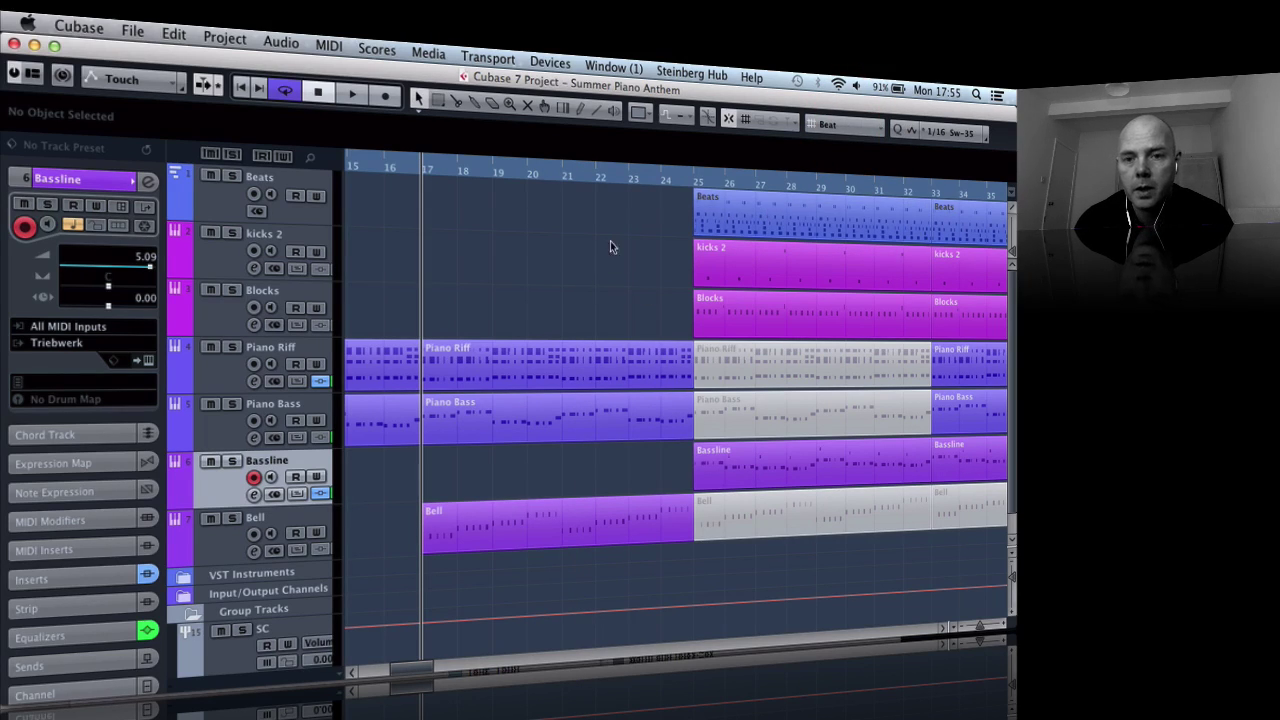
pyautogui.press('h')
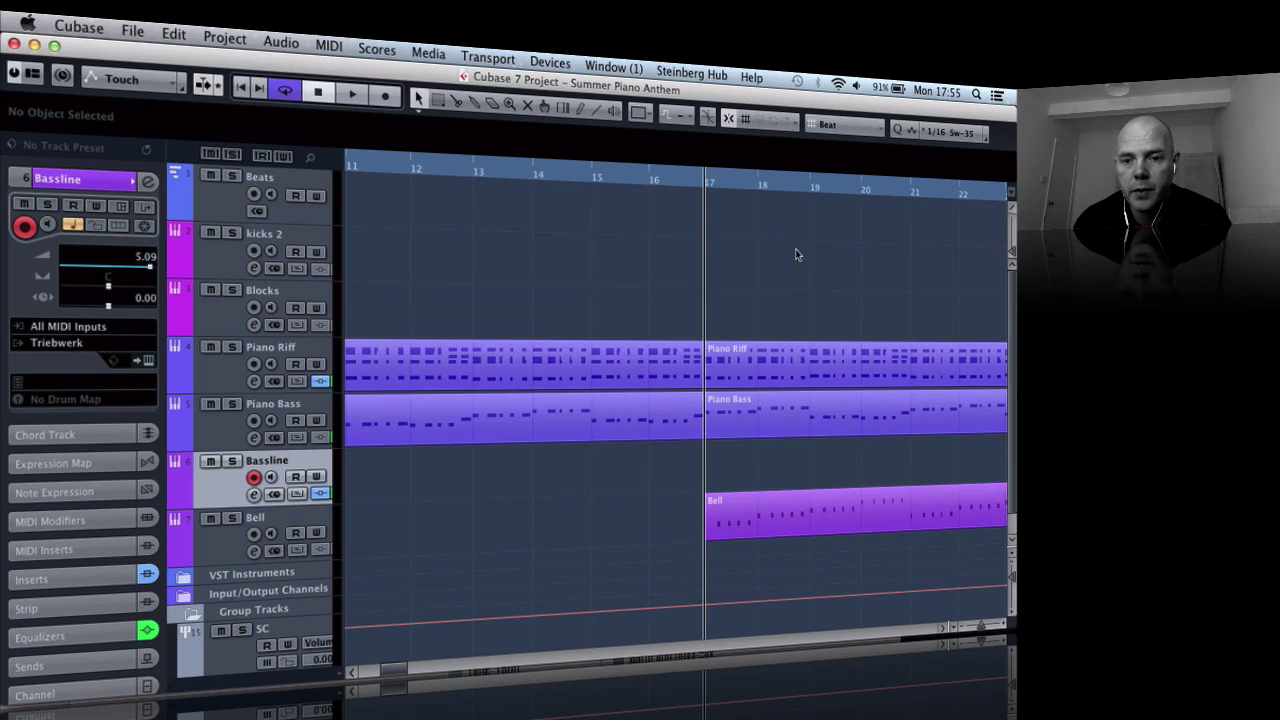
# Step: Set the locator range to the Piano Riff part that runs from bar 17 to bar 25
pyautogui.hscroll(5, 795, 255)
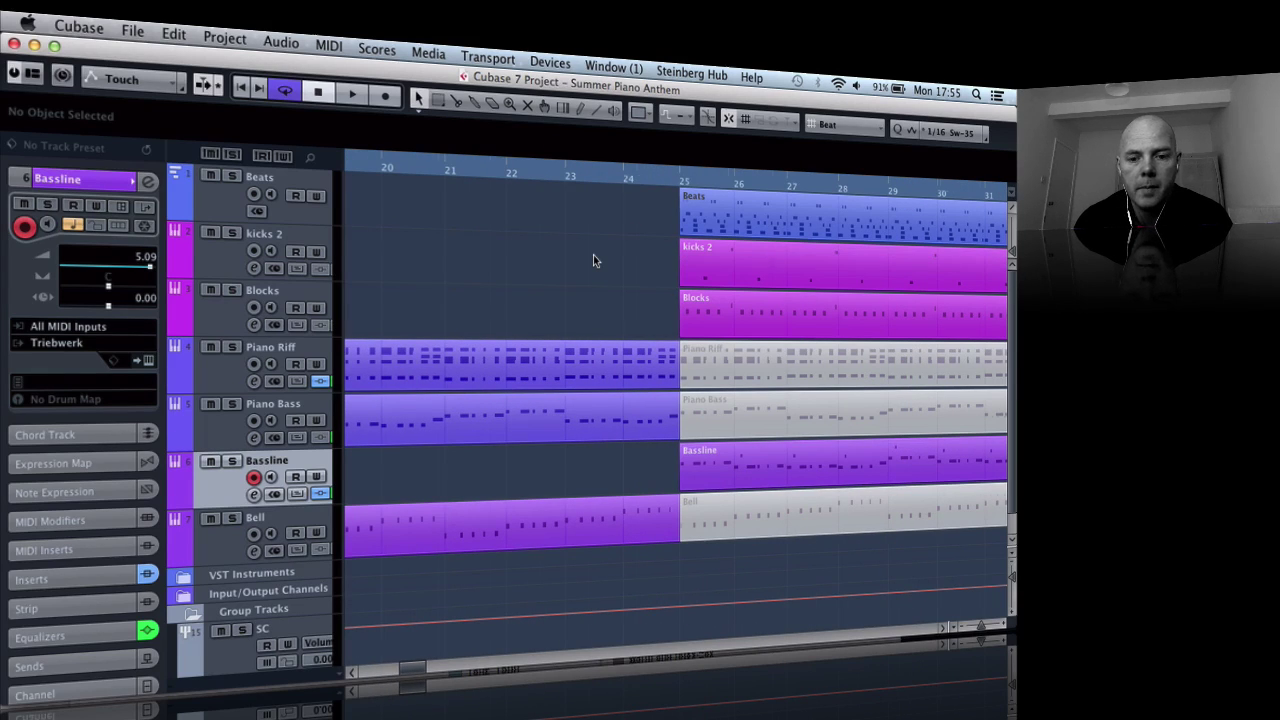
pyautogui.press('g')
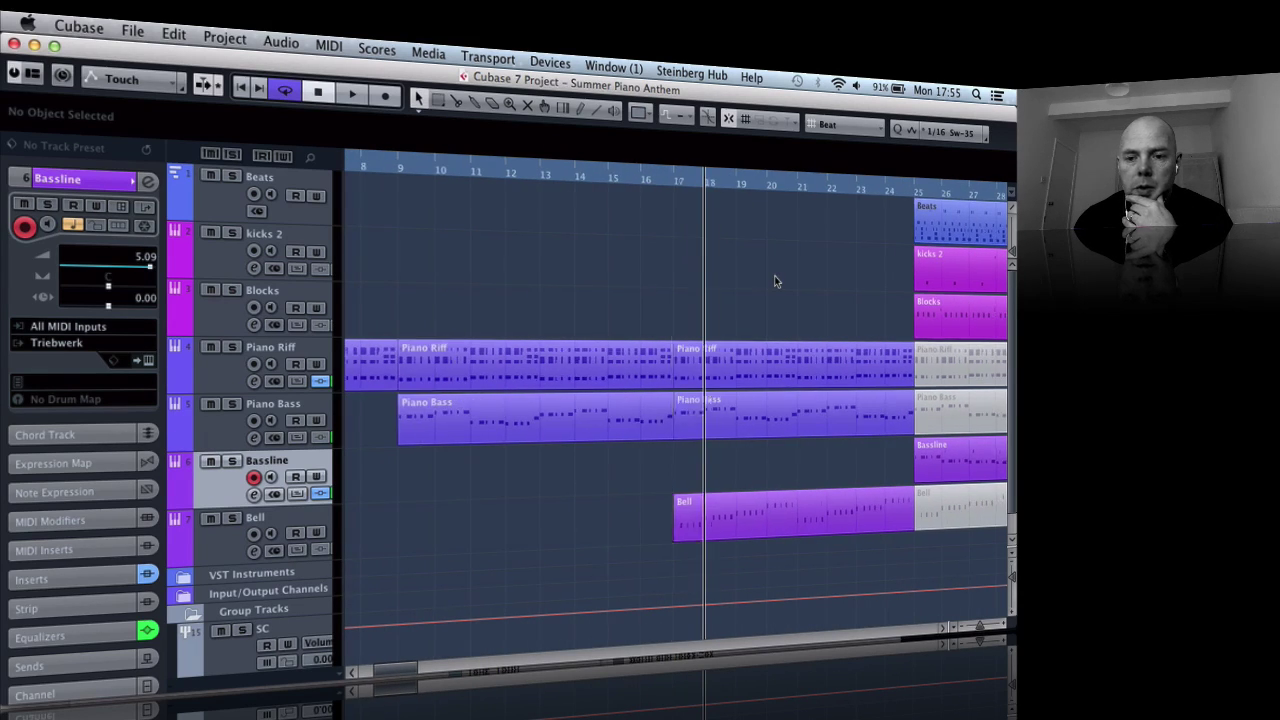
pyautogui.hscroll(3, 774, 281)
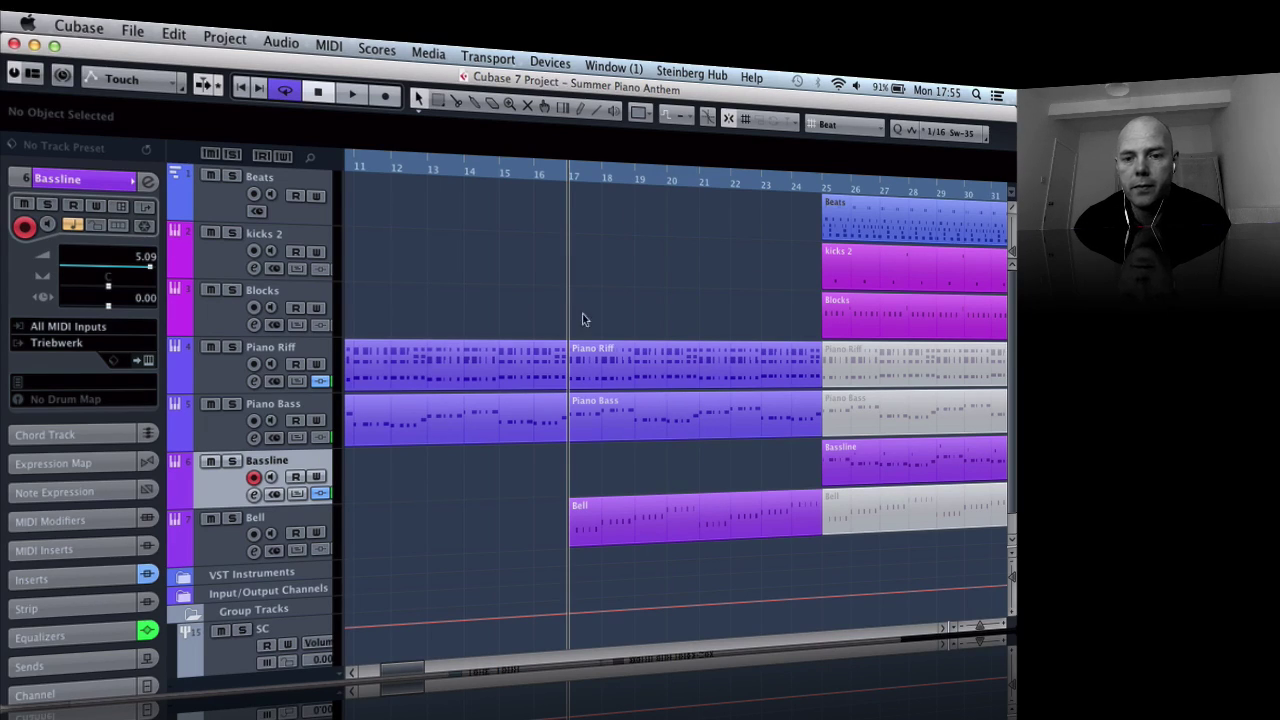
pyautogui.click(594, 358)
pyautogui.press('p')
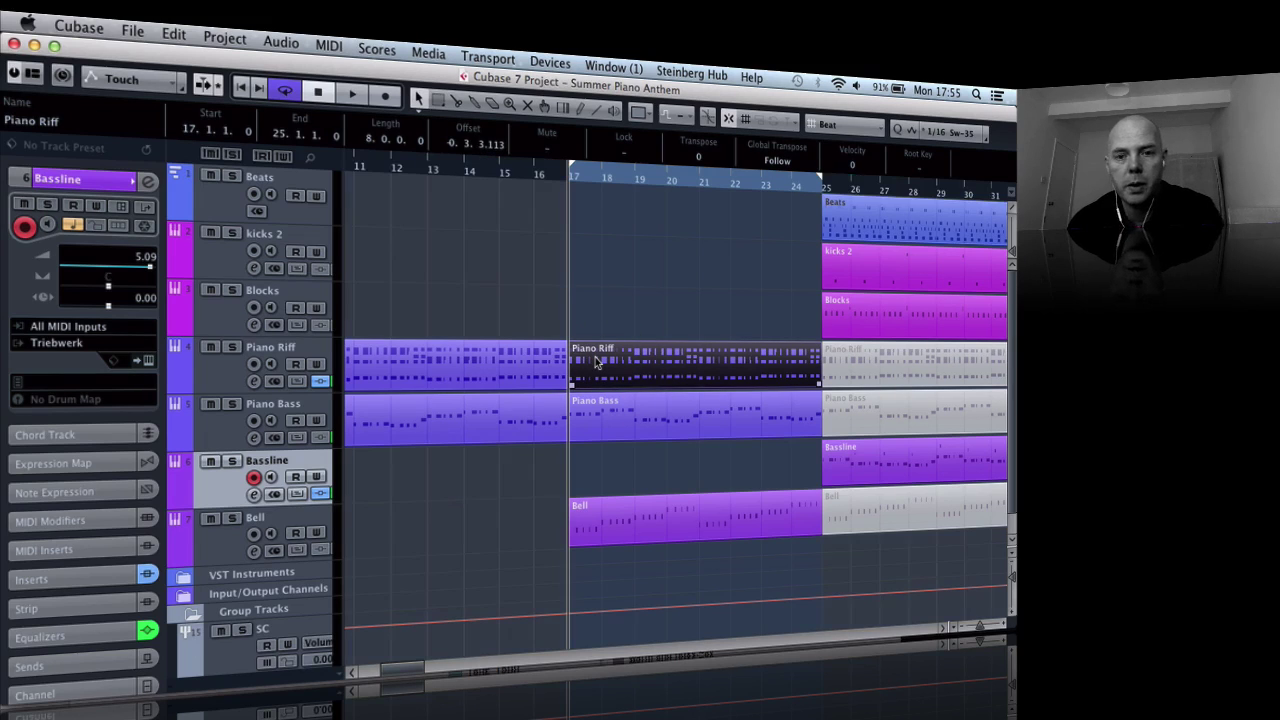
# Step: Audition the Piano Riff, Piano Bass and Bell section from bar 17 up to the end of bar 24
pyautogui.click(560, 174)
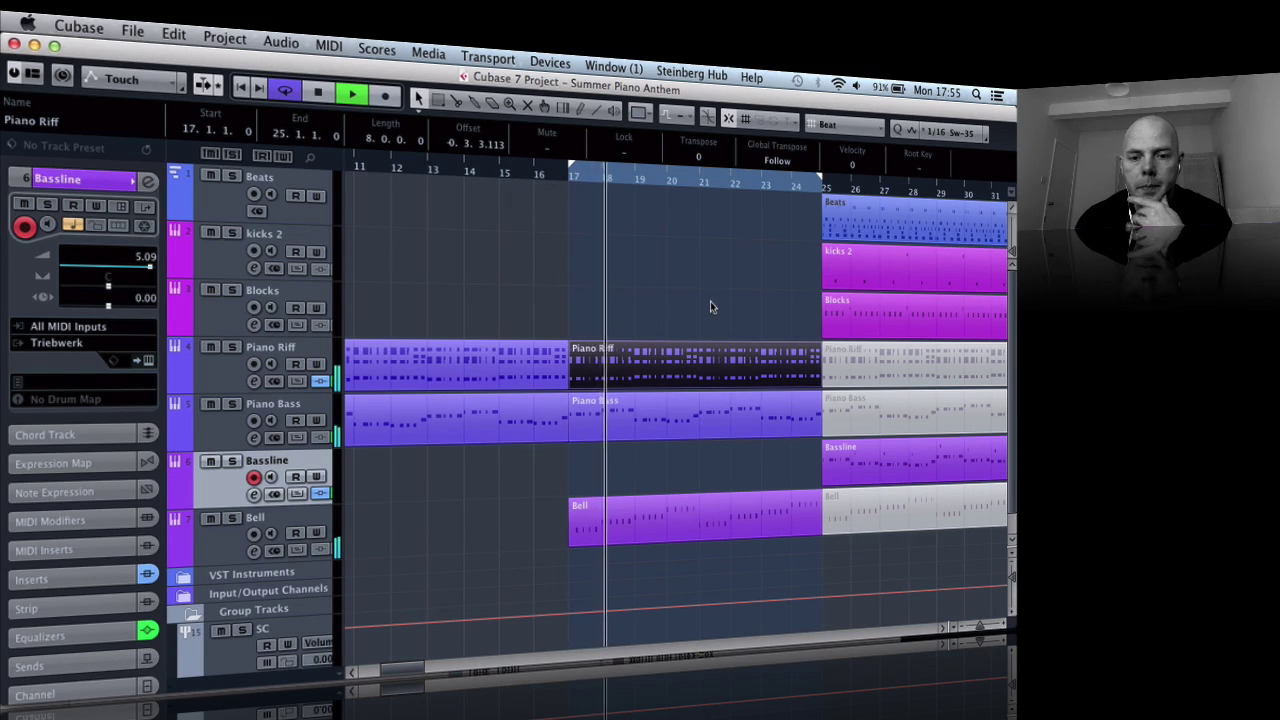
pyautogui.press('h')
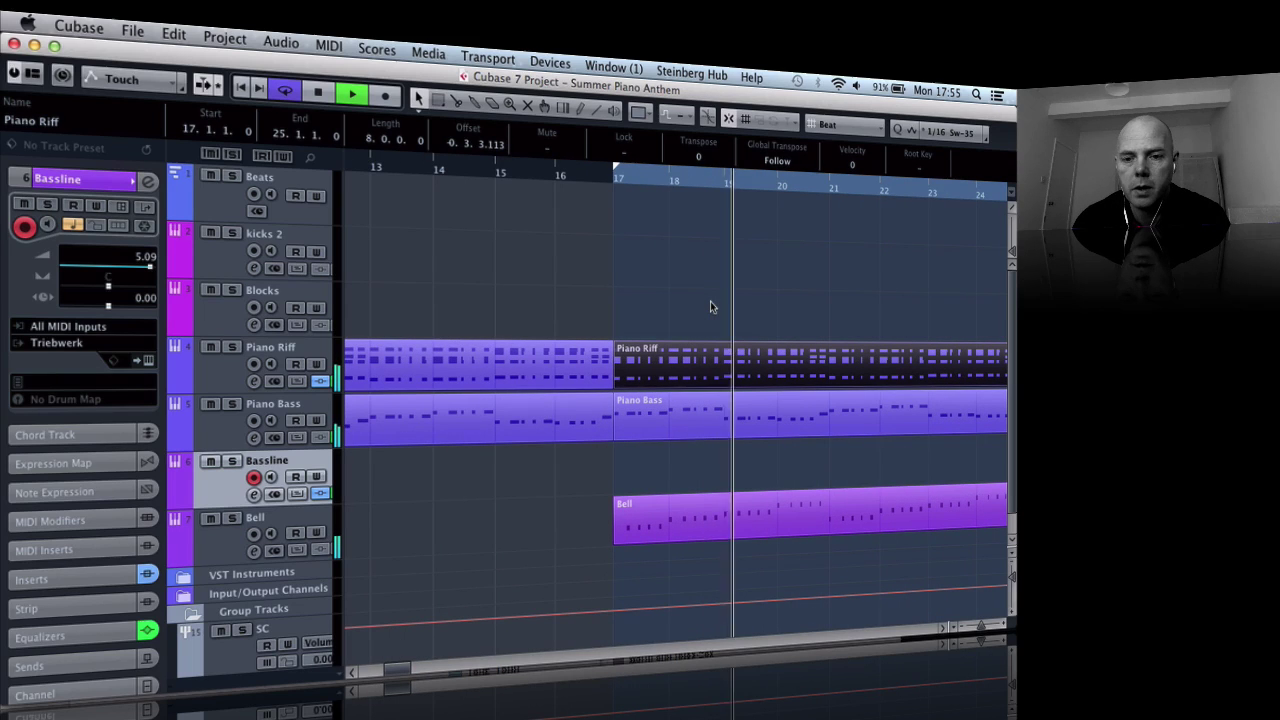
pyautogui.press('h')
pyautogui.press('h')
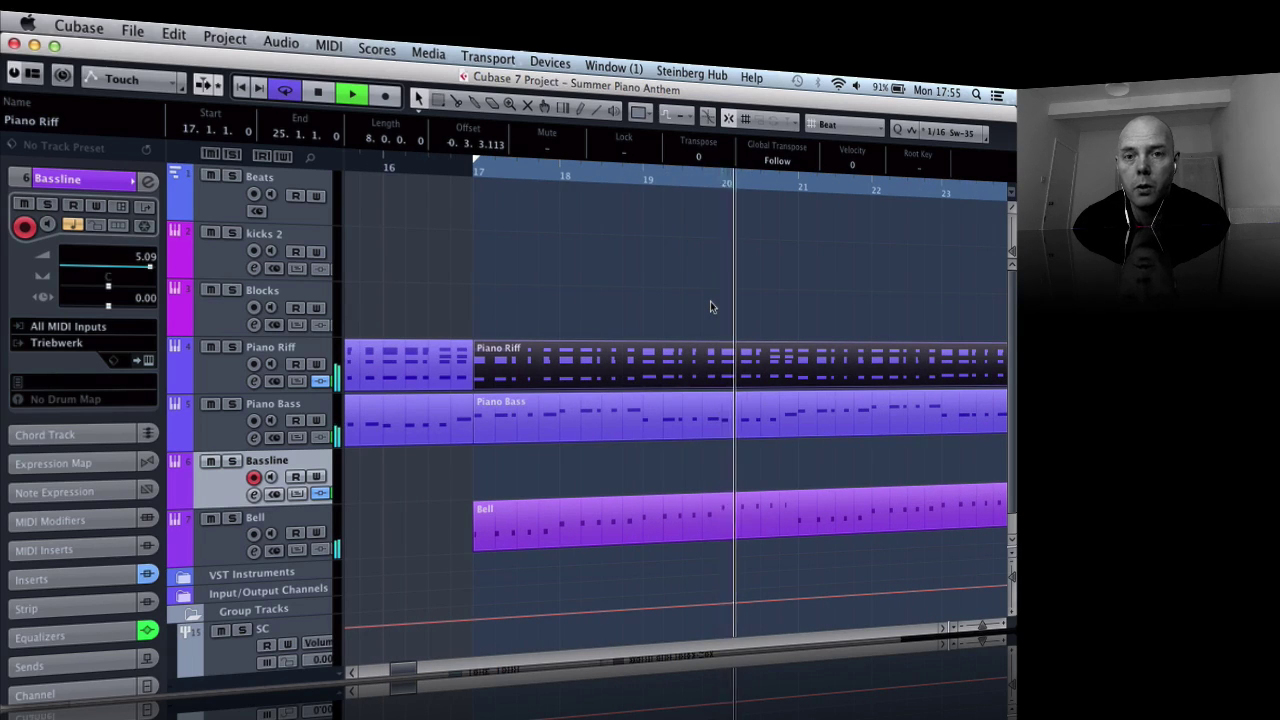
pyautogui.press('g')
pyautogui.press('g')
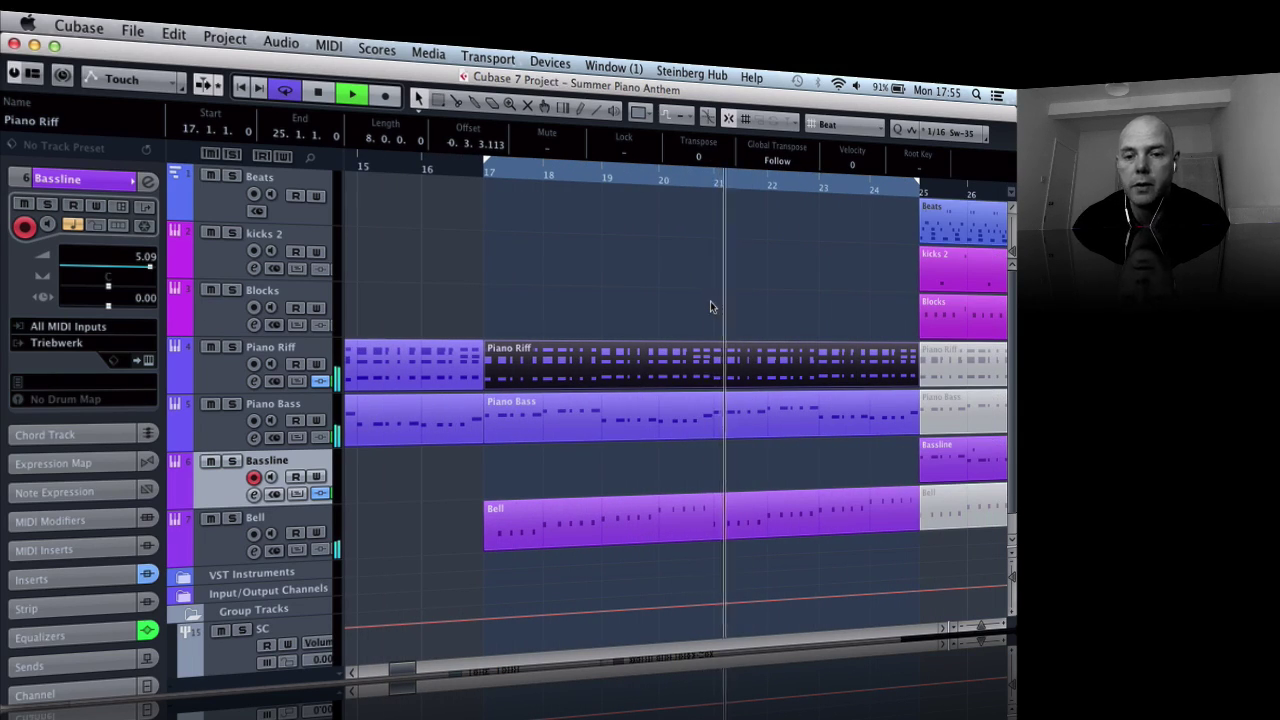
pyautogui.press('g')
pyautogui.press('g')
pyautogui.press('h')
pyautogui.press('h')
pyautogui.press('h')
pyautogui.press('h')
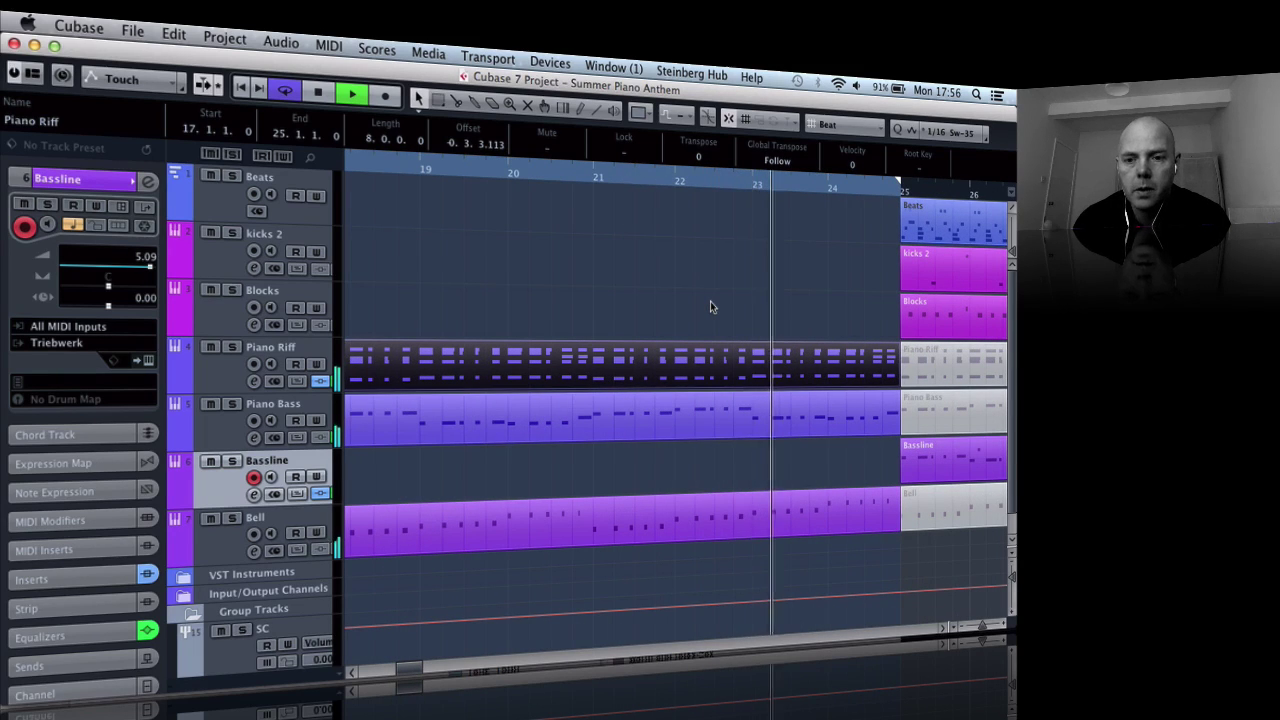
pyautogui.press('h')
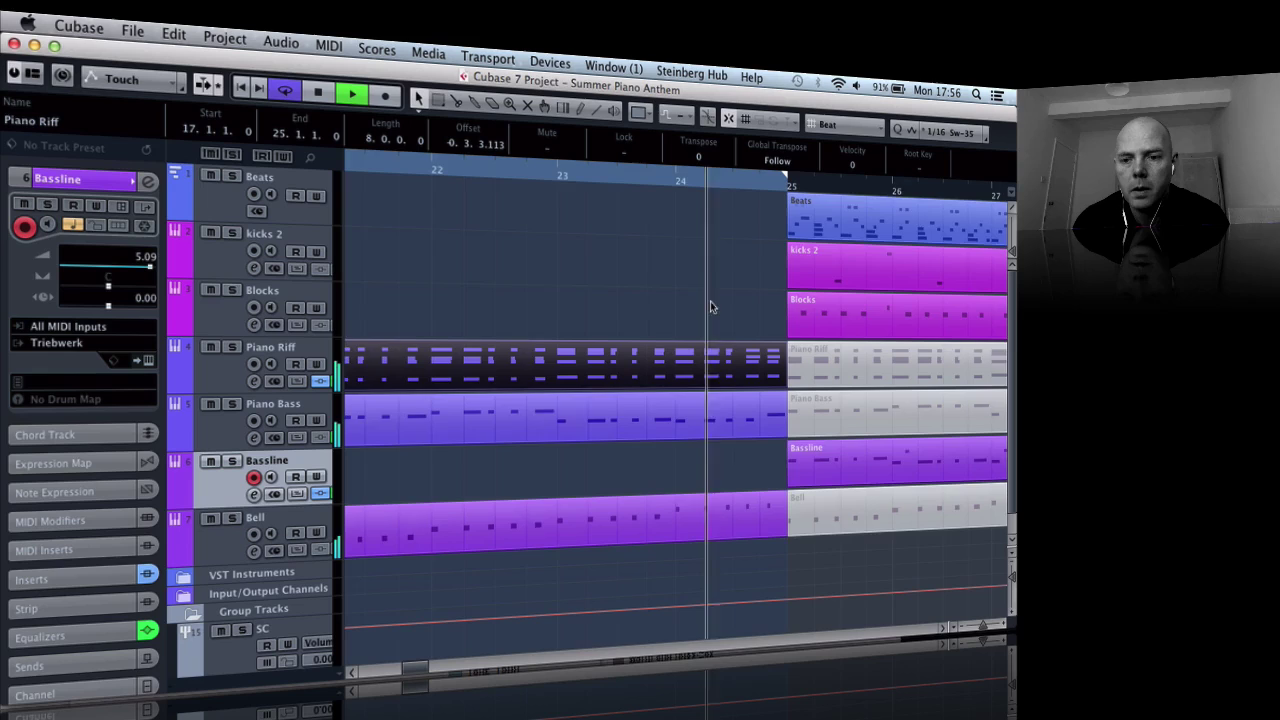
pyautogui.press('space')
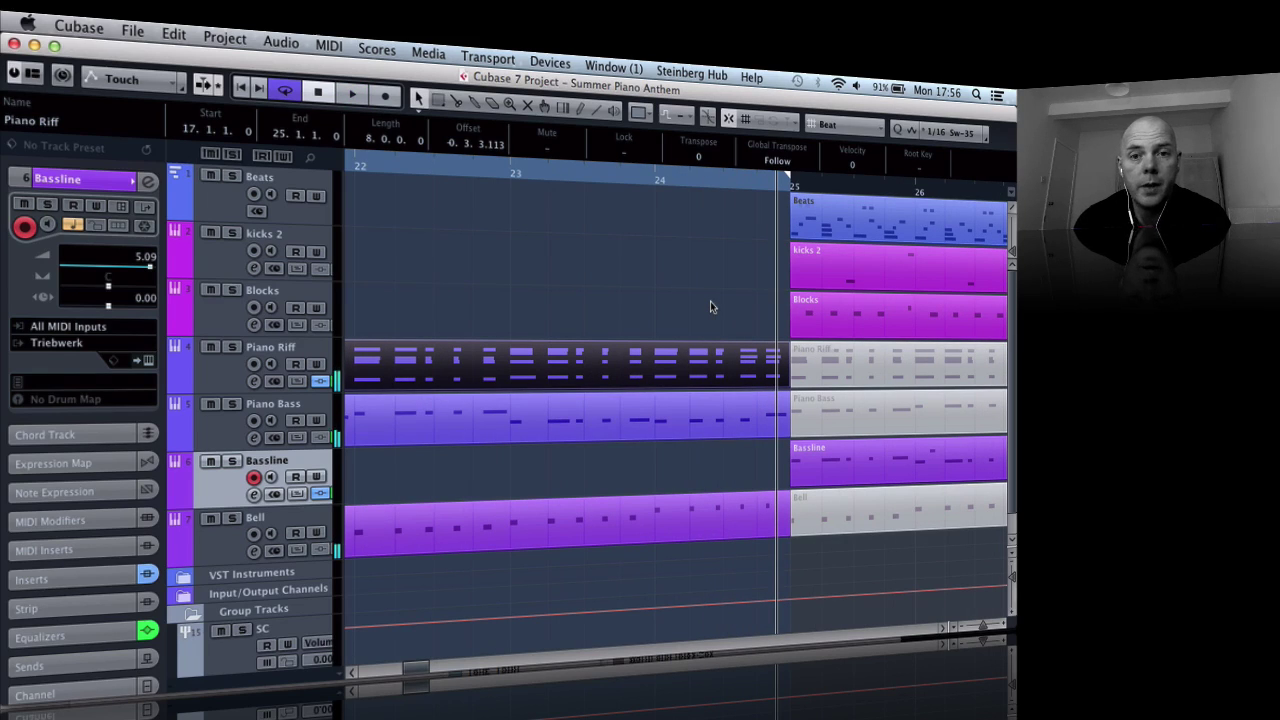
# Step: Split the Piano Riff, Piano Bass and Bell parts together at bar 24
pyautogui.press('5')
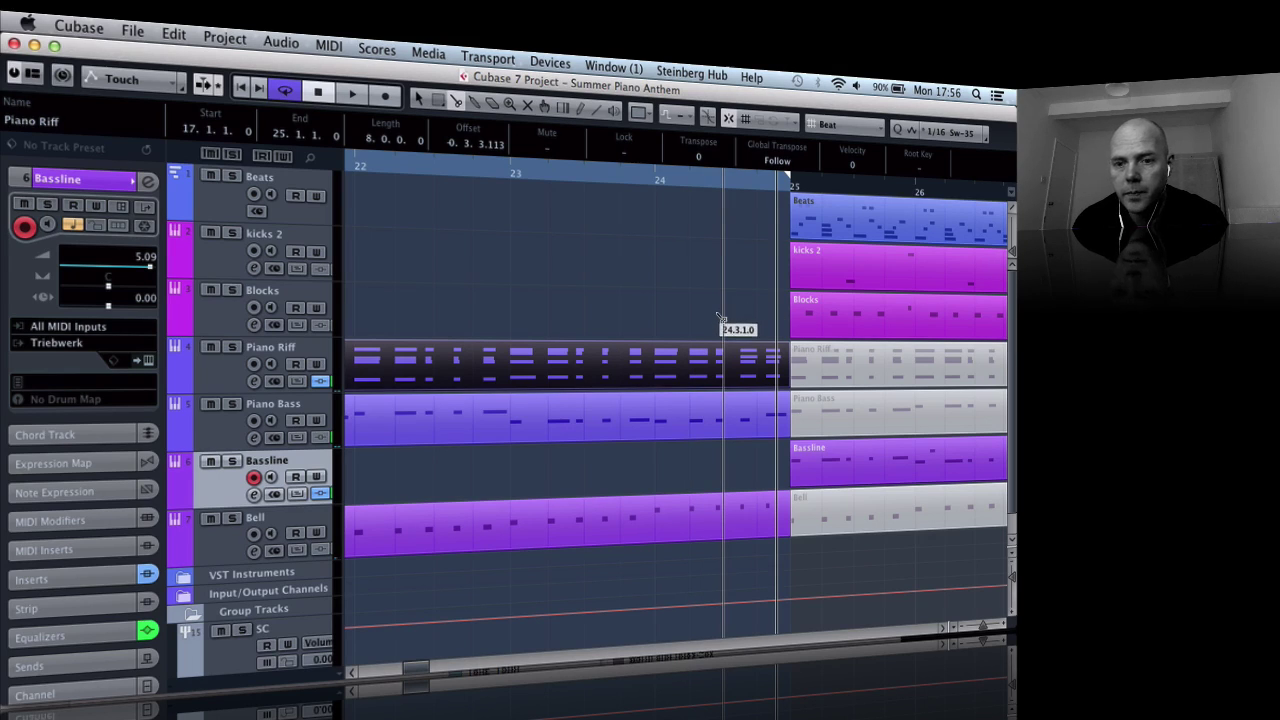
pyautogui.moveTo(664, 317); pyautogui.dragTo(713, 466)
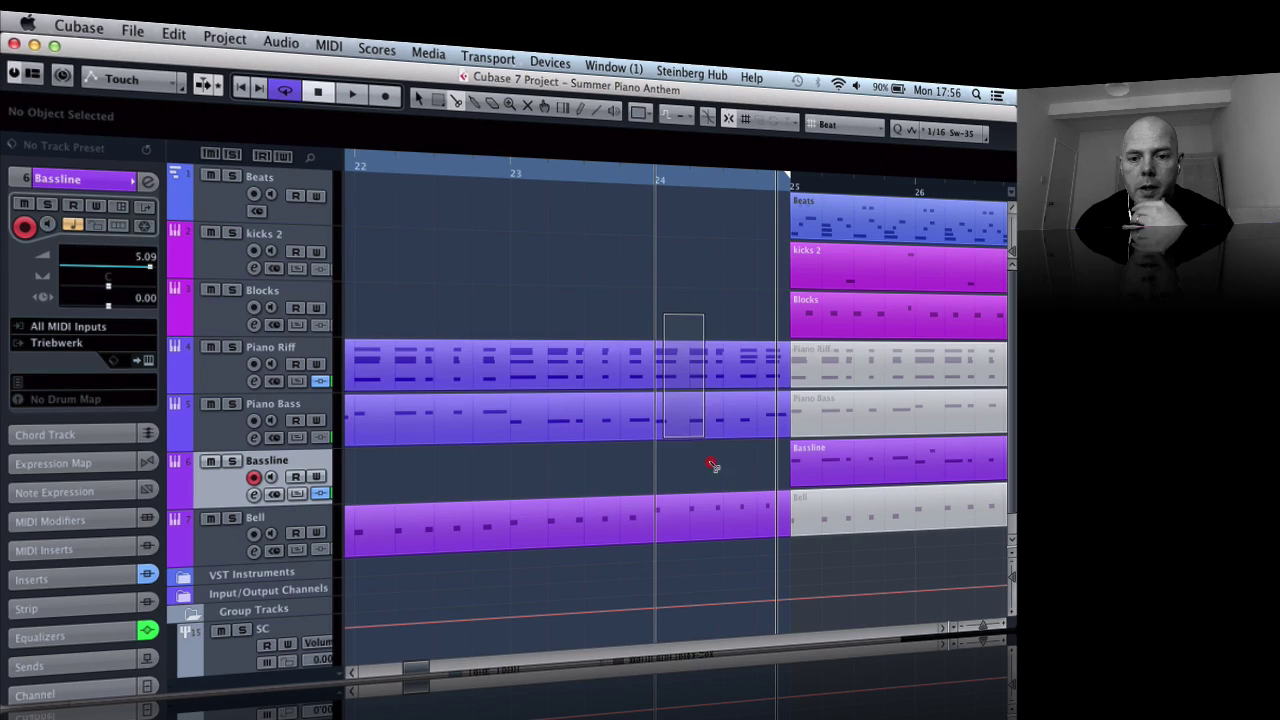
pyautogui.moveTo(750, 537); pyautogui.dragTo(750, 537)
pyautogui.keyDown('alt'); pyautogui.click(654, 375); pyautogui.keyUp('alt')
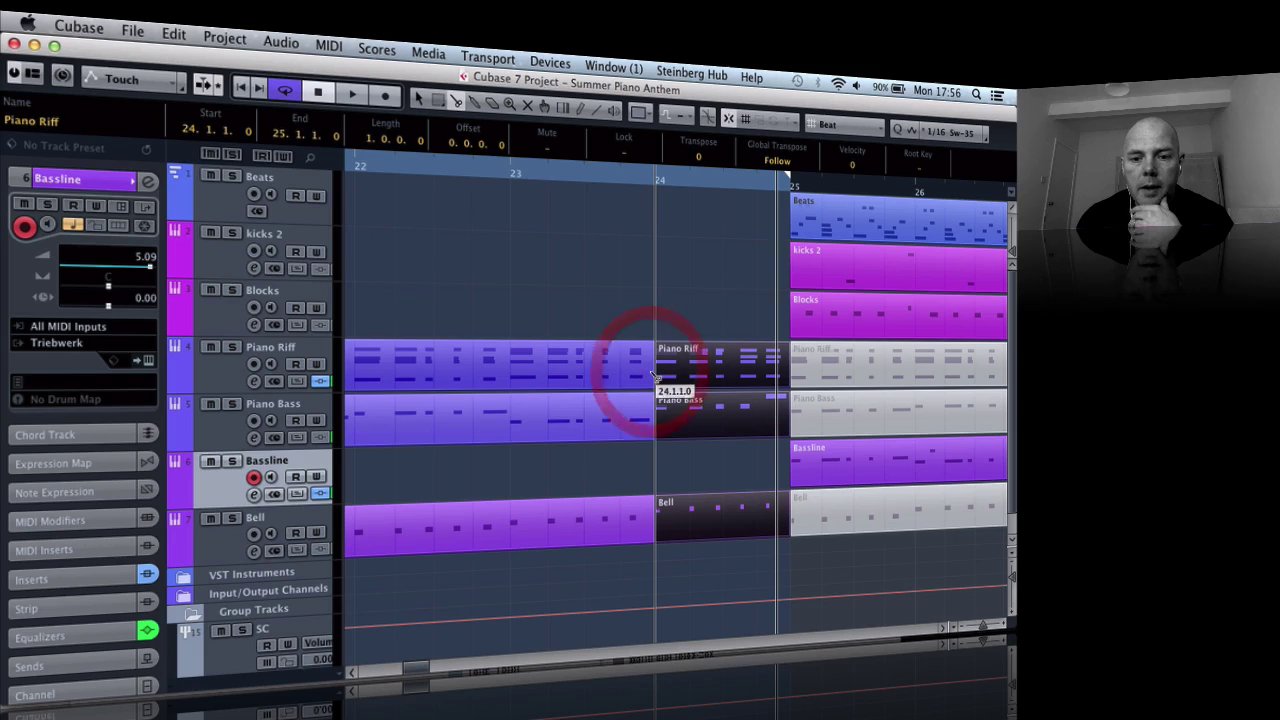
# Step: Examine how the separated bar 24 parts lead into the section starting at bar 25 and the rest of the arrangement
pyautogui.scroll(-5, 654, 375)
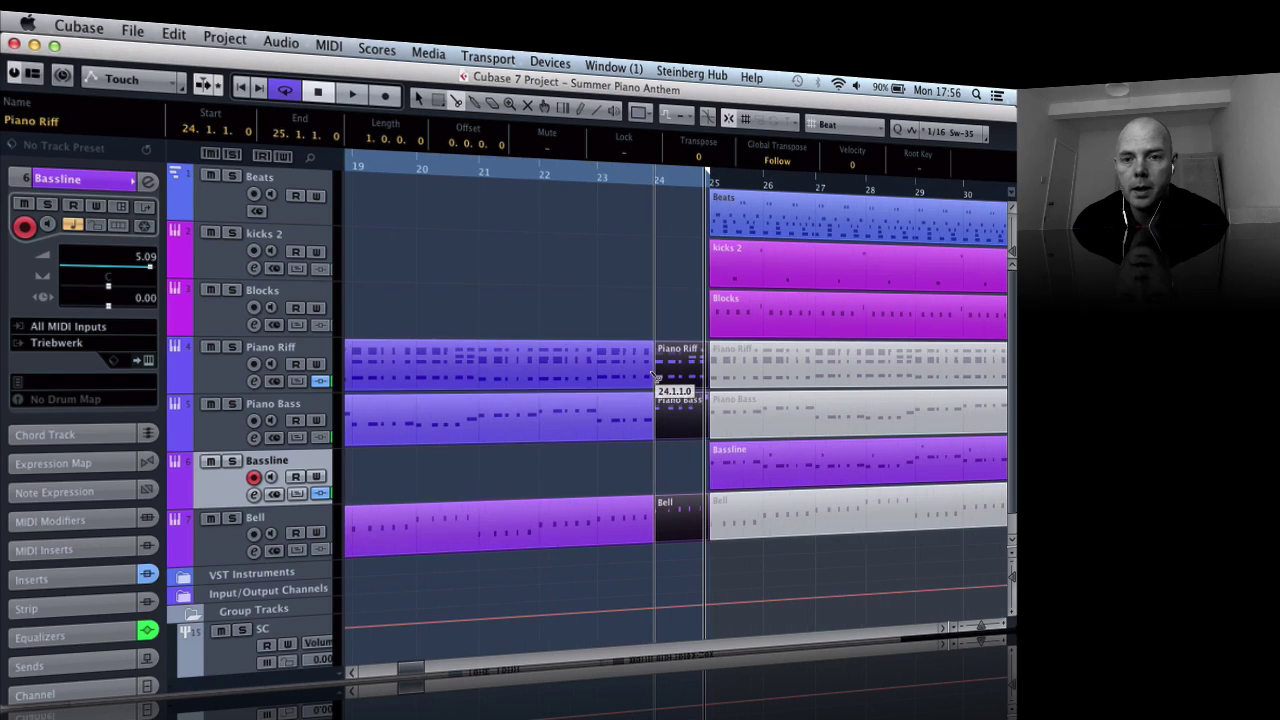
pyautogui.scroll(-3, 654, 375)
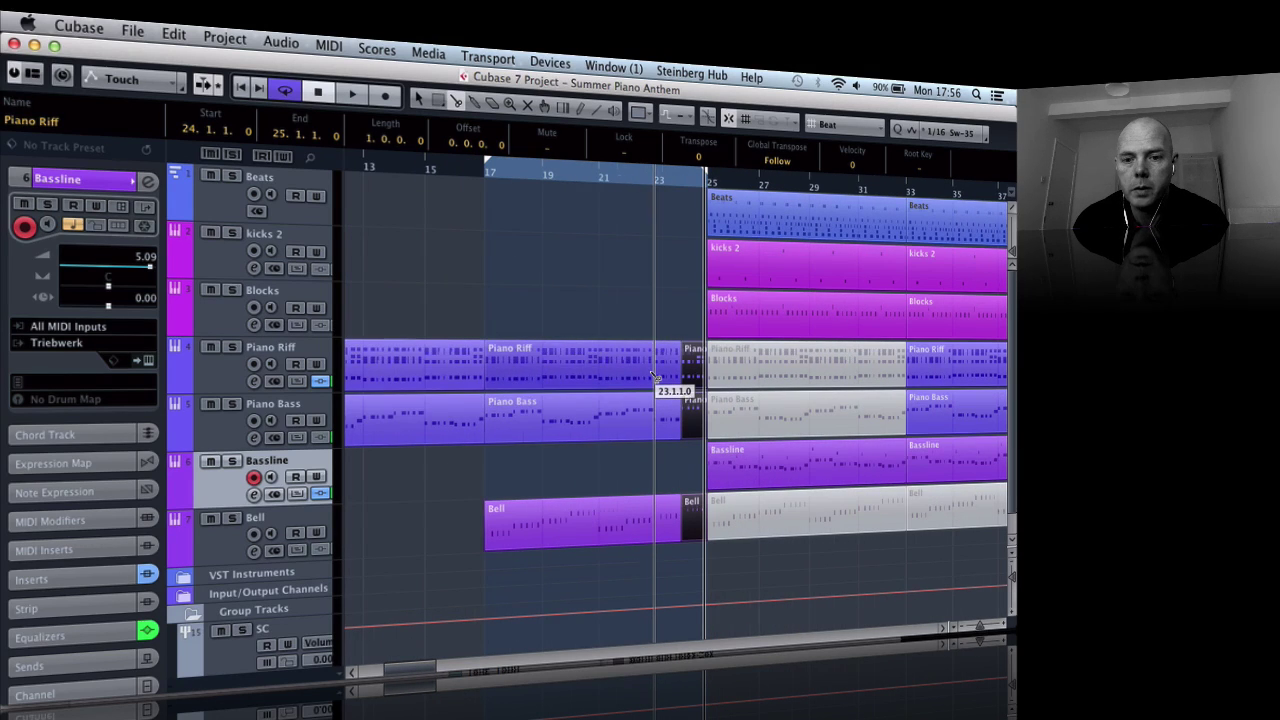
pyautogui.scroll(2, 654, 375)
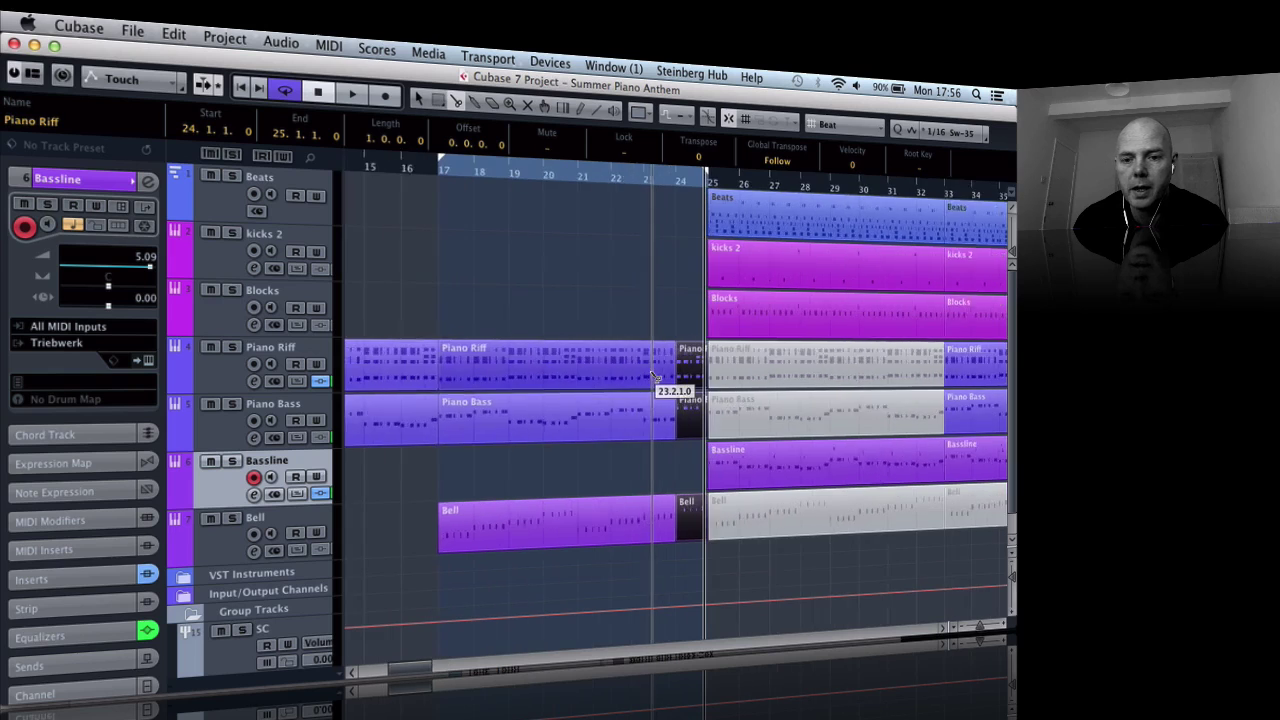
pyautogui.scroll(2, 654, 375)
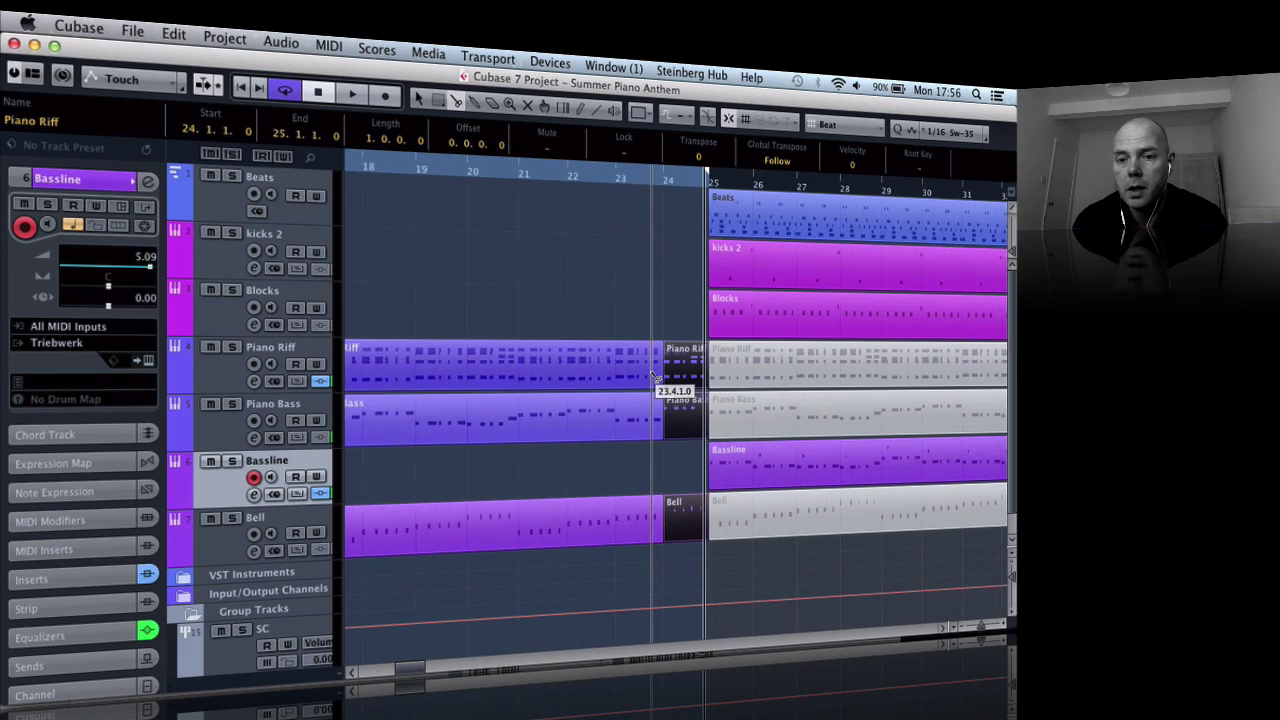
pyautogui.scroll(-5, 654, 375)
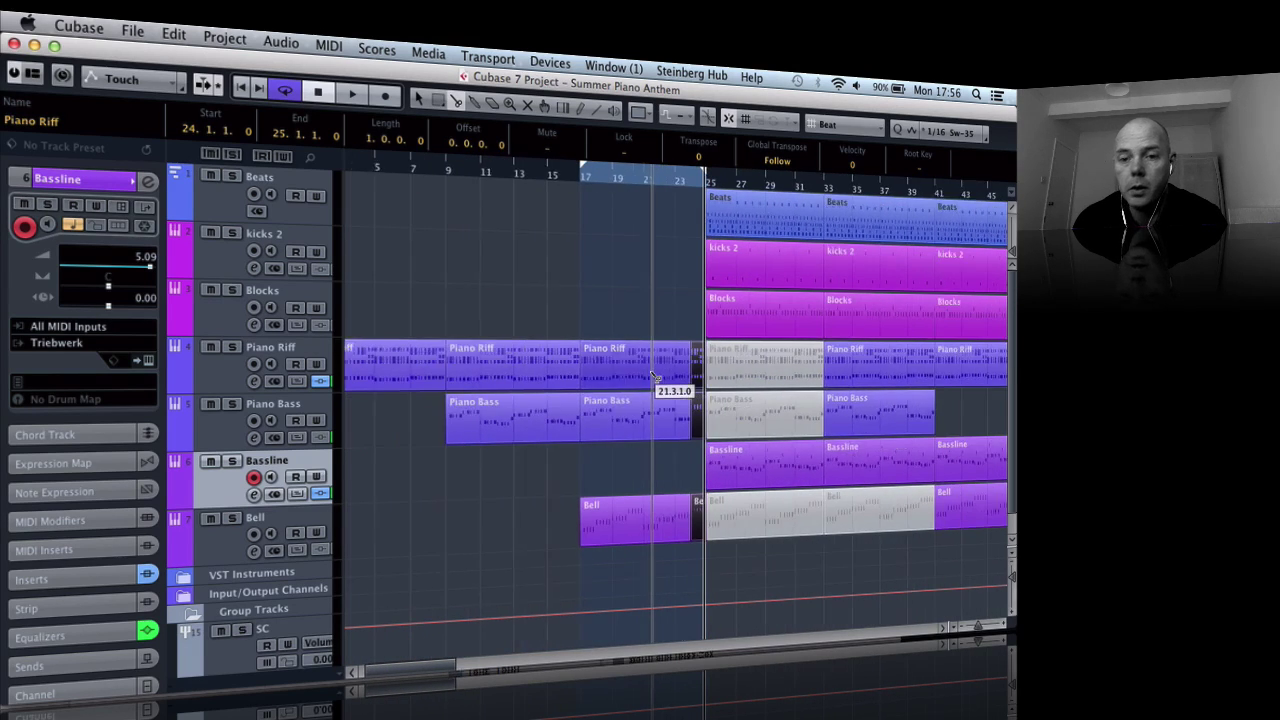
pyautogui.scroll(-2, 654, 375)
pyautogui.scroll(3, 654, 375)
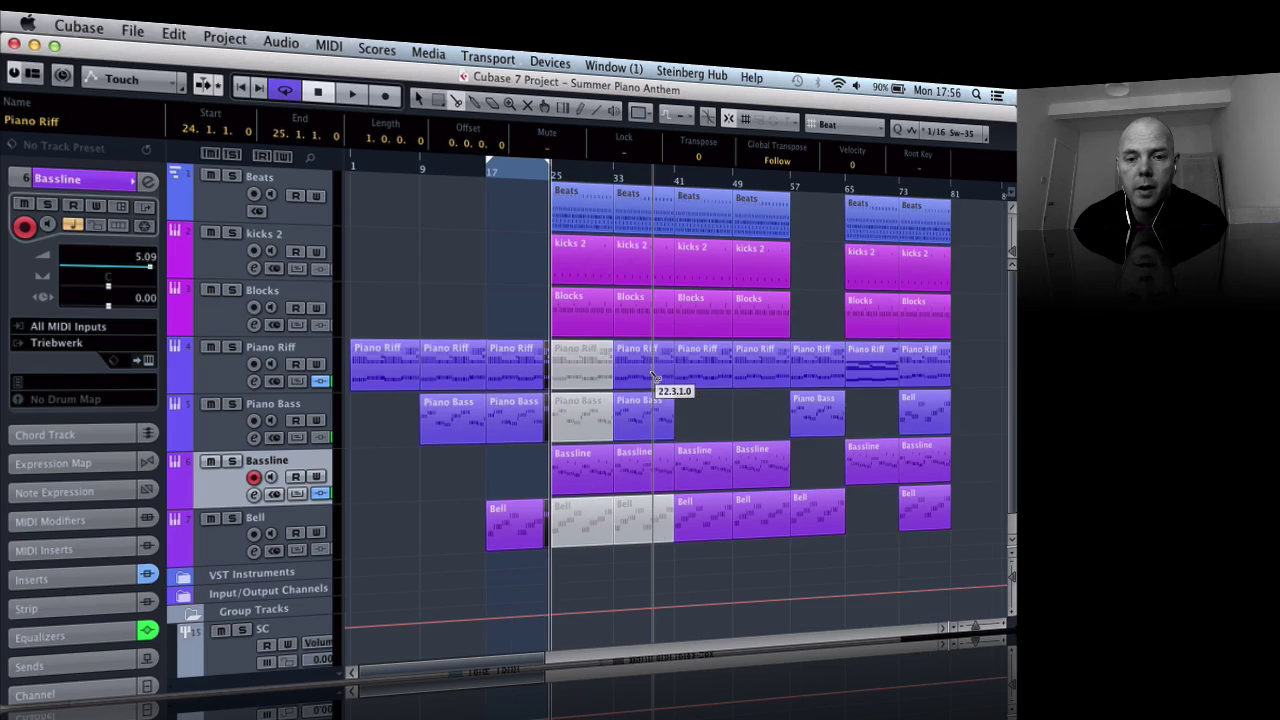
pyautogui.scroll(4, 654, 375)
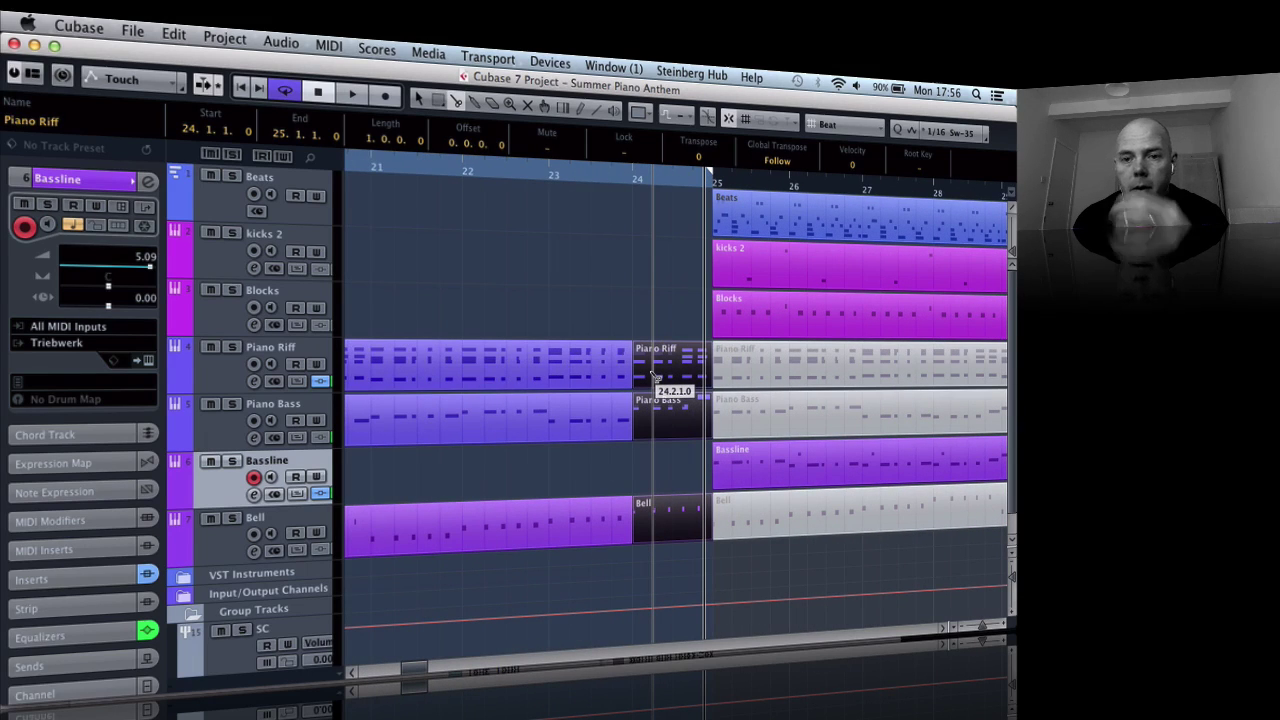
# Step: Set the locators to span bar 25 to bar 27, where the beats begin
pyautogui.scroll(-4, 654, 375)
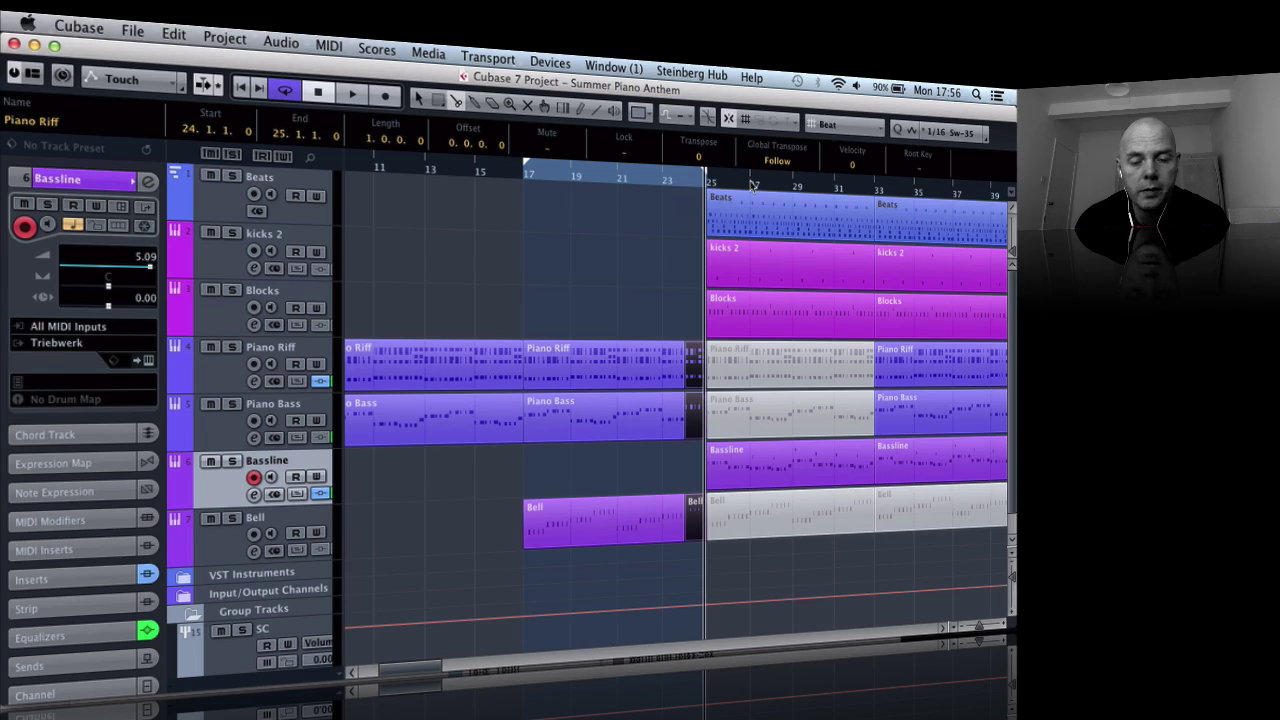
pyautogui.keyDown('alt'); pyautogui.click(751, 182); pyautogui.keyUp('alt')
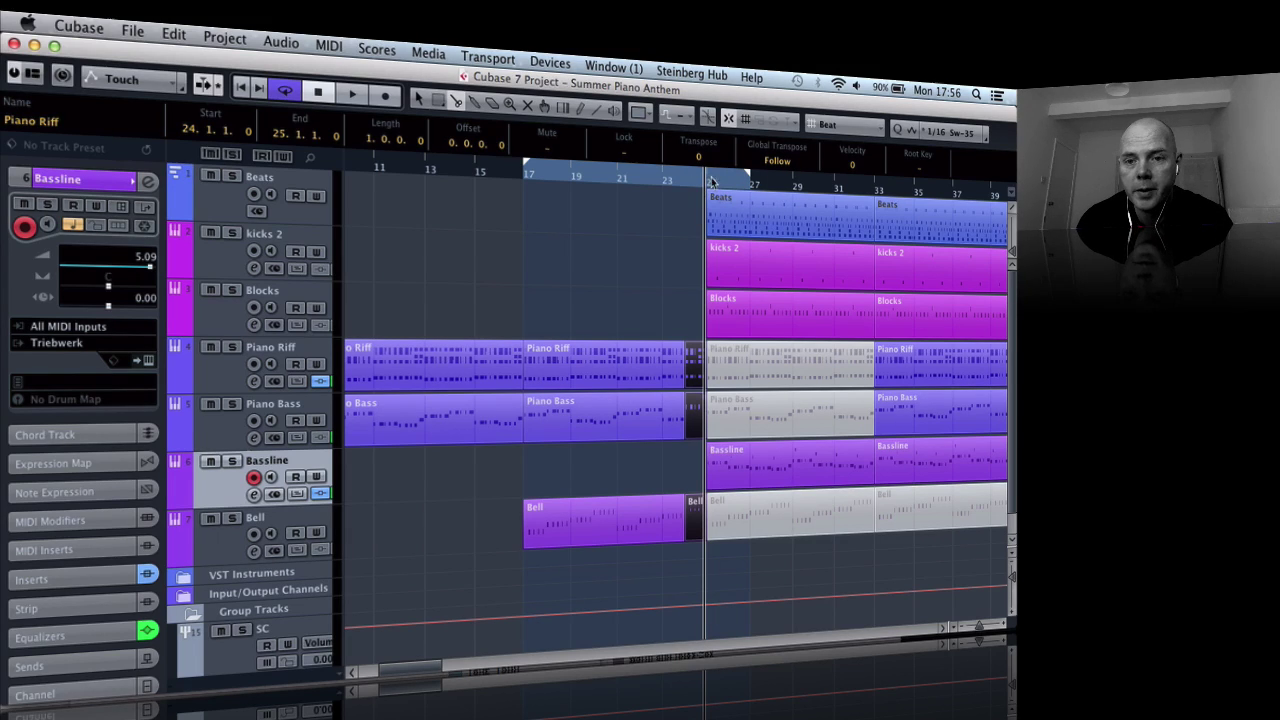
pyautogui.keyDown('super'); pyautogui.click(705, 178); pyautogui.keyUp('super')
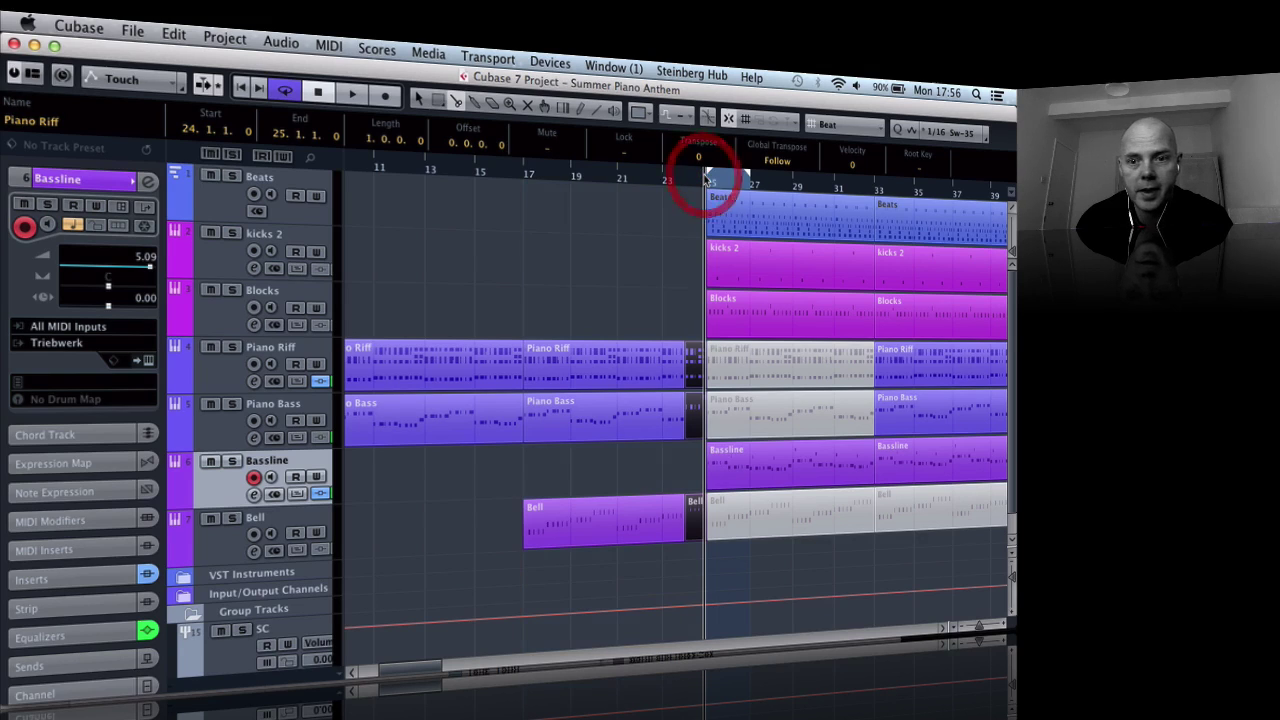
pyautogui.press('h')
pyautogui.press('h')
pyautogui.press('h')
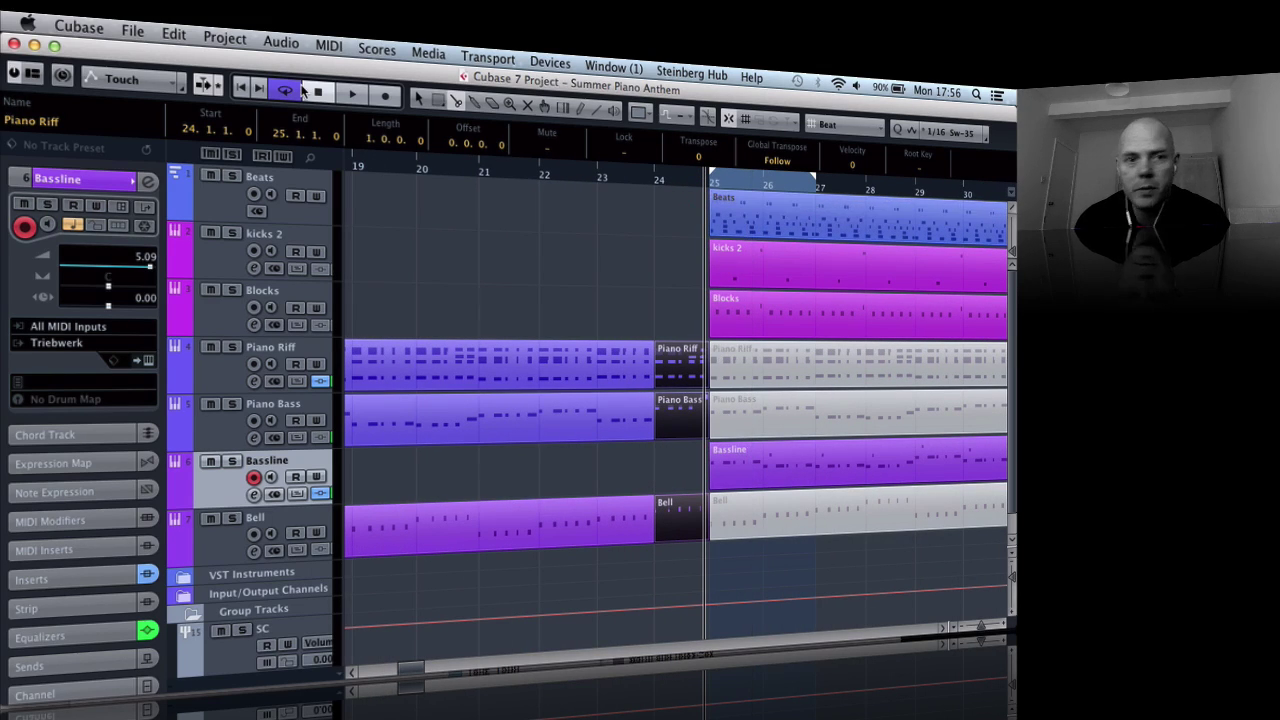
# Step: Insert silence across all tracks within the locator range from bar 25 to bar 27
pyautogui.click(174, 33)
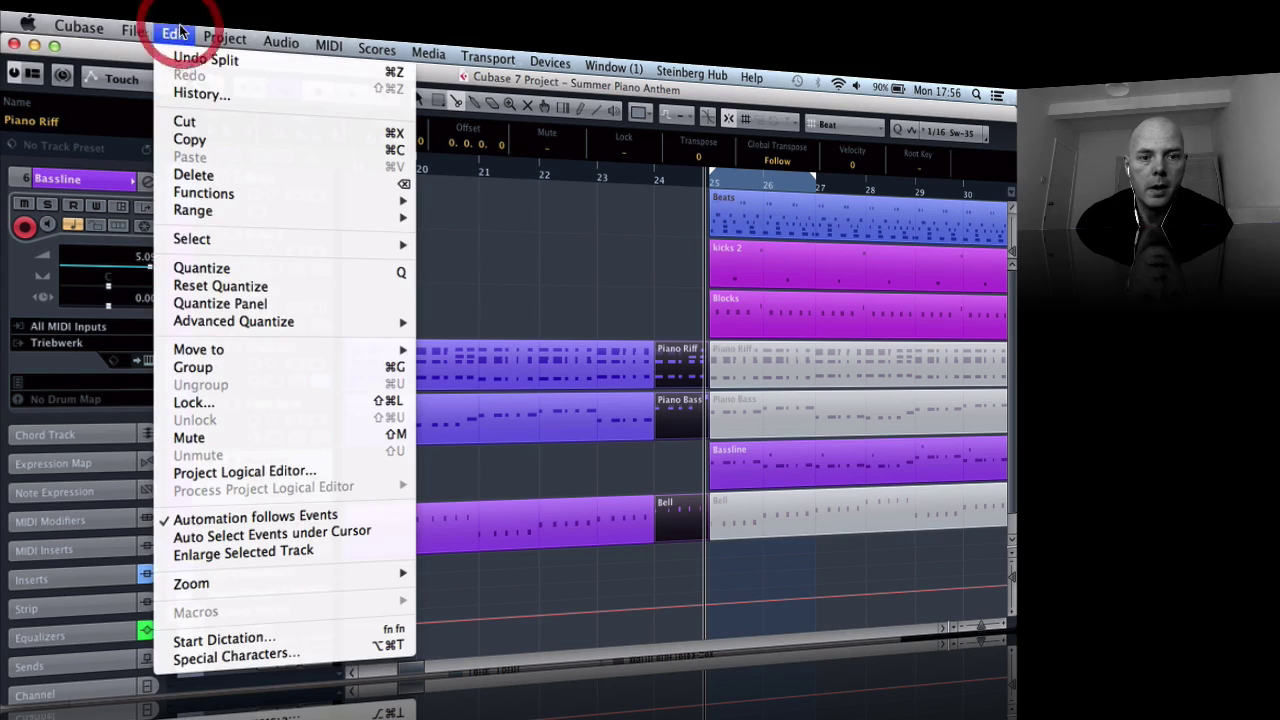
pyautogui.moveTo(216, 246)
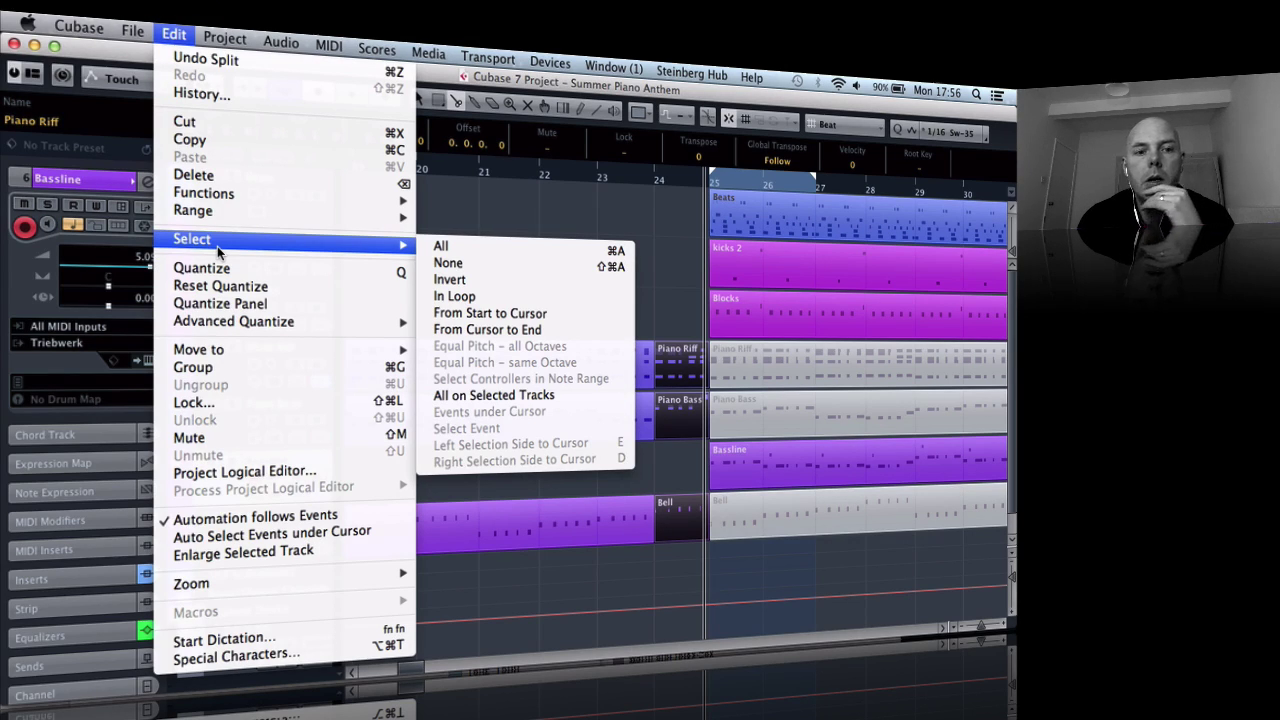
pyautogui.moveTo(241, 215)
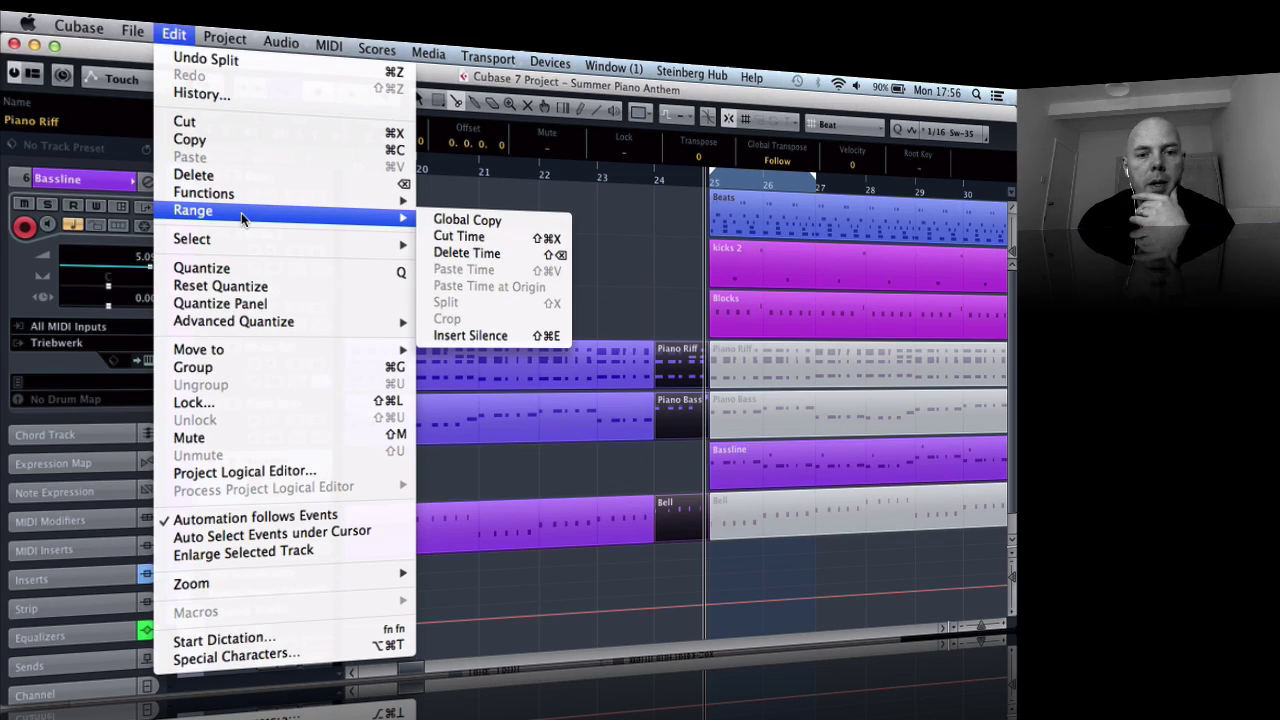
pyautogui.click(468, 336)
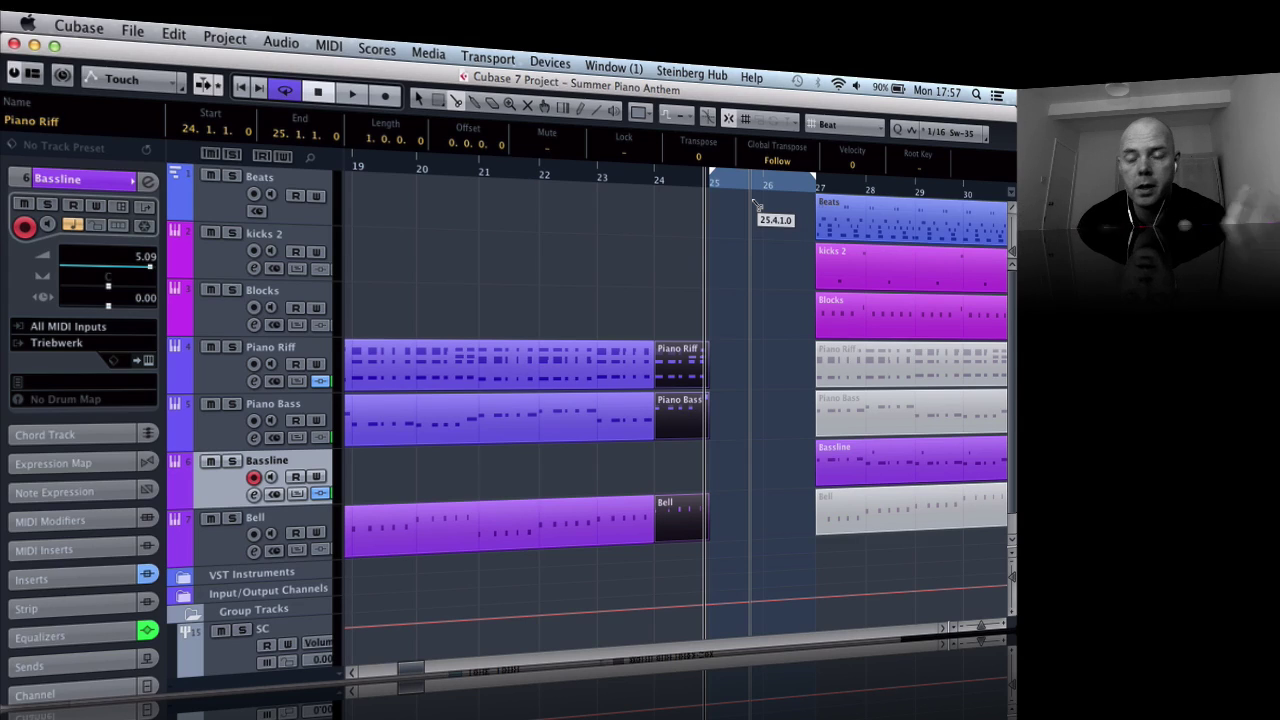
# Step: Audition the transition into the gap at bar 25, and insert another two bars of silence there
pyautogui.doubleClick(634, 185)
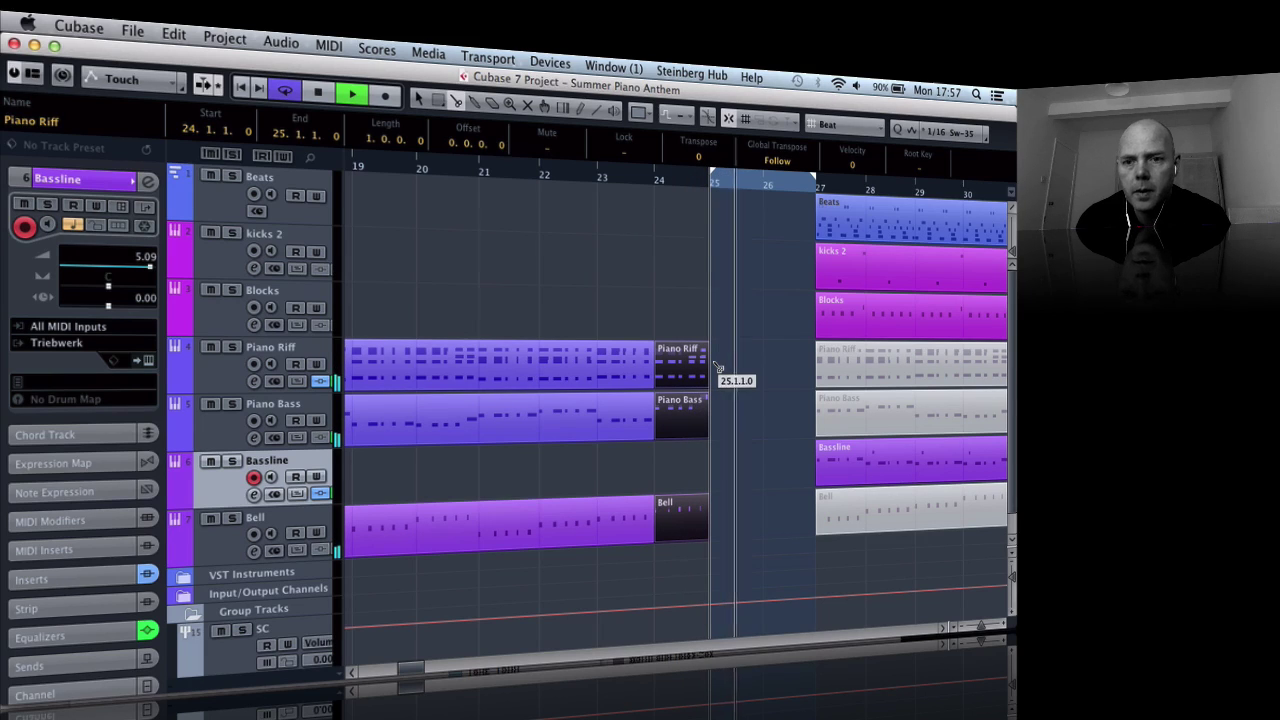
pyautogui.press('space')
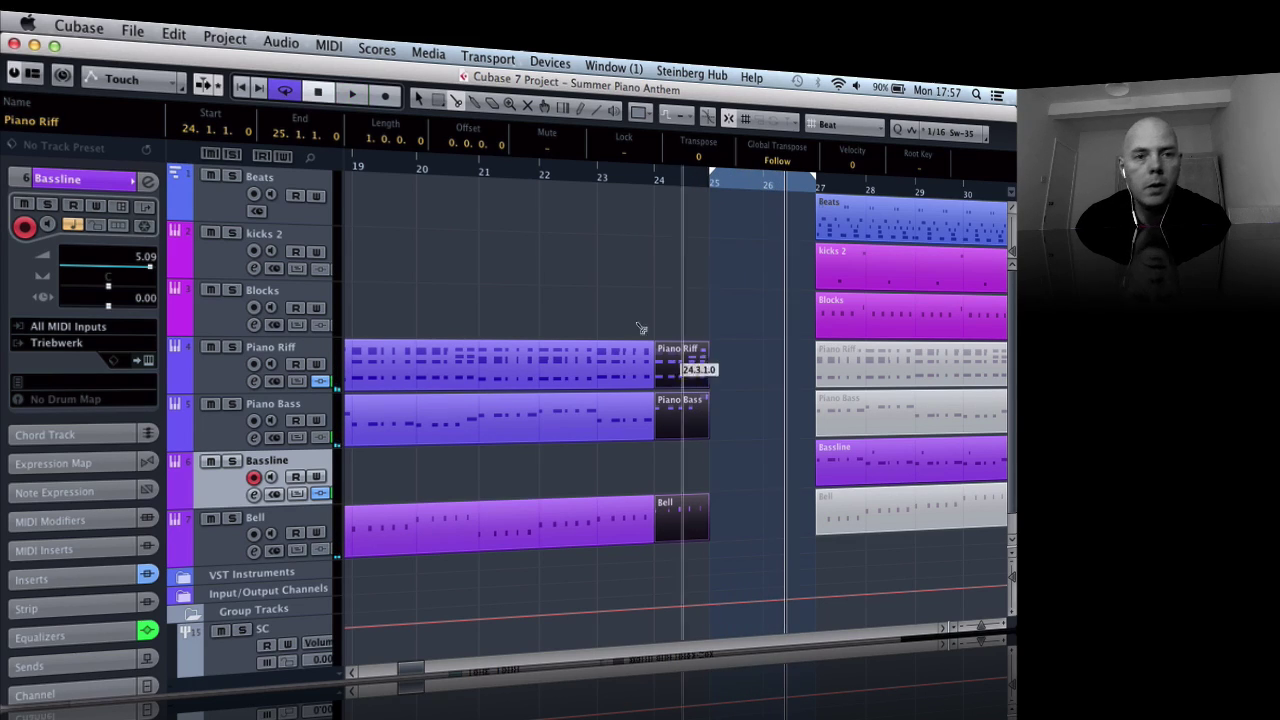
pyautogui.click(174, 33)
pyautogui.moveTo(240, 210)
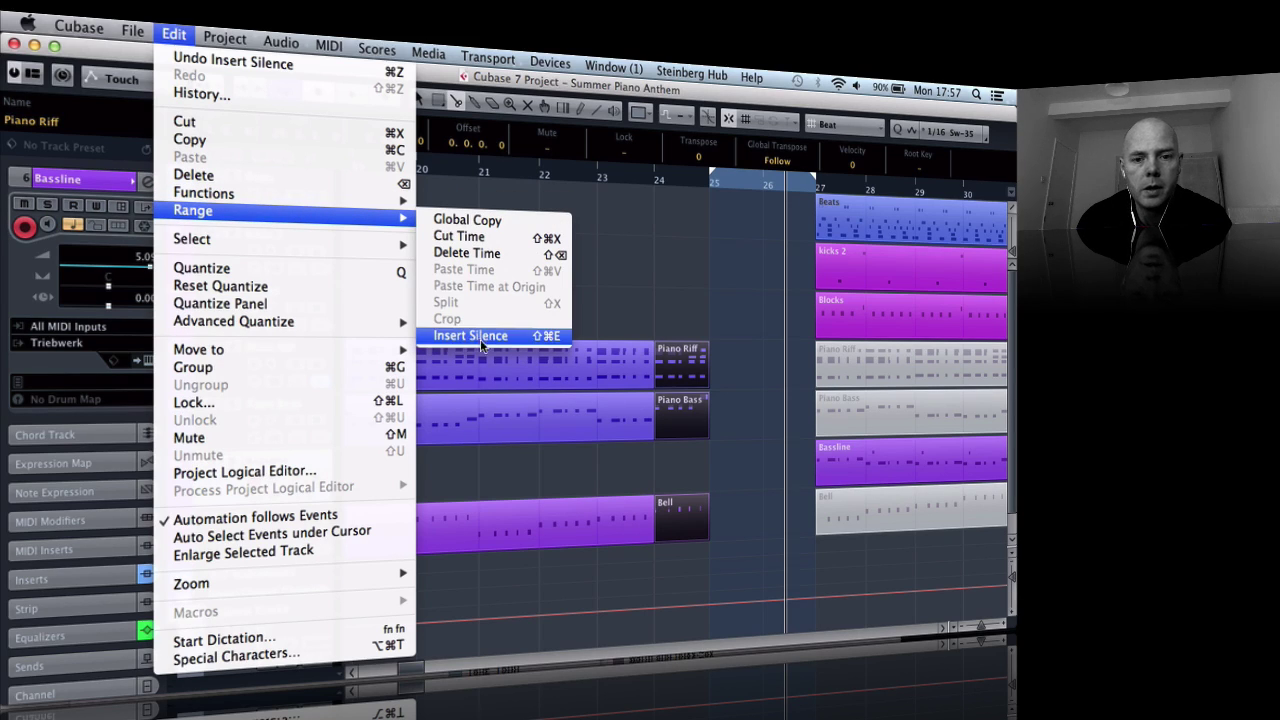
pyautogui.click(479, 336)
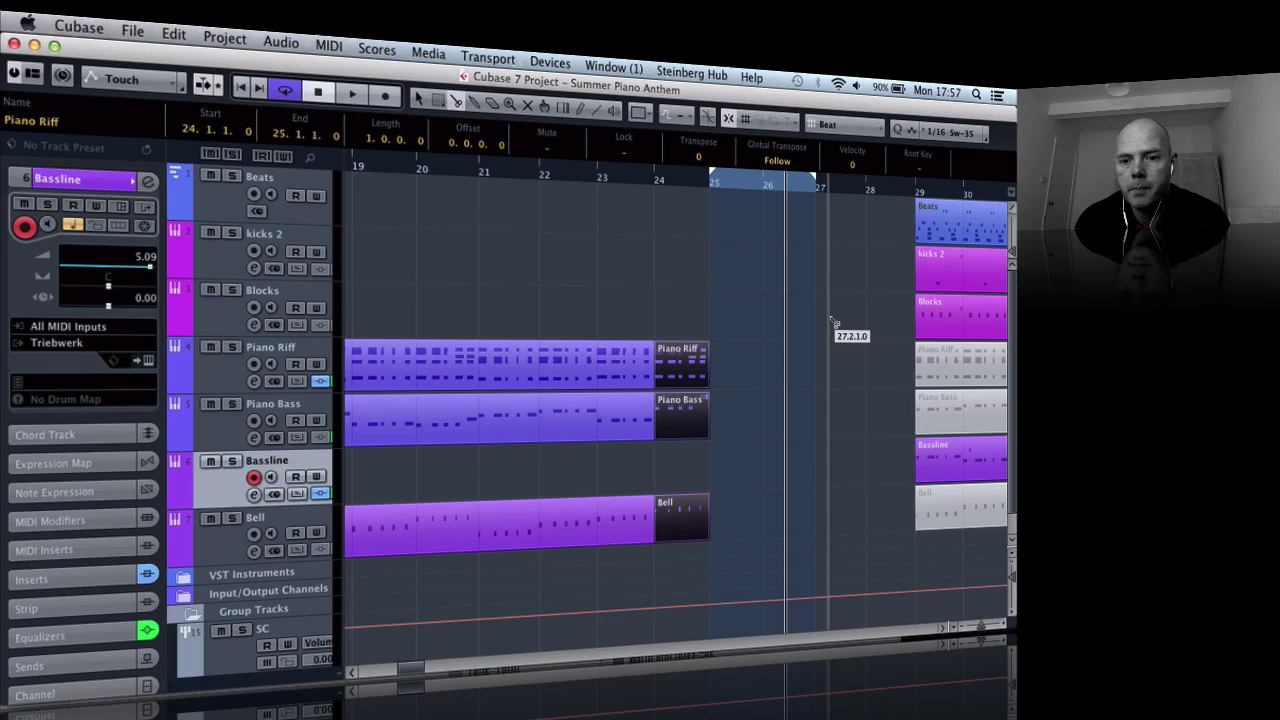
# Step: Duplicate the one-bar Piano Riff, Piano Bass and Bell parts at bar 24 three times, filling bars 25 to 27
pyautogui.click(675, 320)
pyautogui.moveTo(700, 538); pyautogui.dragTo(700, 538)
pyautogui.press('super+d')
pyautogui.press('super+d')
pyautogui.press('super+d')
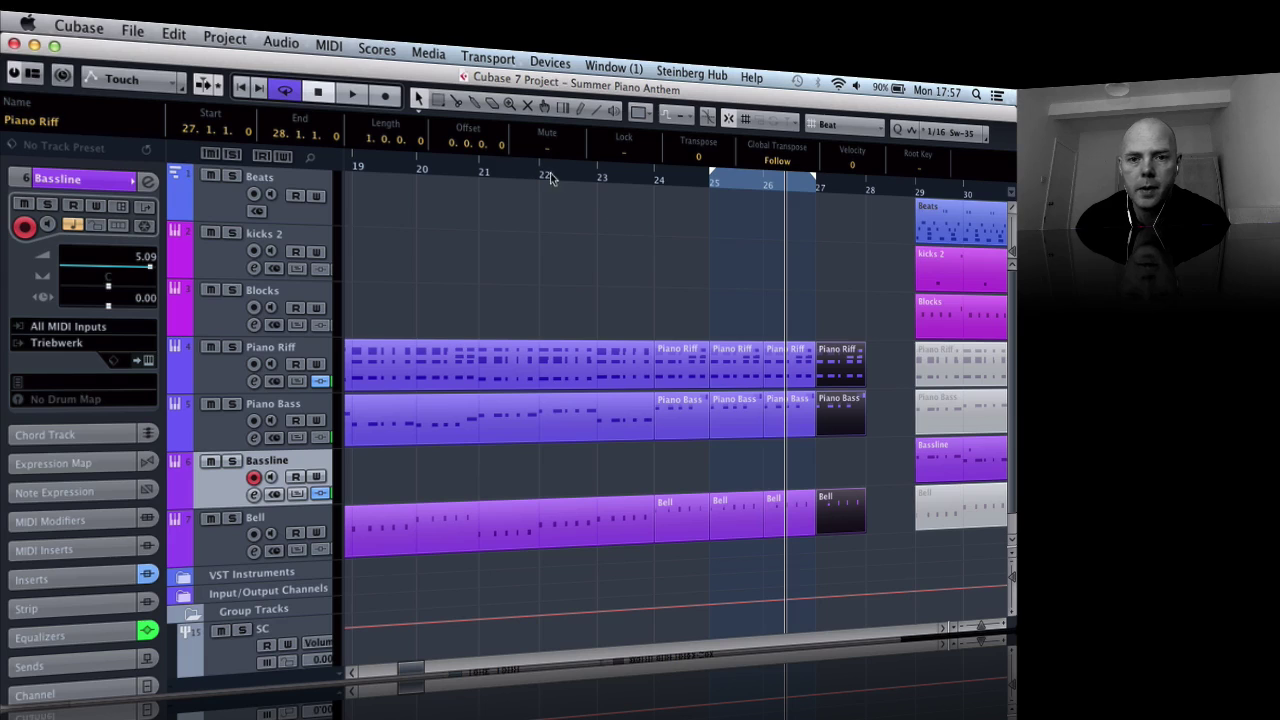
pyautogui.press('g')
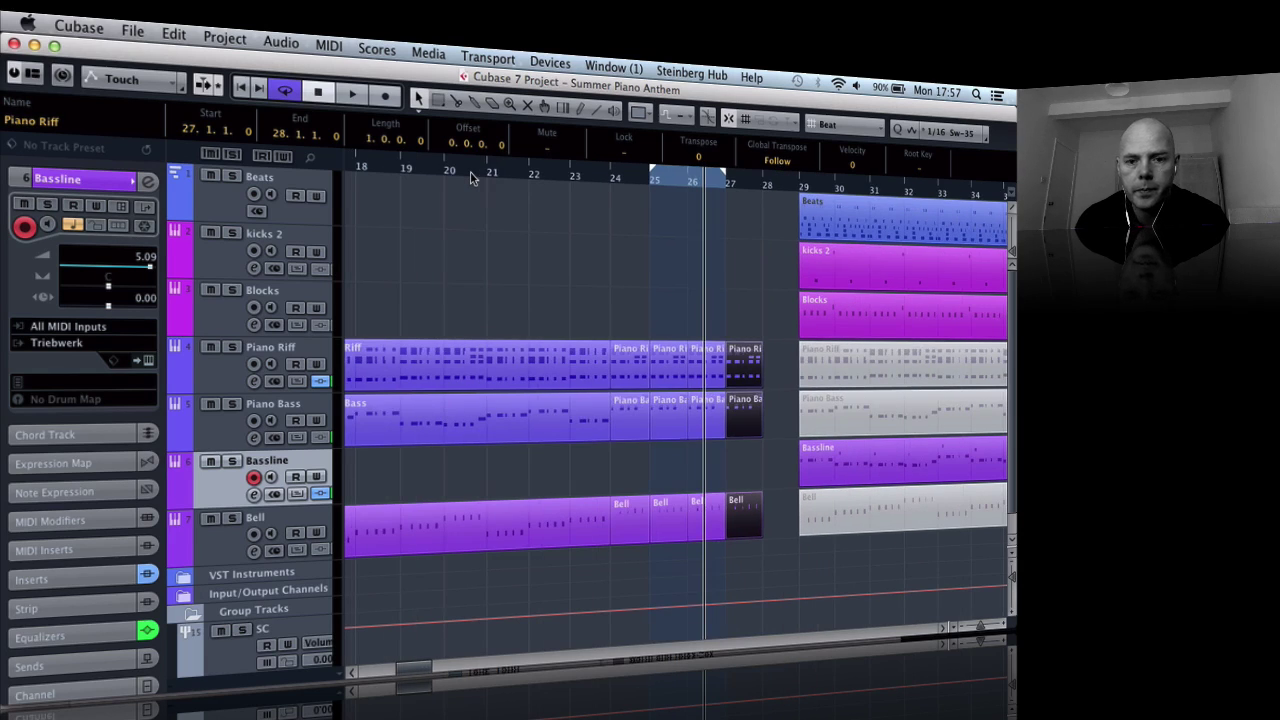
# Step: Play the arrangement from bar 17 through the repeated bars, widening the locator range to span bars 21 to 28
pyautogui.press('g')
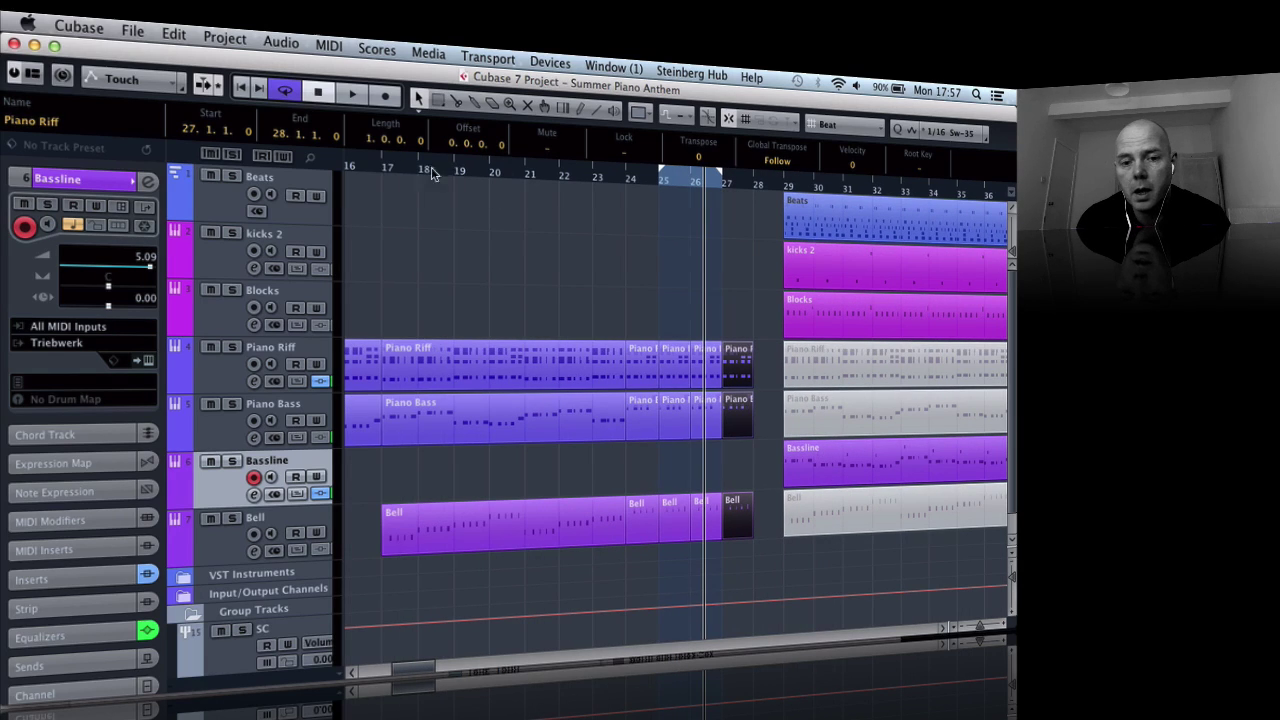
pyautogui.doubleClick(375, 172)
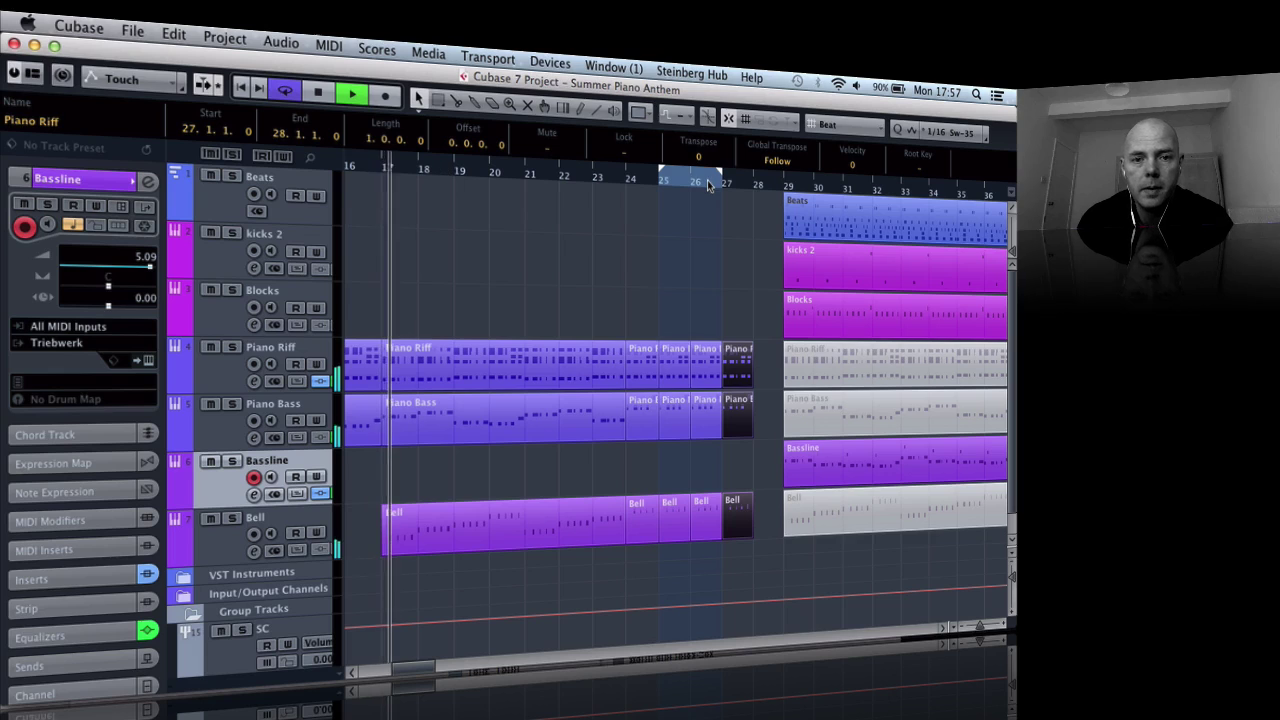
pyautogui.moveTo(661, 173); pyautogui.dragTo(590, 197)
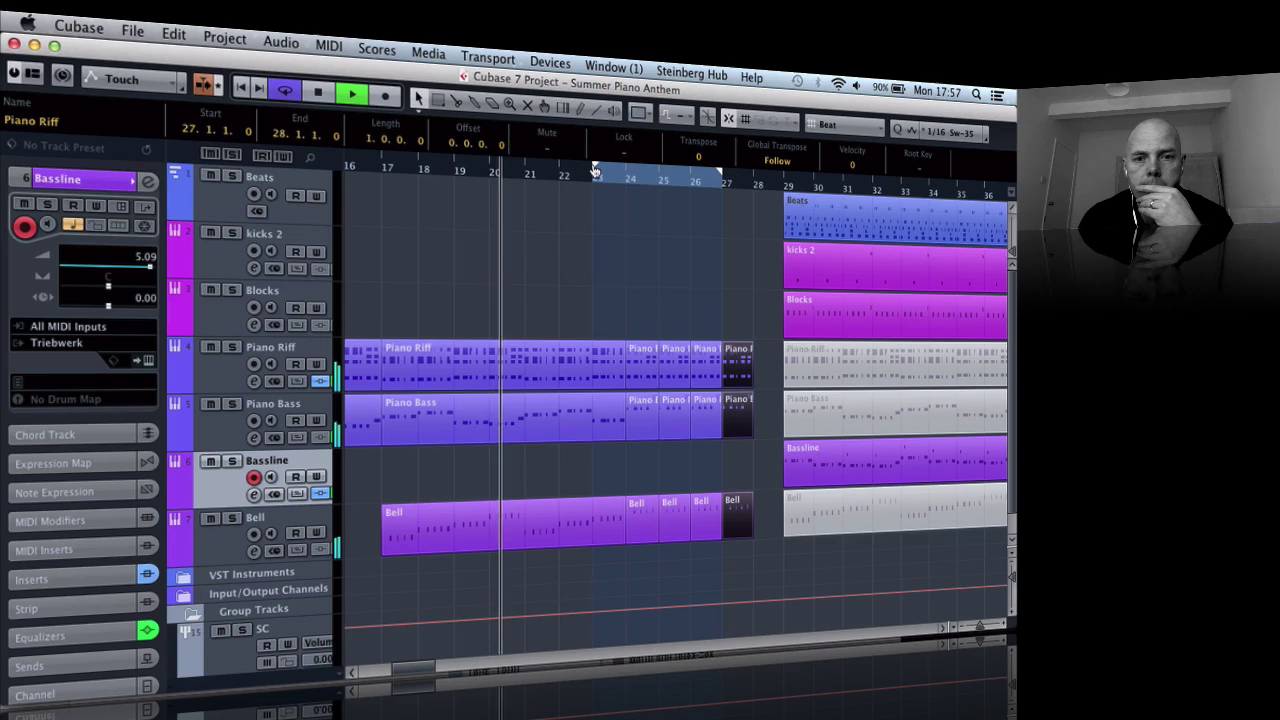
pyautogui.moveTo(595, 172); pyautogui.dragTo(530, 176)
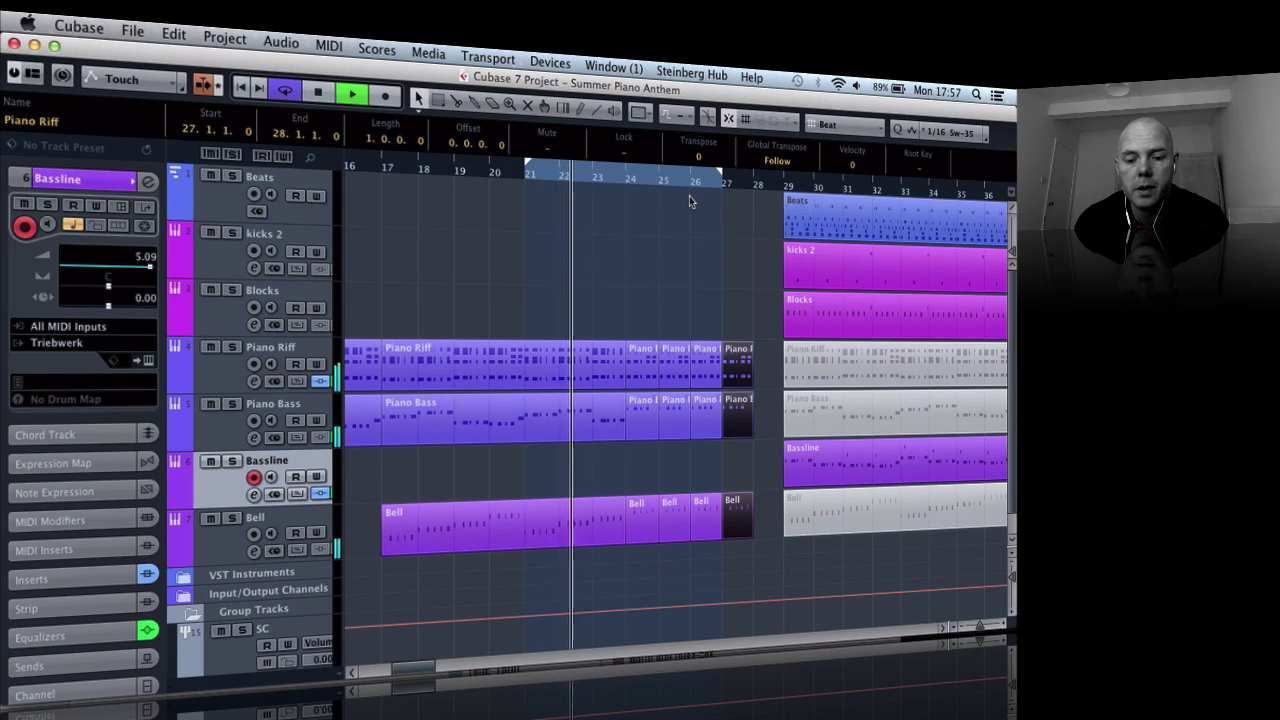
pyautogui.press('h')
pyautogui.press('g')
pyautogui.press('g')
pyautogui.press('g')
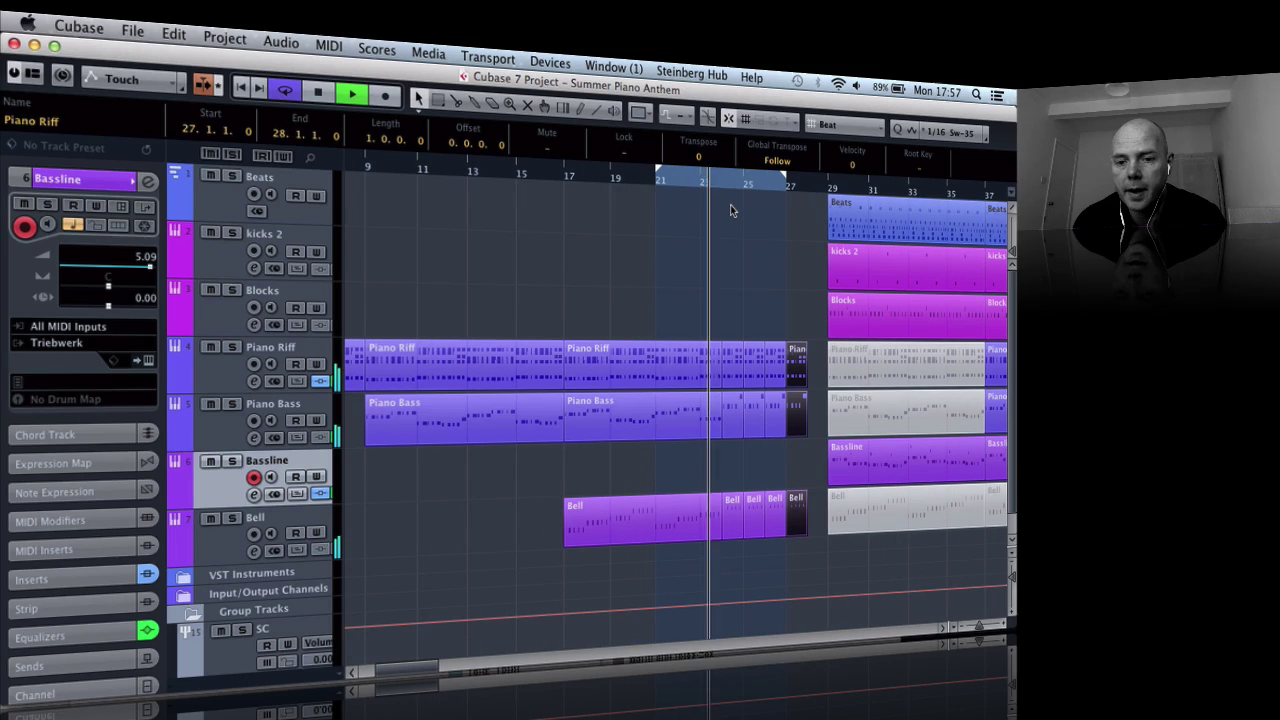
pyautogui.press('h')
pyautogui.press('h')
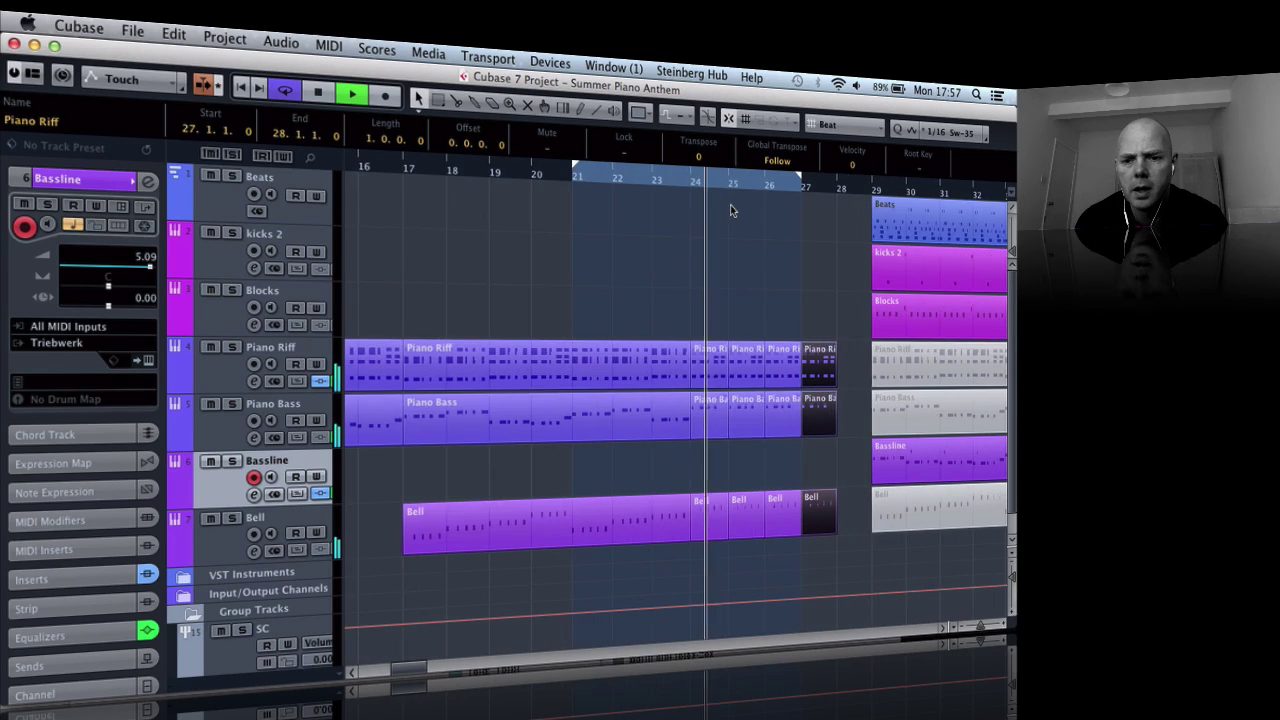
pyautogui.moveTo(803, 188); pyautogui.dragTo(837, 203)
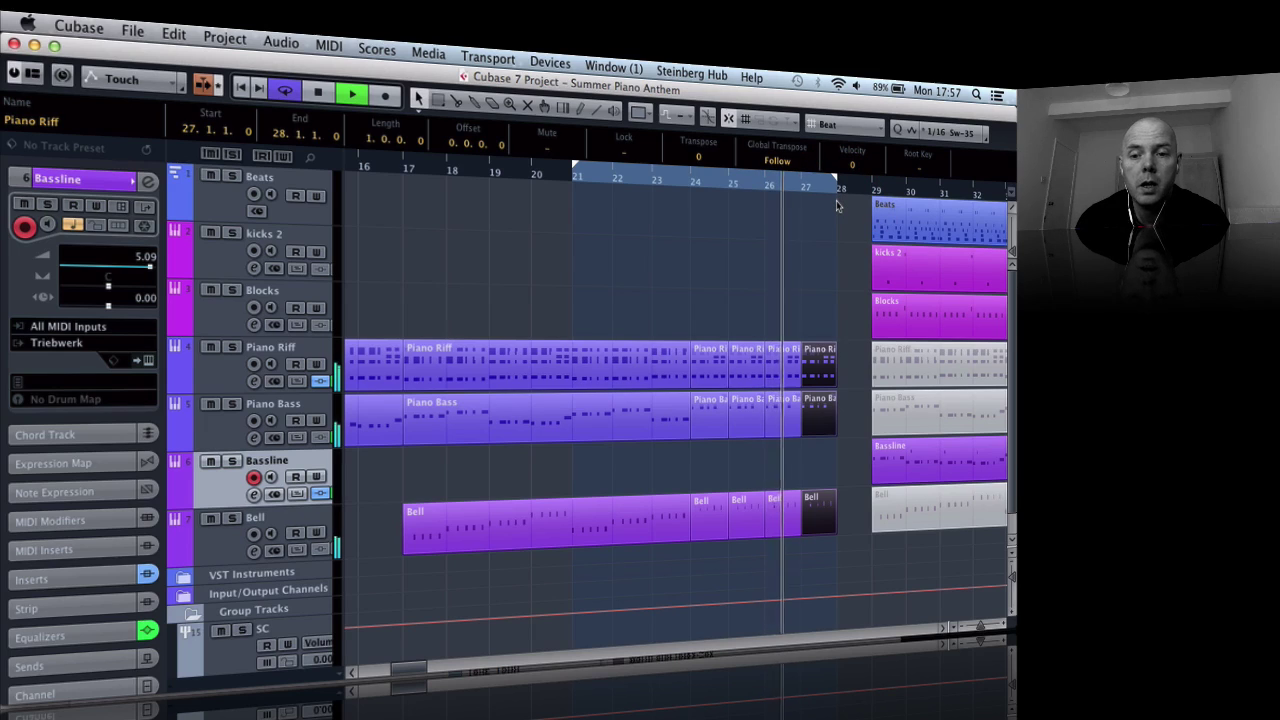
pyautogui.press('g')
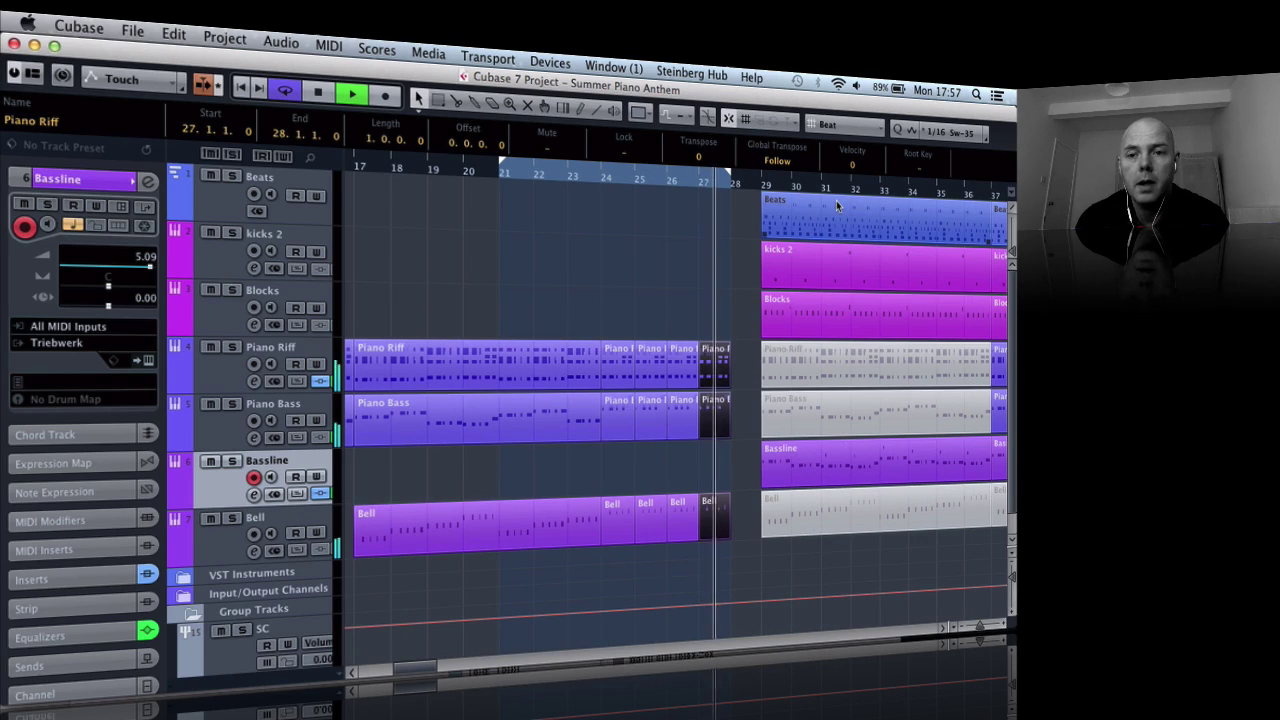
pyautogui.press('space')
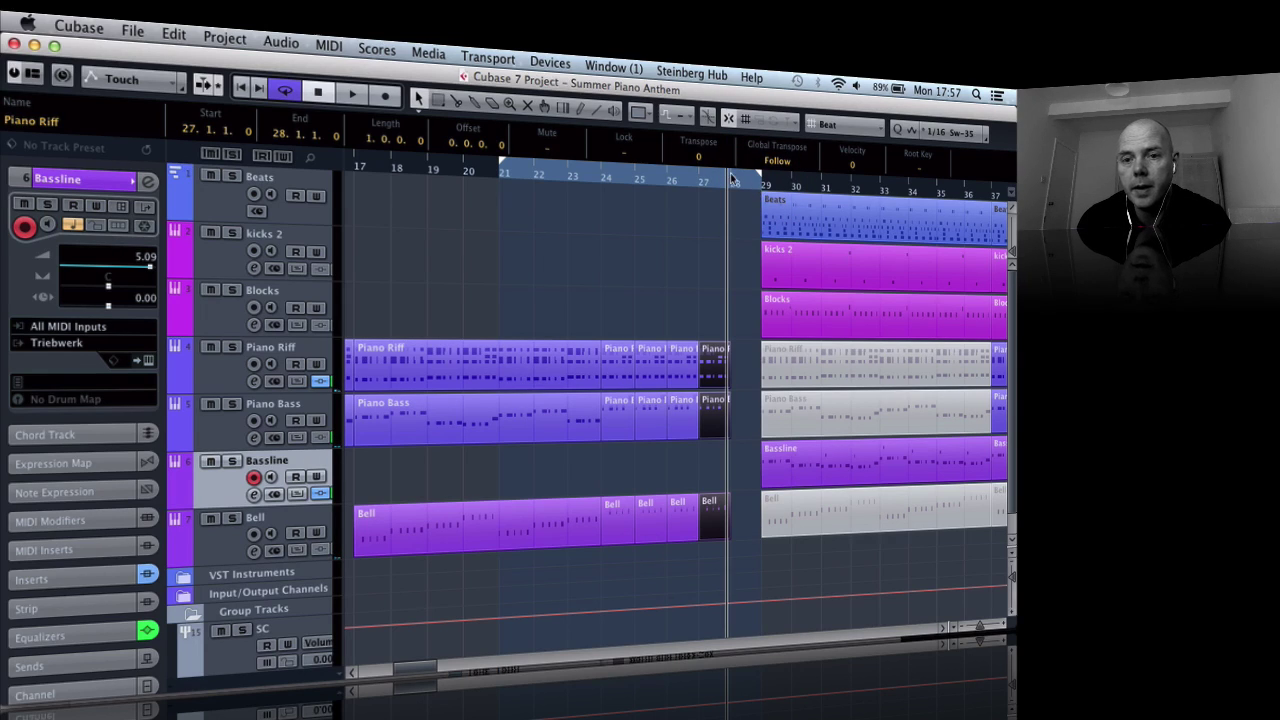
# Step: Shift the locator range to bars 29 to 37 and audition the transition into the beats from bar 27
pyautogui.moveTo(735, 177); pyautogui.dragTo(947, 193)
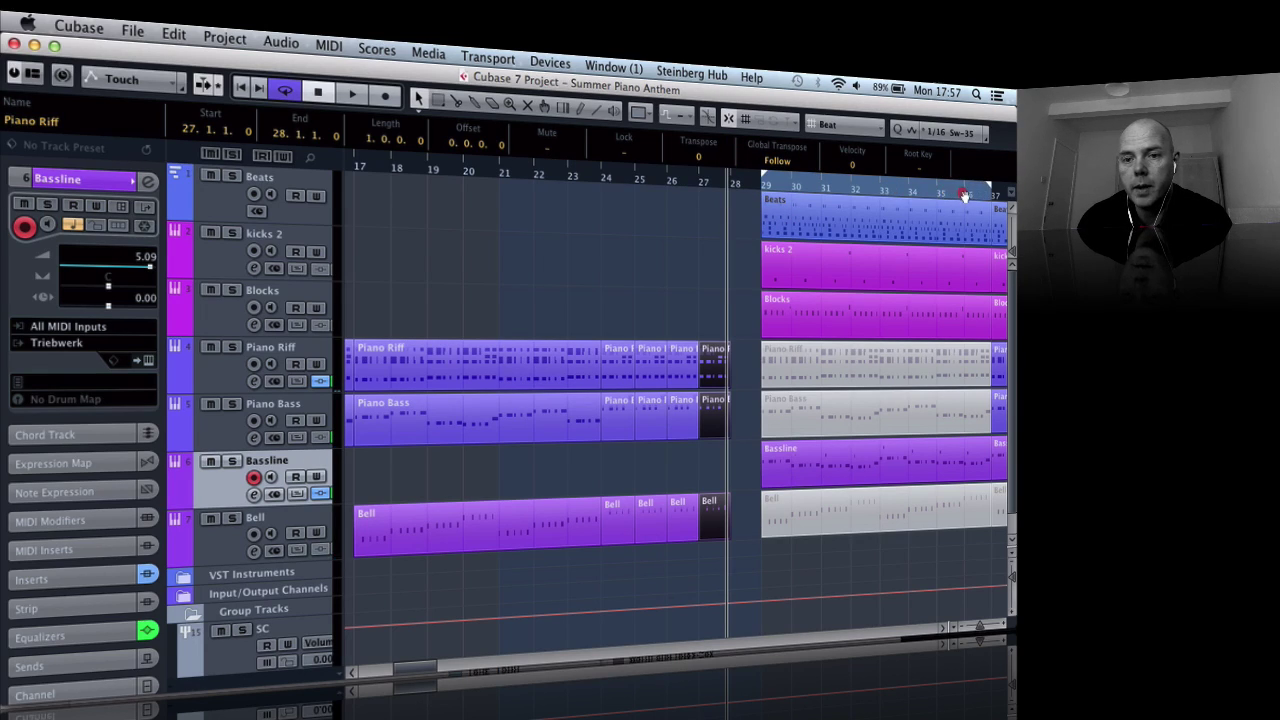
pyautogui.doubleClick(705, 184)
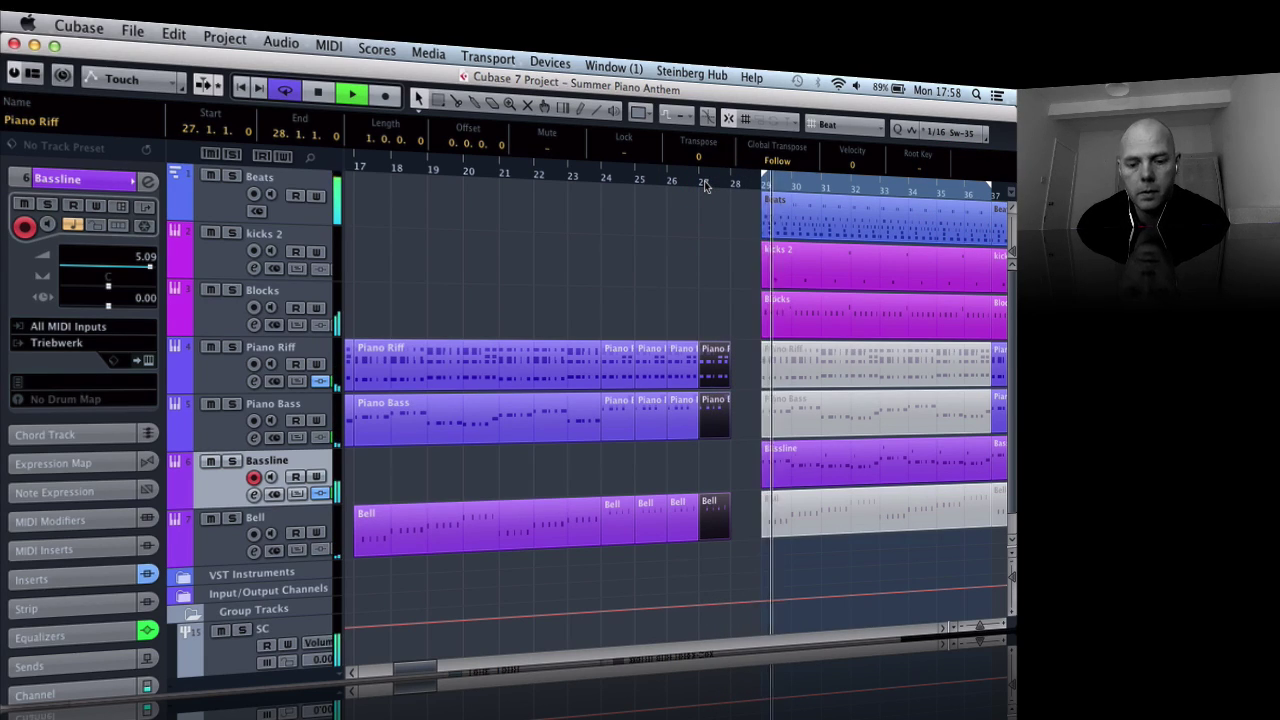
pyautogui.press('g')
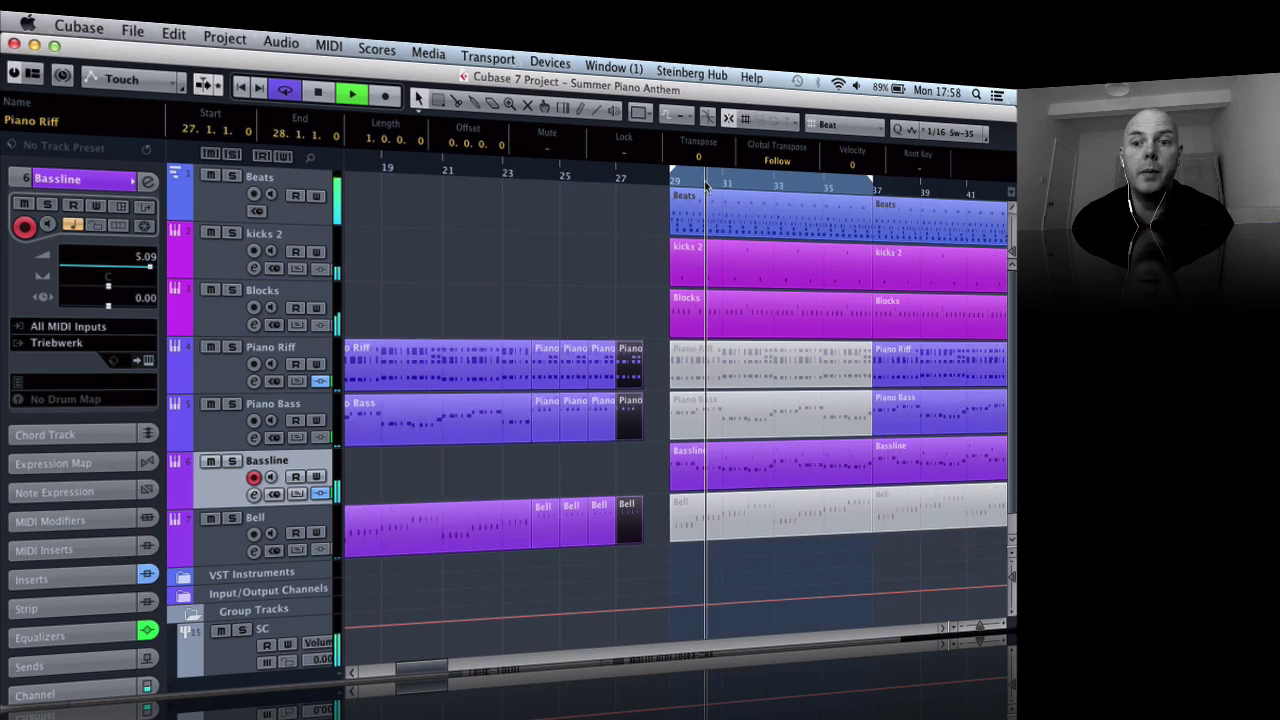
pyautogui.press('space')
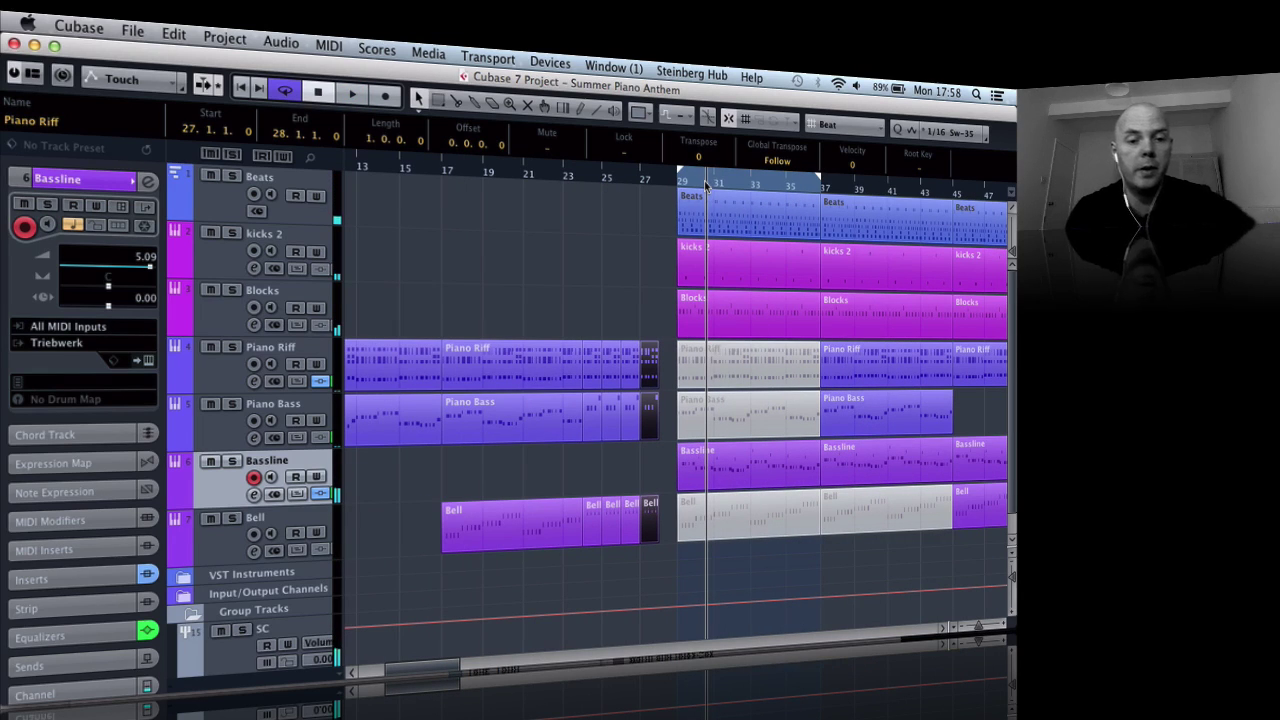
# Step: Select the Piano Riff track, audition the repeated bars from bar 24, and move the left locator back to bar 23
pyautogui.click(302, 362)
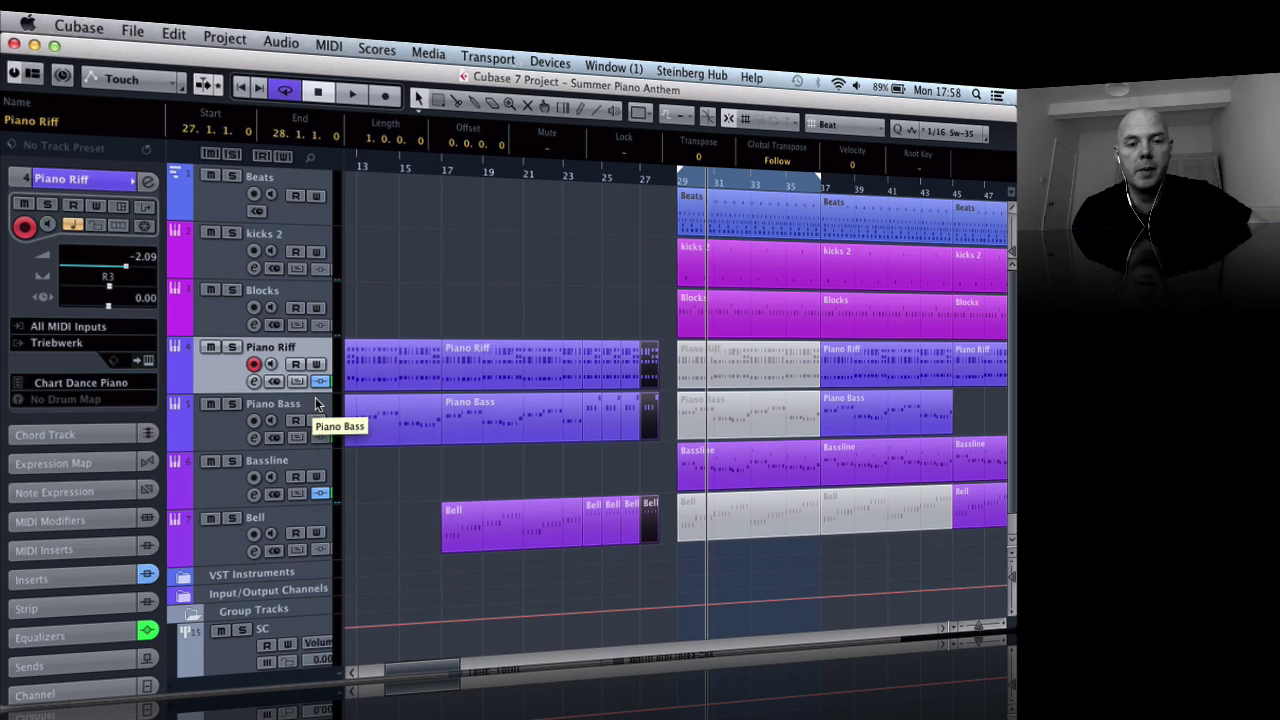
pyautogui.doubleClick(583, 179)
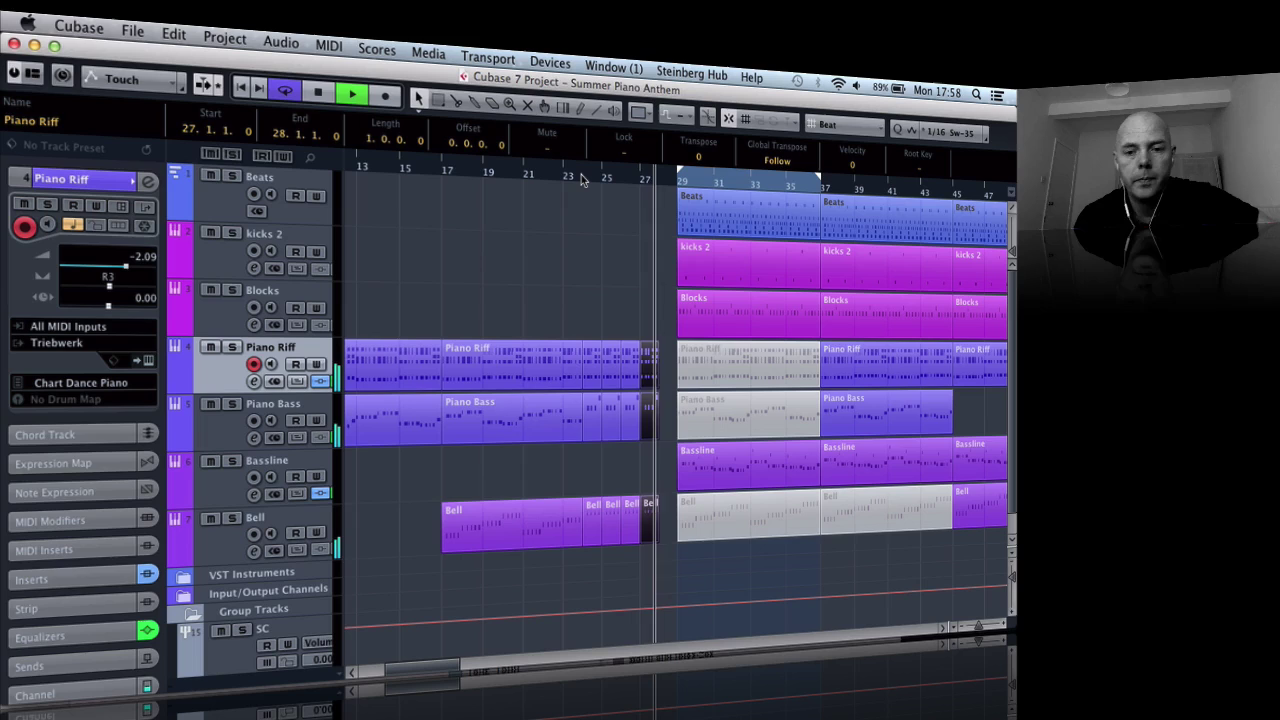
pyautogui.press('space')
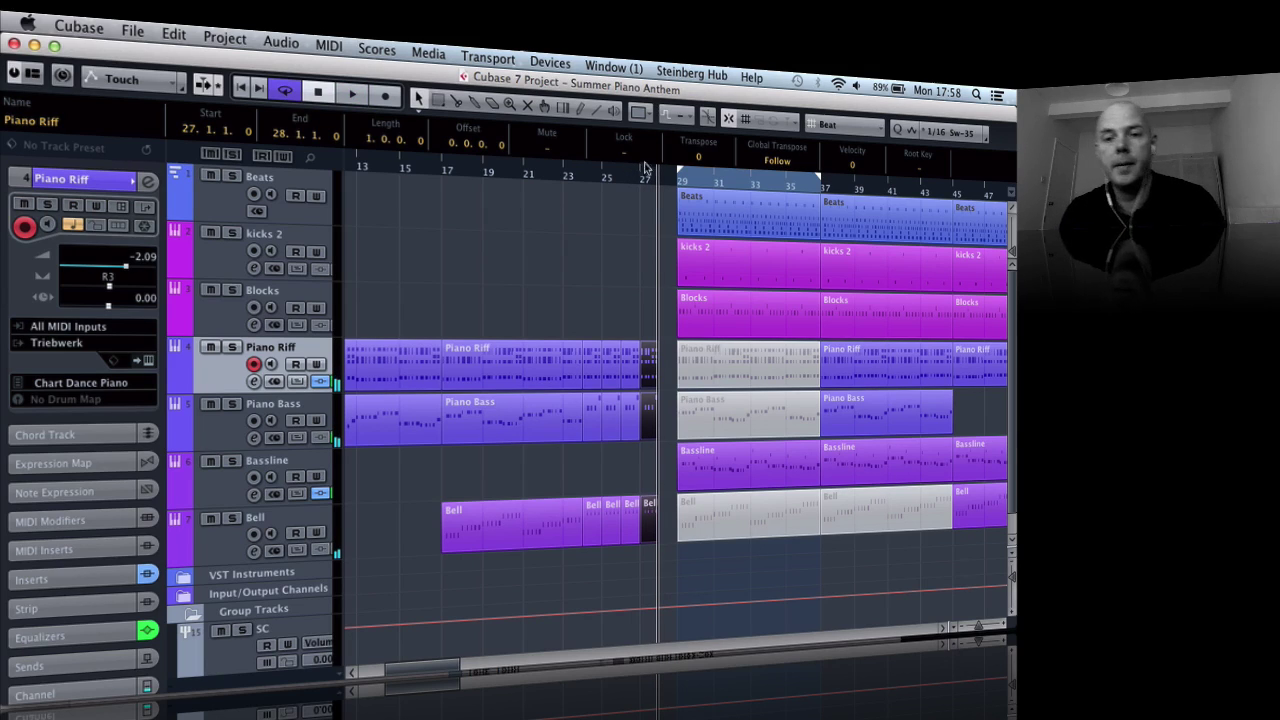
pyautogui.moveTo(680, 176); pyautogui.dragTo(563, 176)
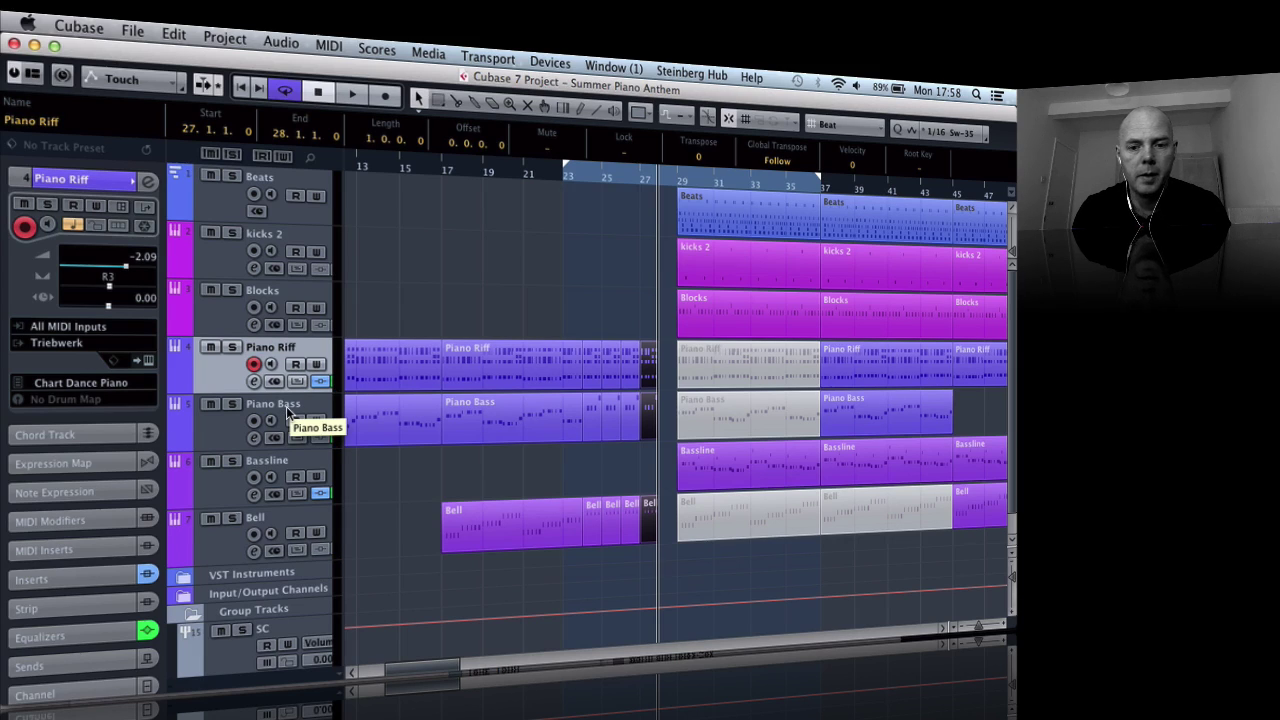
# Step: Move the Bell track above Bassline so it sits directly below Piano Bass, and select the Piano Riff track
pyautogui.moveTo(280, 520); pyautogui.dragTo(283, 474)
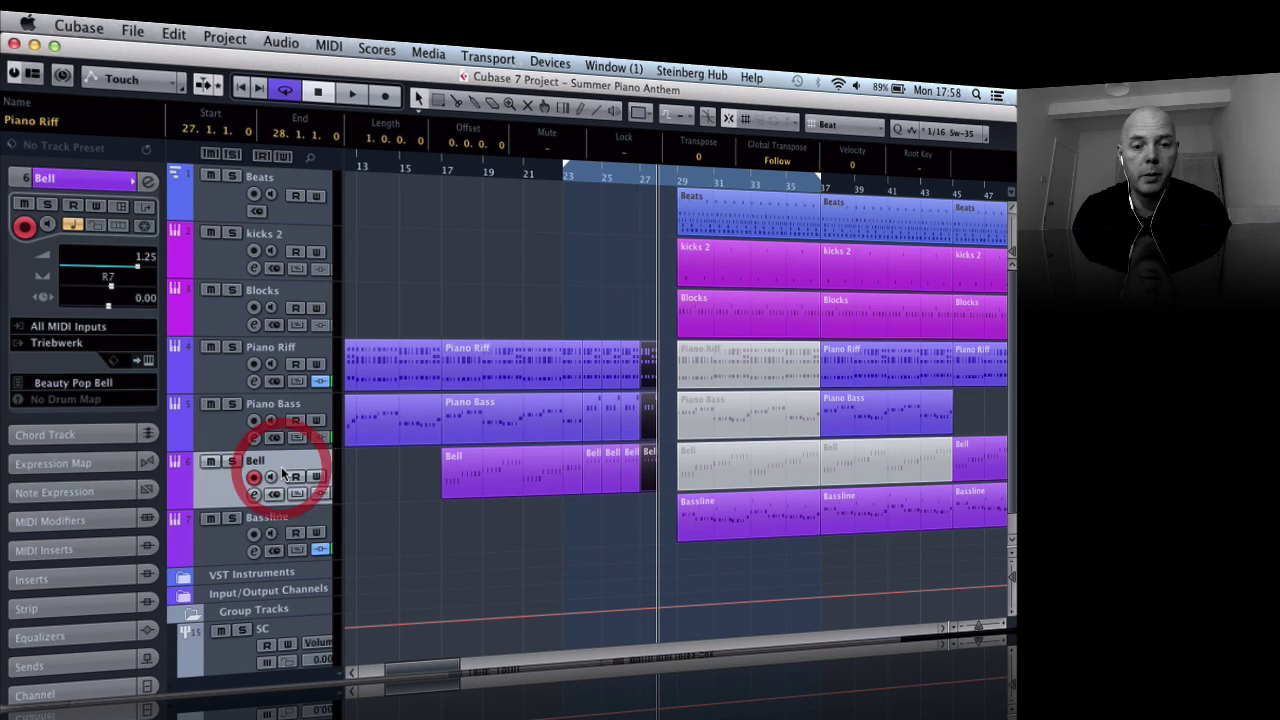
pyautogui.click(310, 358)
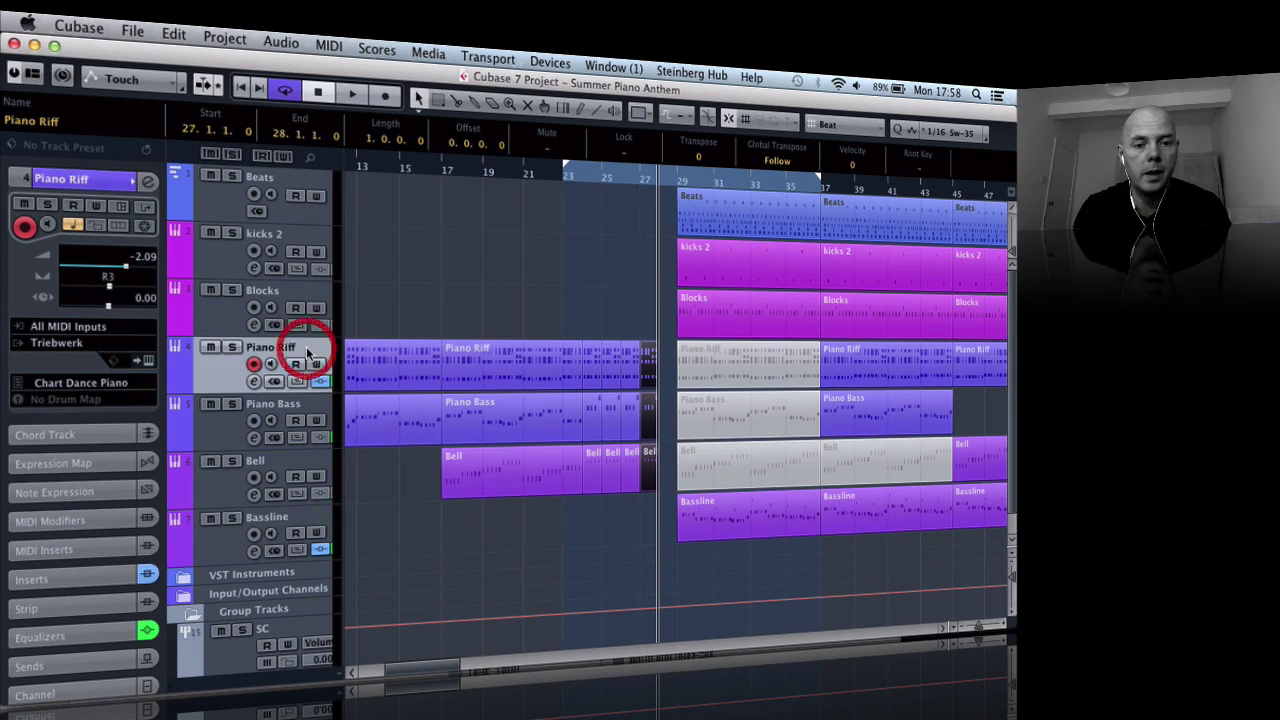
pyautogui.keyDown('shift'); pyautogui.click(305, 462); pyautogui.keyUp('shift')
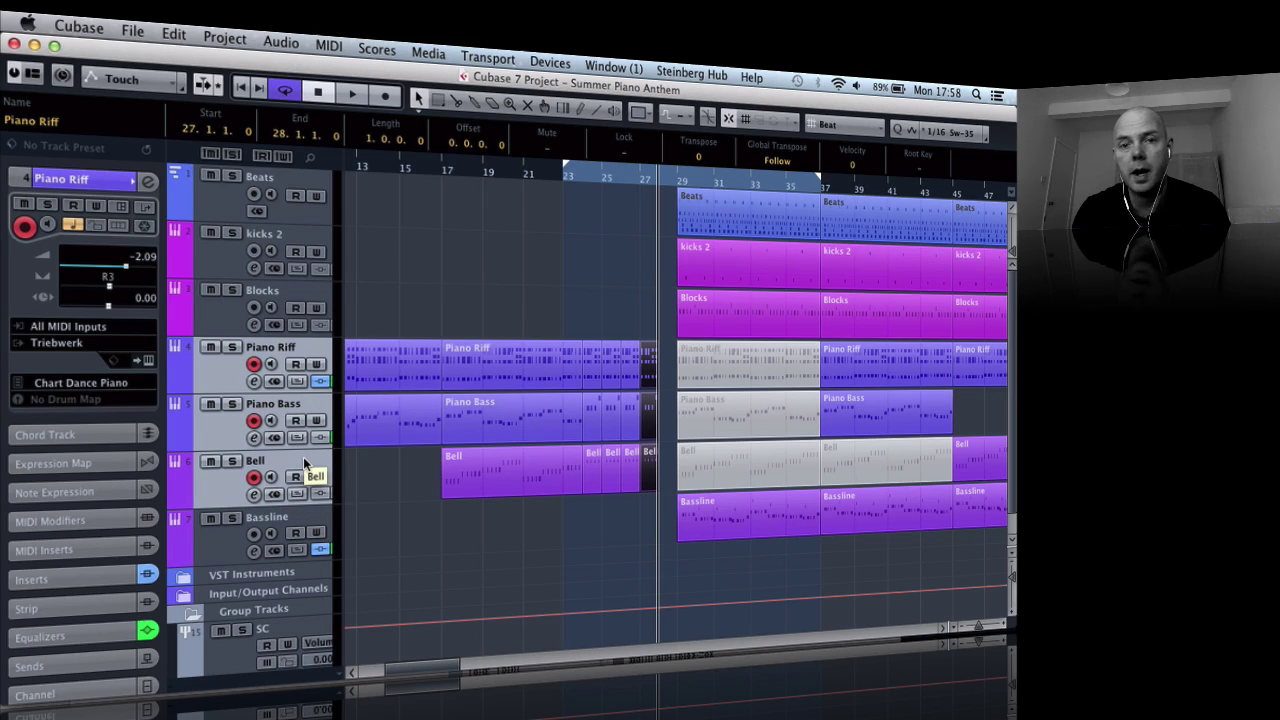
pyautogui.click(315, 347)
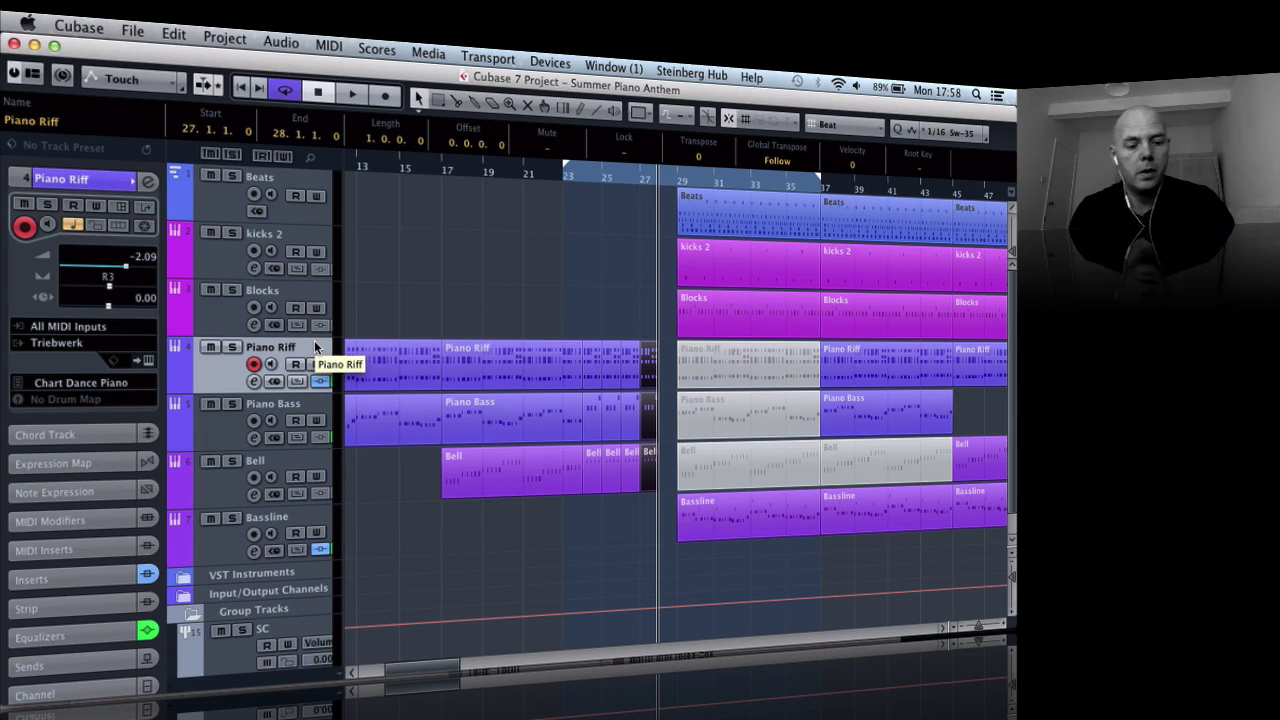
# Step: Show the MixConsole and add one stereo group channel track to the project
pyautogui.press('F3')
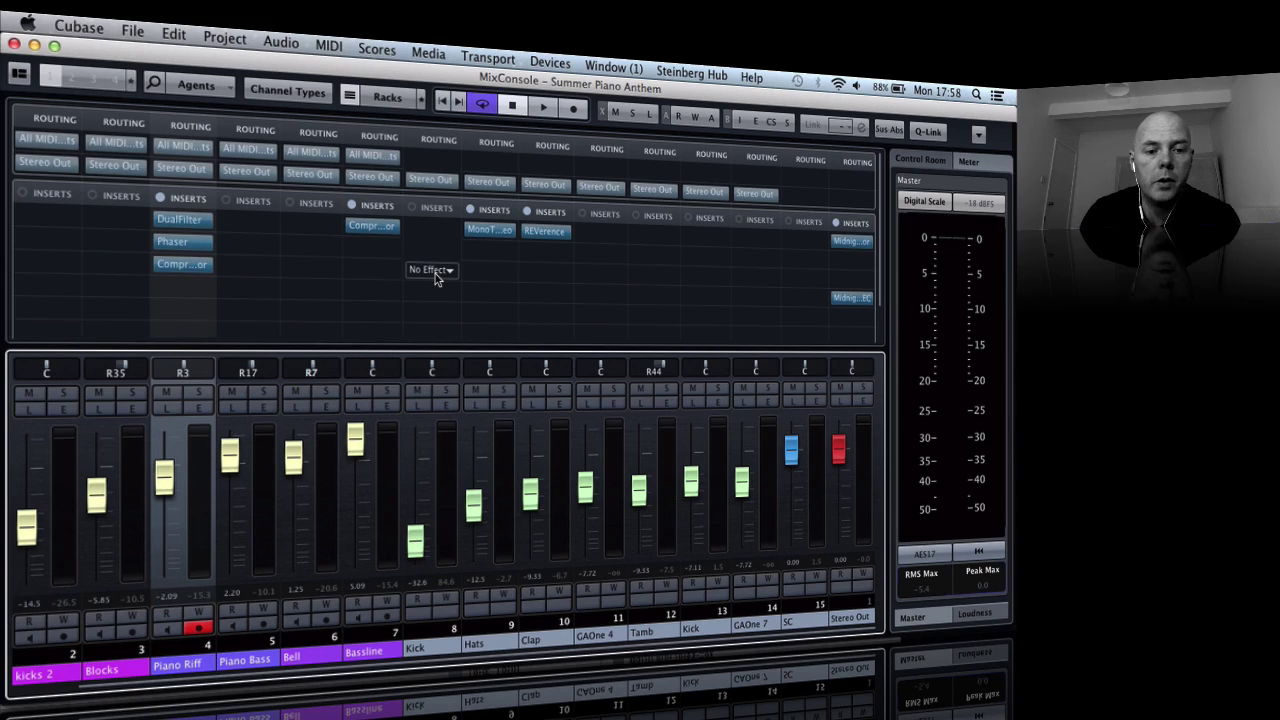
pyautogui.click(281, 42)
pyautogui.moveTo(222, 38)
pyautogui.moveTo(235, 66)
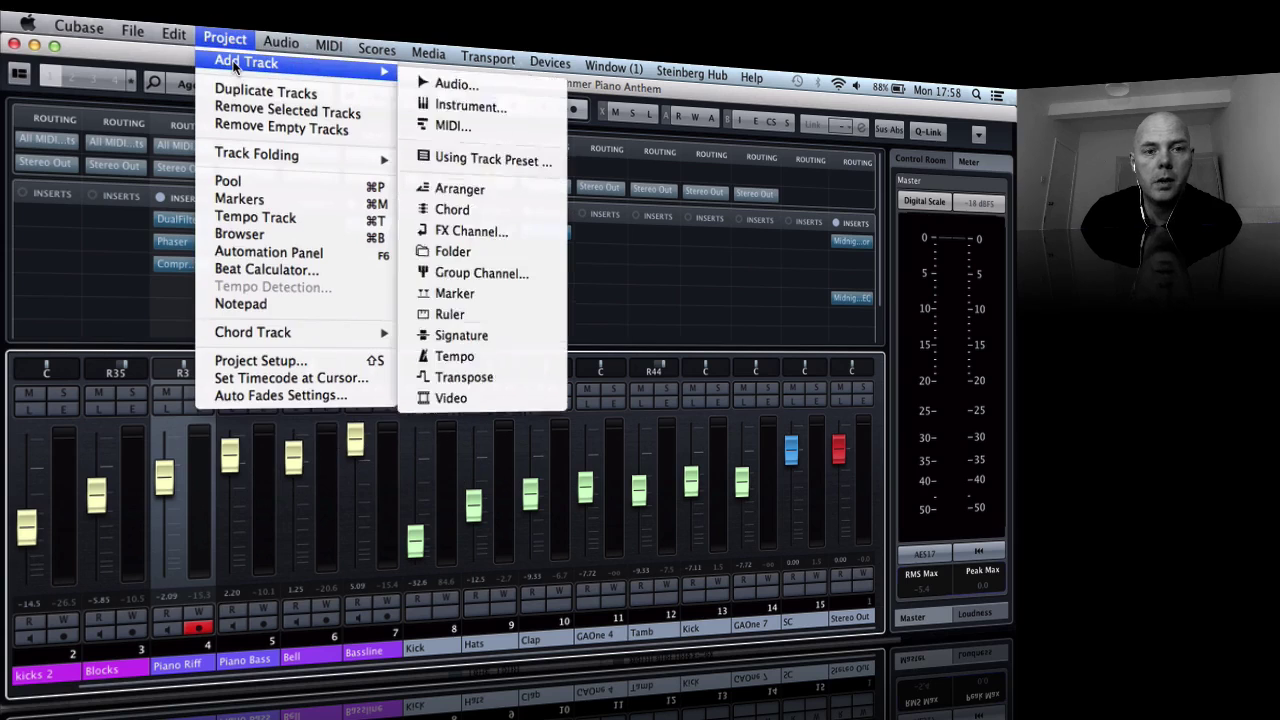
pyautogui.click(481, 273)
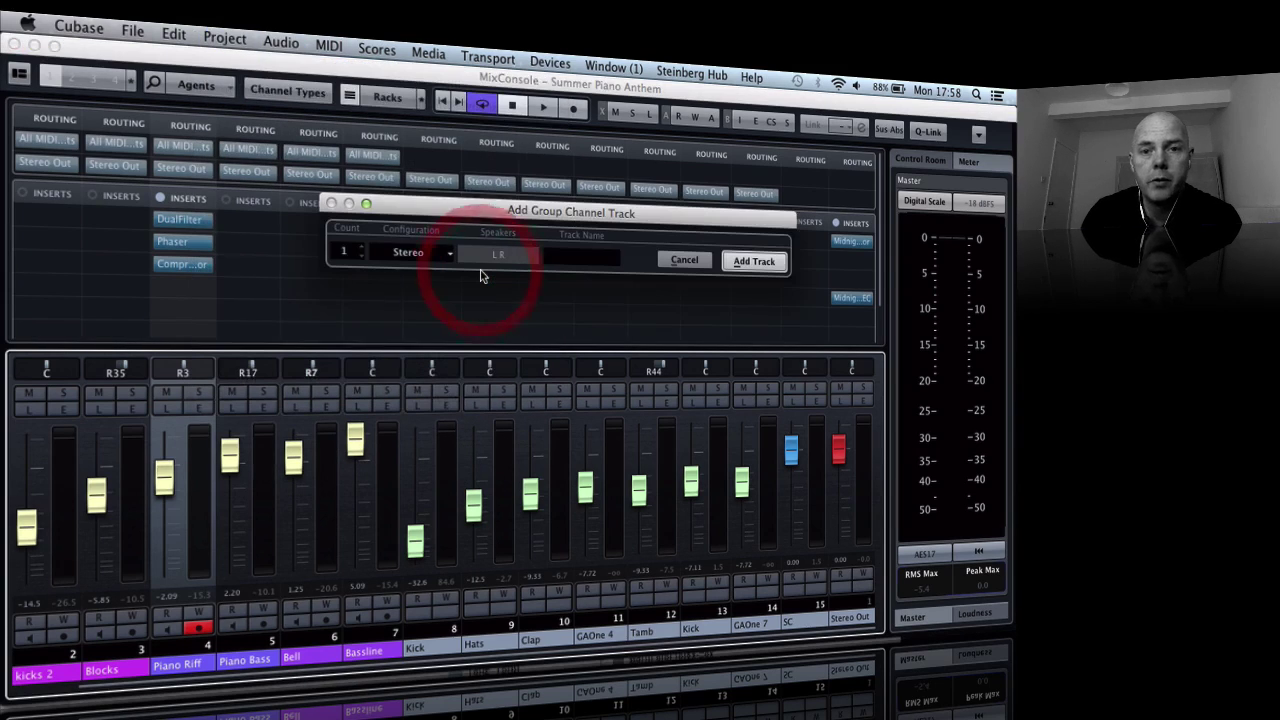
pyautogui.click(753, 261)
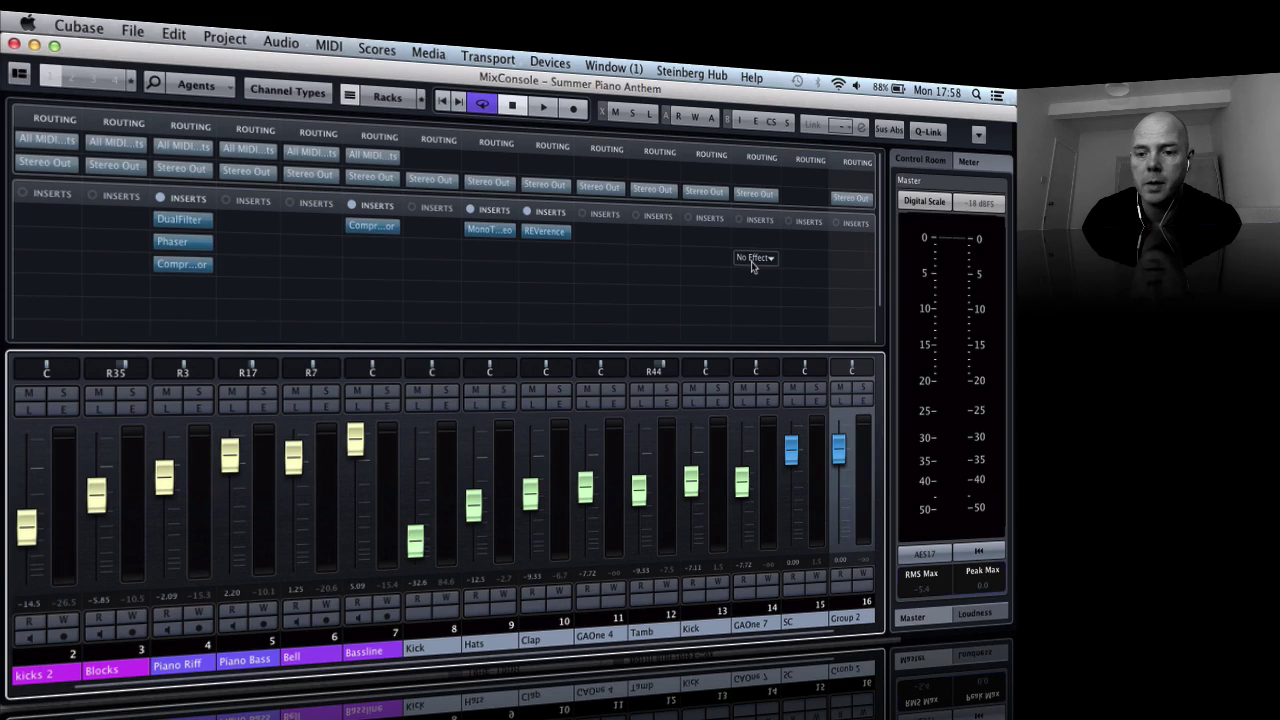
# Step: Rename the new group channel to Music Elements
pyautogui.doubleClick(851, 620)
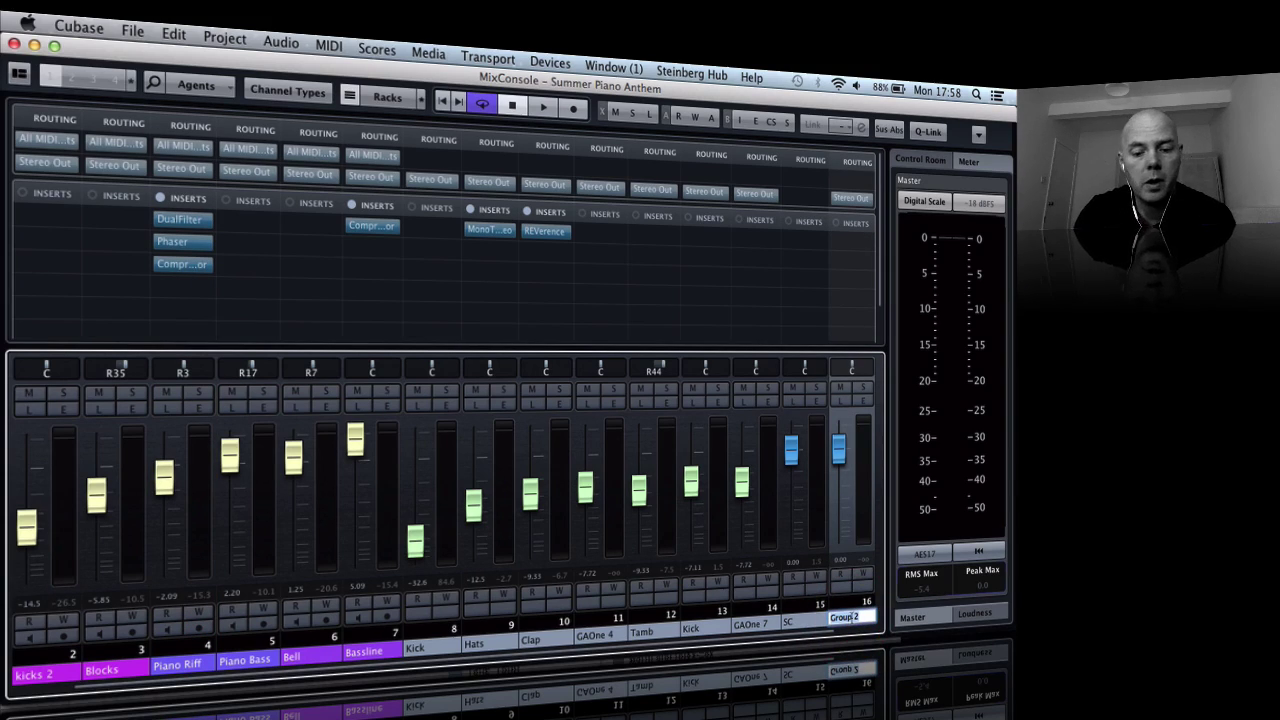
pyautogui.write('Music')
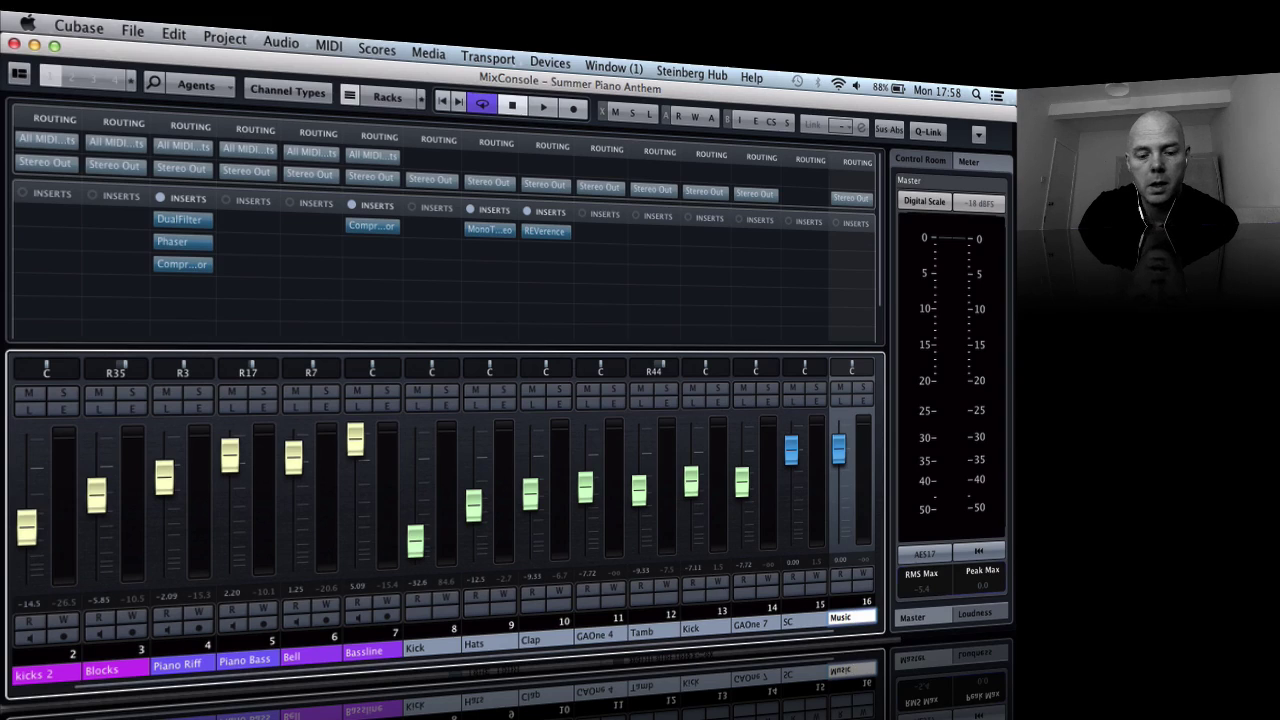
pyautogui.write(' Elements')
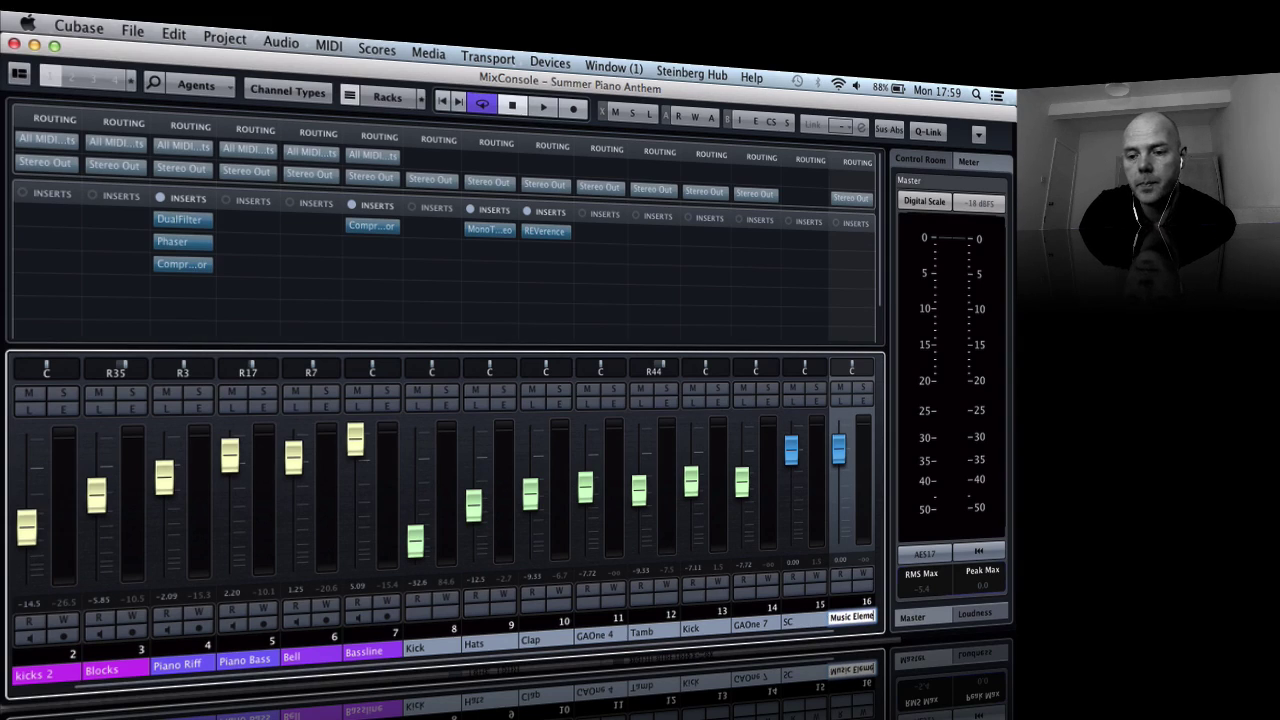
pyautogui.press('Return')
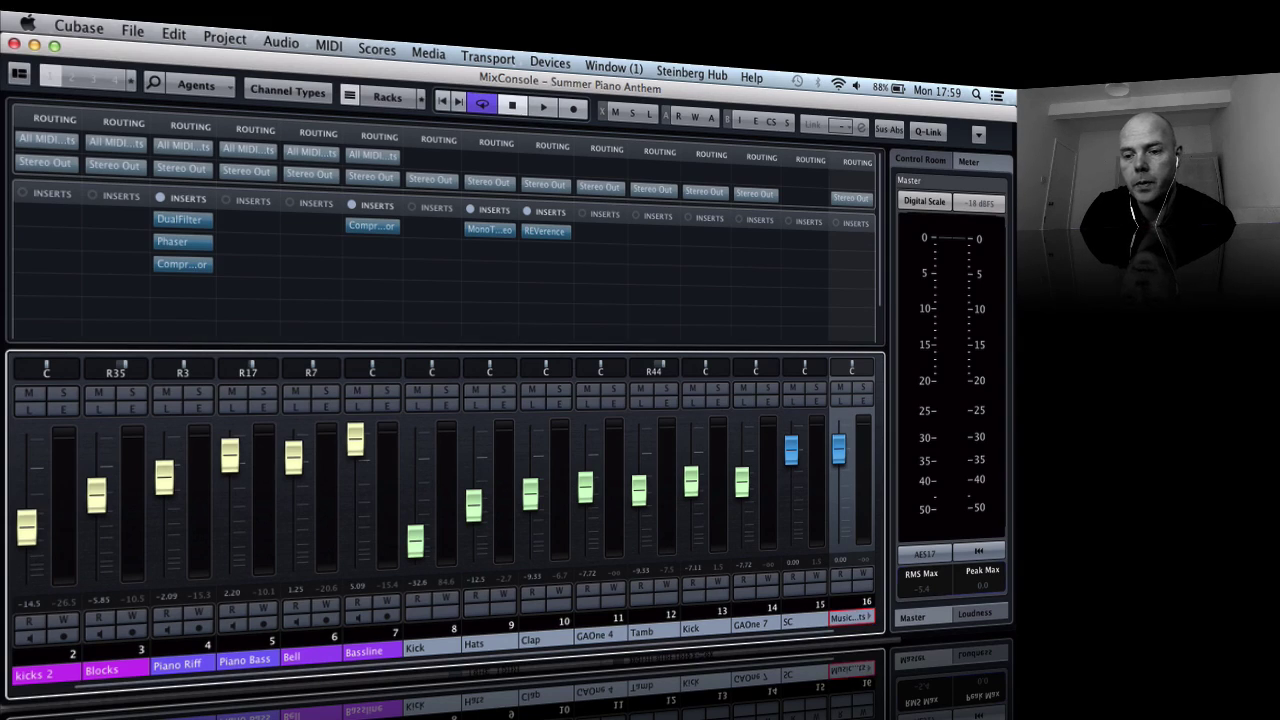
# Step: Insert a DualFilter in the first insert slot of the Music Elements group, keeping its Position at 0.0
pyautogui.click(865, 247)
pyautogui.click(839, 384)
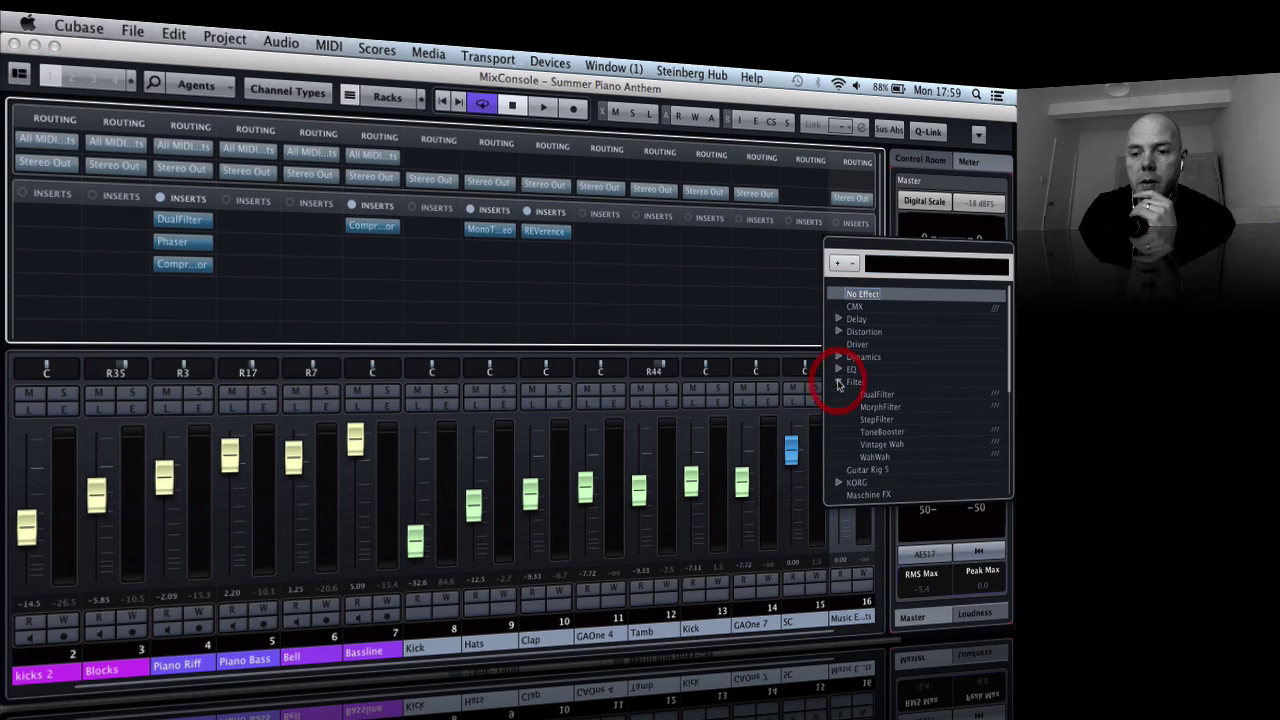
pyautogui.click(879, 400)
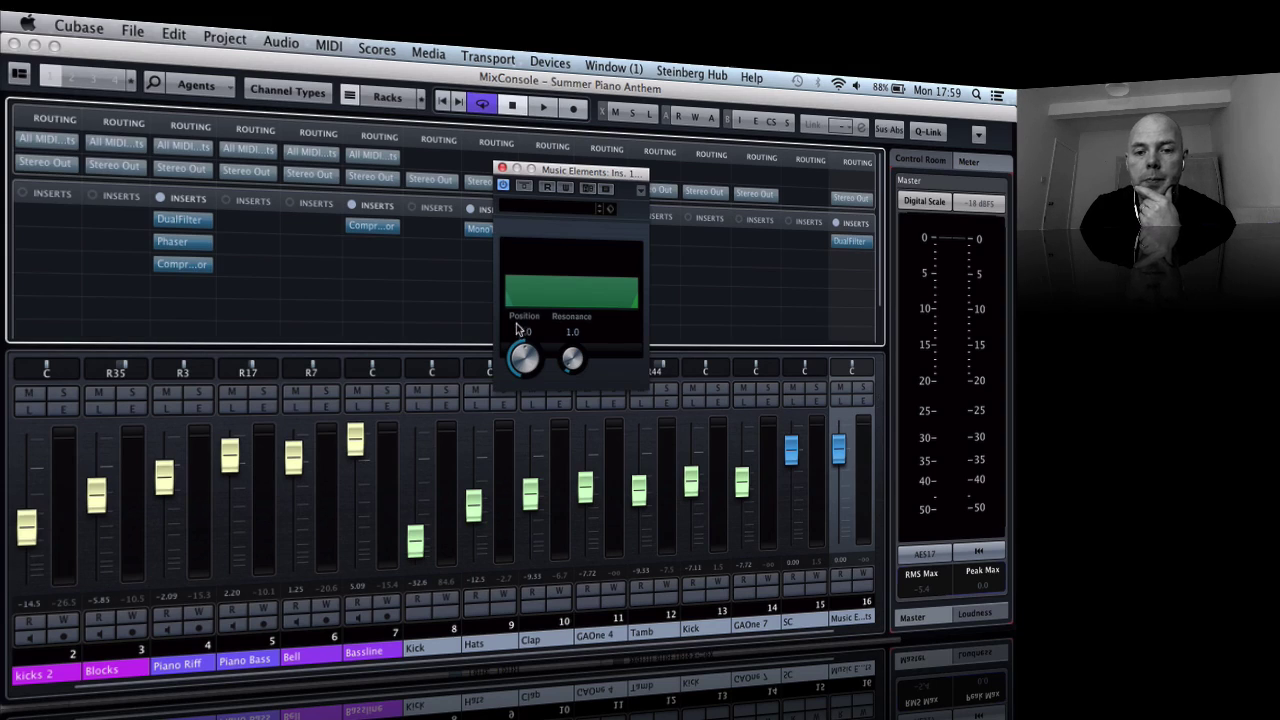
pyautogui.moveTo(521, 358)
pyautogui.mouseDown()
pyautogui.moveTo(521, 400)
pyautogui.moveTo(535, 369)
pyautogui.mouseUp()
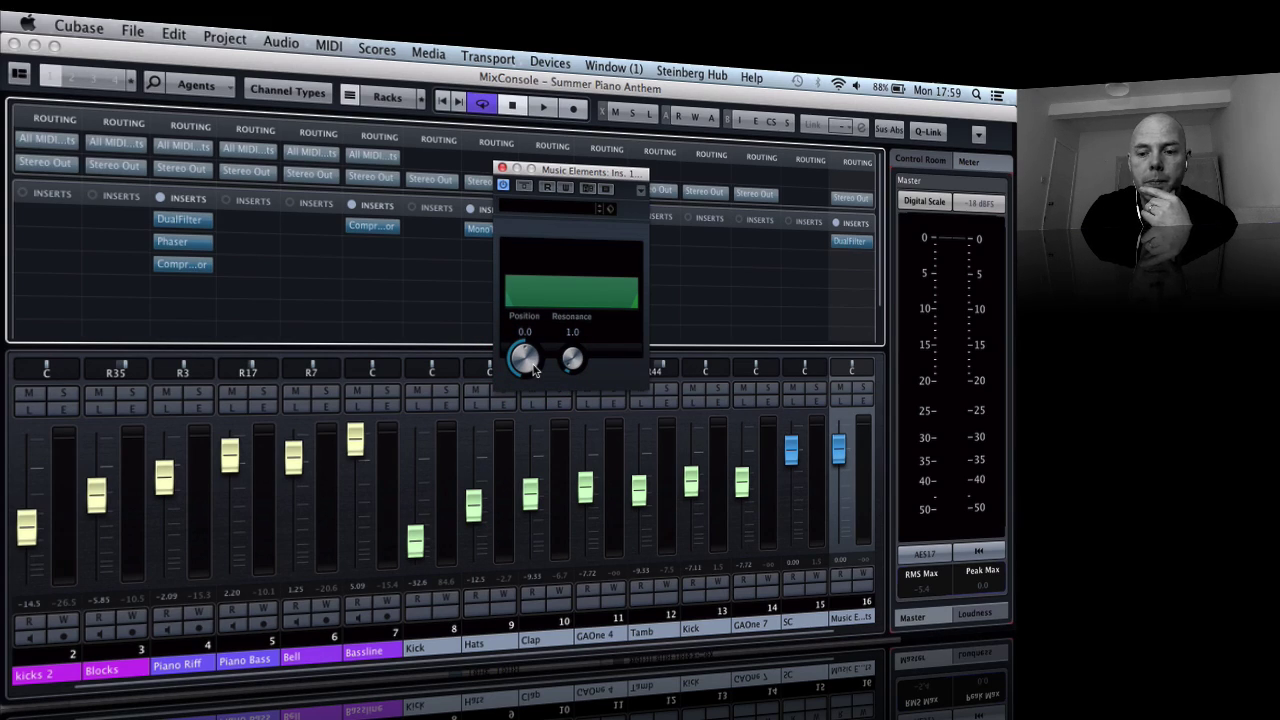
# Step: Add a stereo FX channel track using the RoomWorks SE reverb as its effect
pyautogui.click(281, 42)
pyautogui.moveTo(225, 38)
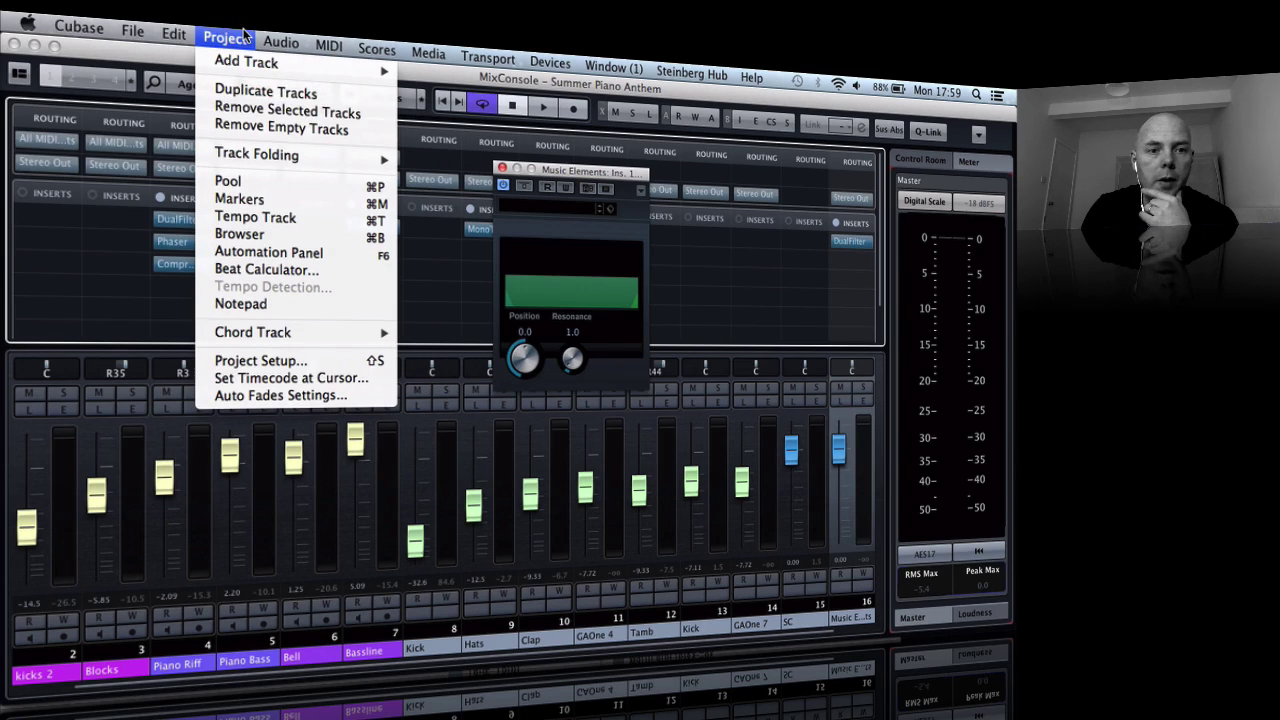
pyautogui.moveTo(258, 63)
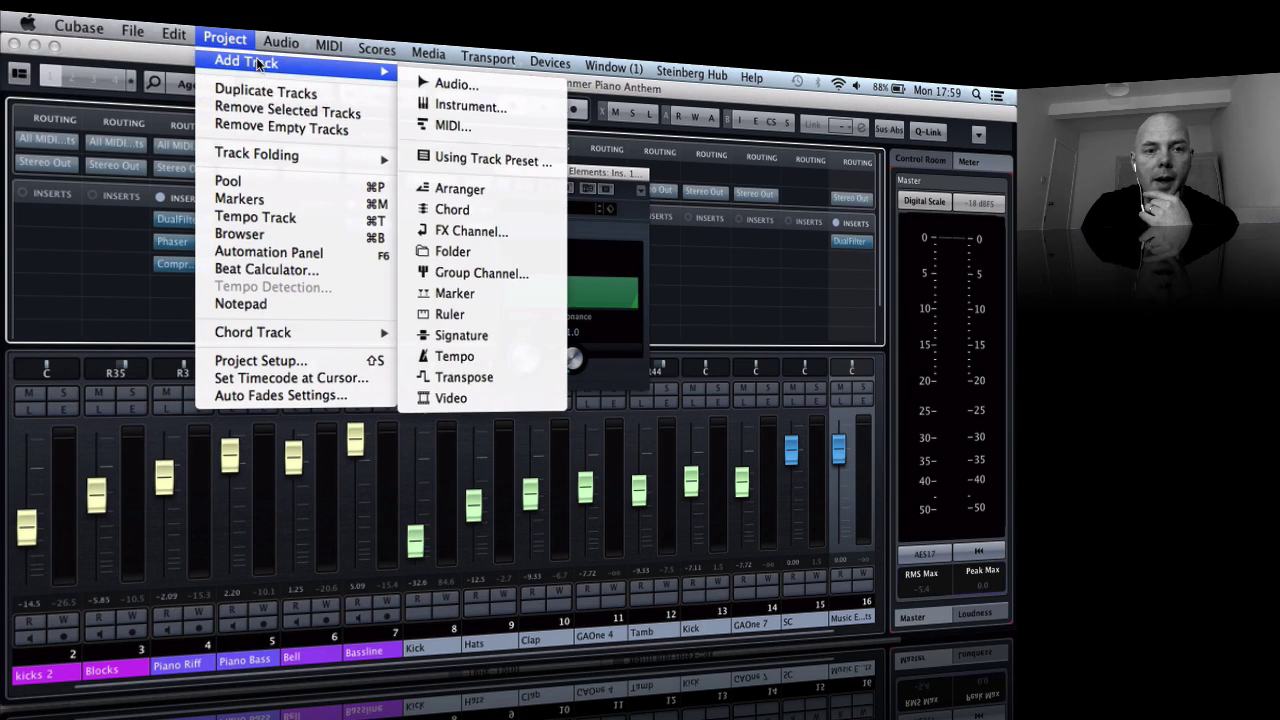
pyautogui.click(469, 232)
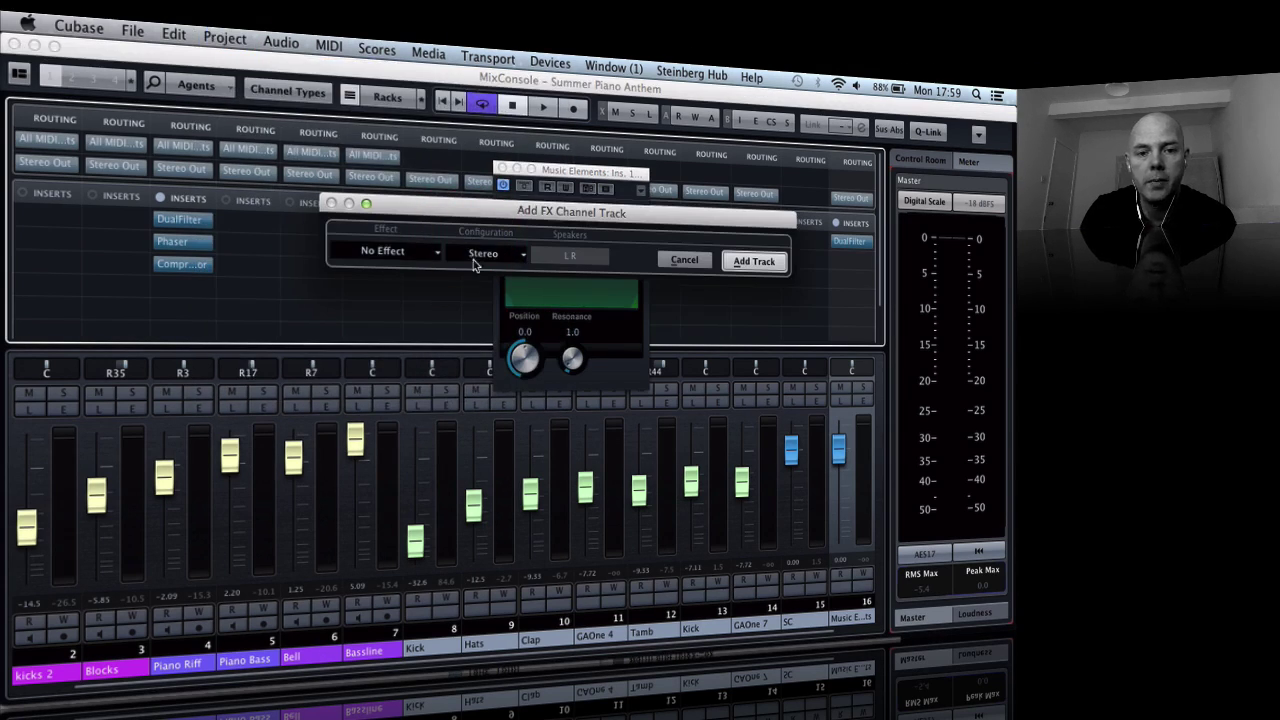
pyautogui.click(421, 263)
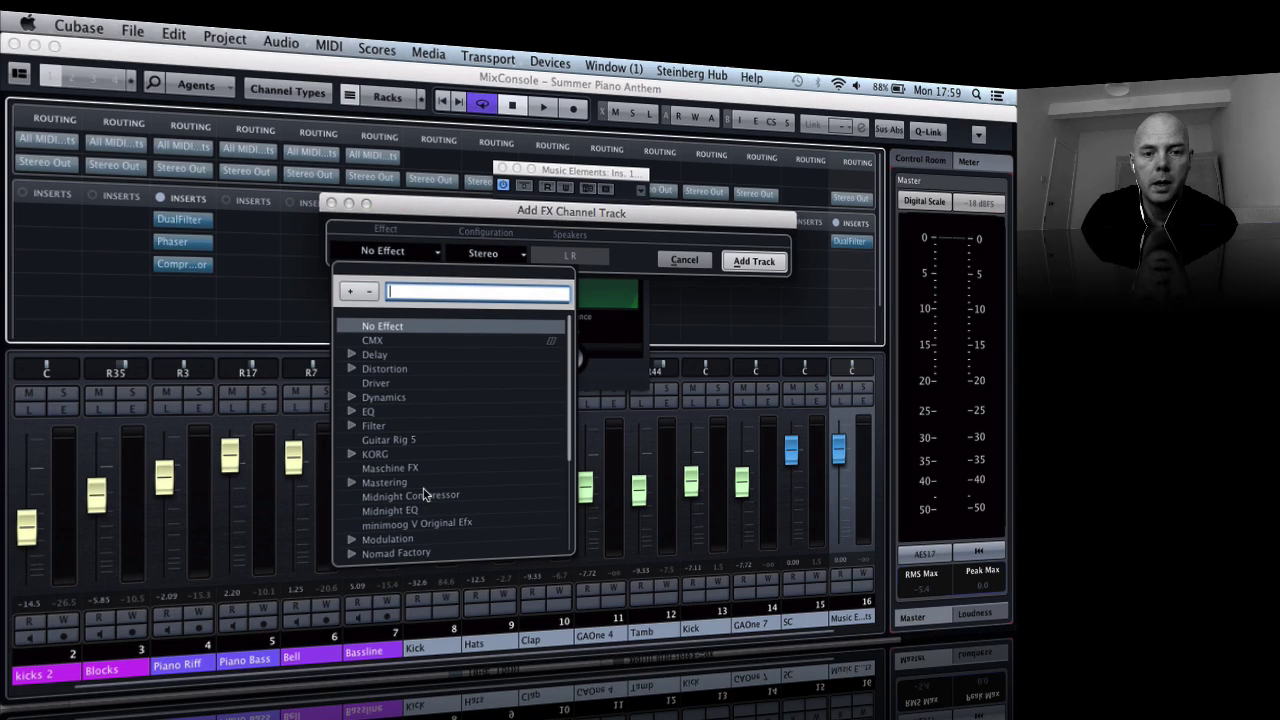
pyautogui.scroll(-5, 400, 522)
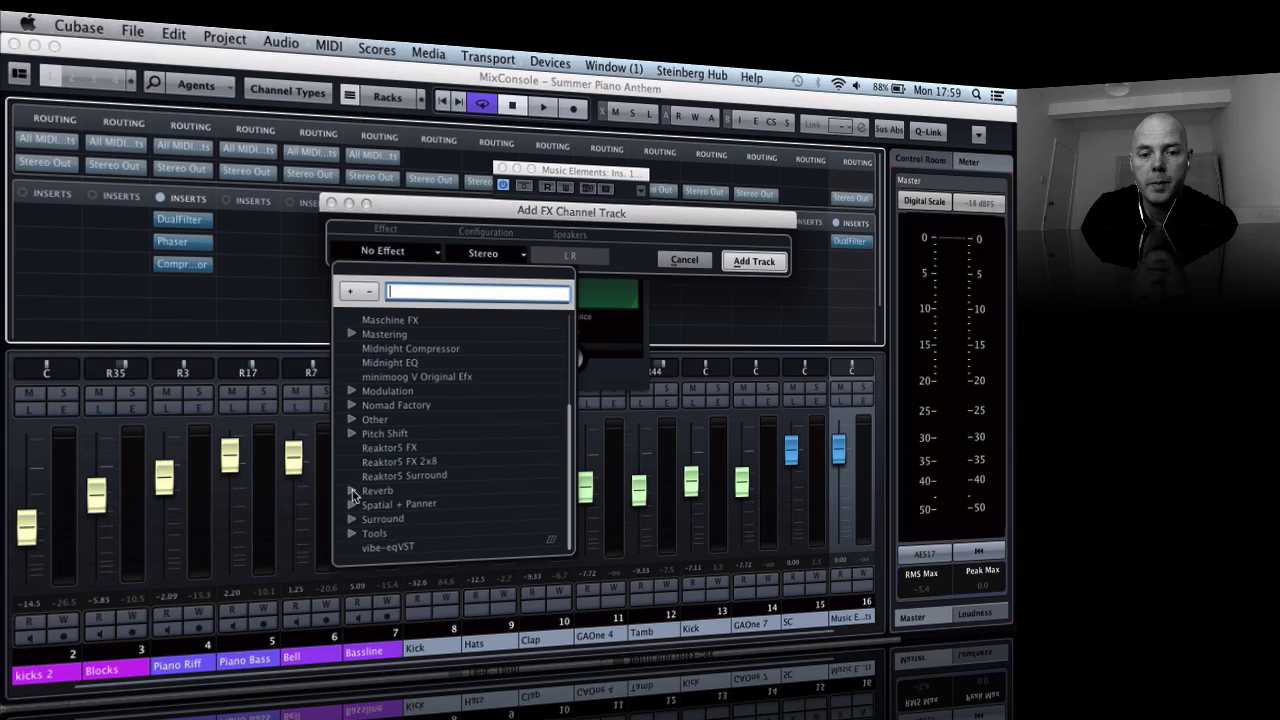
pyautogui.click(352, 491)
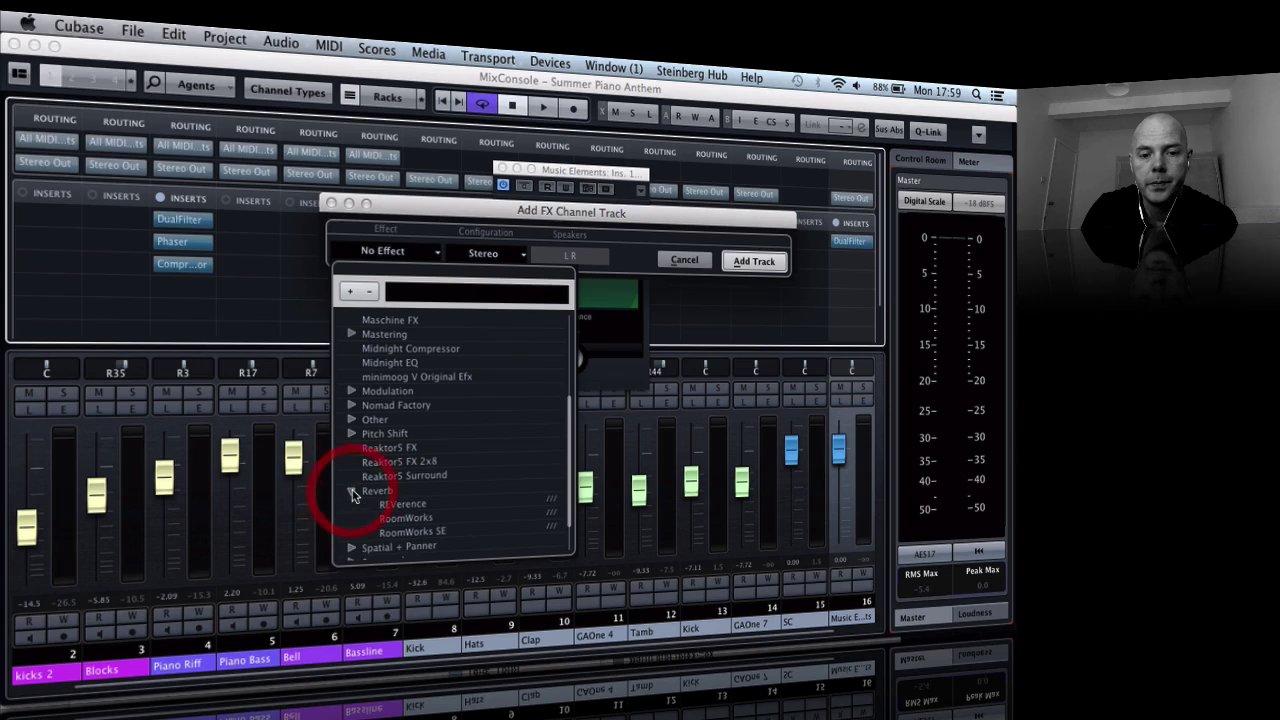
pyautogui.click(404, 532)
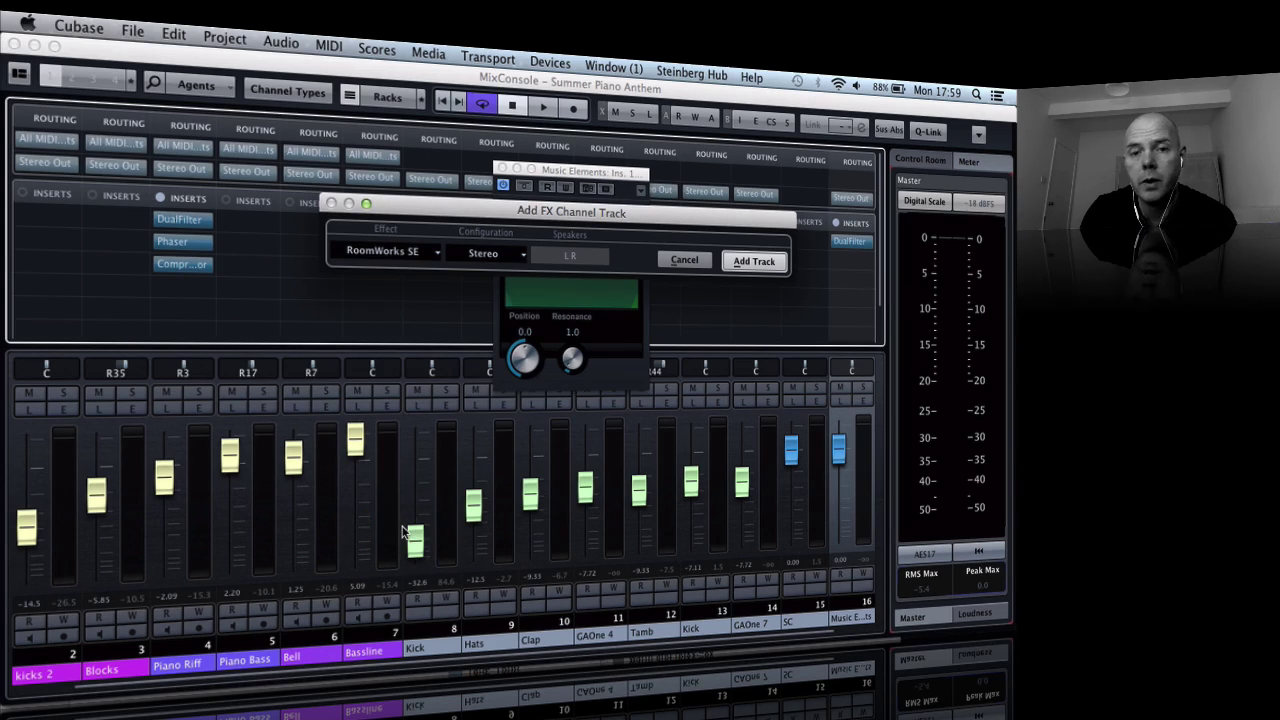
pyautogui.click(750, 262)
# Step: Set RoomWorks SE to a Mix of 100 and a Reverb Time of 5.75, and close its window
pyautogui.moveTo(683, 287); pyautogui.dragTo(687, 202)
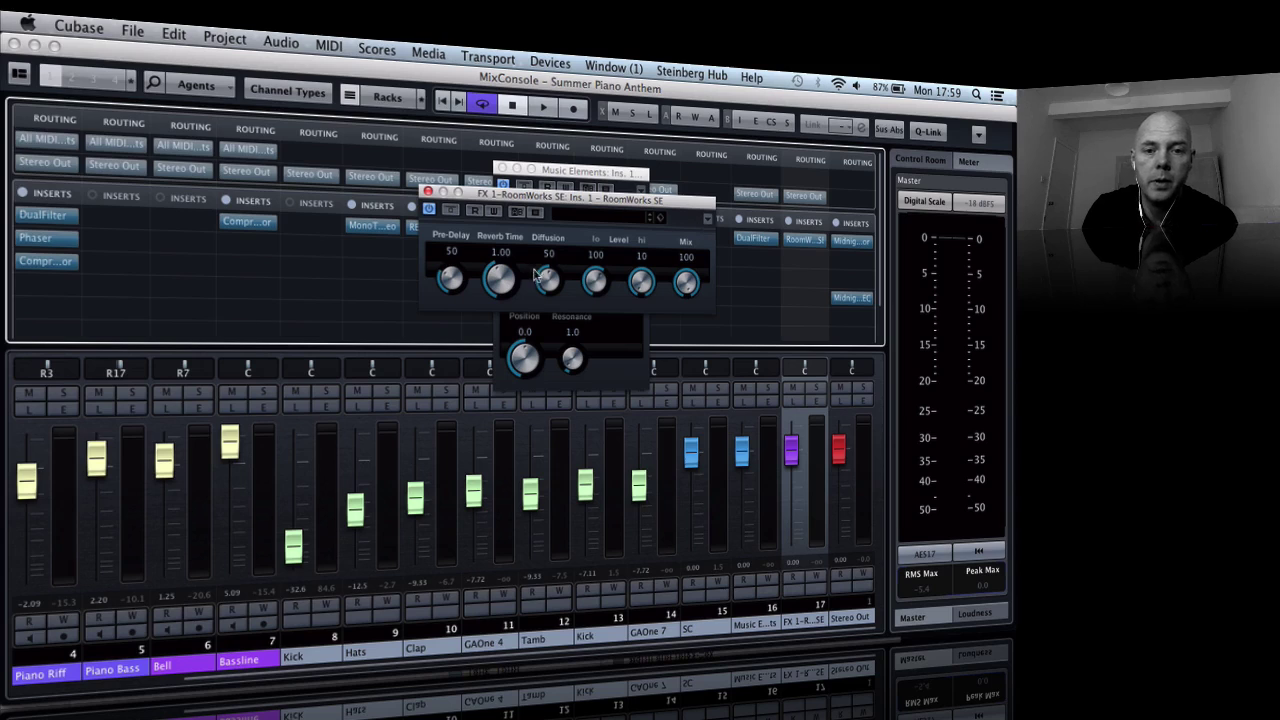
pyautogui.moveTo(503, 281); pyautogui.dragTo(513, 234)
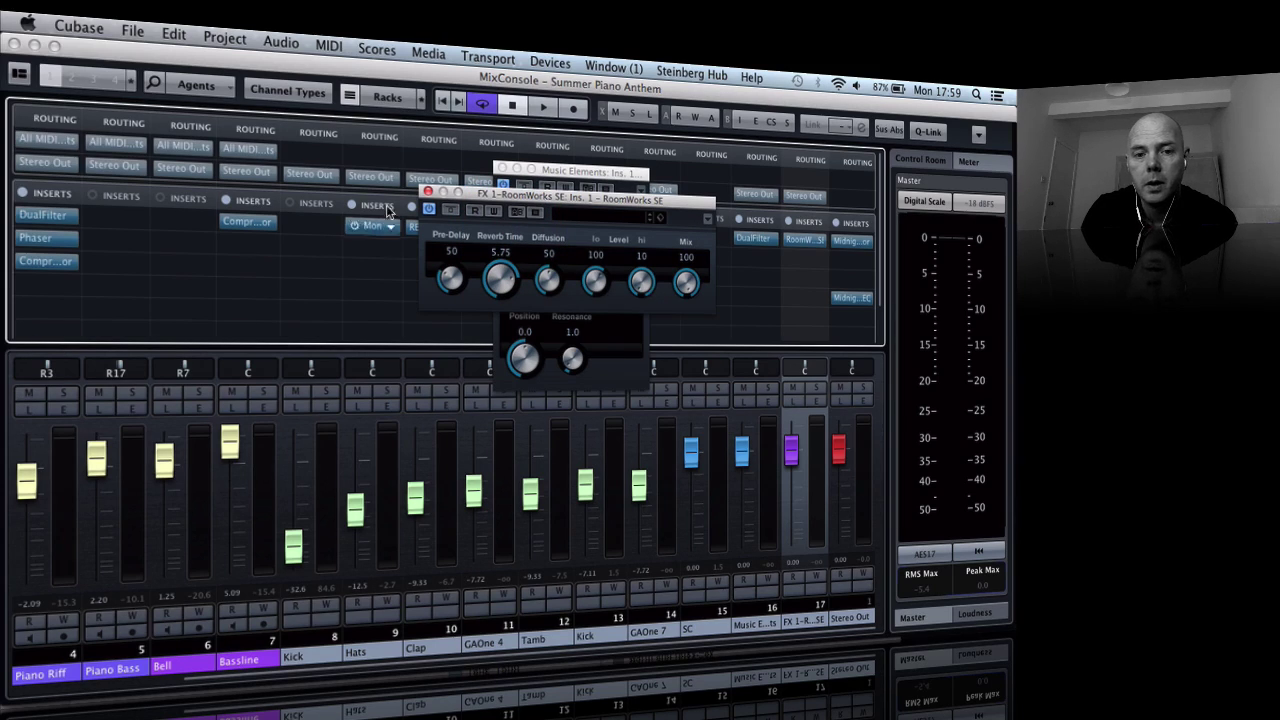
pyautogui.click(429, 191)
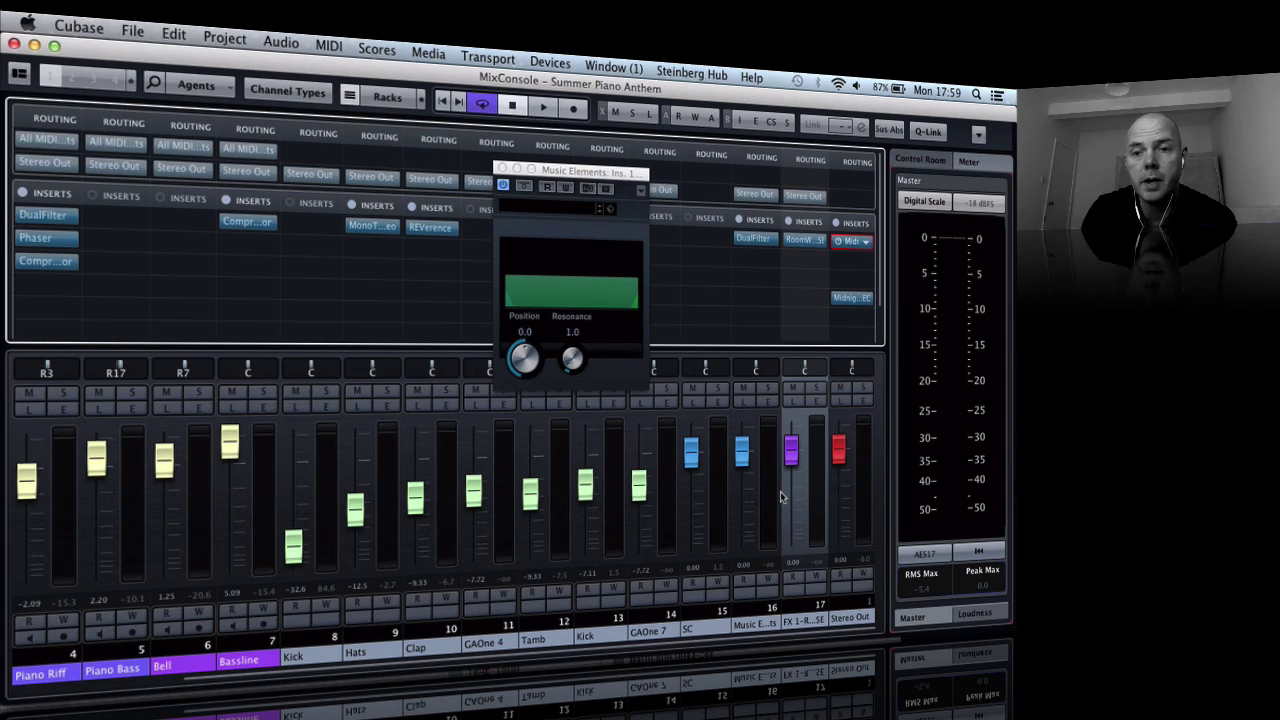
# Step: Add a second stereo FX channel track with PingPongDelay, set its delay to 1/4, and close the plug-in window
pyautogui.click(238, 38)
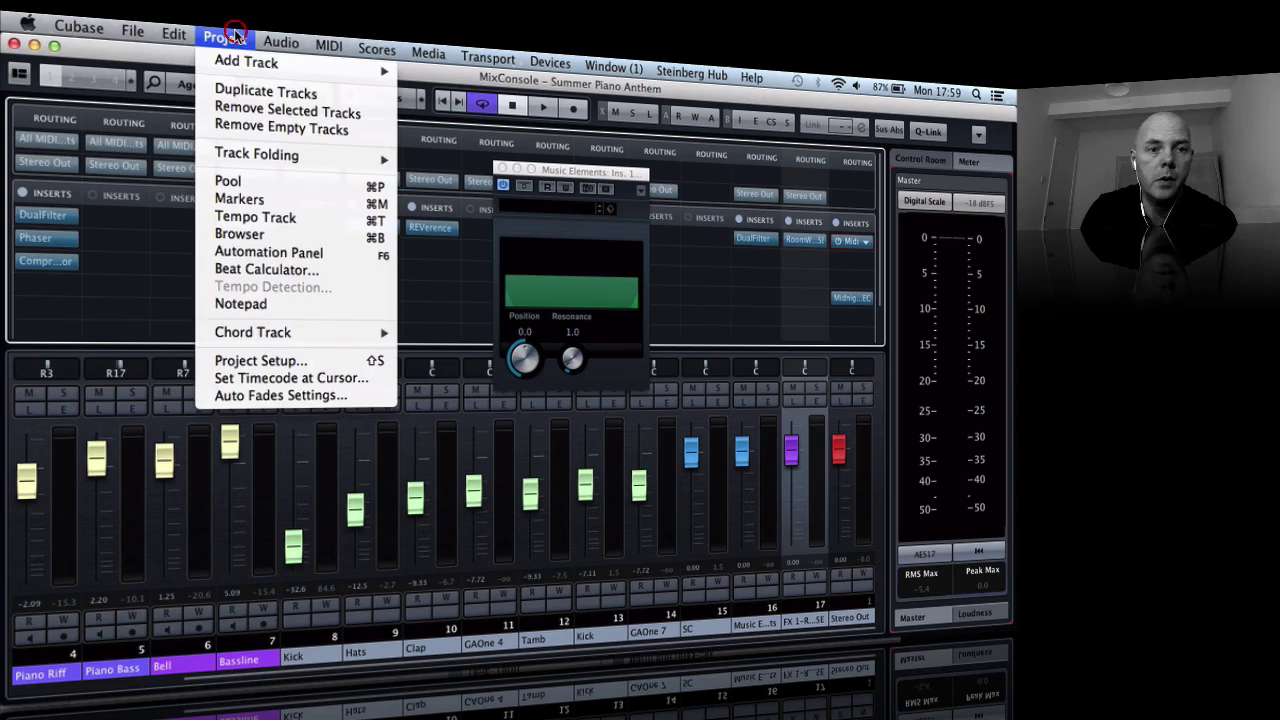
pyautogui.moveTo(241, 62)
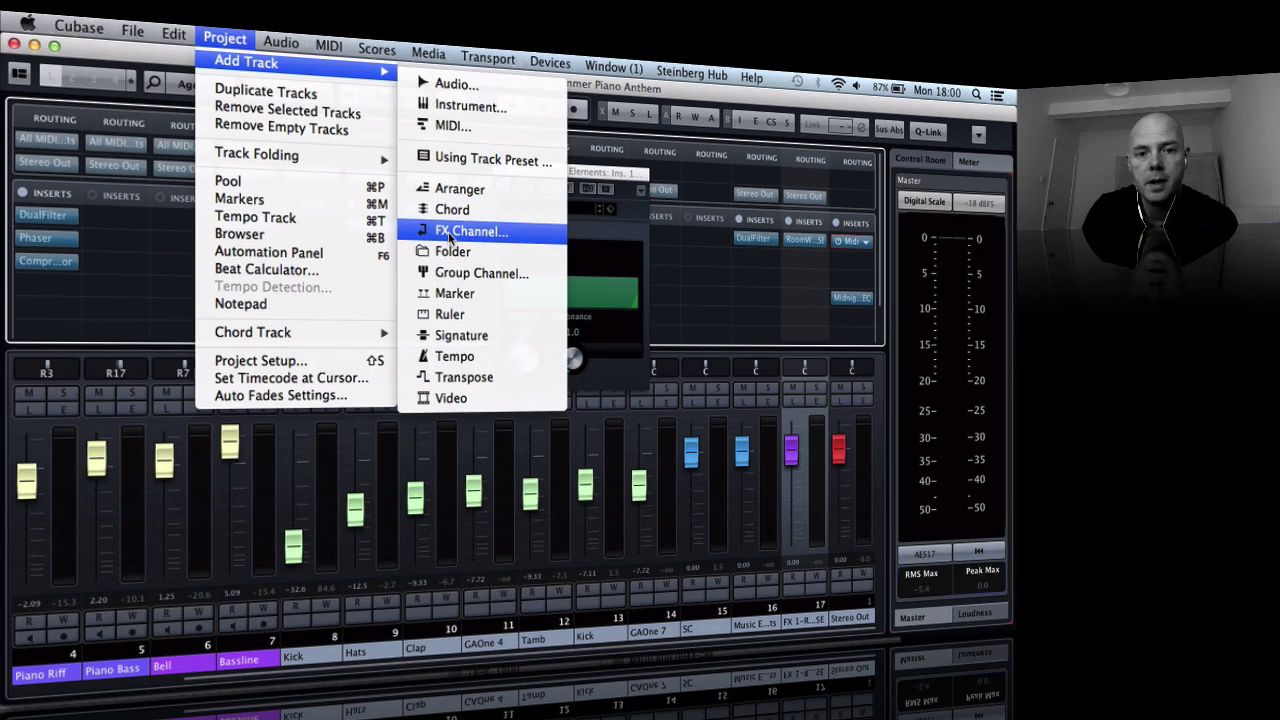
pyautogui.click(447, 232)
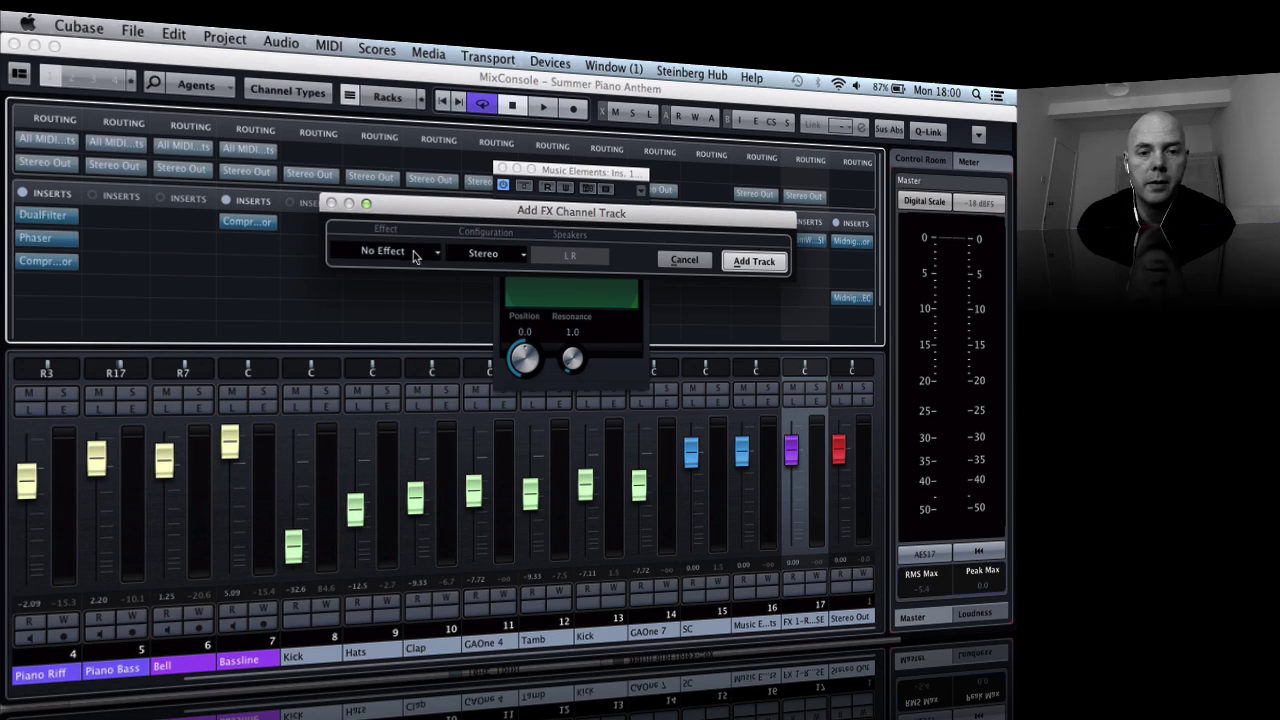
pyautogui.click(413, 251)
pyautogui.click(358, 355)
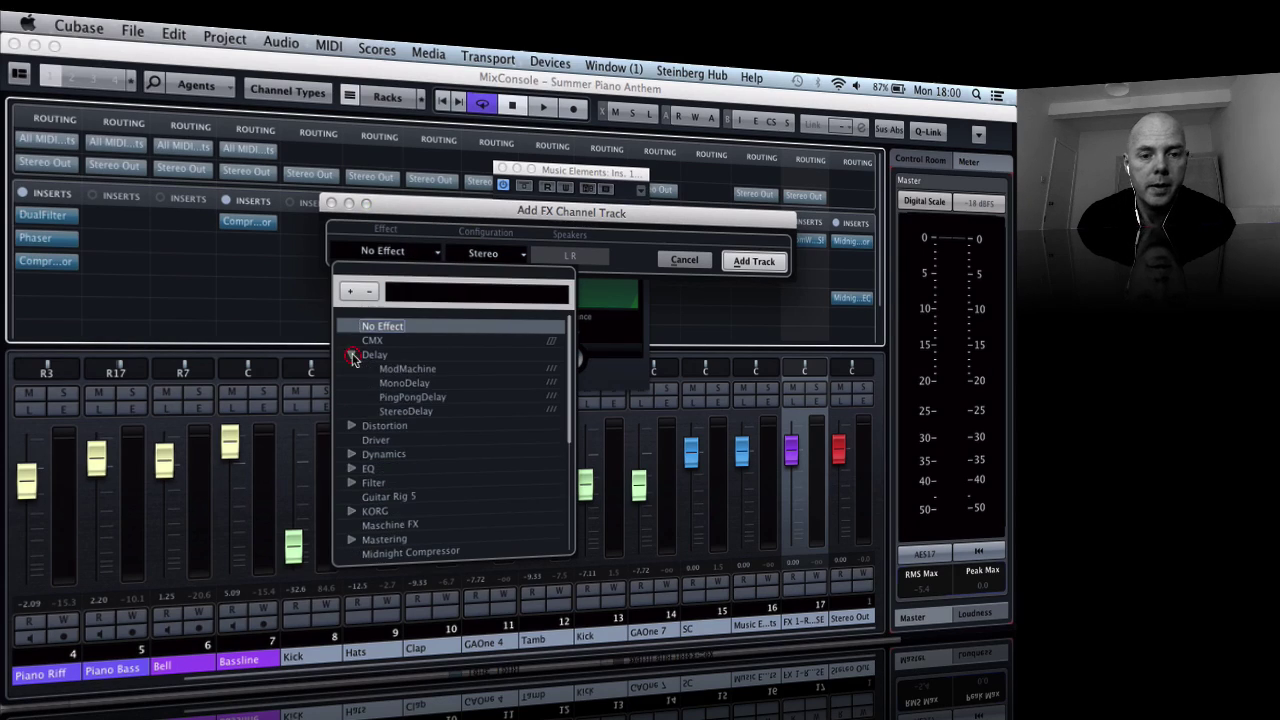
pyautogui.click(405, 398)
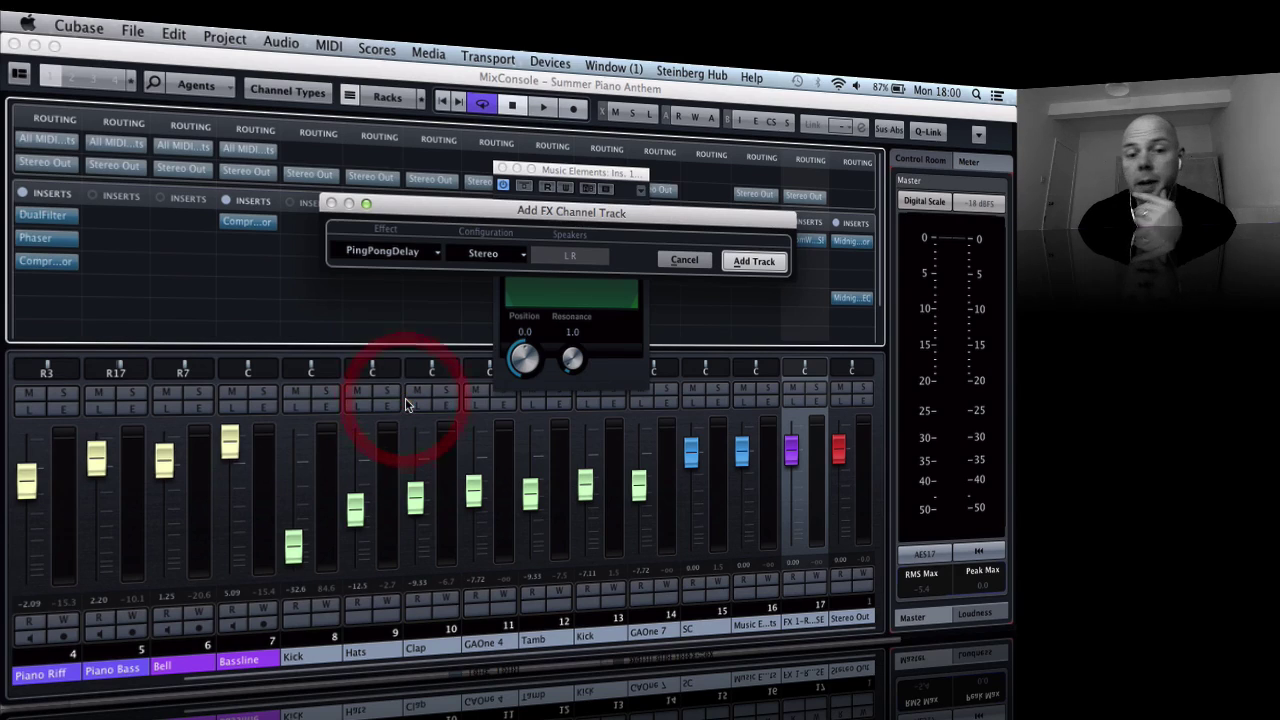
pyautogui.click(753, 262)
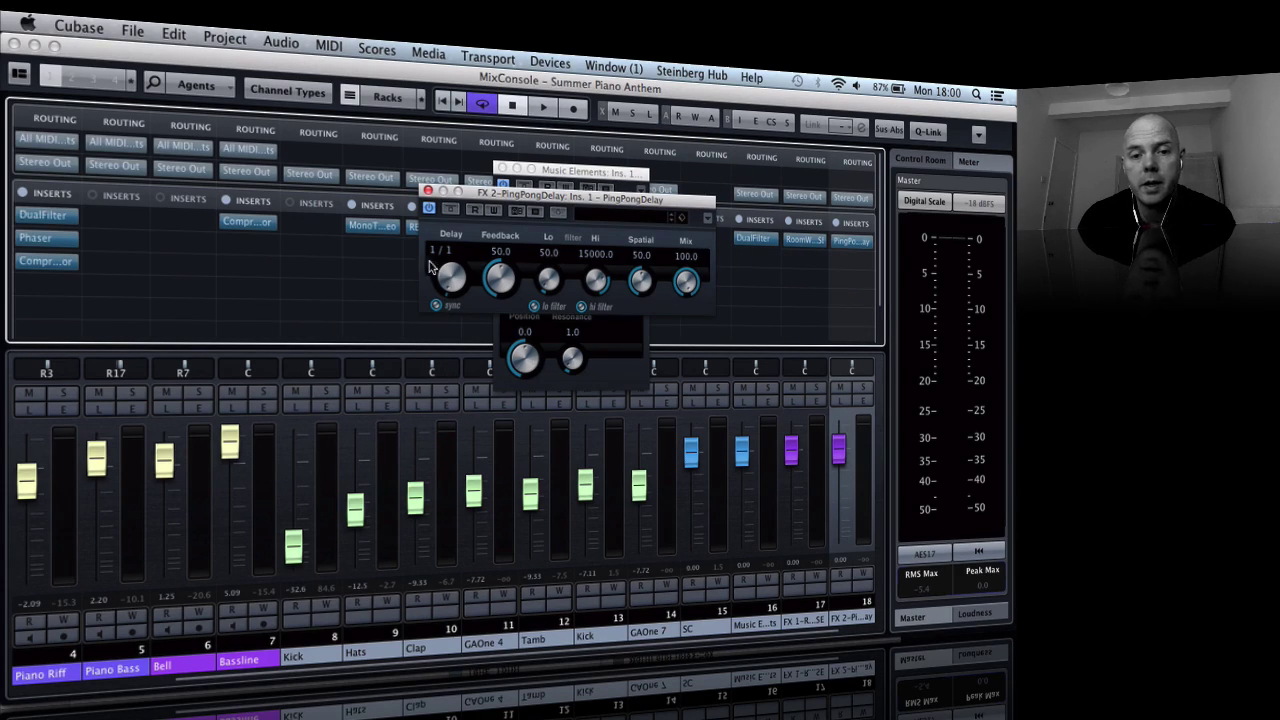
pyautogui.moveTo(455, 278); pyautogui.dragTo(456, 262)
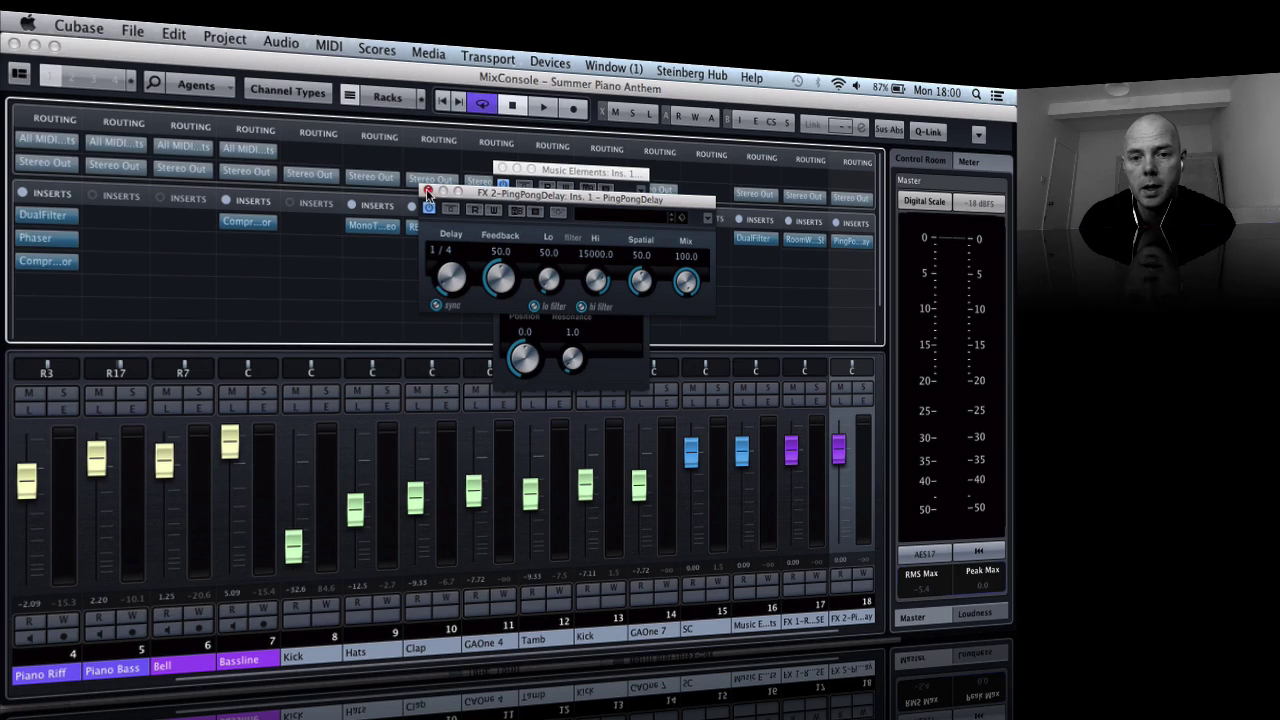
pyautogui.click(426, 190)
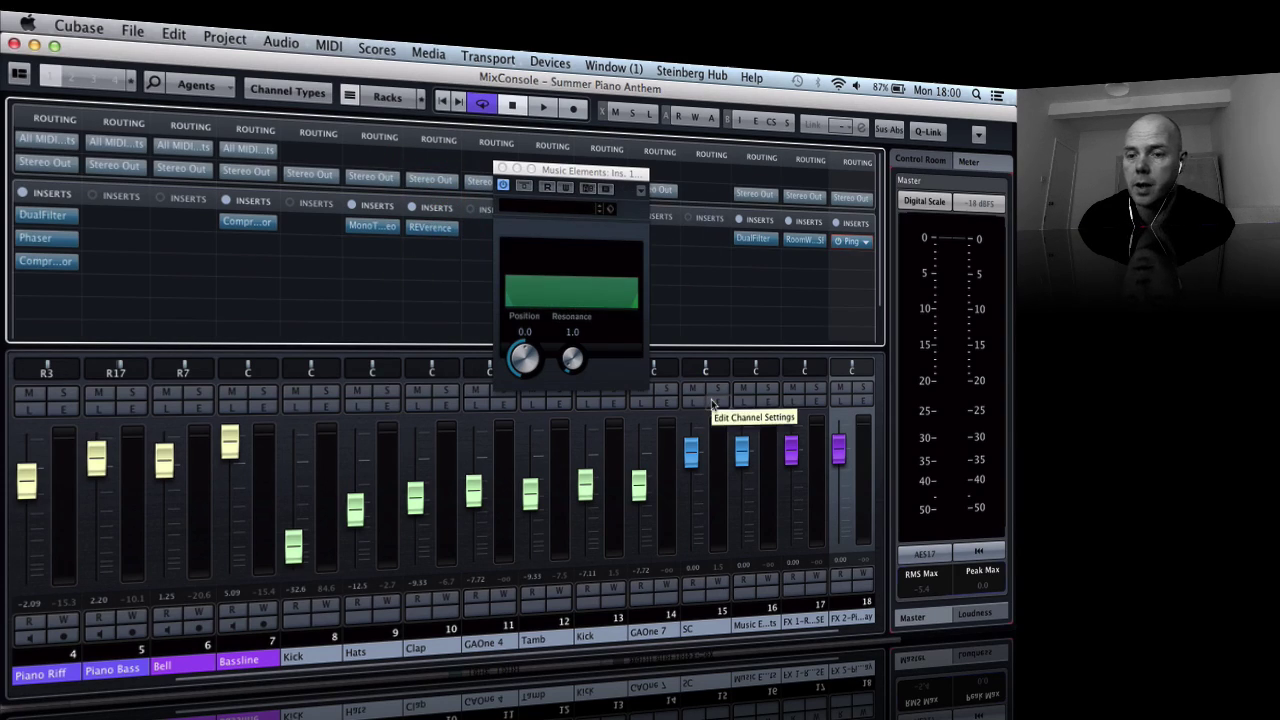
# Step: Rename the RoomWorks SE channel to REVERB and the PingPongDelay channel to DELAY
pyautogui.click(804, 622)
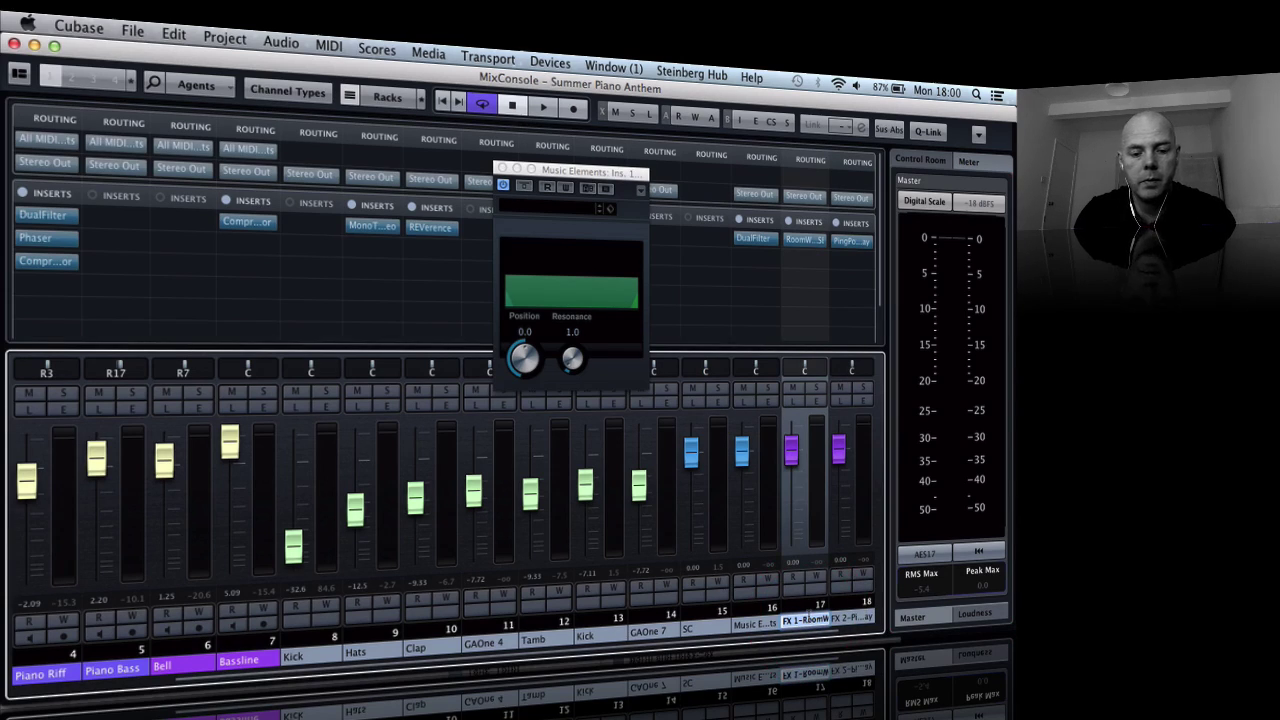
pyautogui.write('REVERB')
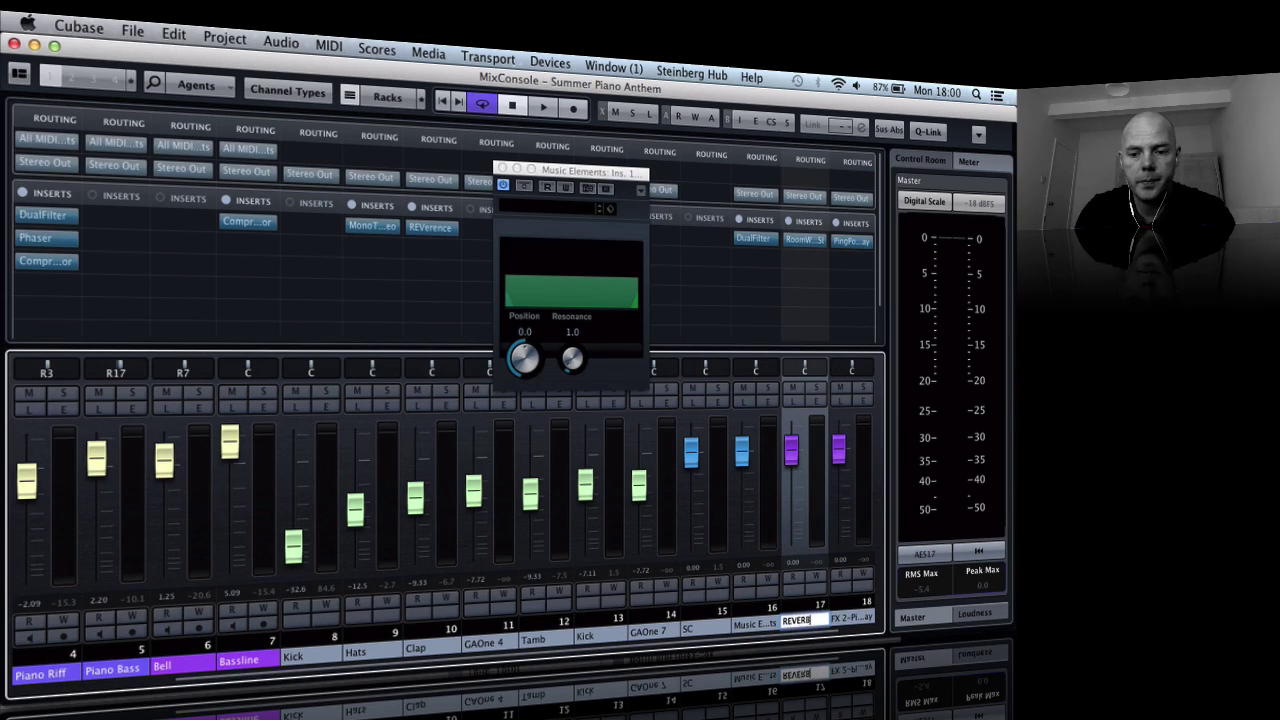
pyautogui.press('Tab')
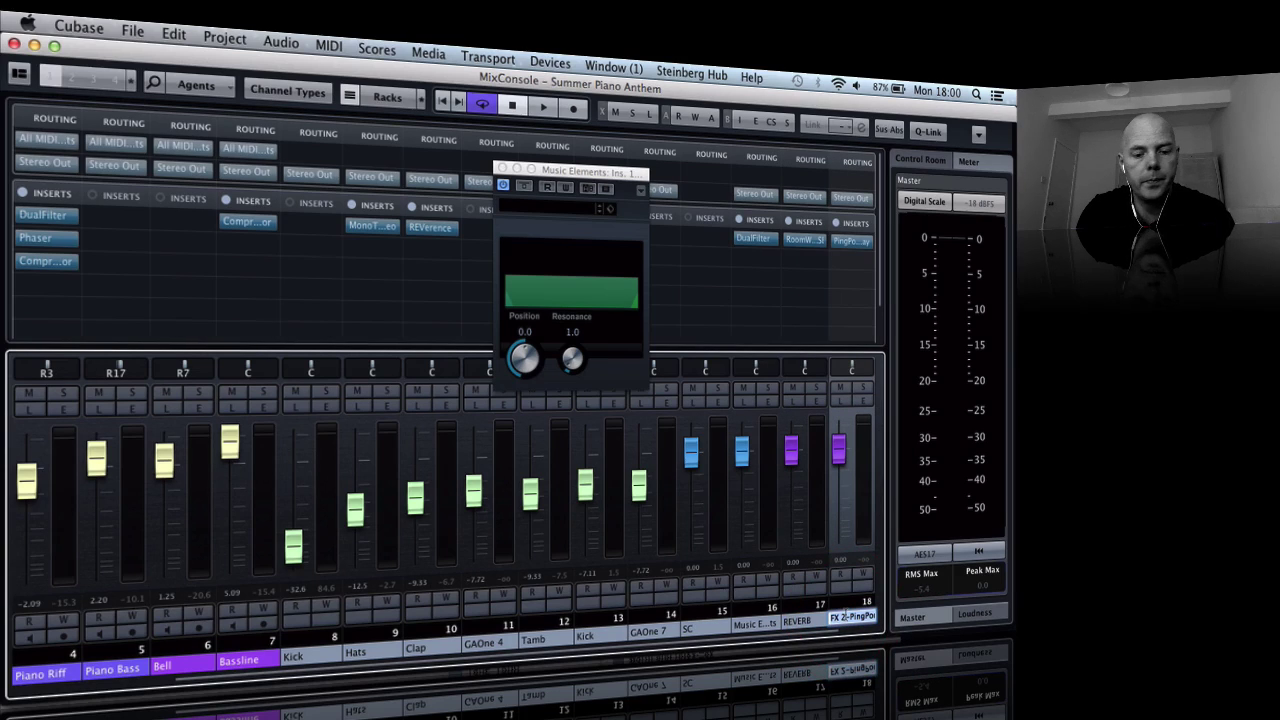
pyautogui.write('DELAY')
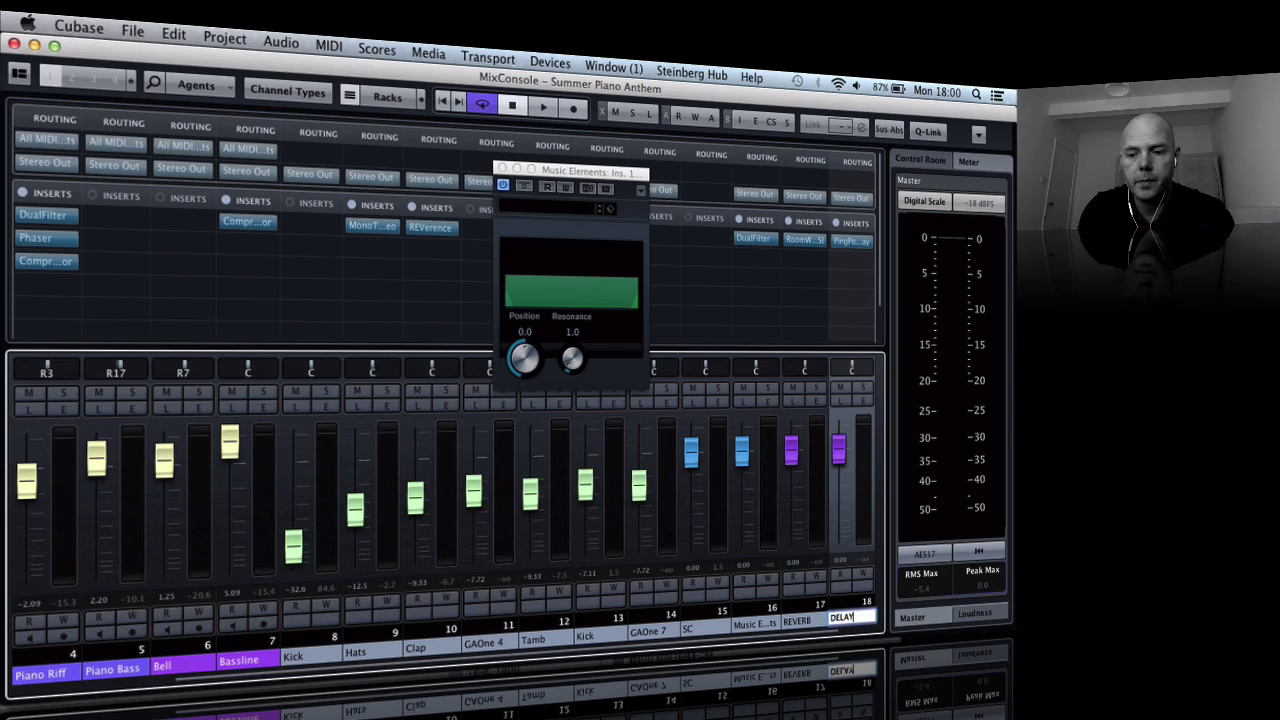
pyautogui.press('Return')
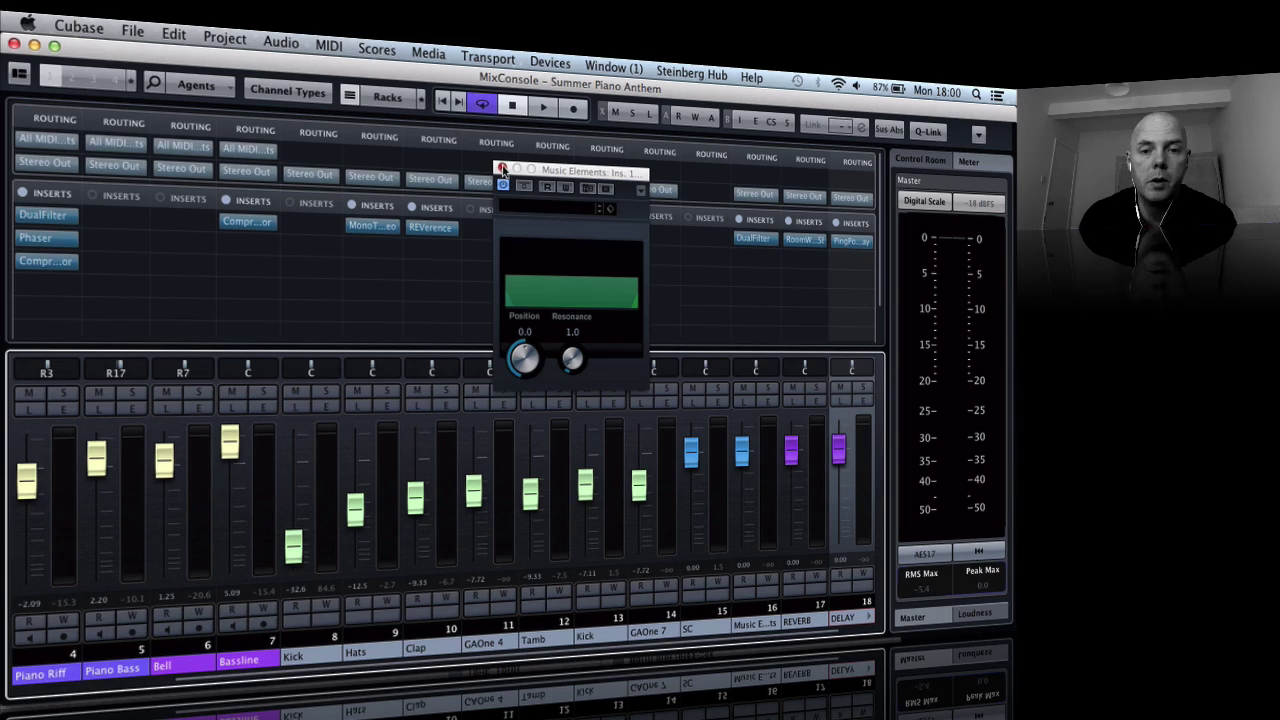
# Step: Close the DualFilter window and assign the Music Elements group's first two sends to REVERB and DELAY
pyautogui.click(502, 169)
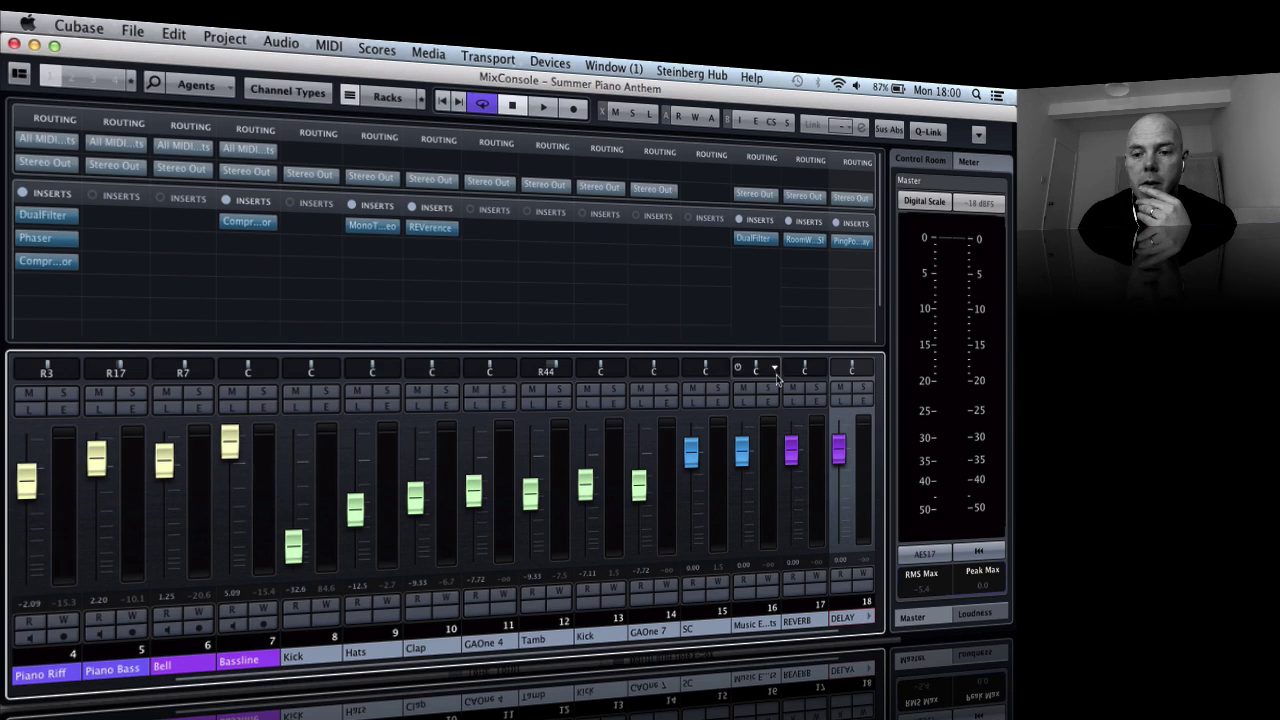
pyautogui.click(772, 402)
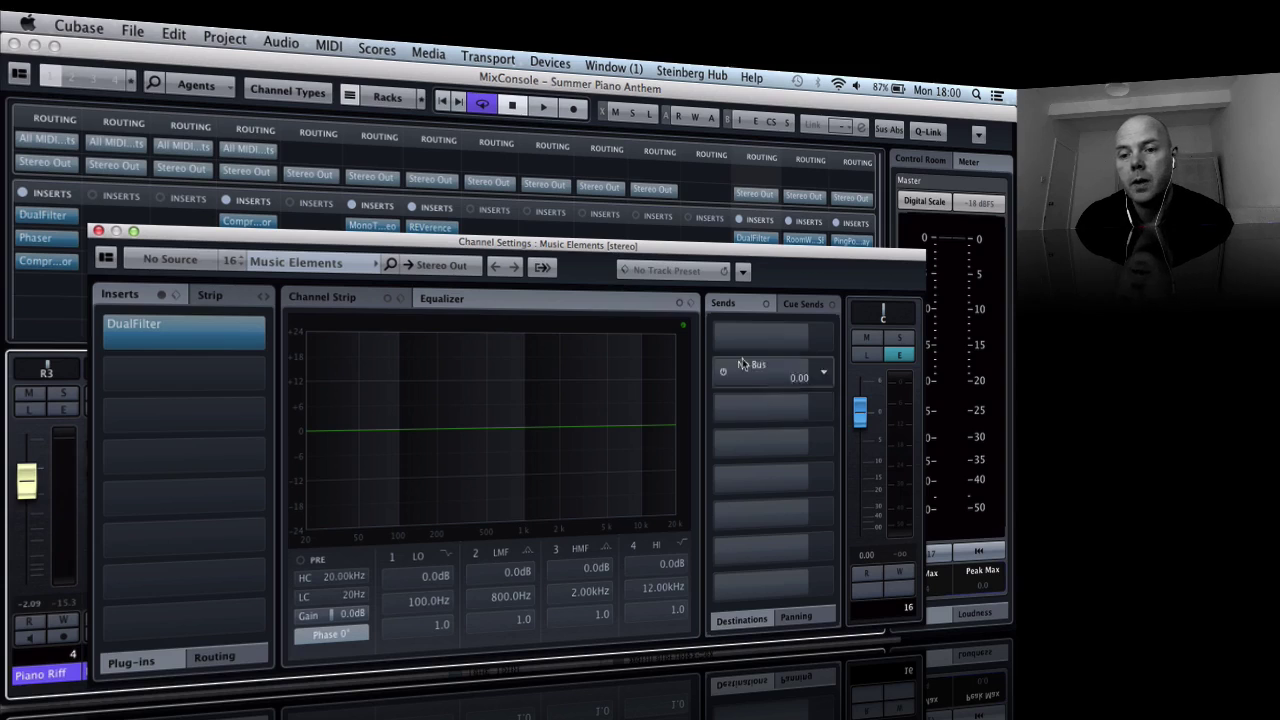
pyautogui.click(775, 337)
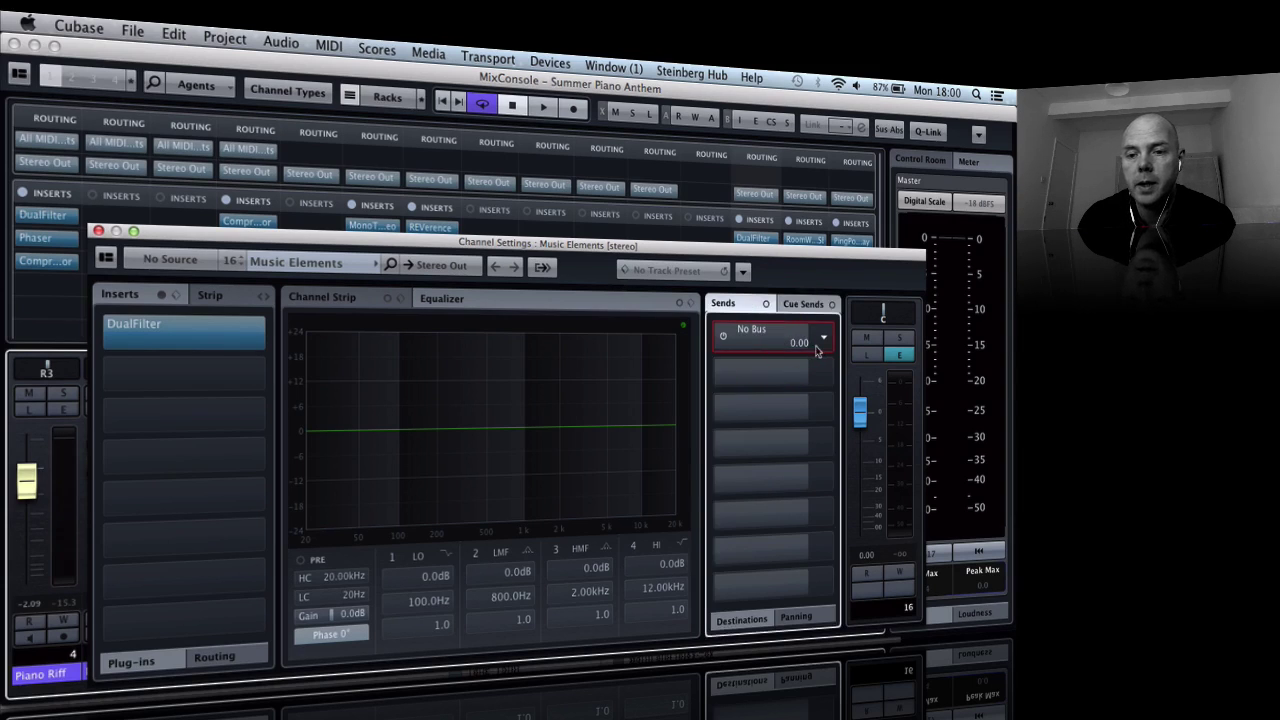
pyautogui.click(823, 338)
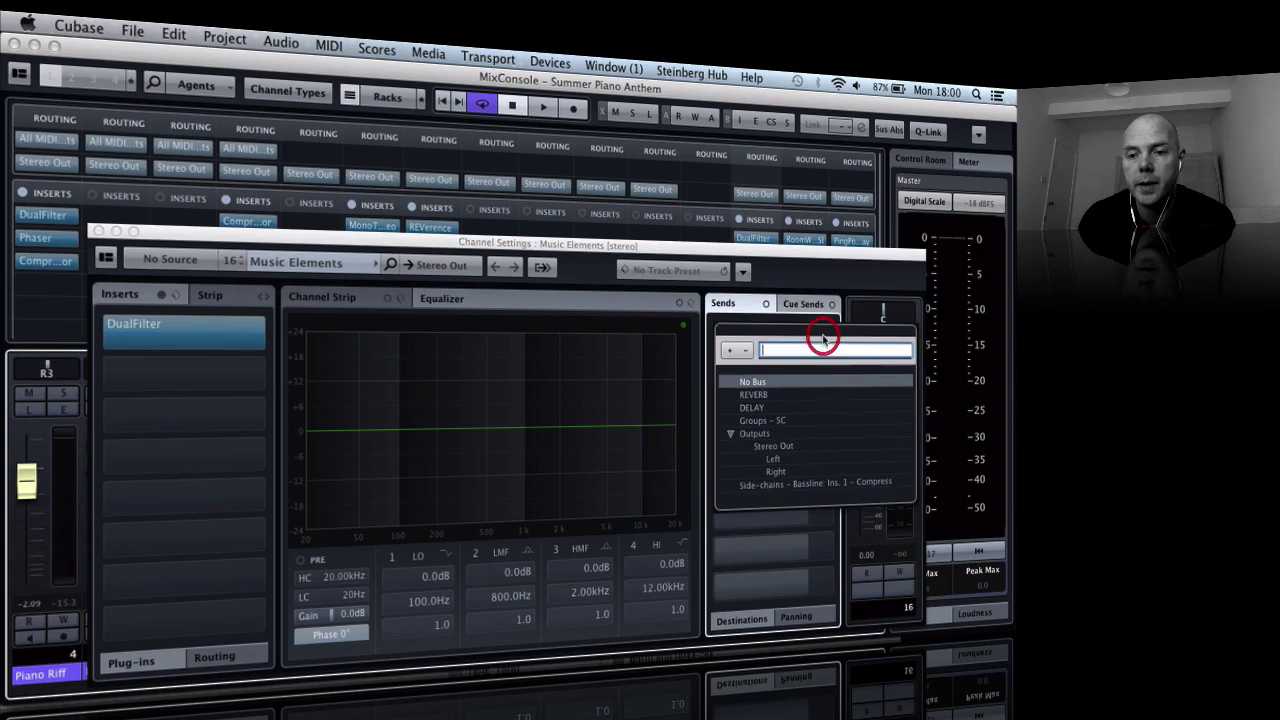
pyautogui.click(753, 395)
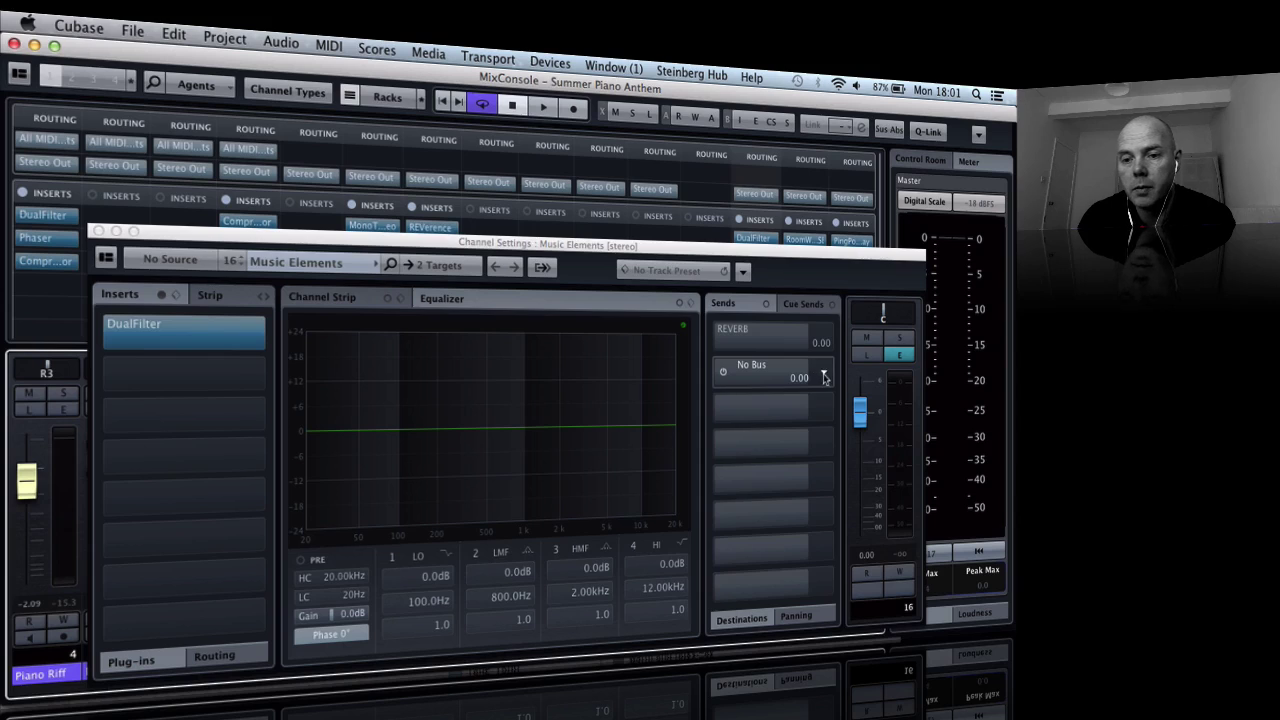
pyautogui.click(824, 376)
pyautogui.click(757, 445)
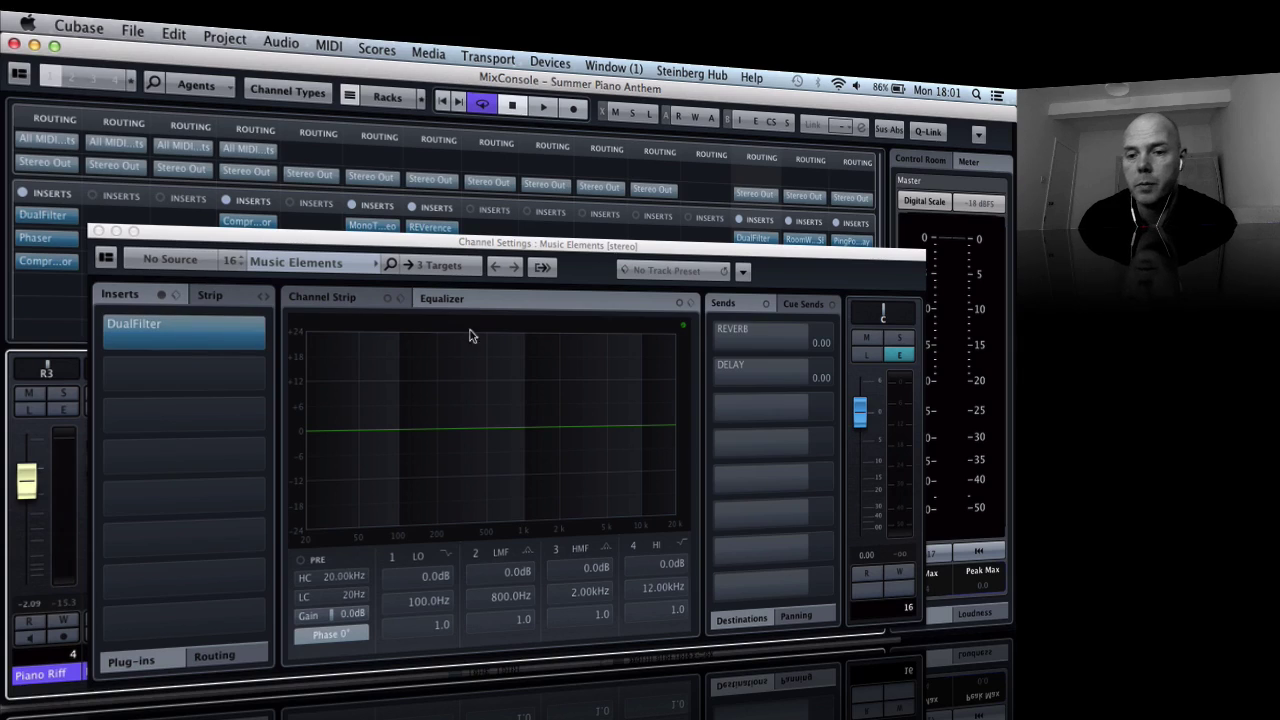
# Step: Activate the REVERB and DELAY sends of Music Elements and lower both send levels to -55.5
pyautogui.click(723, 336)
pyautogui.click(723, 372)
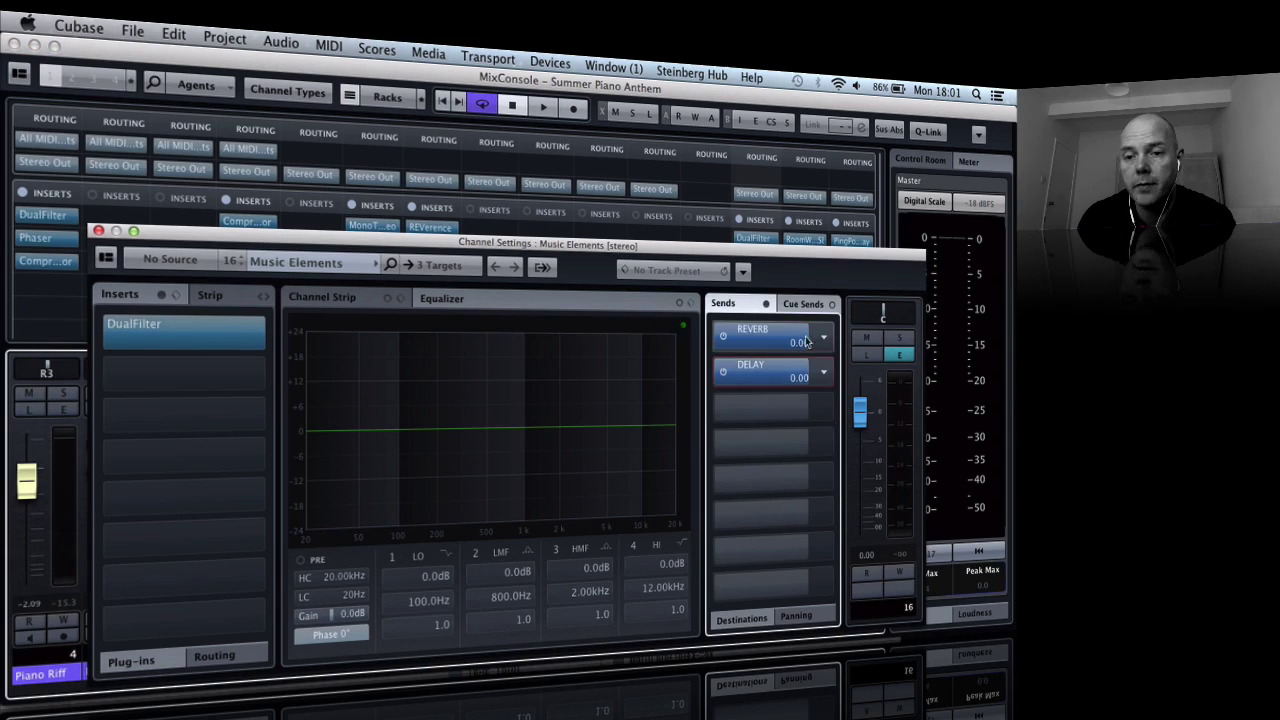
pyautogui.moveTo(807, 340); pyautogui.dragTo(715, 366)
pyautogui.moveTo(799, 370); pyautogui.dragTo(708, 385)
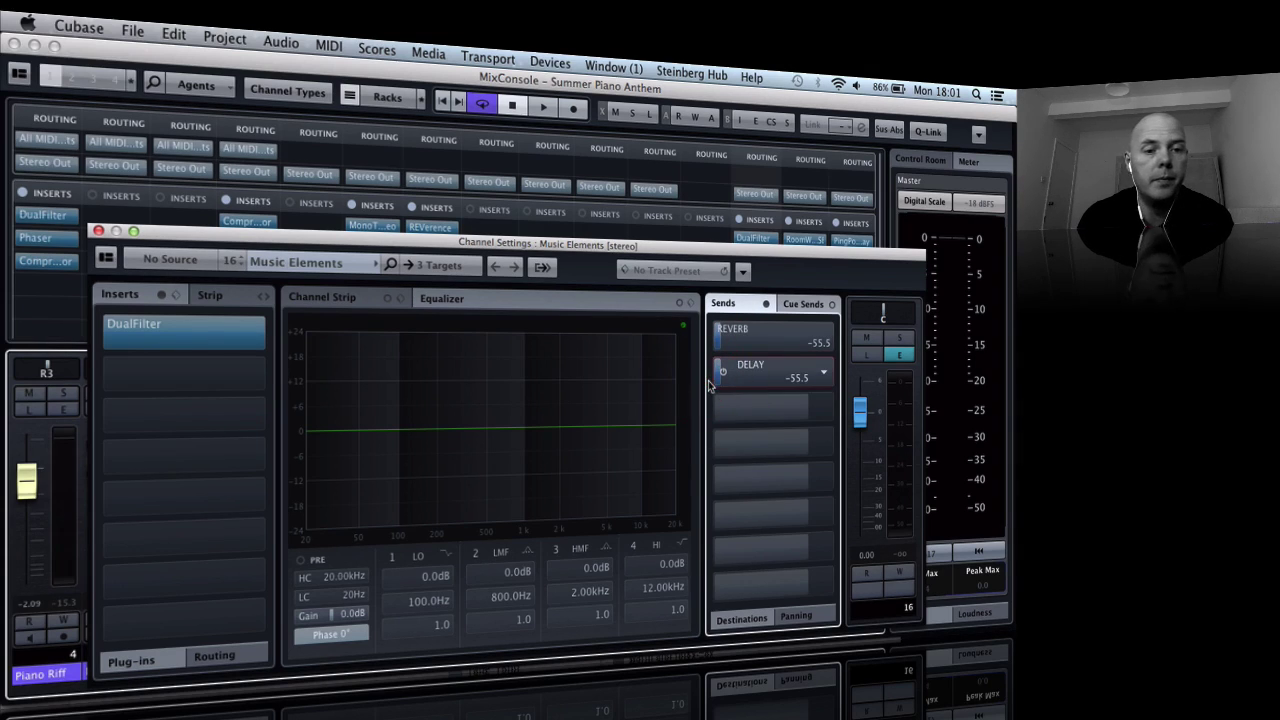
# Step: Return to the project window, shorten the cycle range to end at bar 31, and show the Music Elements track's sends
pyautogui.click(14, 45)
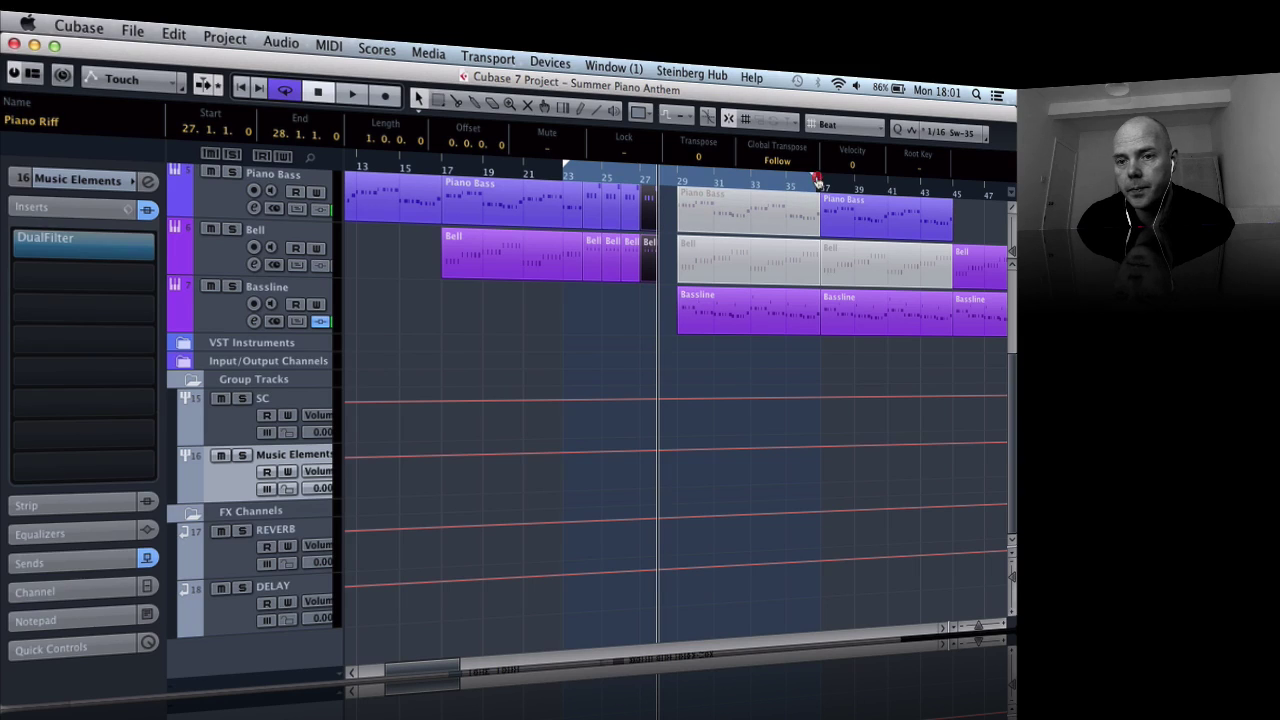
pyautogui.moveTo(818, 181); pyautogui.dragTo(714, 197)
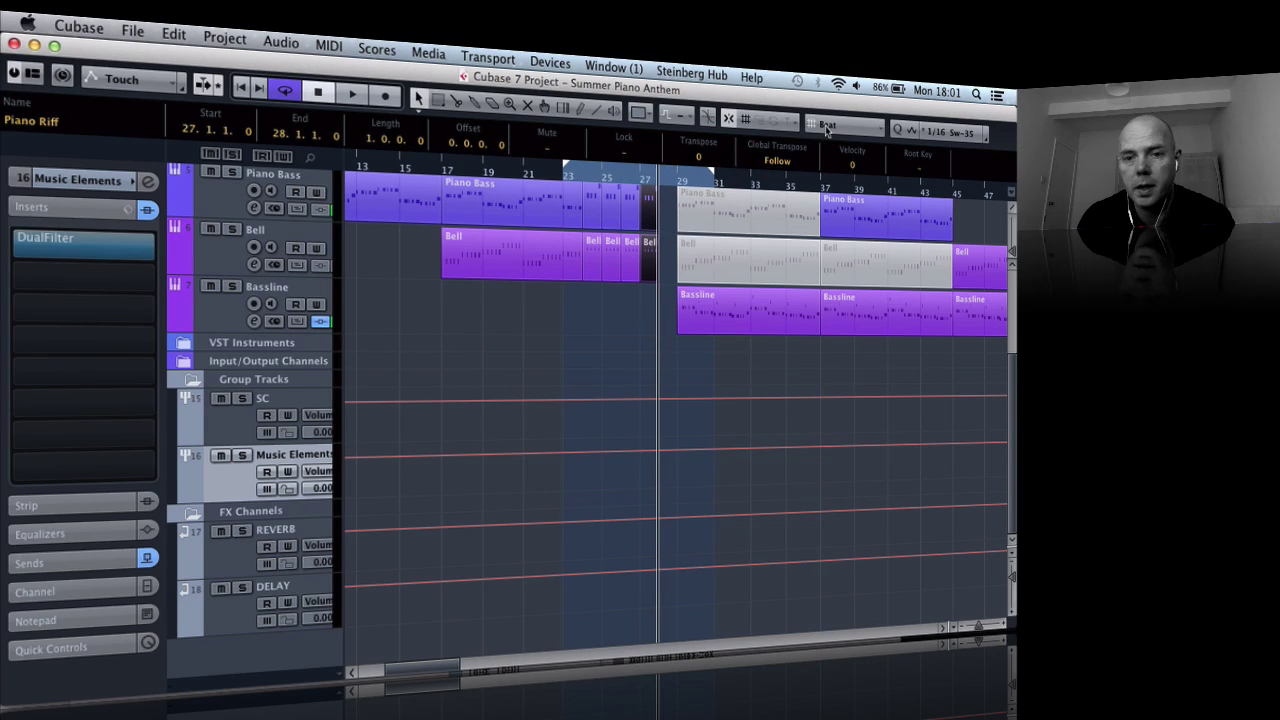
pyautogui.click(275, 453)
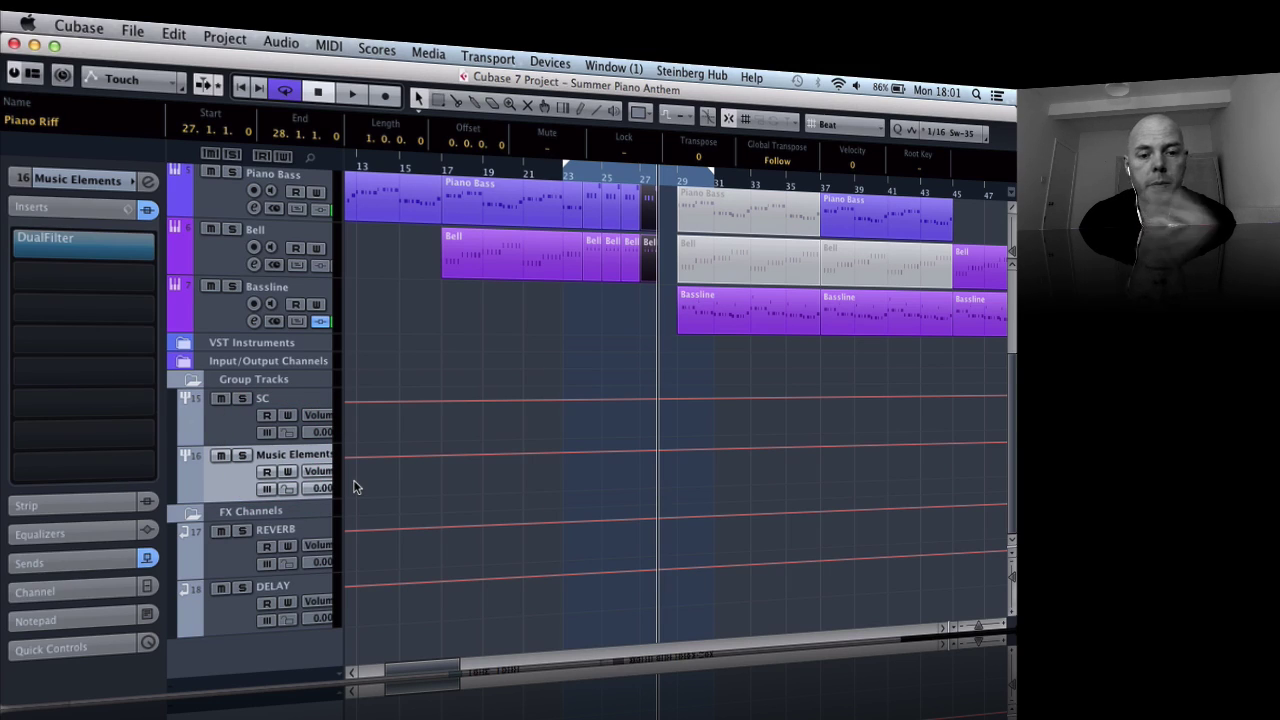
pyautogui.click(96, 566)
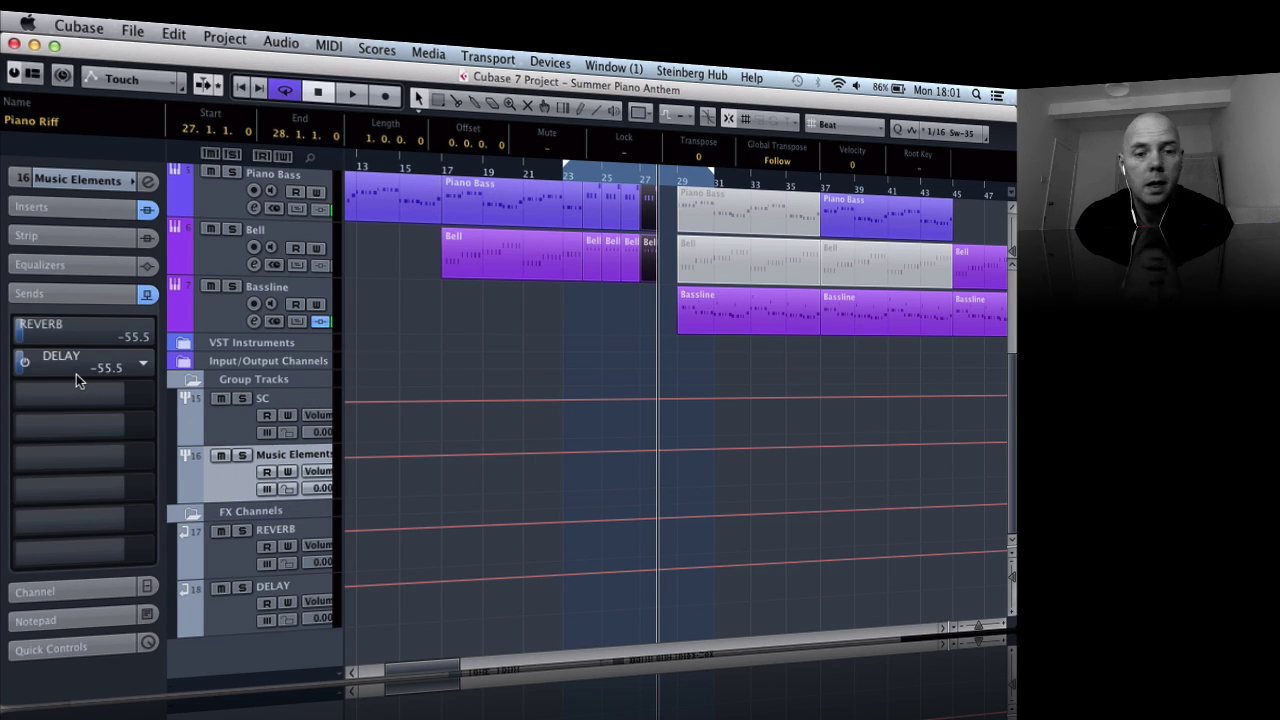
# Step: Play the passage from just before bar 23, raise the Music Elements REVERB send to 5.02, and stop playback
pyautogui.click(557, 180)
pyautogui.click(557, 180)
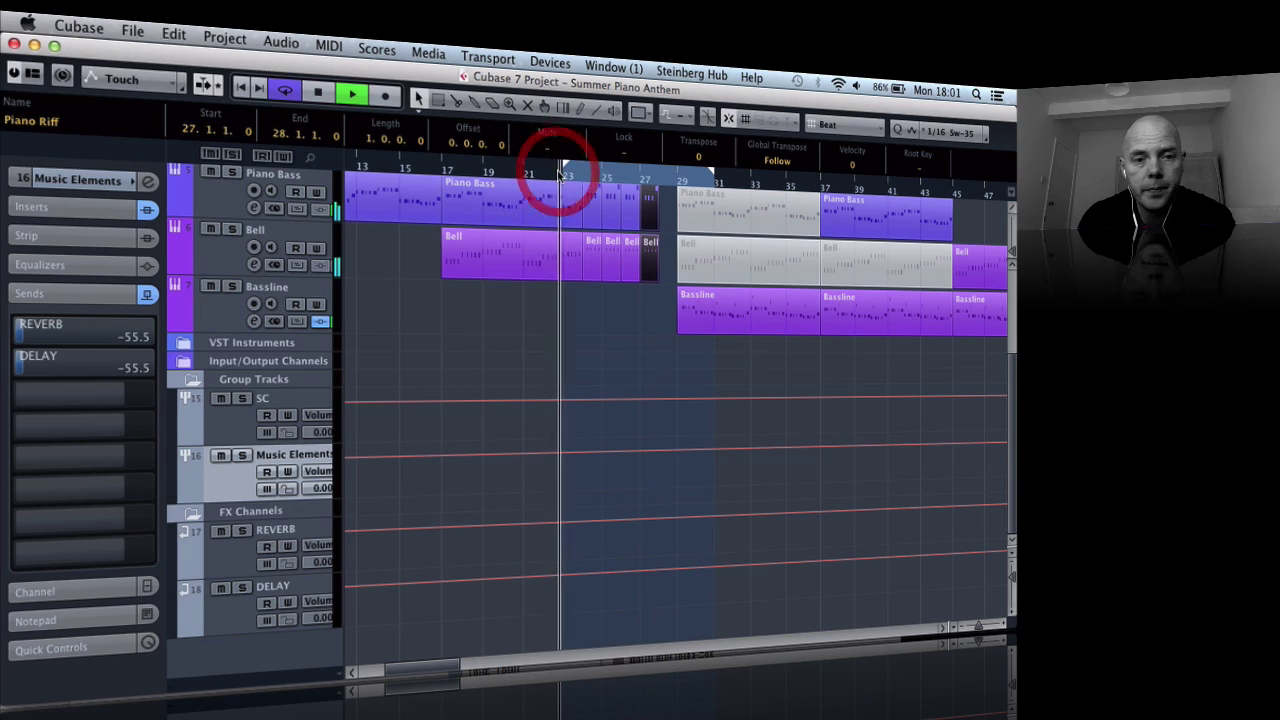
pyautogui.moveTo(20, 338); pyautogui.dragTo(157, 341)
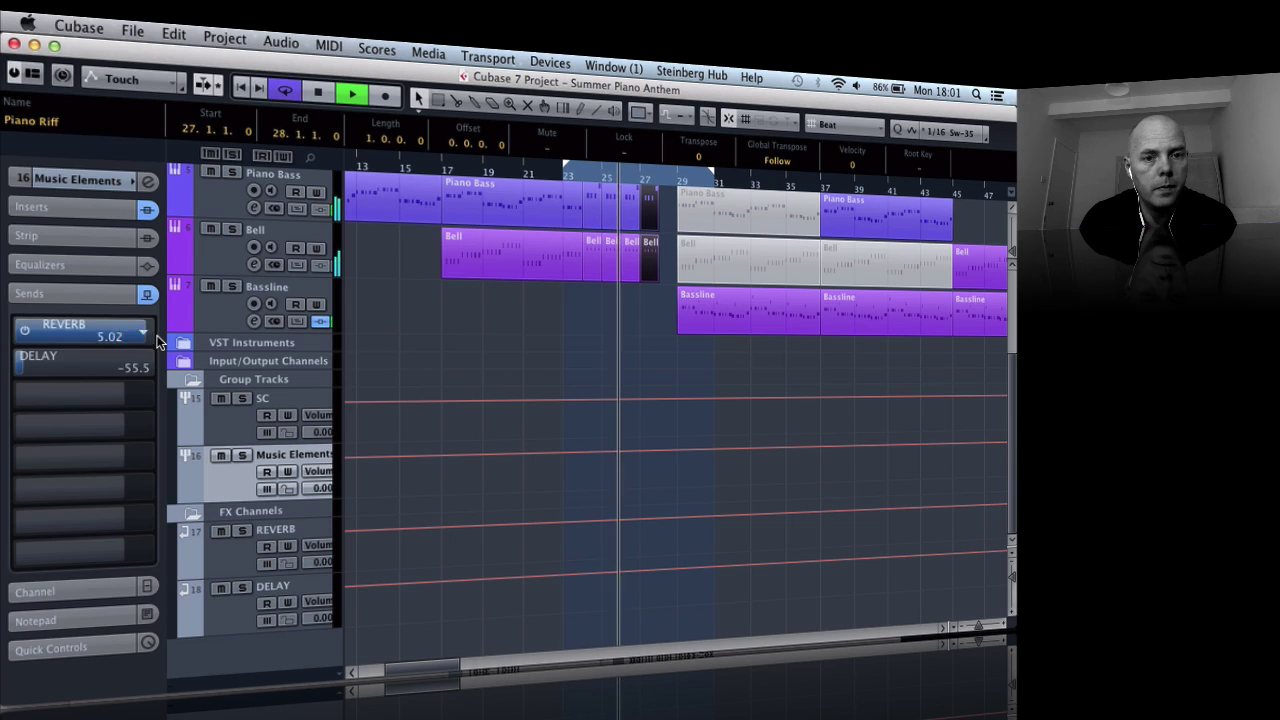
pyautogui.press('space')
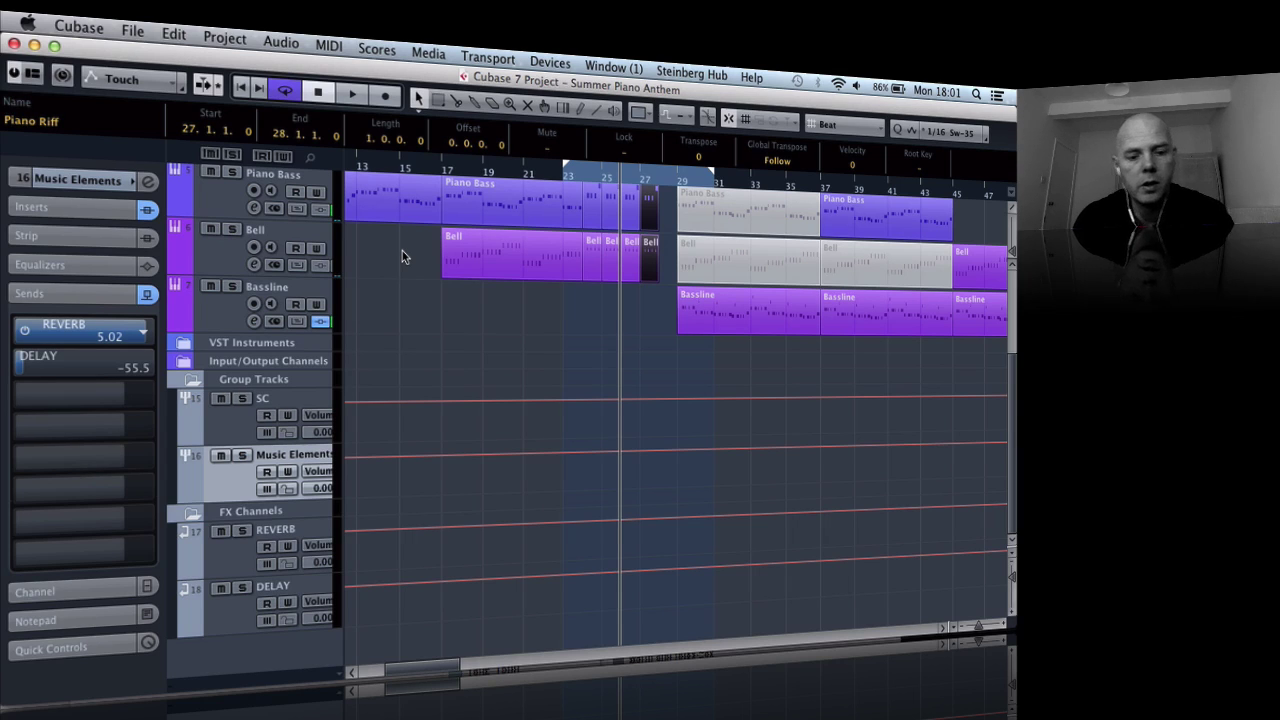
# Step: Check the channel routing in the MixConsole and replay the passage from bar 23
pyautogui.press('F3')
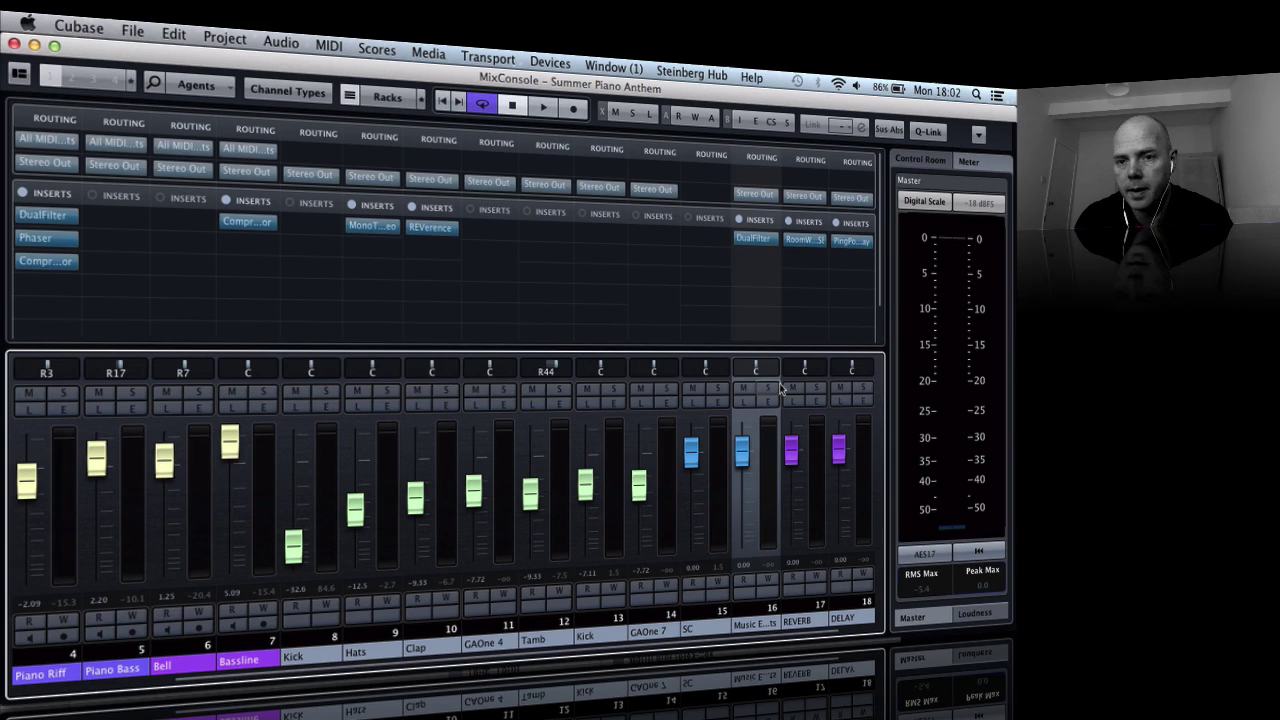
pyautogui.press('F3')
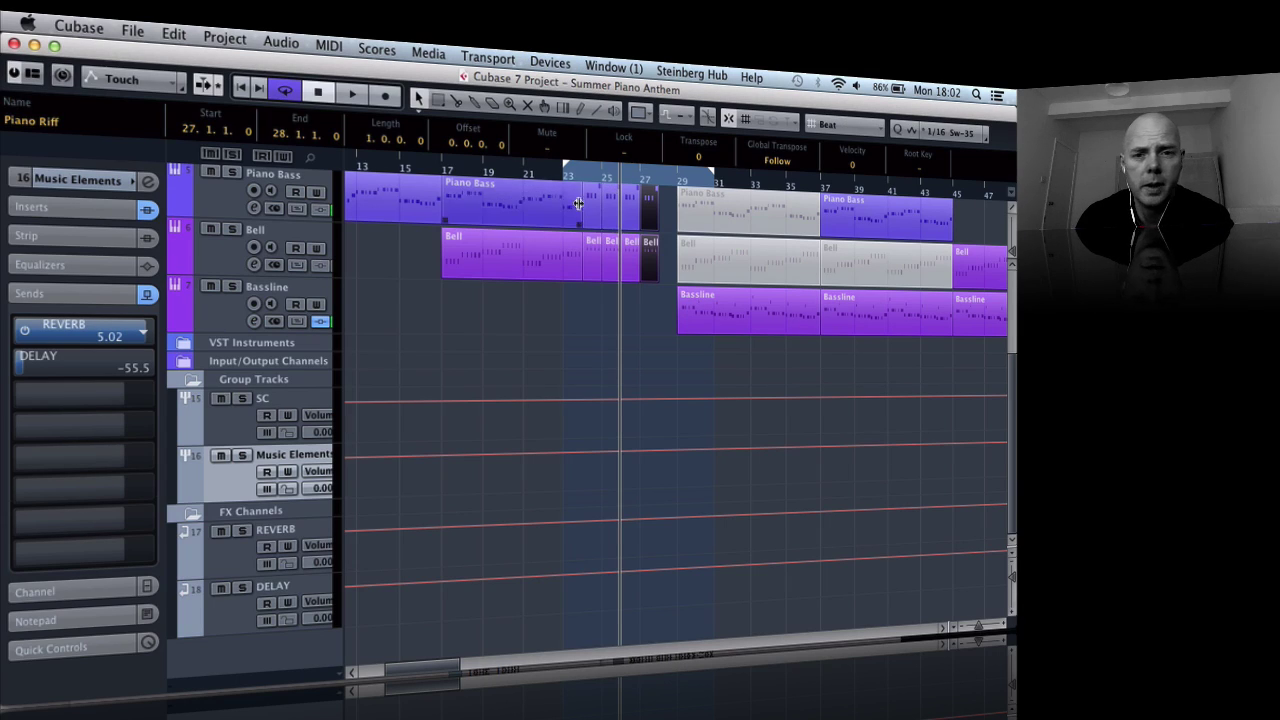
pyautogui.click(566, 172)
pyautogui.press('space')
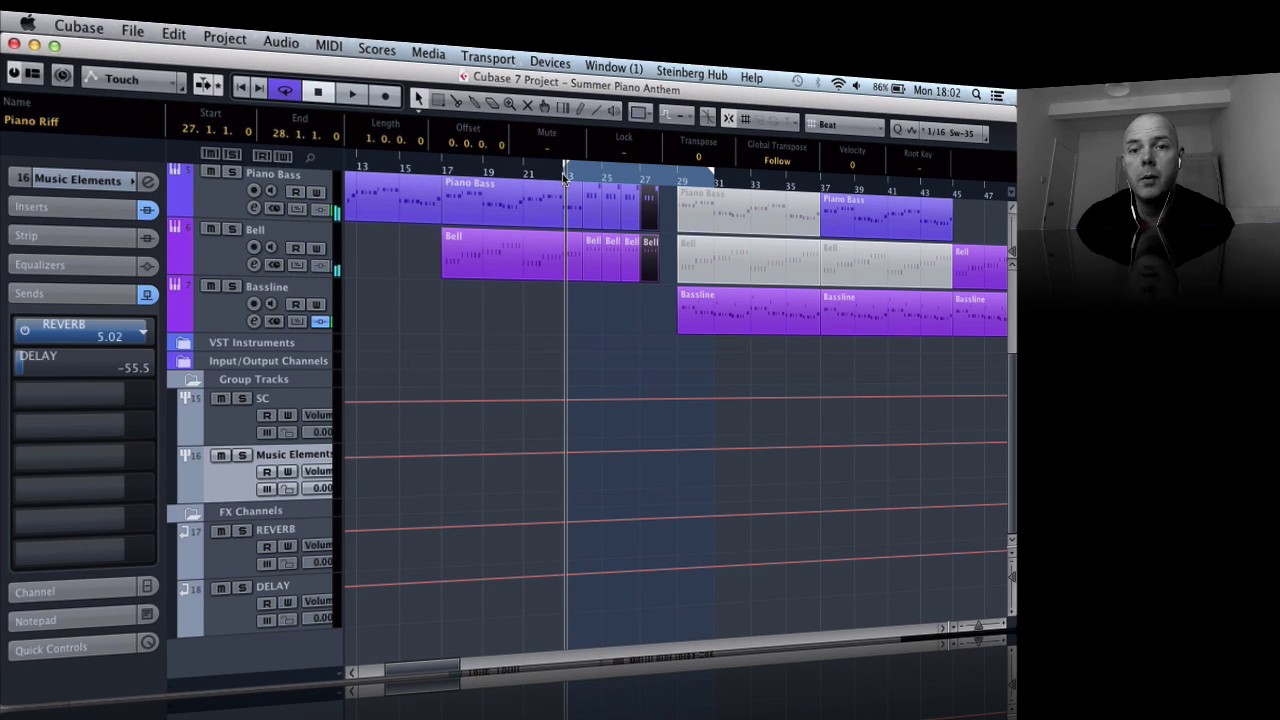
# Step: Route the outputs of the Piano Riff, Piano Bass and Bell channels to the Music Elements group in the MixConsole
pyautogui.press('F3')
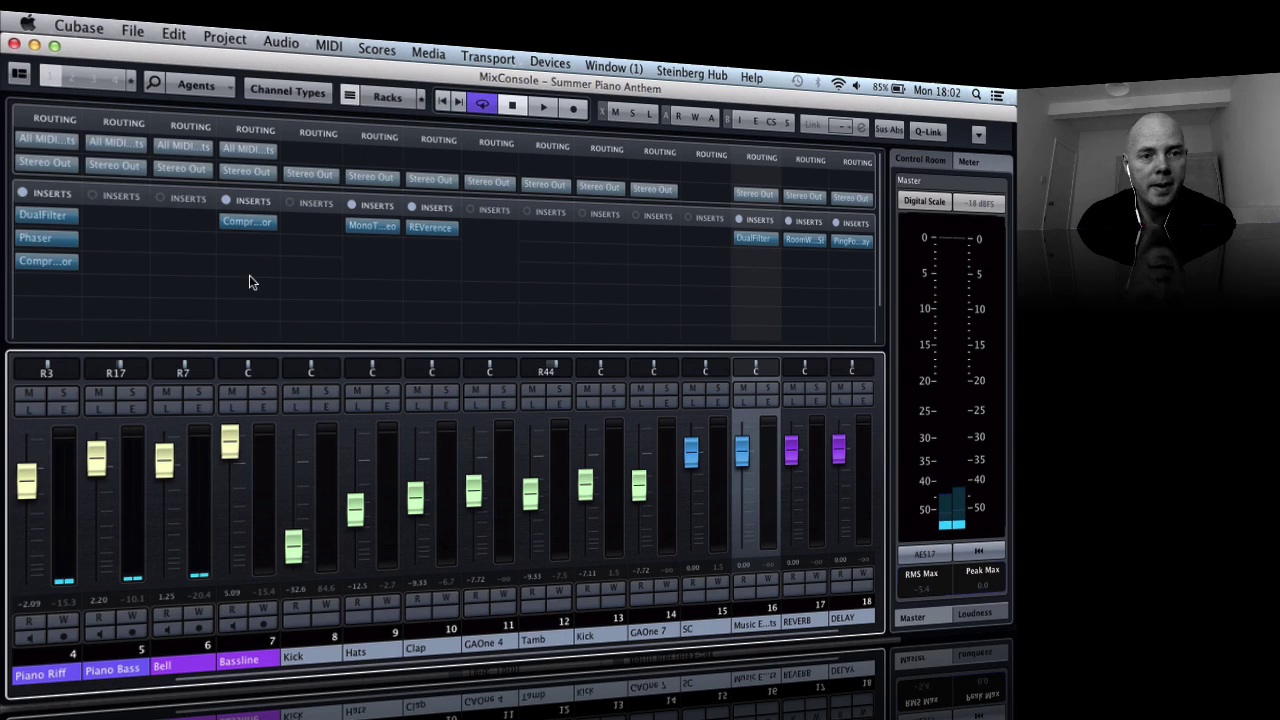
pyautogui.click(67, 164)
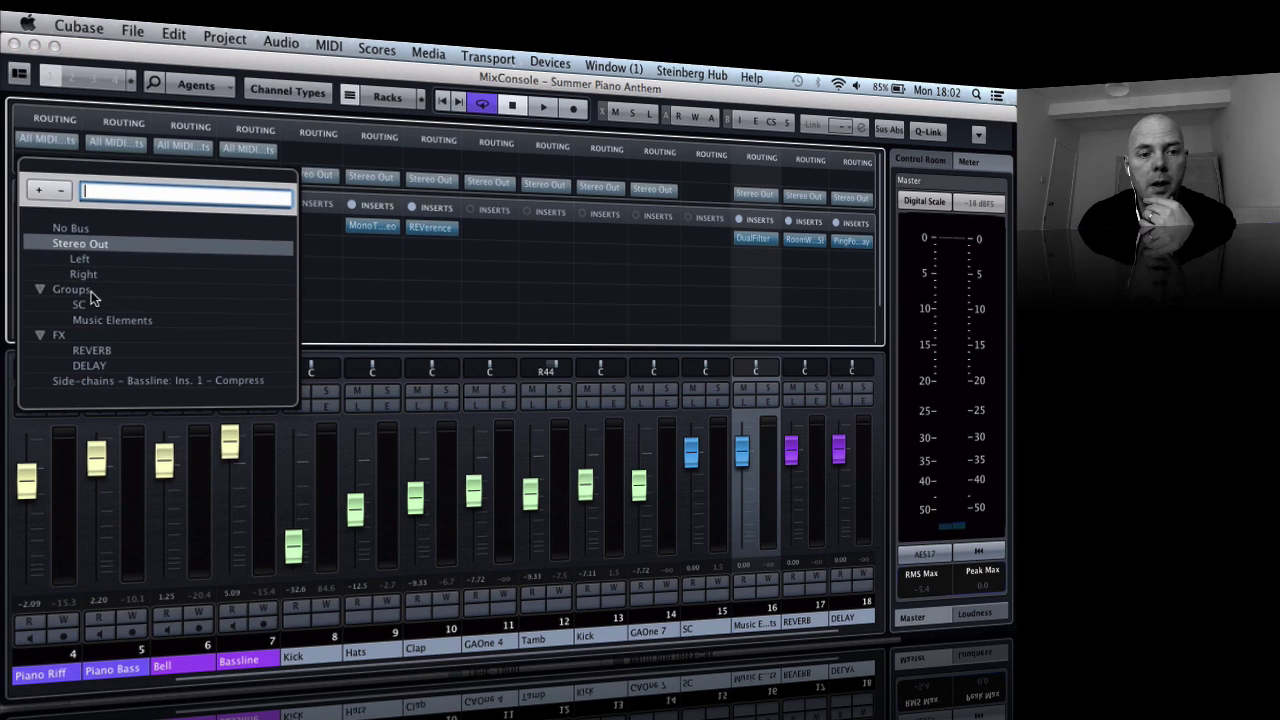
pyautogui.click(100, 320)
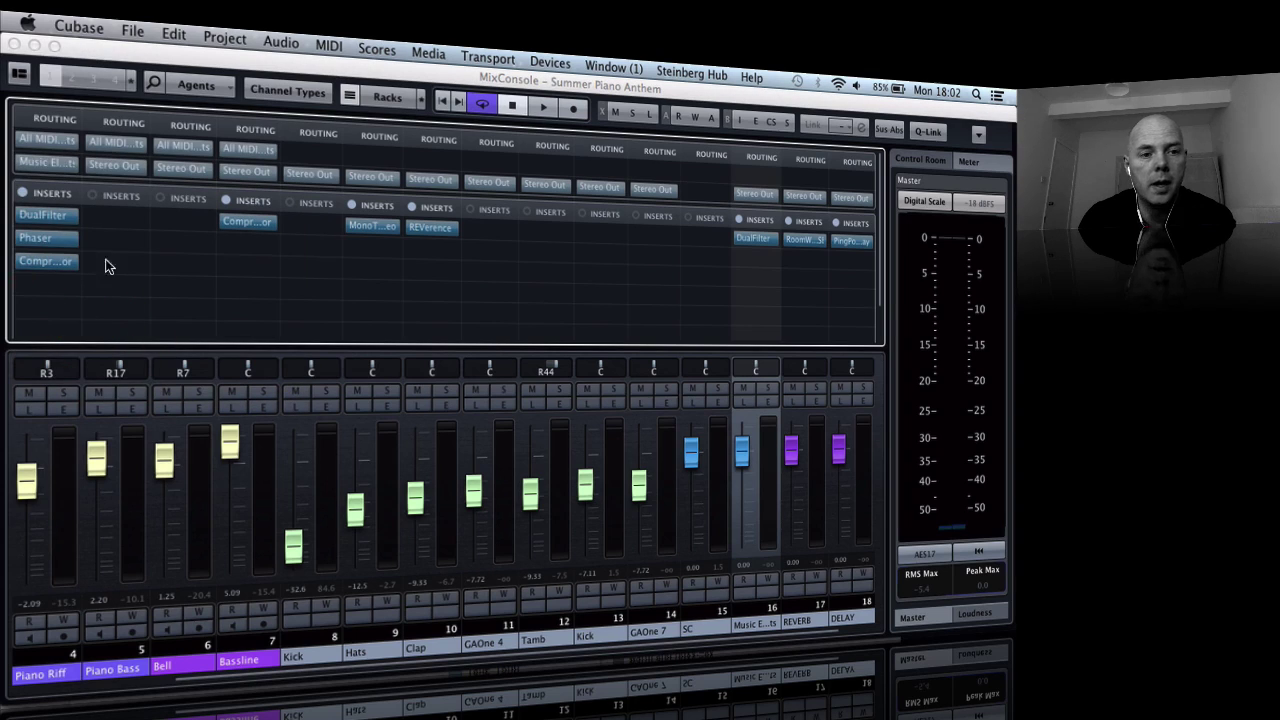
pyautogui.click(135, 172)
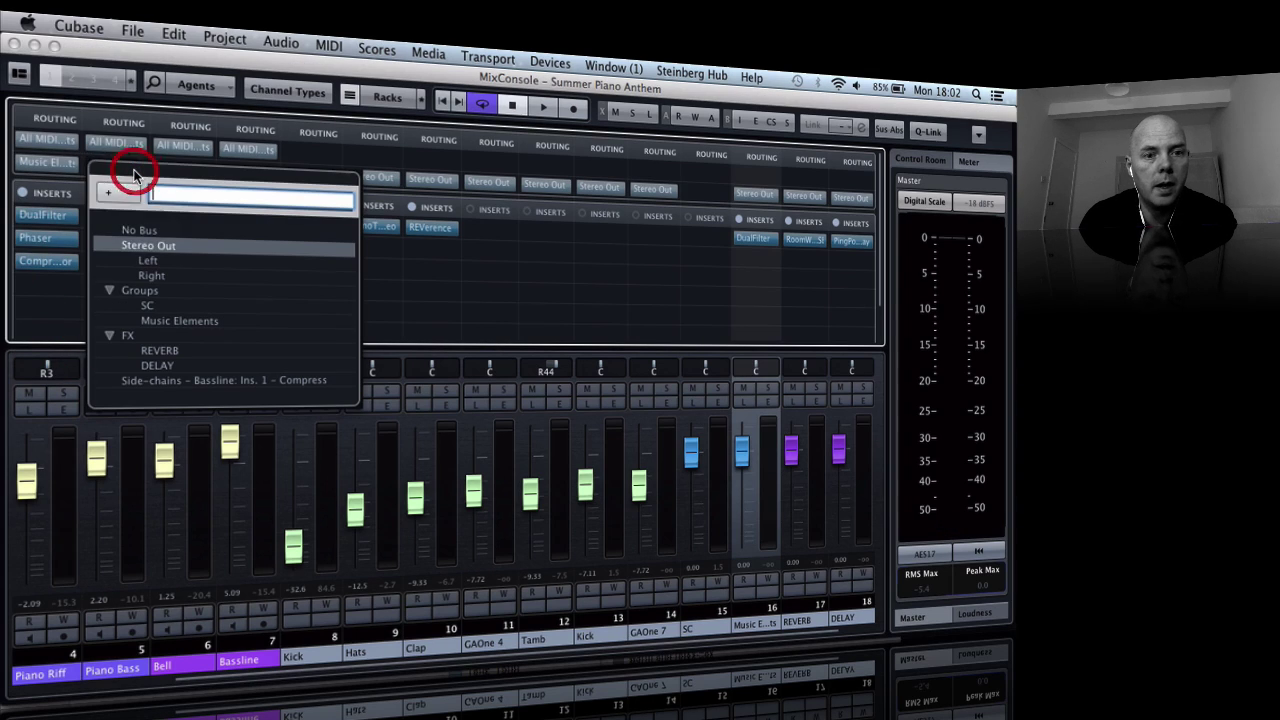
pyautogui.click(150, 322)
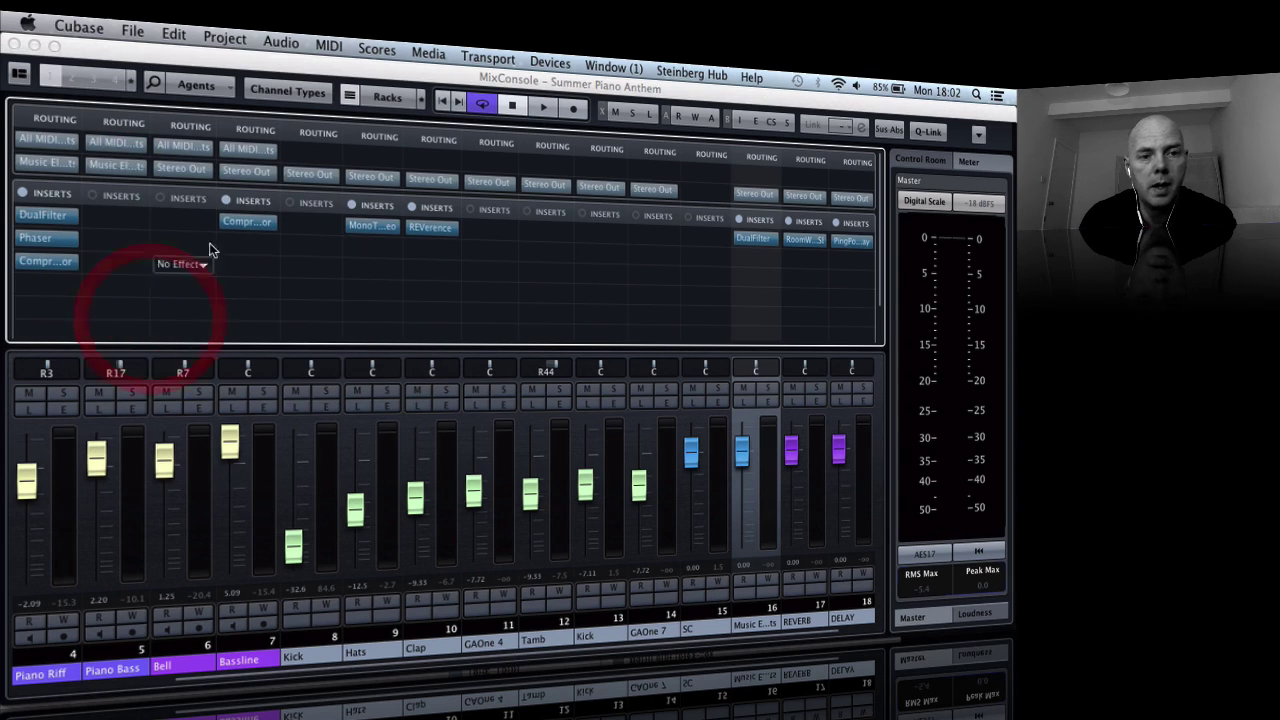
pyautogui.click(204, 173)
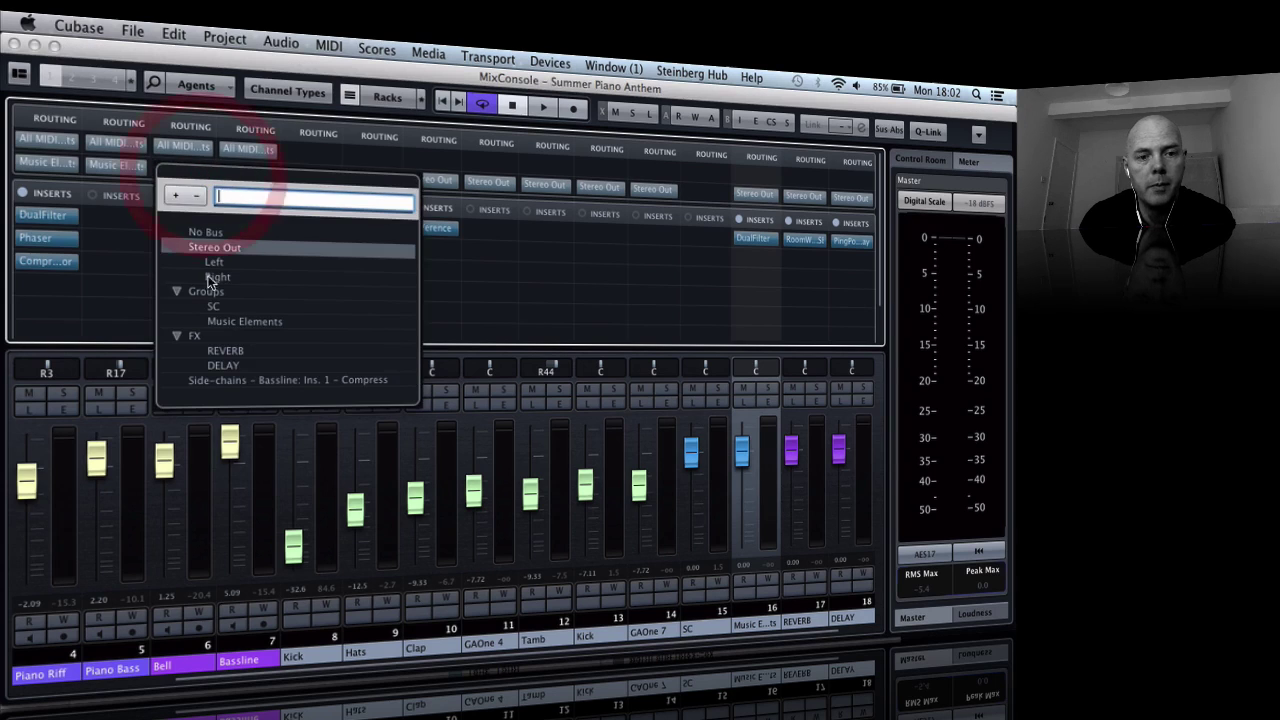
pyautogui.click(220, 325)
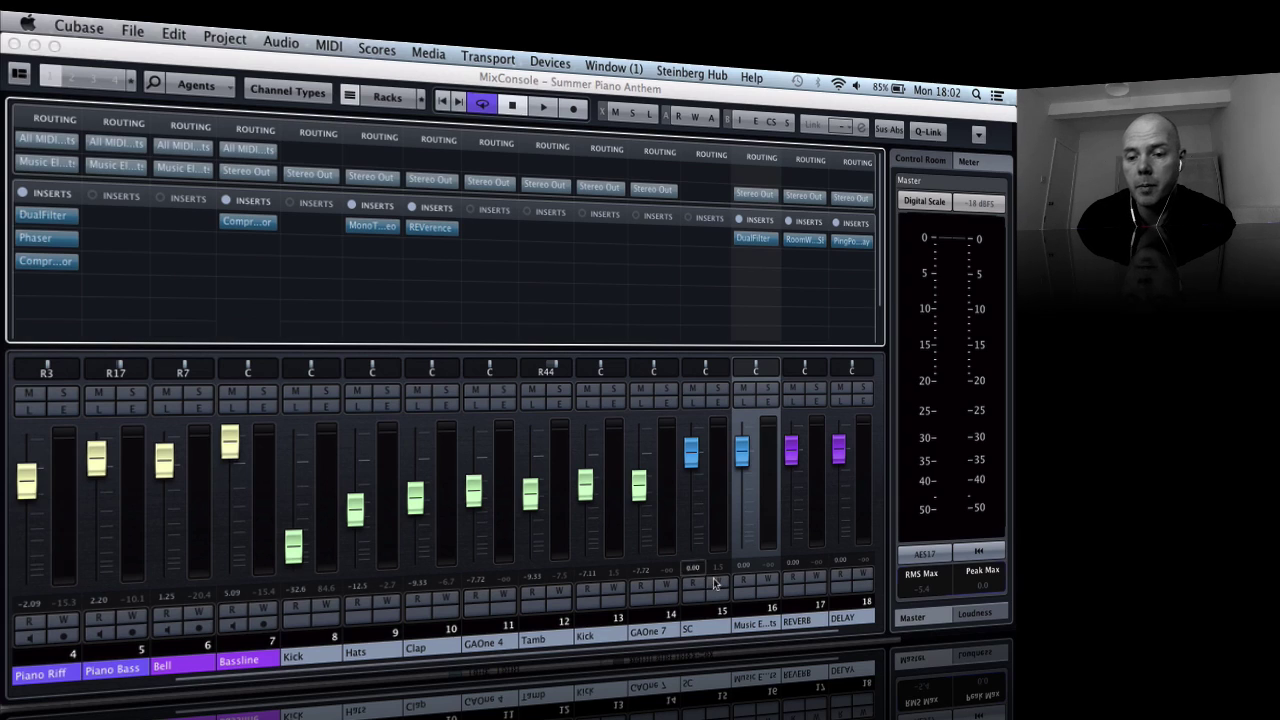
# Step: Rename the Music Elements group channel to MUSIC and close the MixConsole
pyautogui.doubleClick(741, 627)
pyautogui.write('MUS')
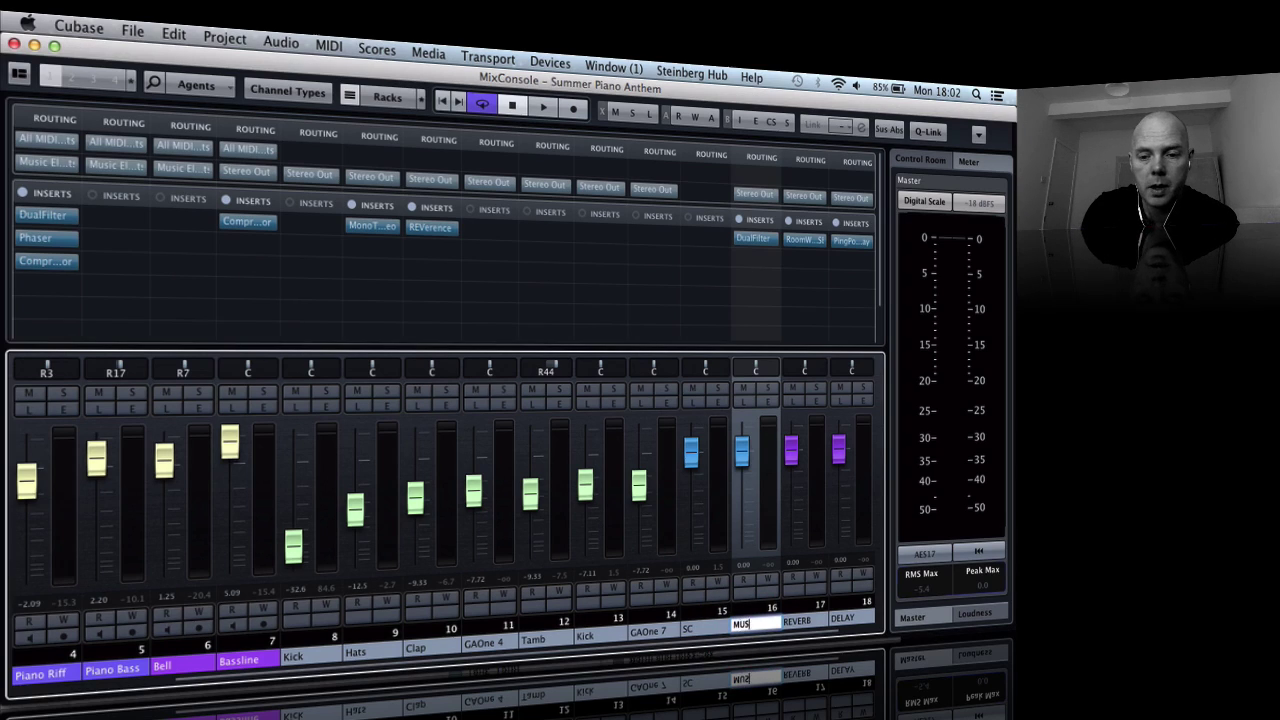
pyautogui.write('IC')
pyautogui.press('Return')
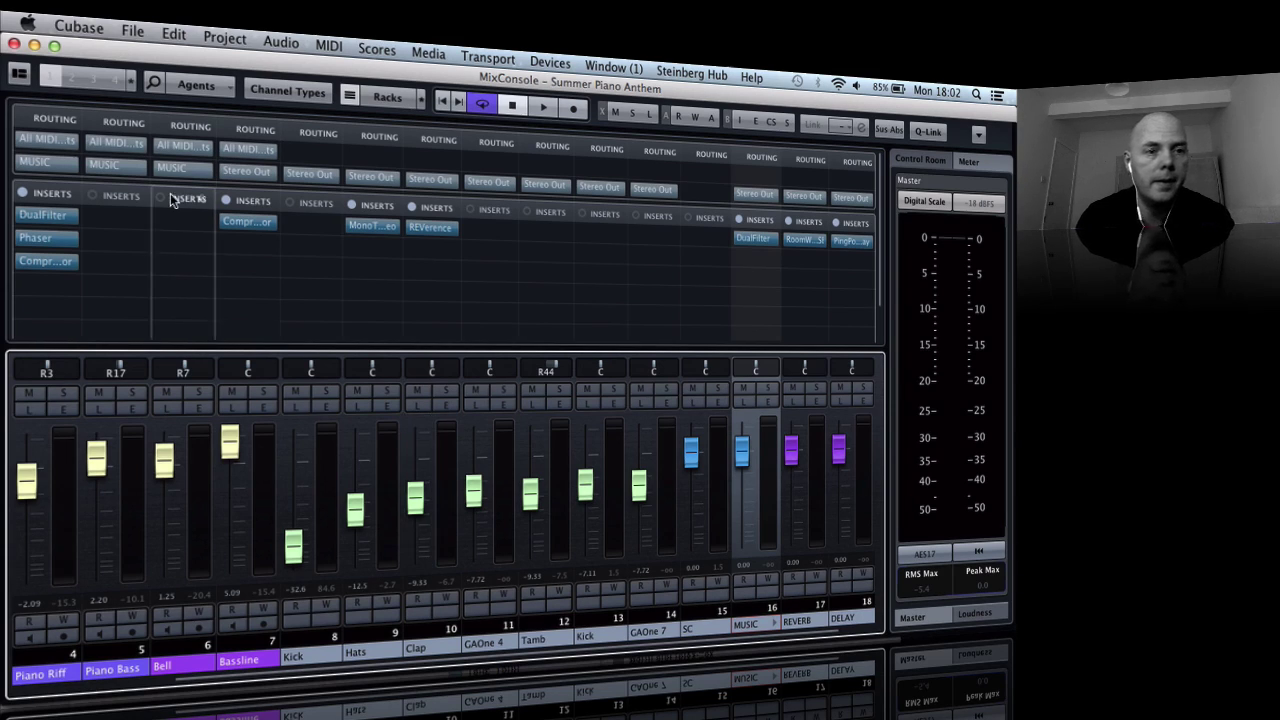
pyautogui.click(15, 45)
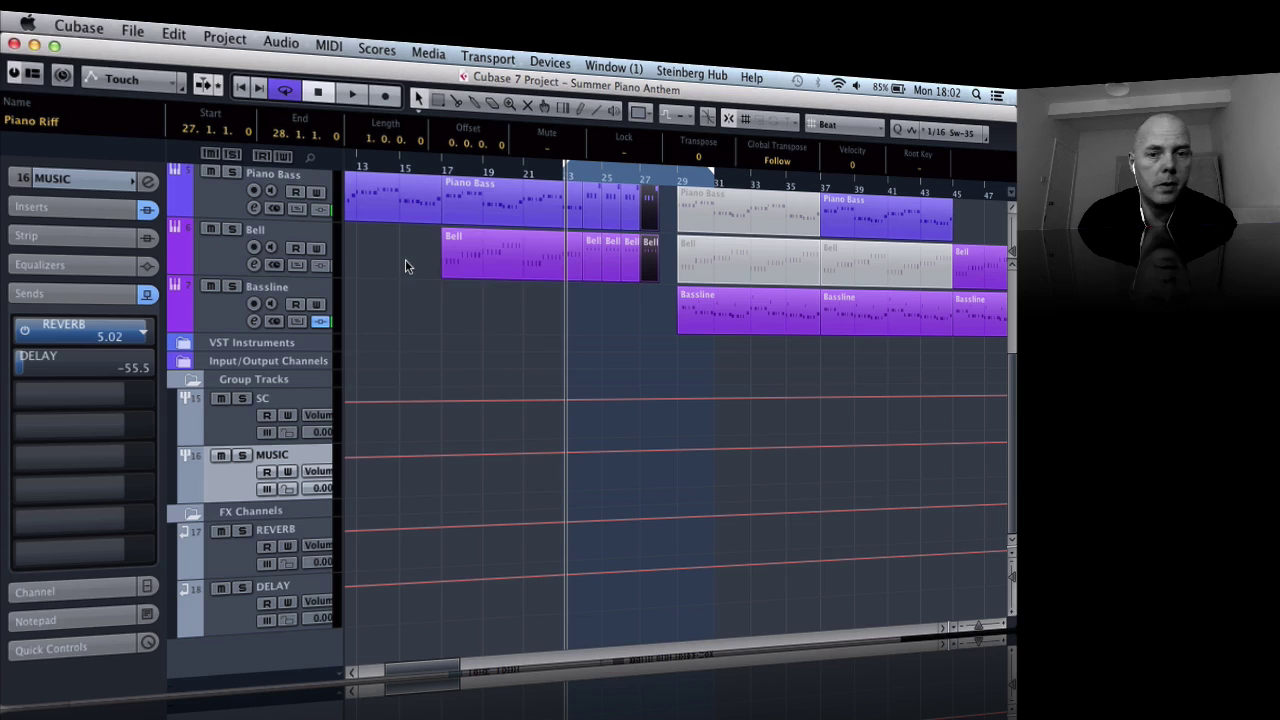
# Step: Audition the MUSIC sends from around bar 23, setting REVERB to -58.1 and DELAY to -49.2, and stop playback
pyautogui.click(603, 294)
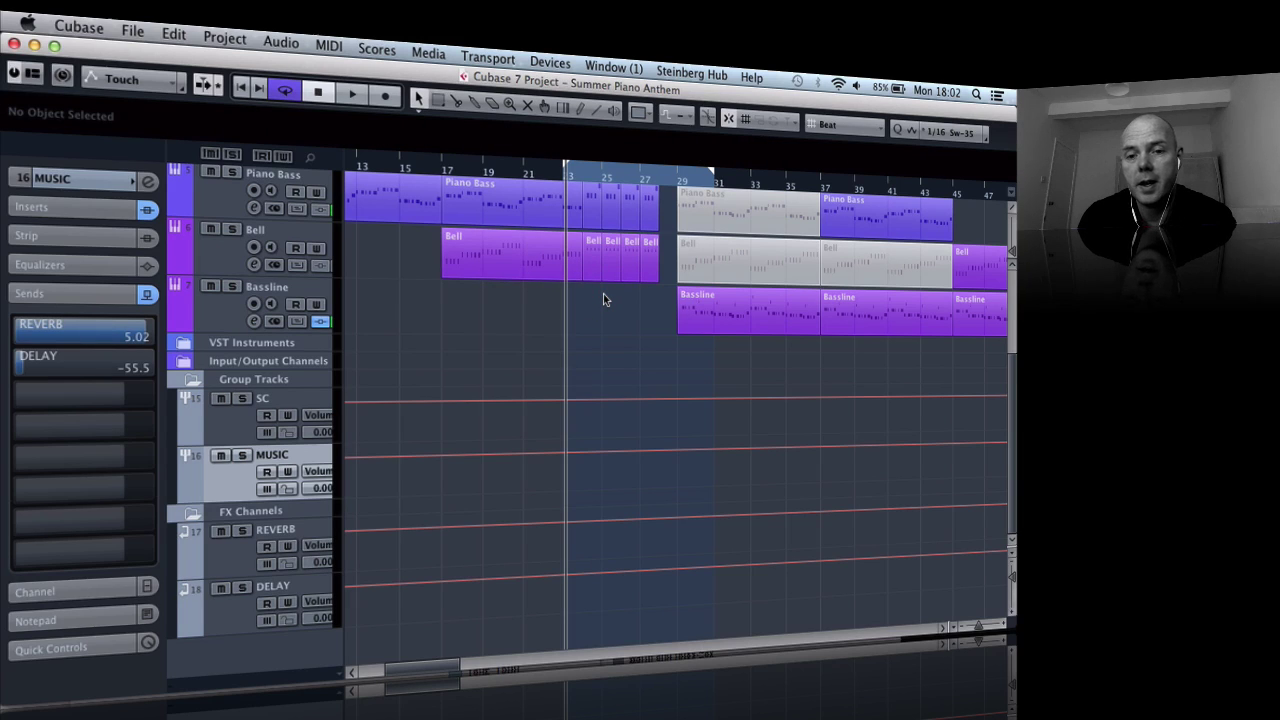
pyautogui.click(556, 172)
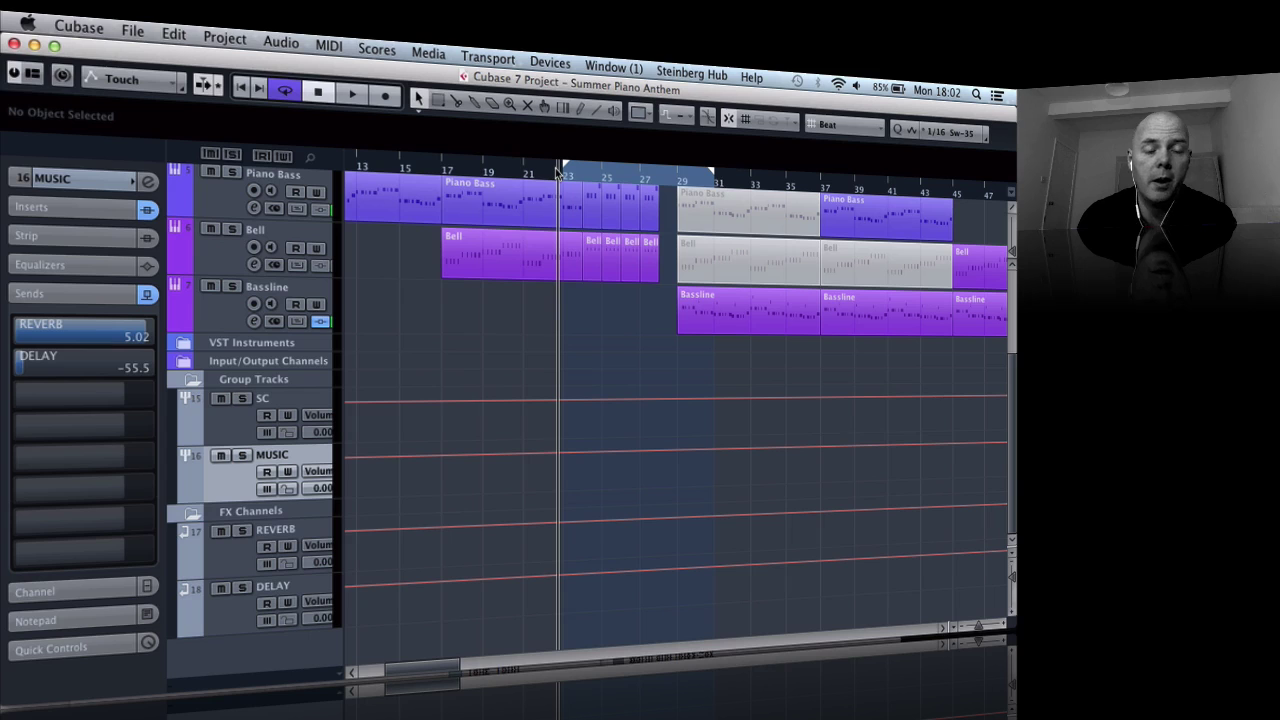
pyautogui.doubleClick(556, 174)
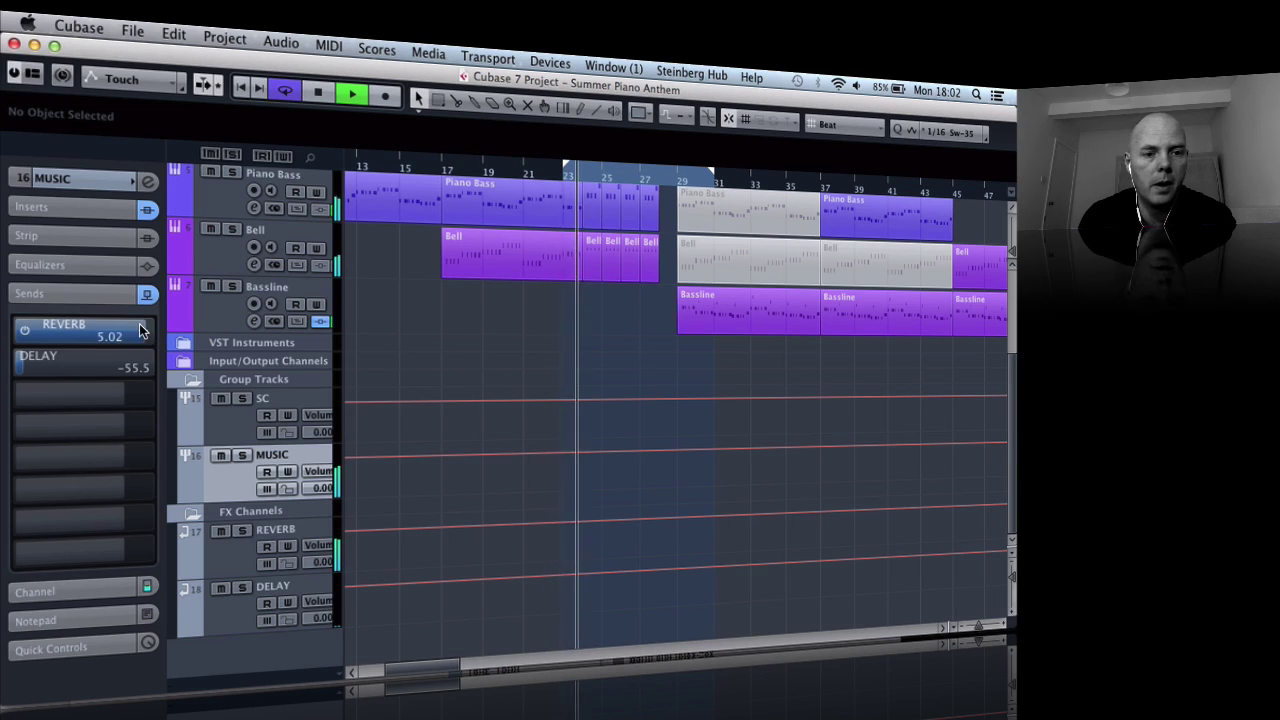
pyautogui.moveTo(148, 336); pyautogui.dragTo(30, 340)
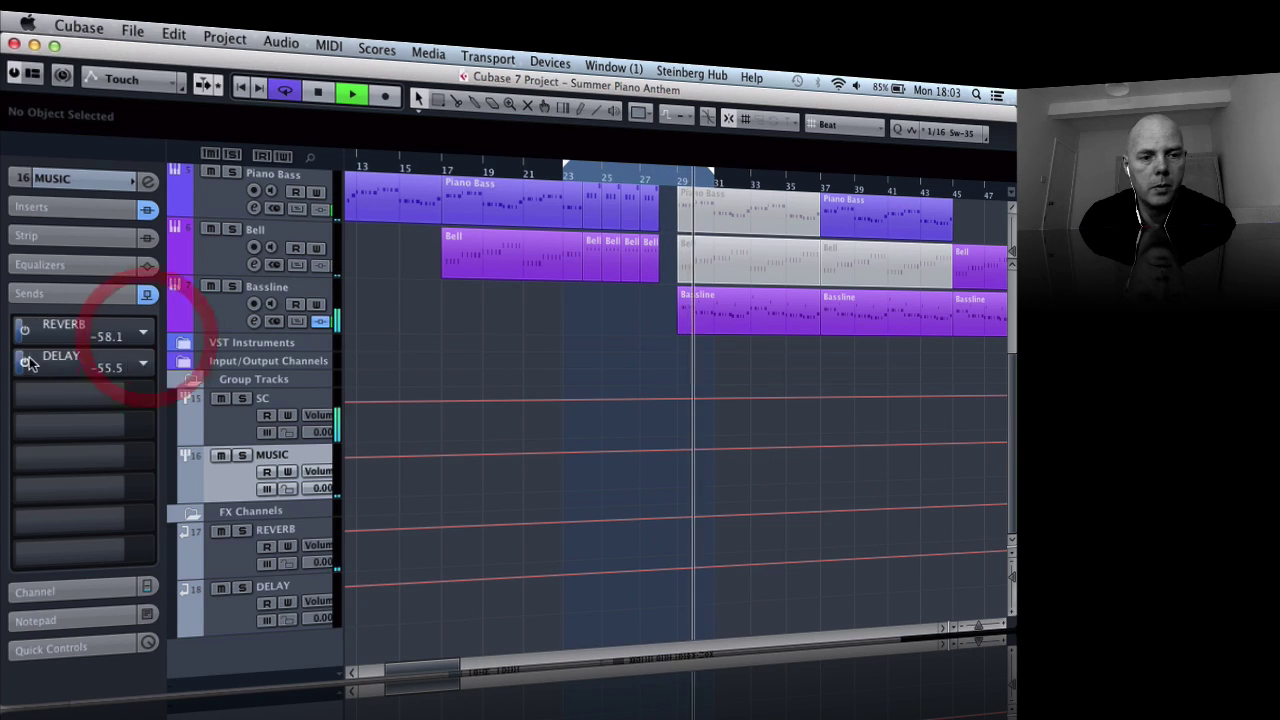
pyautogui.click(562, 168)
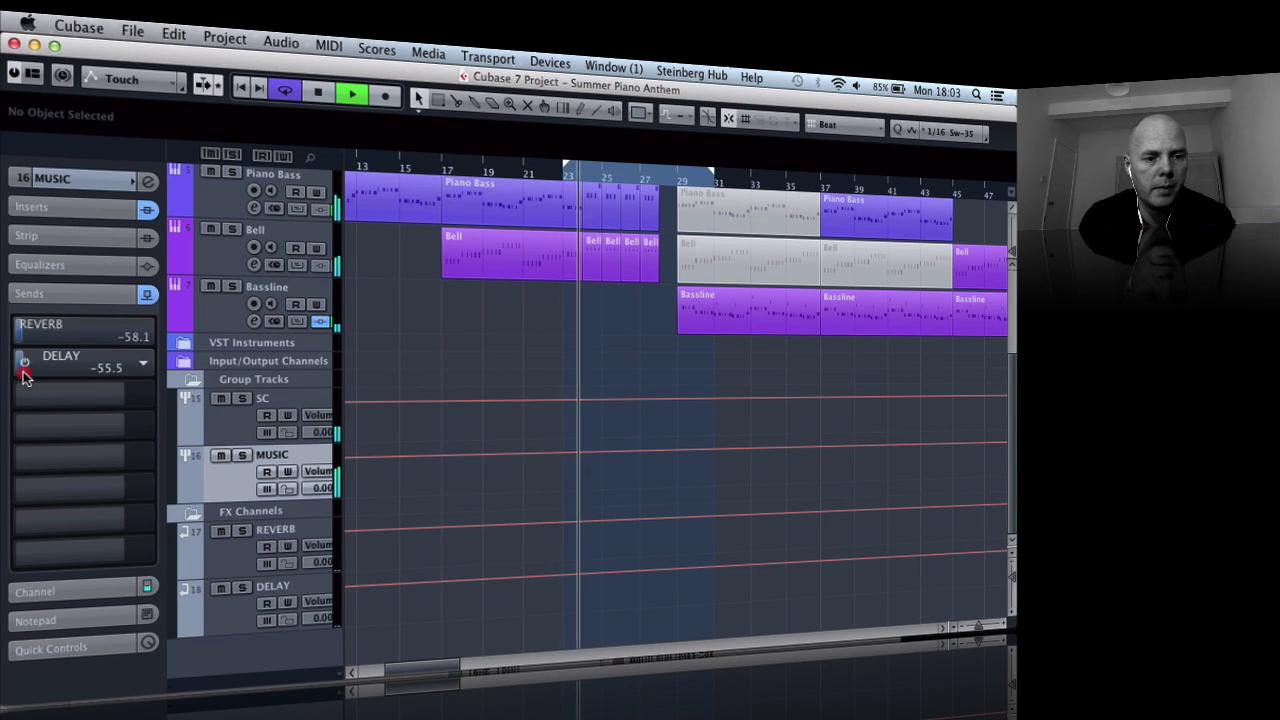
pyautogui.moveTo(28, 368)
pyautogui.mouseDown()
pyautogui.moveTo(65, 384)
pyautogui.moveTo(137, 372)
pyautogui.moveTo(33, 372)
pyautogui.mouseUp()
pyautogui.press('space')
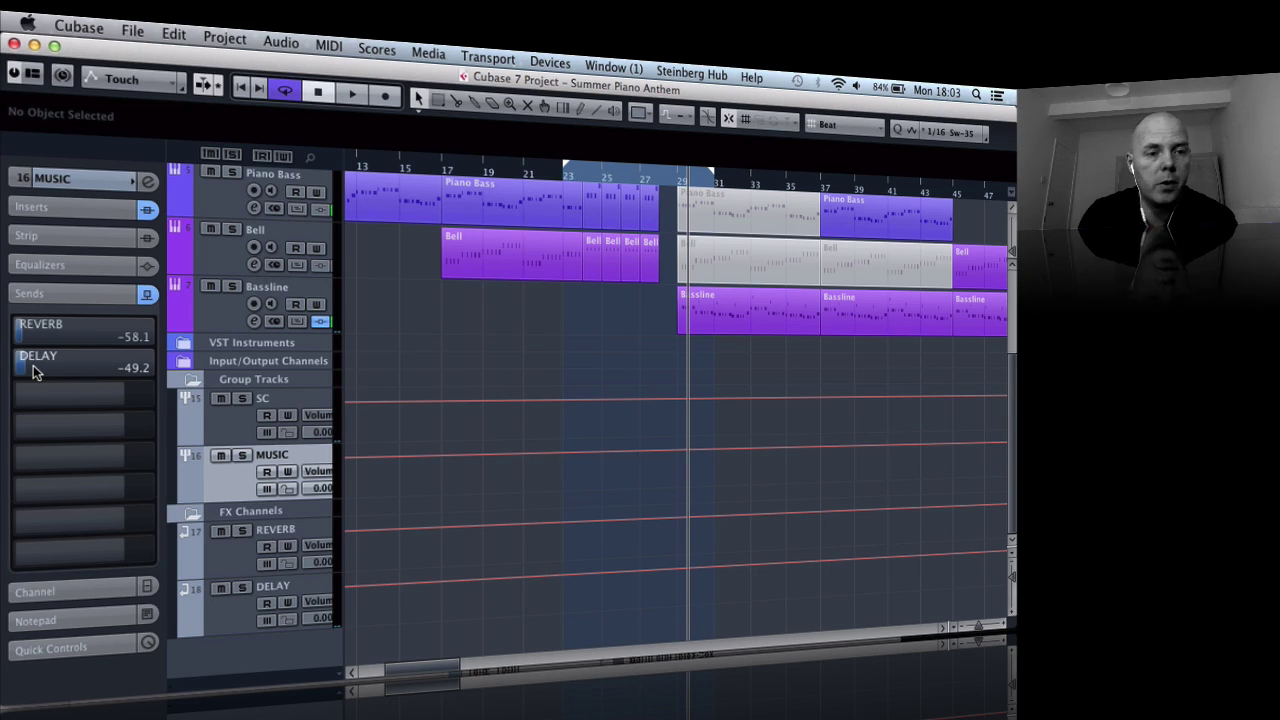
# Step: Open the DualFilter insert of MUSIC and audition its filter position from just before bar 23, leaving it at 11.9
pyautogui.click(67, 204)
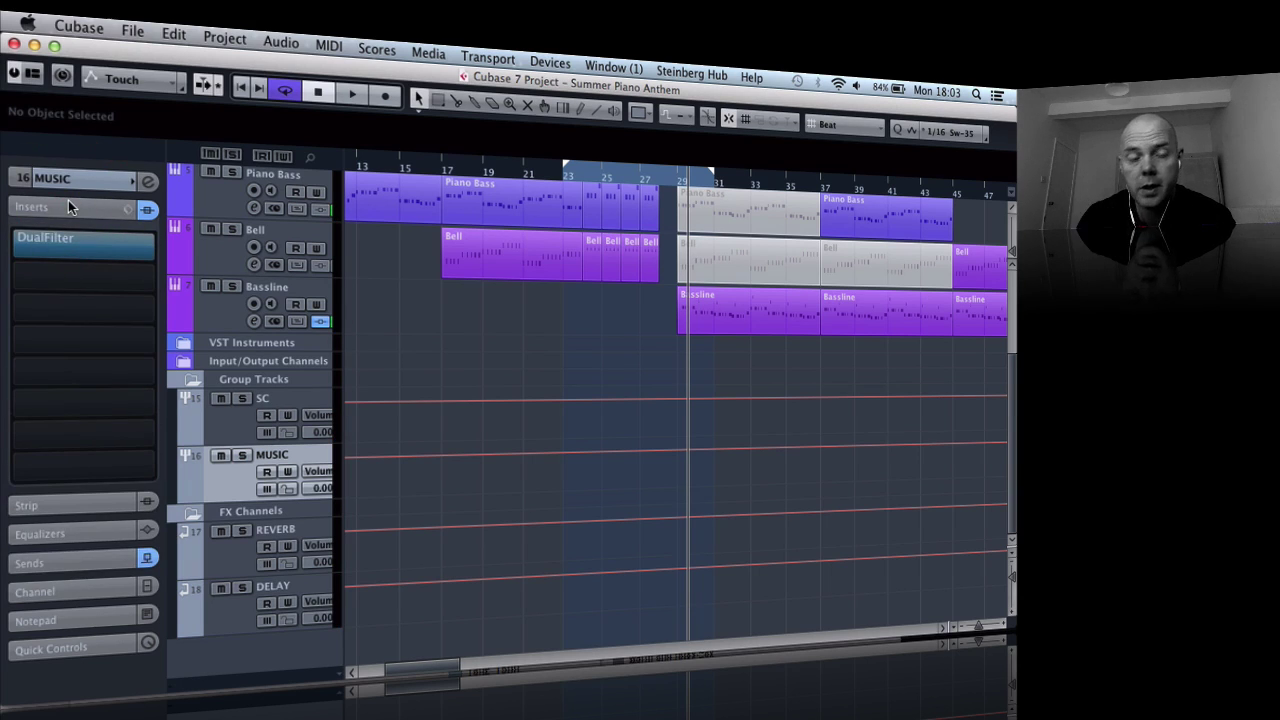
pyautogui.click(98, 238)
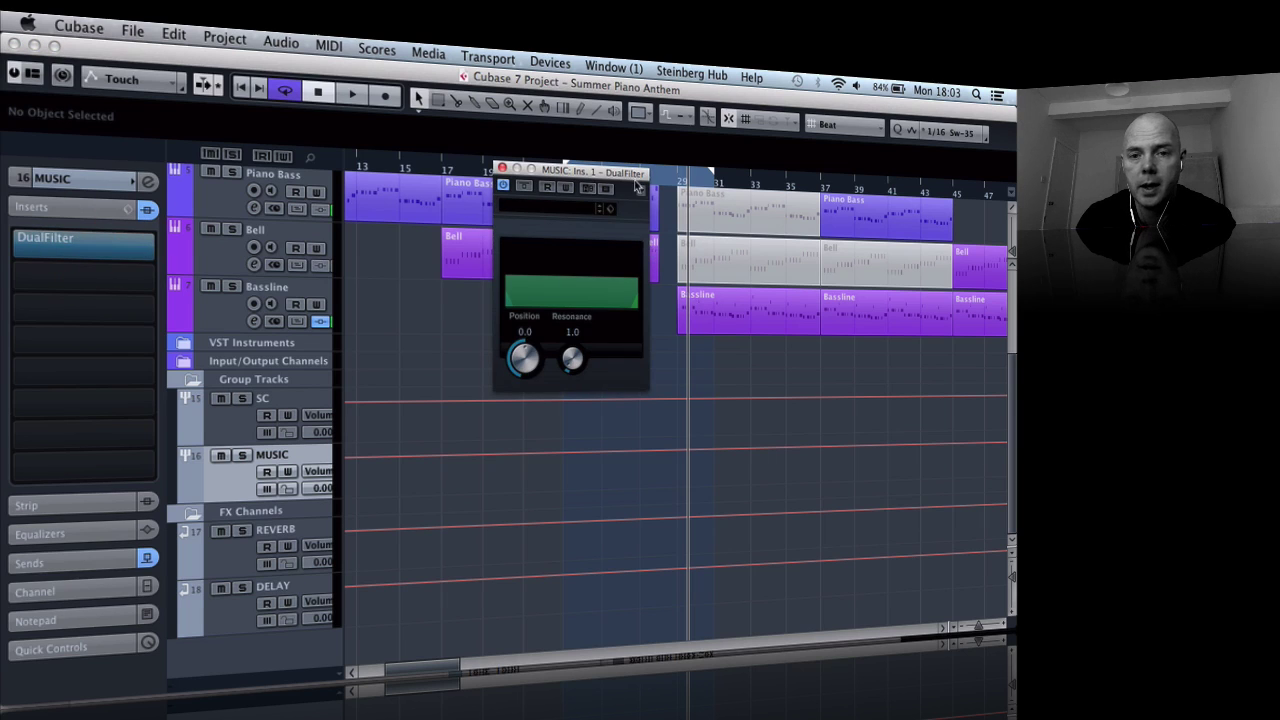
pyautogui.moveTo(637, 178); pyautogui.dragTo(360, 292)
pyautogui.click(557, 175)
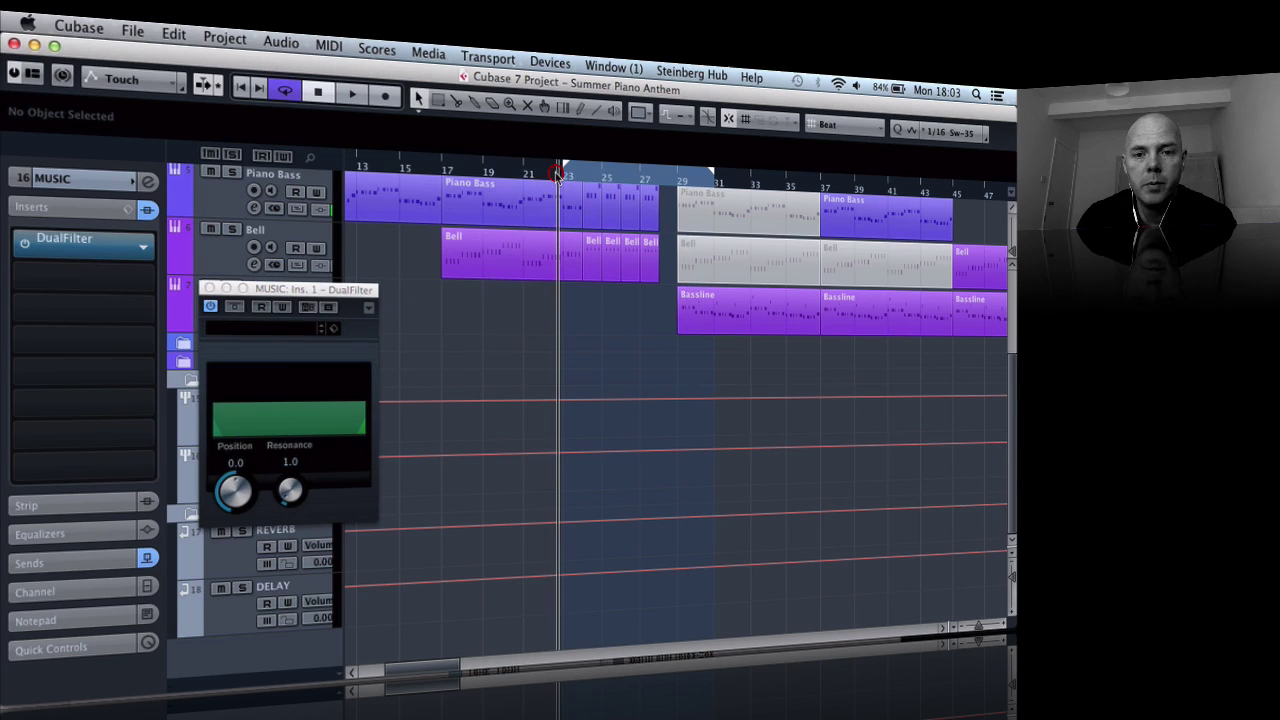
pyautogui.press('space')
pyautogui.moveTo(233, 492)
pyautogui.mouseDown()
pyautogui.moveTo(231, 447)
pyautogui.moveTo(234, 490)
pyautogui.mouseUp()
pyautogui.press('space')
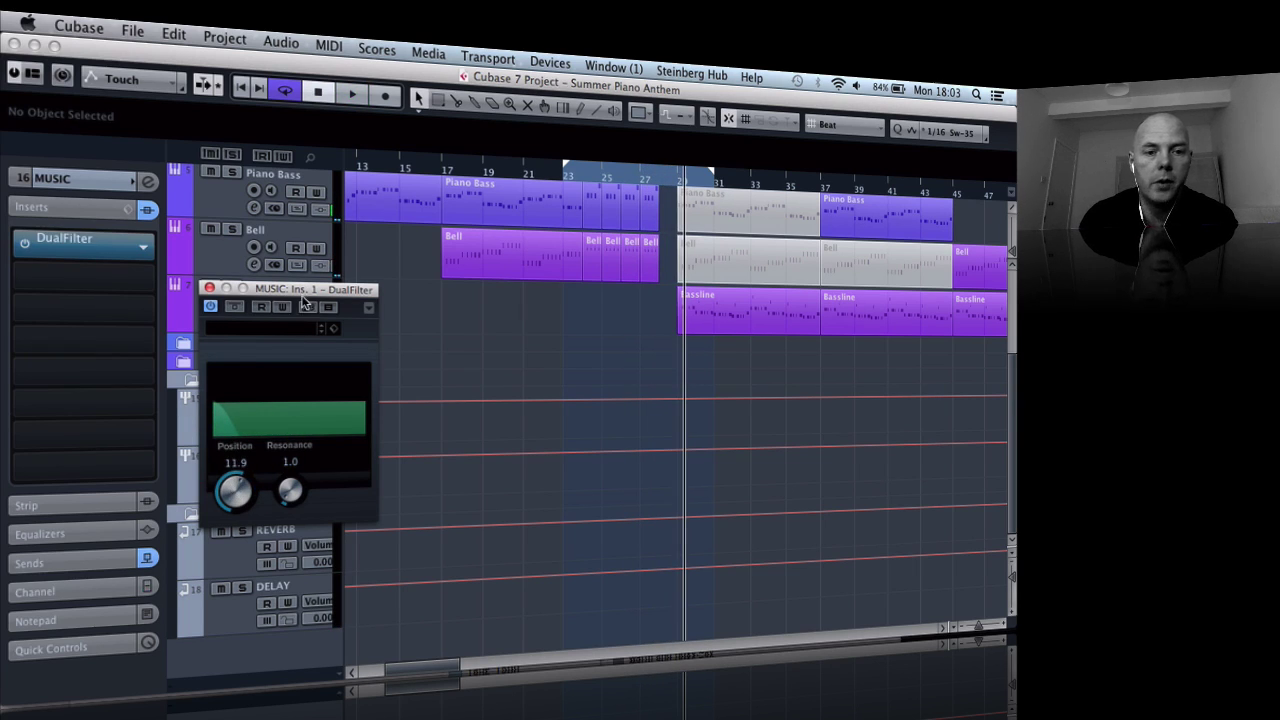
# Step: Move the DualFilter window off the track list and show a MUSIC automation lane assigned to Ins.:1:DualFilter - Pos
pyautogui.moveTo(301, 297); pyautogui.dragTo(697, 408)
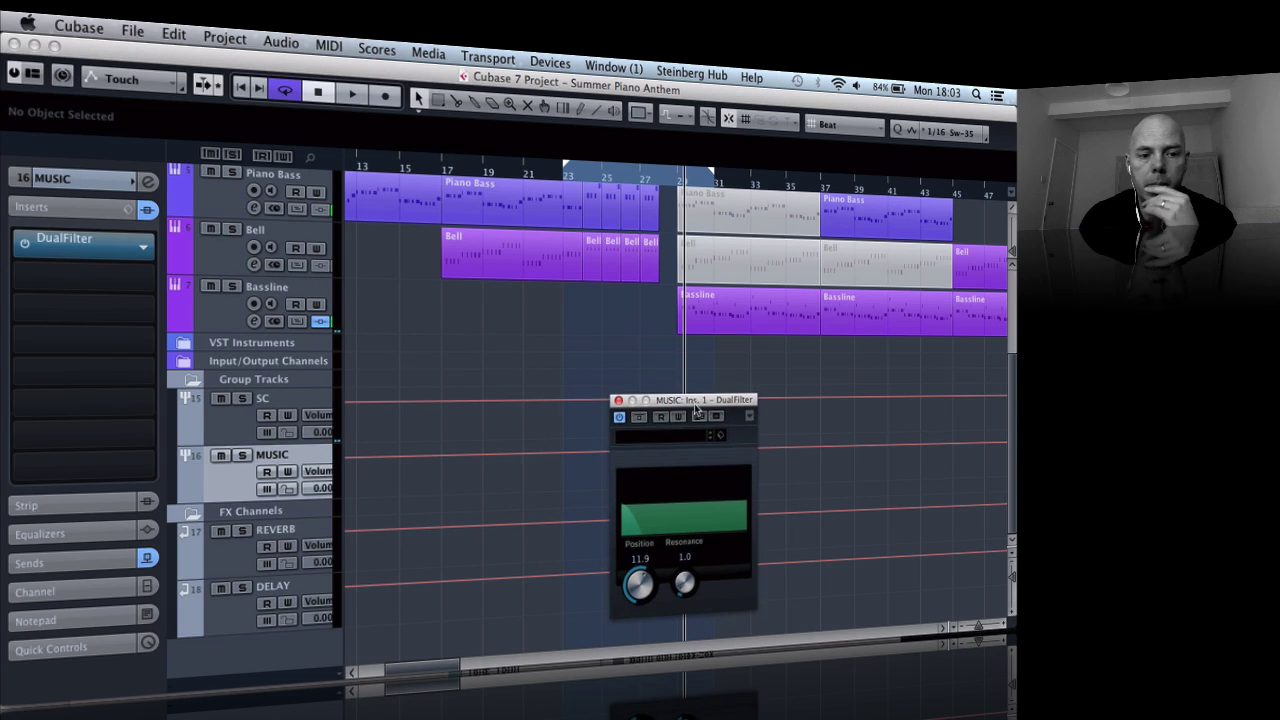
pyautogui.click(553, 166)
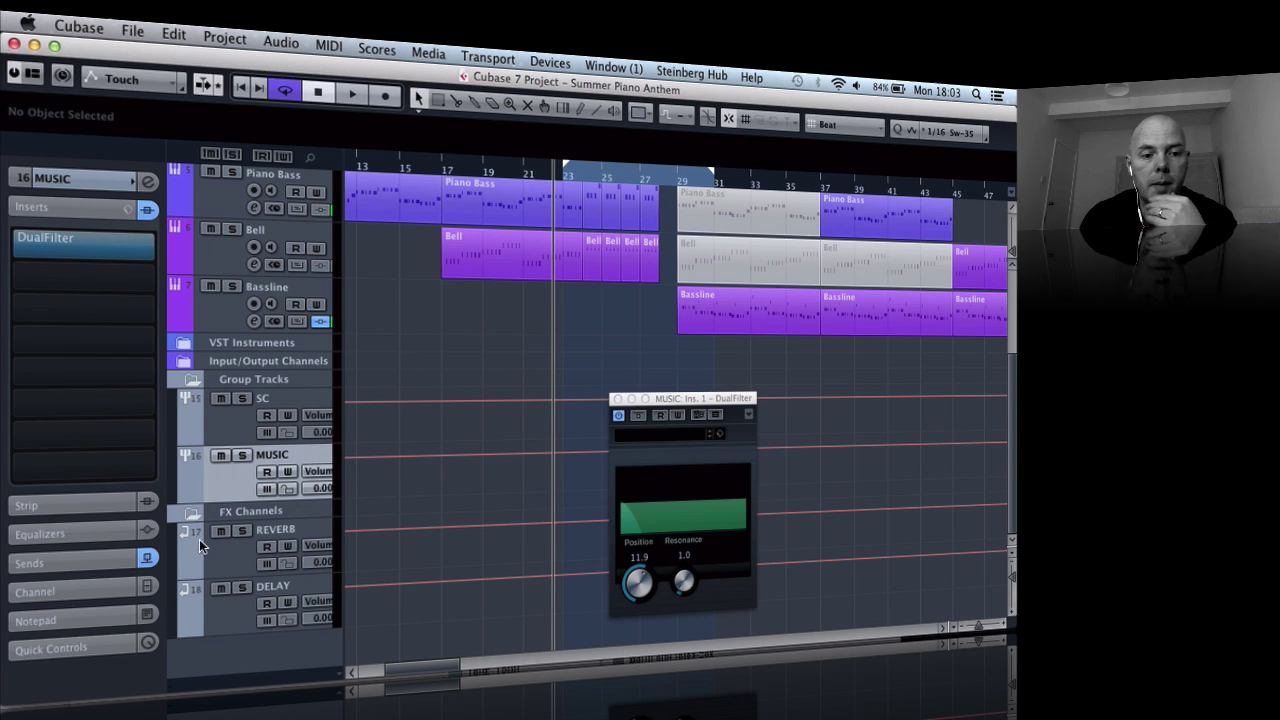
pyautogui.click(187, 495)
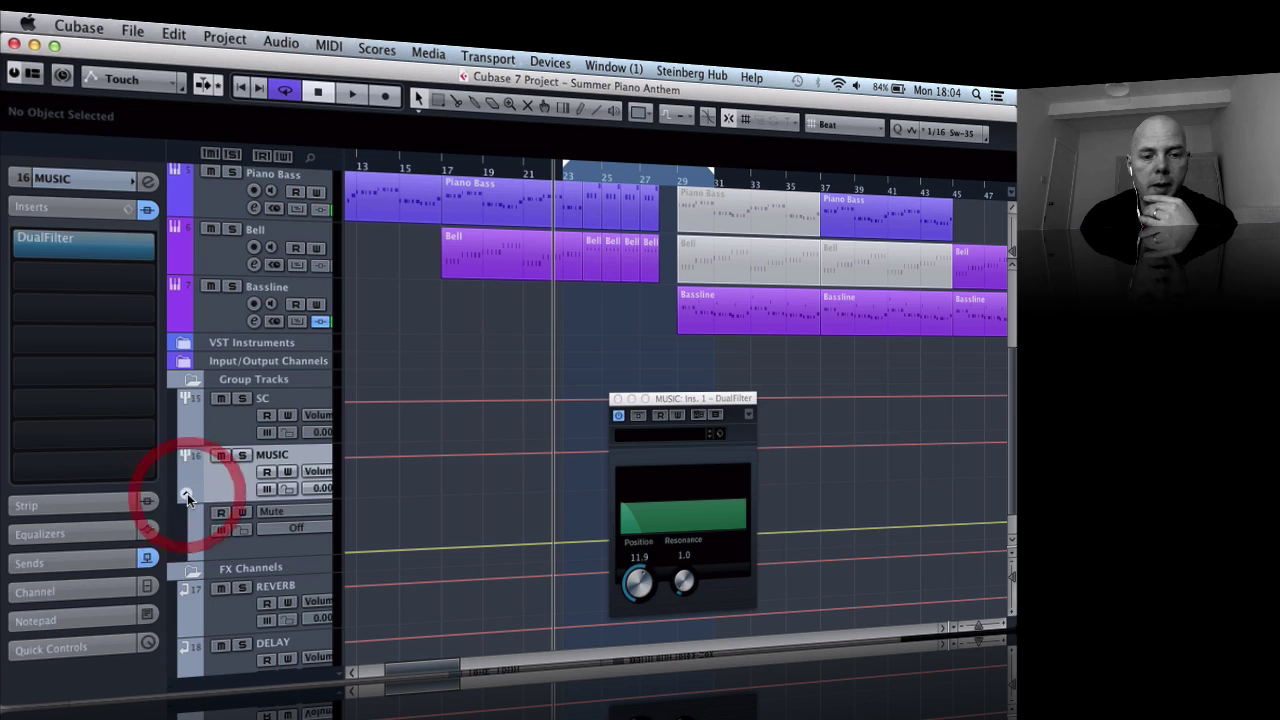
pyautogui.click(320, 511)
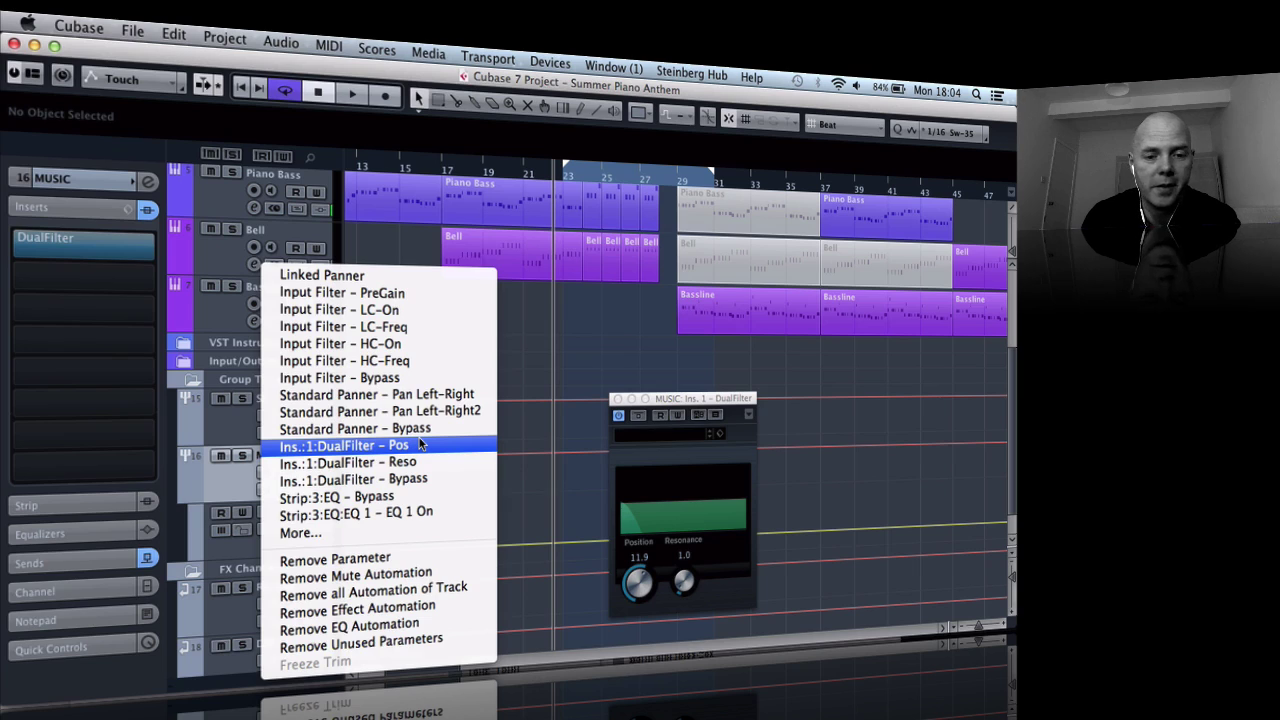
pyautogui.click(348, 452)
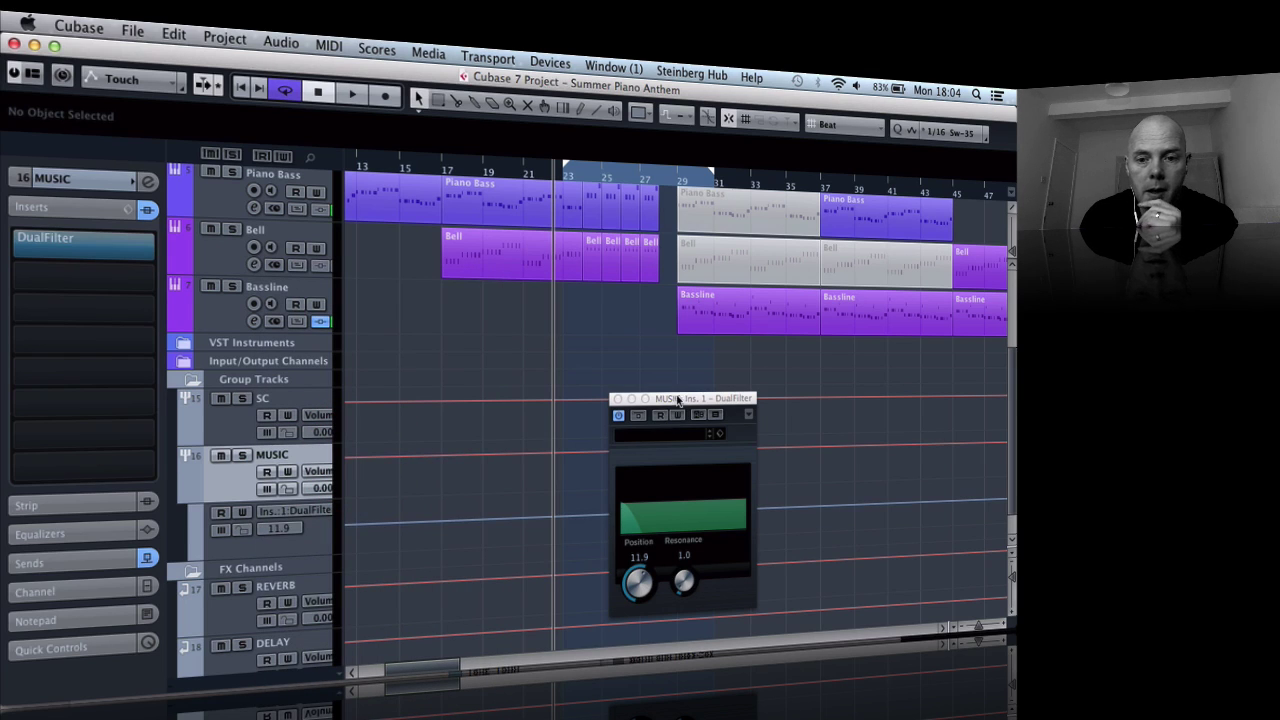
# Step: Enable reading on the DualFilter position lane and place an automation point at bar 23 with value 0.0
pyautogui.moveTo(677, 400); pyautogui.dragTo(829, 376)
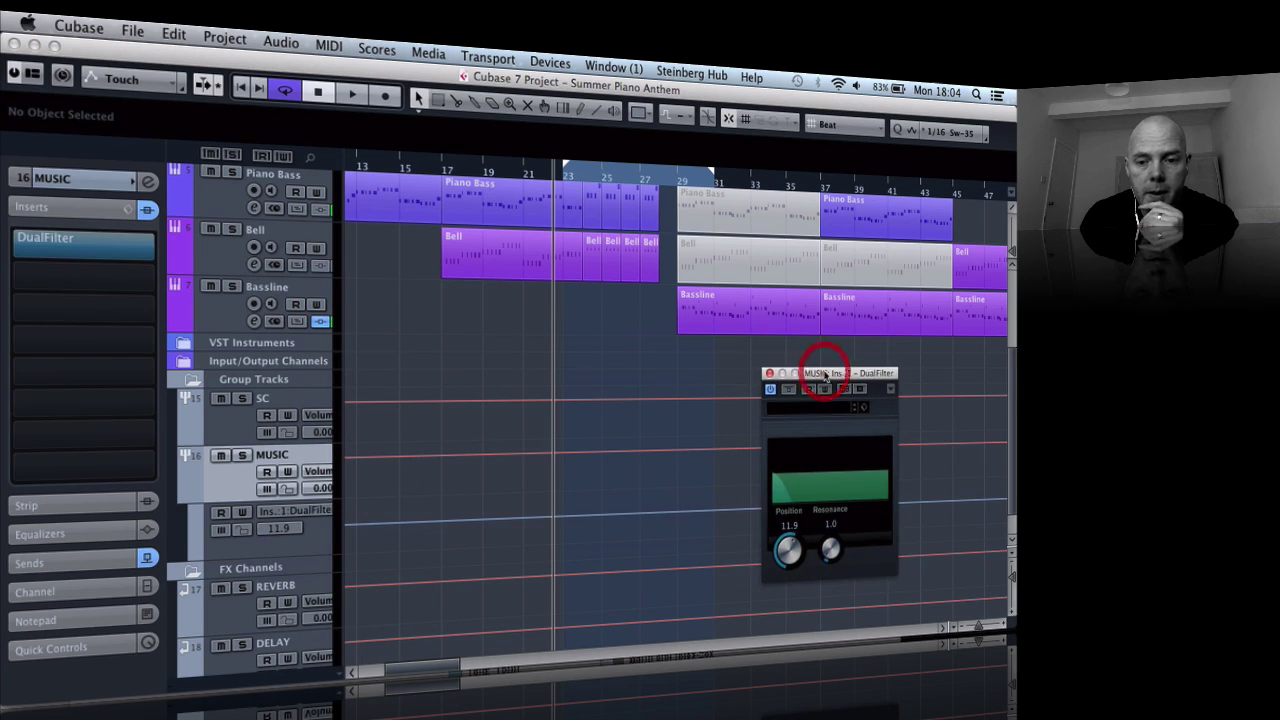
pyautogui.click(563, 516)
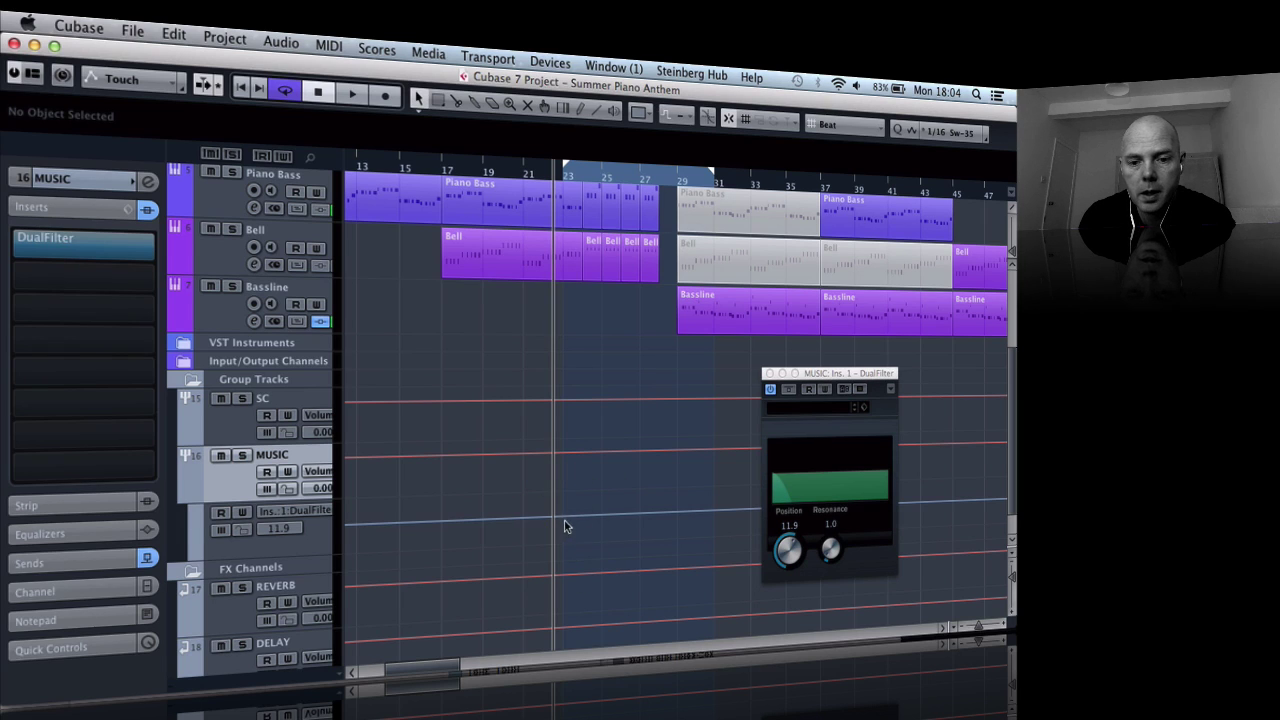
pyautogui.click(224, 515)
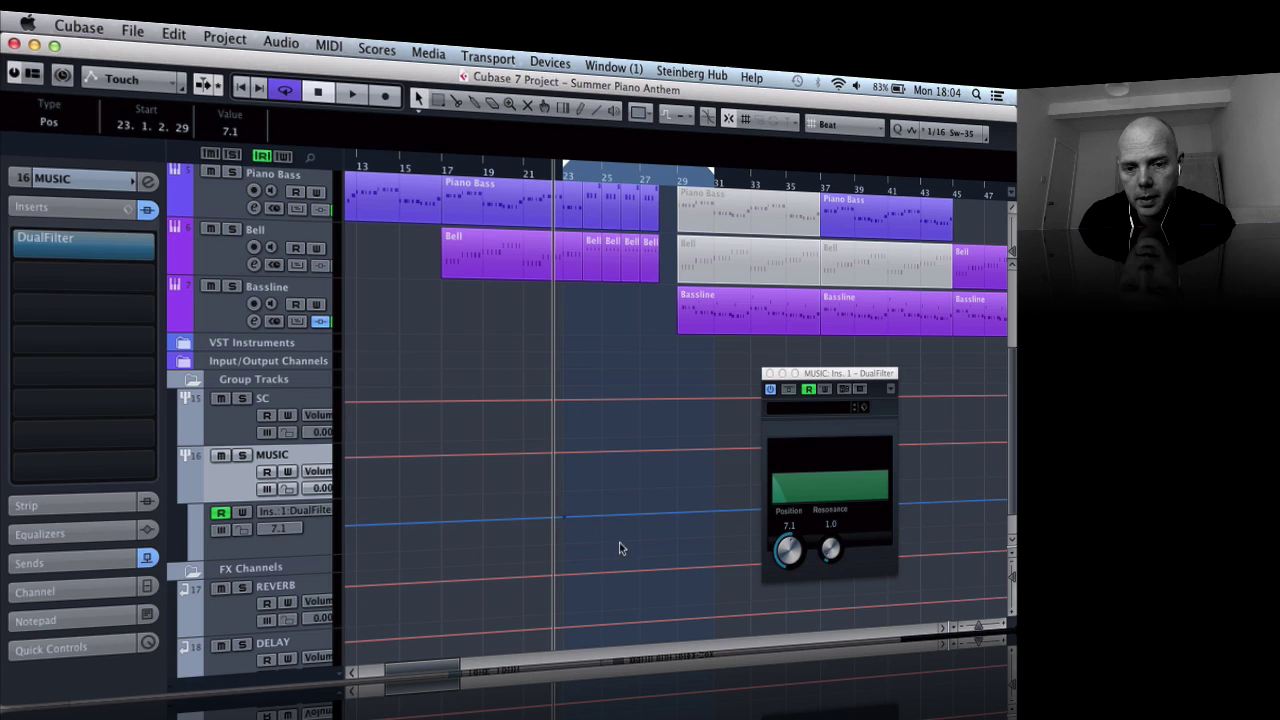
pyautogui.moveTo(563, 519); pyautogui.dragTo(563, 518)
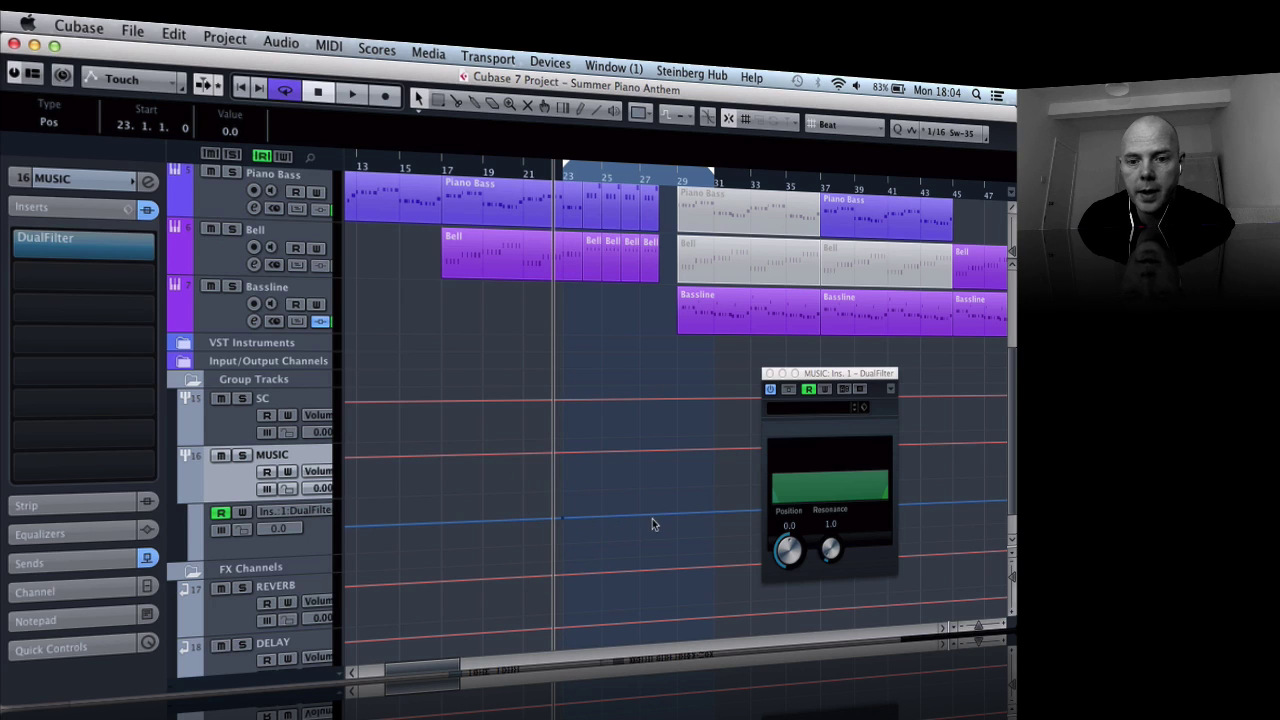
# Step: Add a DualFilter position point at bar 28 and, while auditioning from bar 23, set it to 49.5, then stop playback
pyautogui.moveTo(657, 520); pyautogui.dragTo(657, 498)
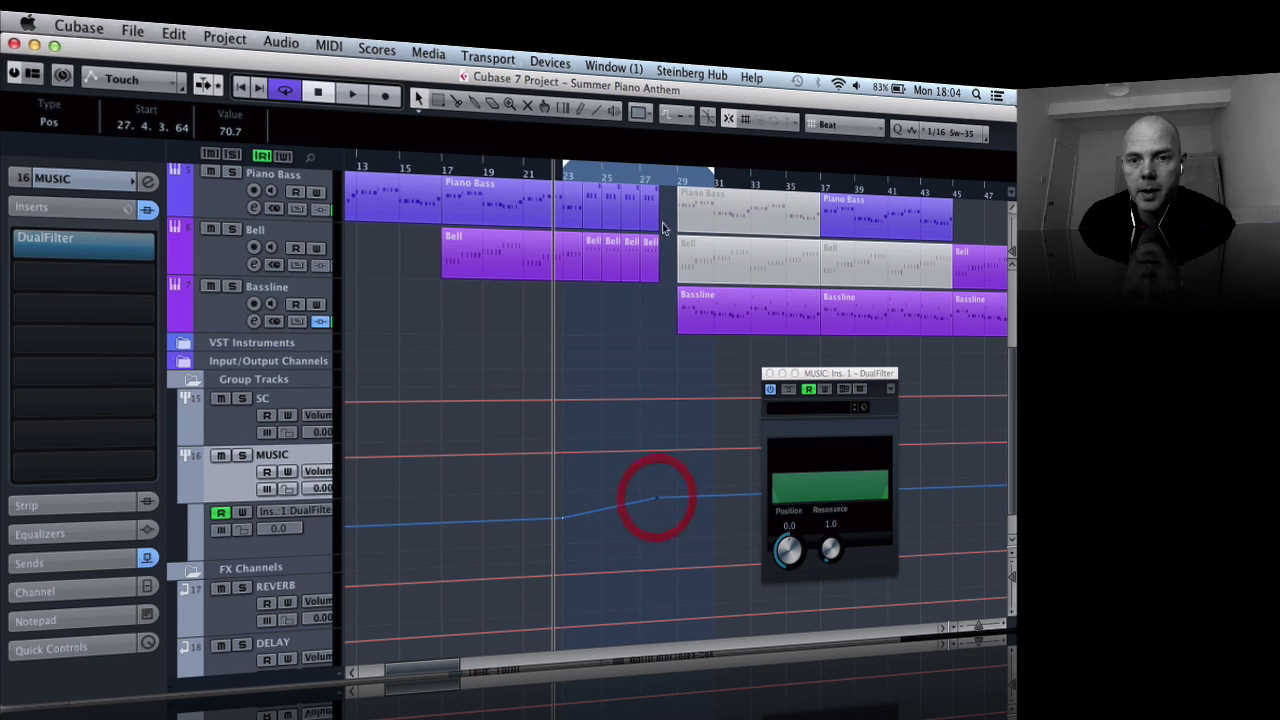
pyautogui.click(631, 176)
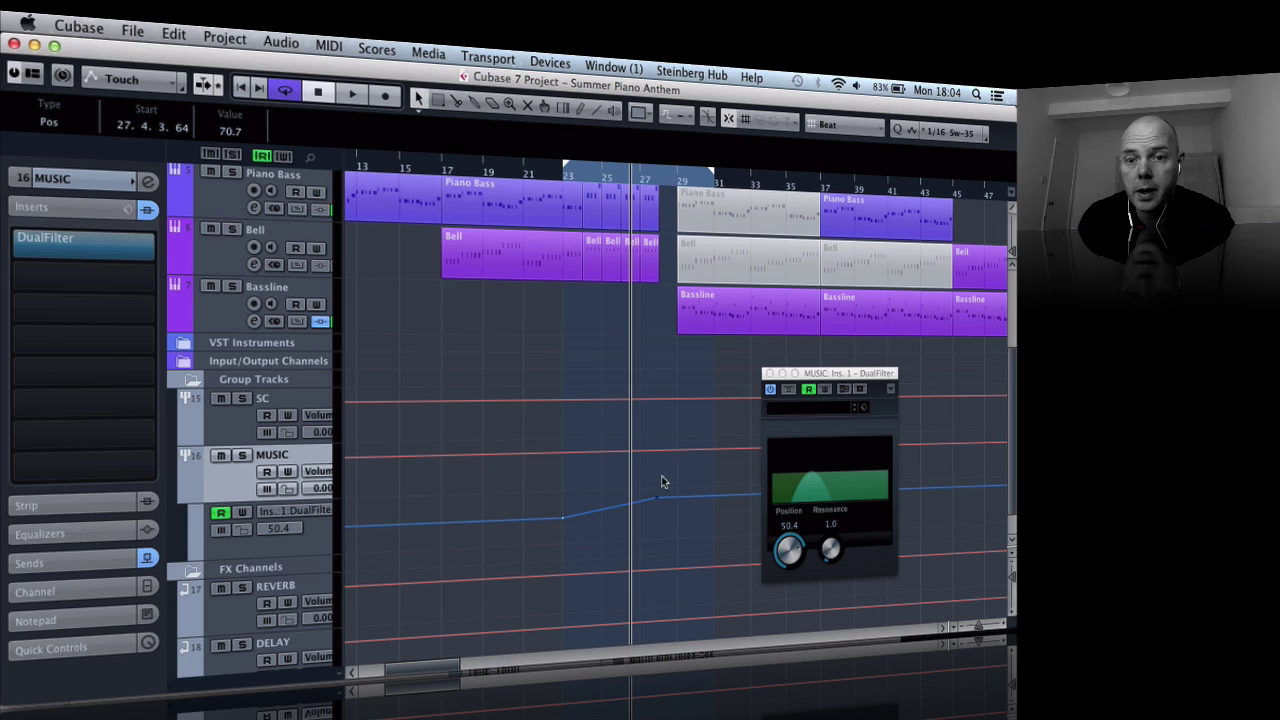
pyautogui.click(563, 174)
pyautogui.press('space')
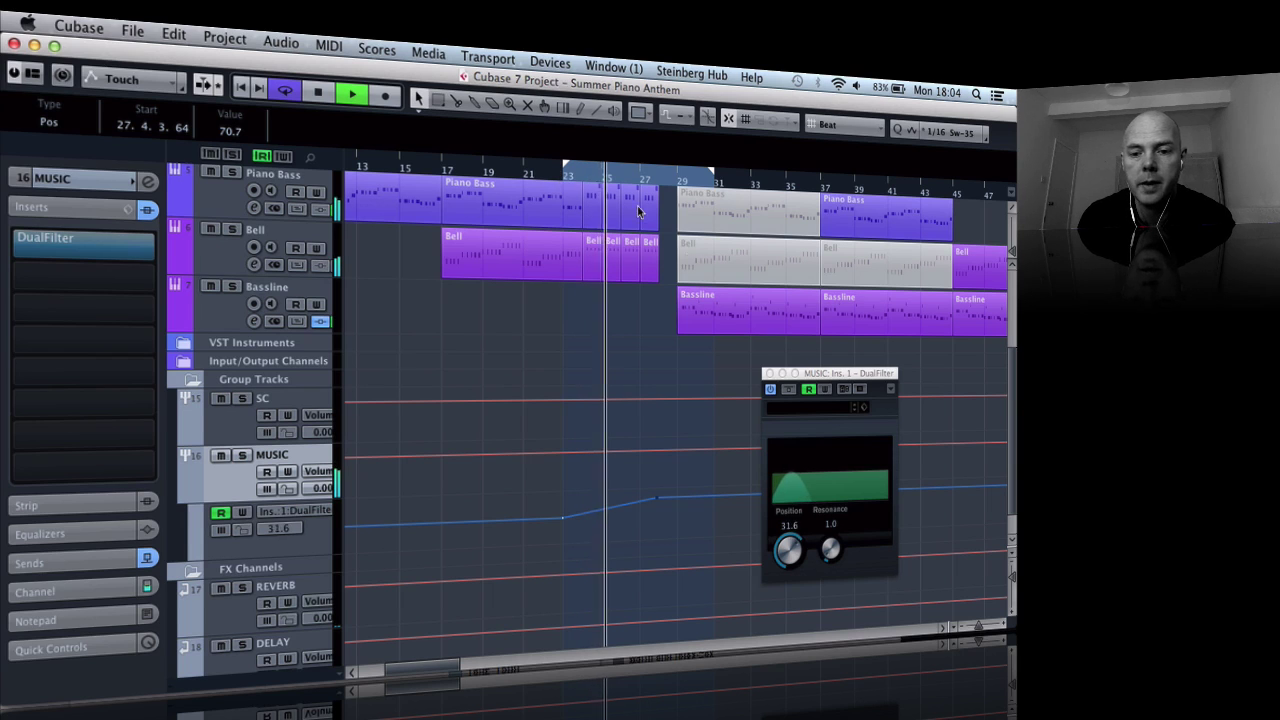
pyautogui.click(658, 502)
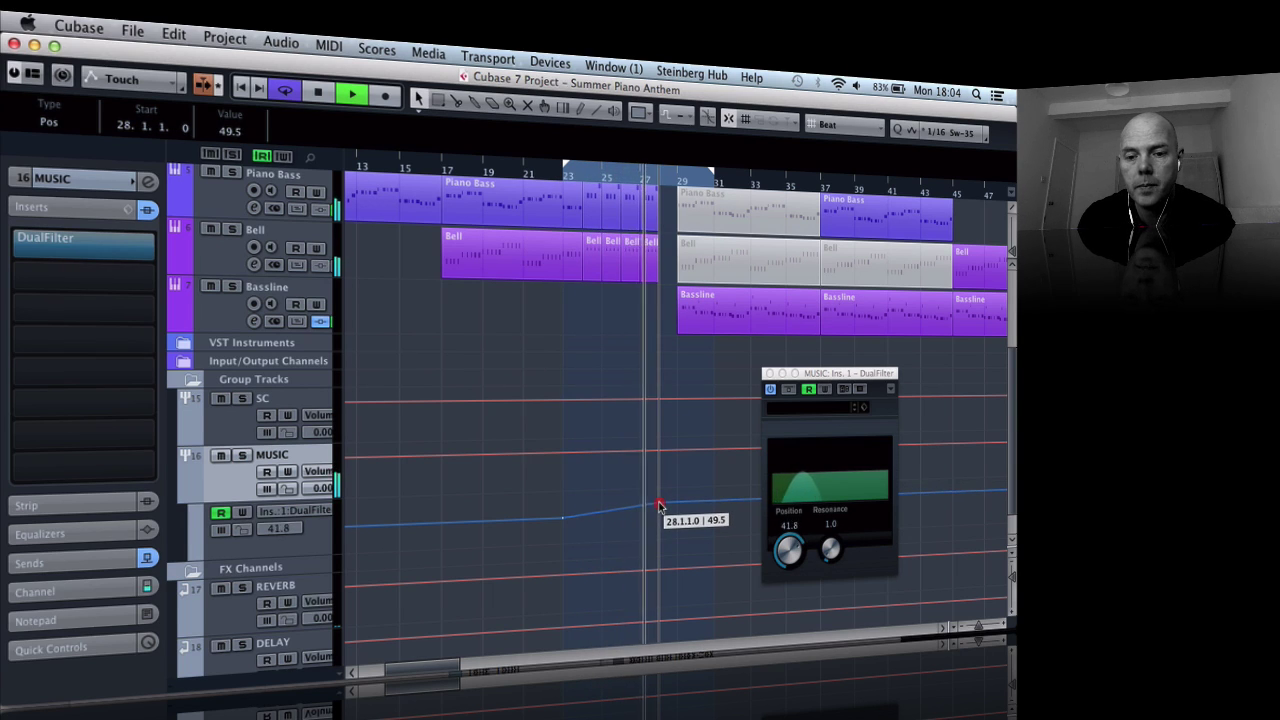
pyautogui.press('space')
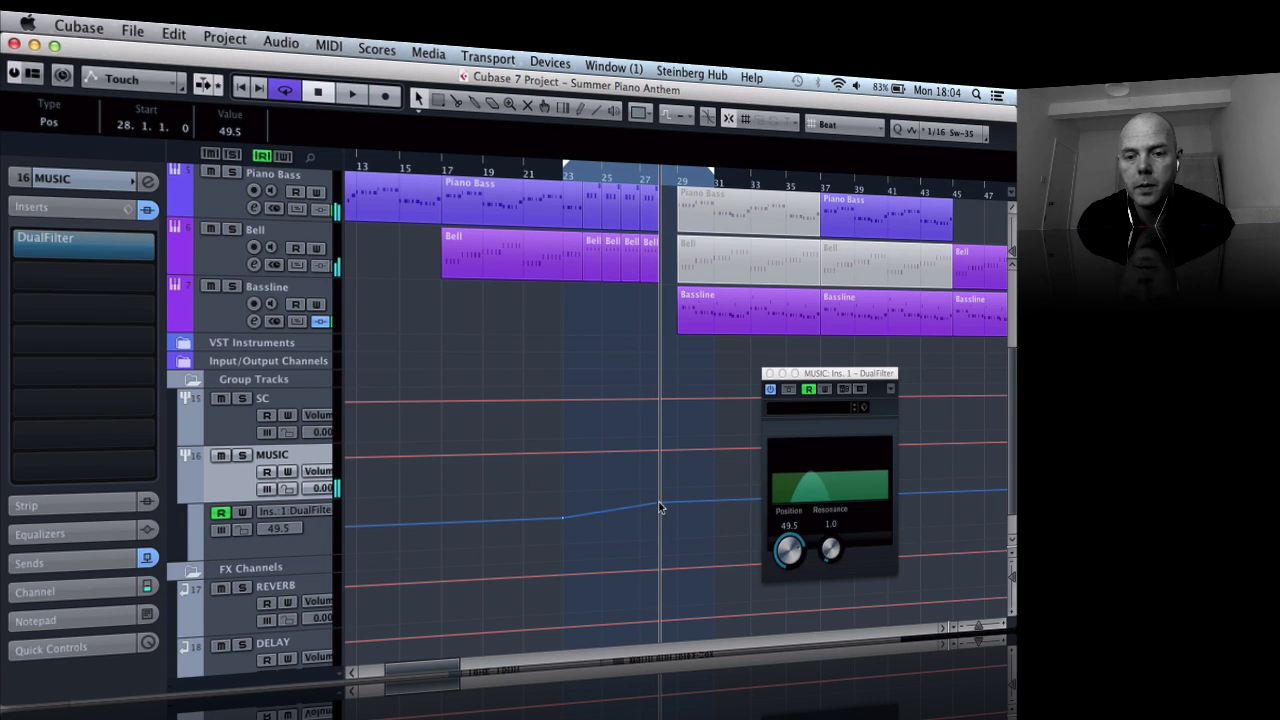
# Step: Enlarge the DualFilter lane and curve its ramp with points at 25.3.1.92 with value 14.8 and 26.4.1.0 with value 28.1
pyautogui.press('h')
pyautogui.press('h')
pyautogui.press('h')
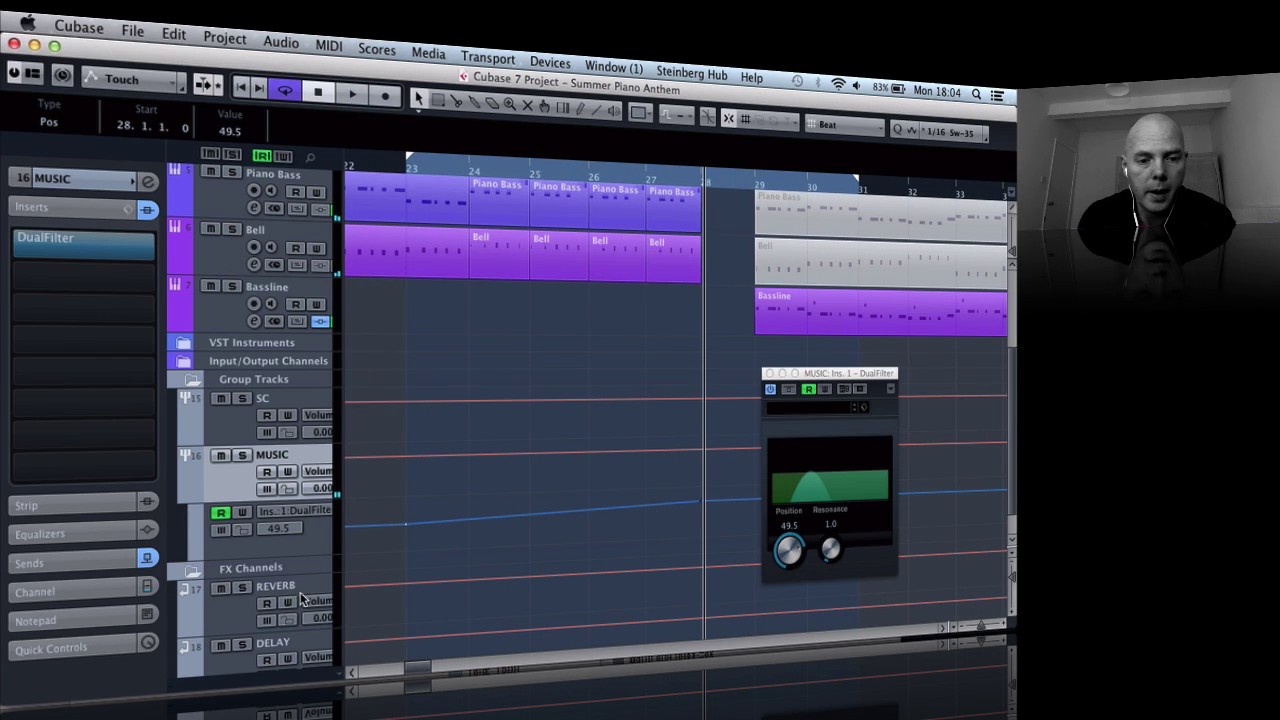
pyautogui.moveTo(301, 554); pyautogui.dragTo(305, 677)
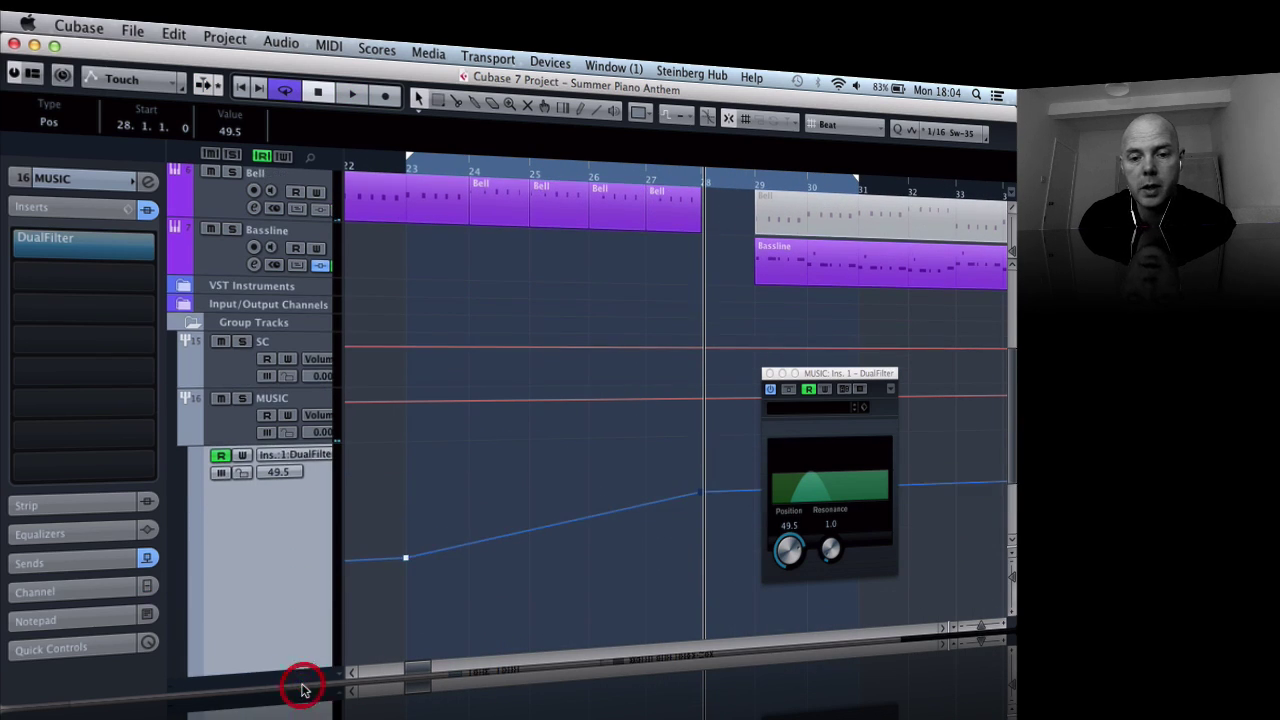
pyautogui.moveTo(560, 527); pyautogui.dragTo(561, 539)
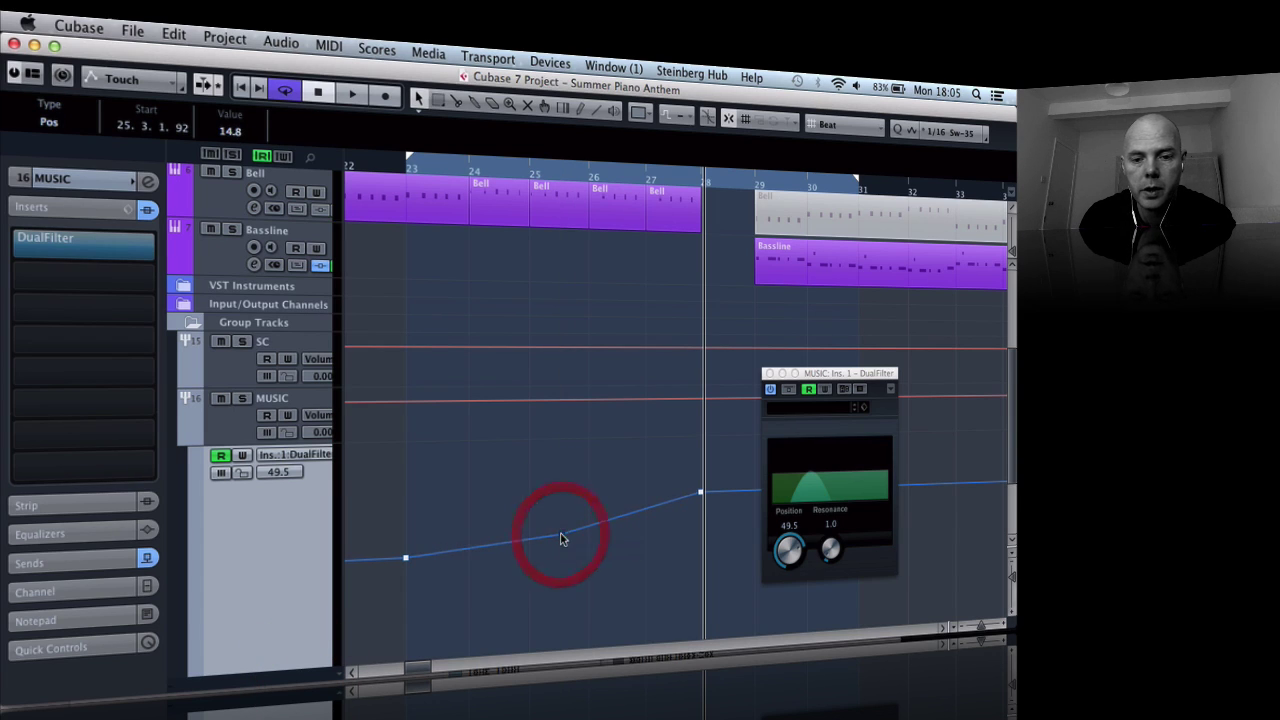
pyautogui.moveTo(640, 517); pyautogui.dragTo(631, 520)
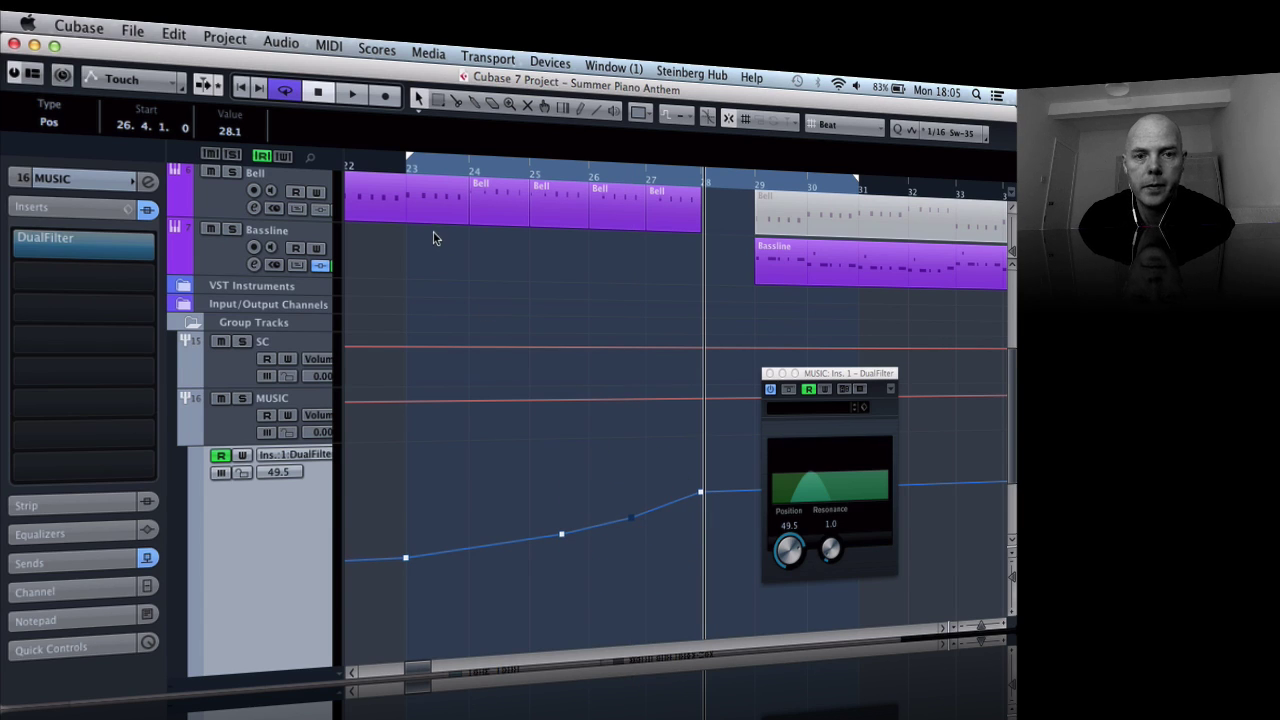
# Step: Audition the curved filter sweep from bar 23 into bar 29 with the system volume raised, and stop playback
pyautogui.doubleClick(405, 168)
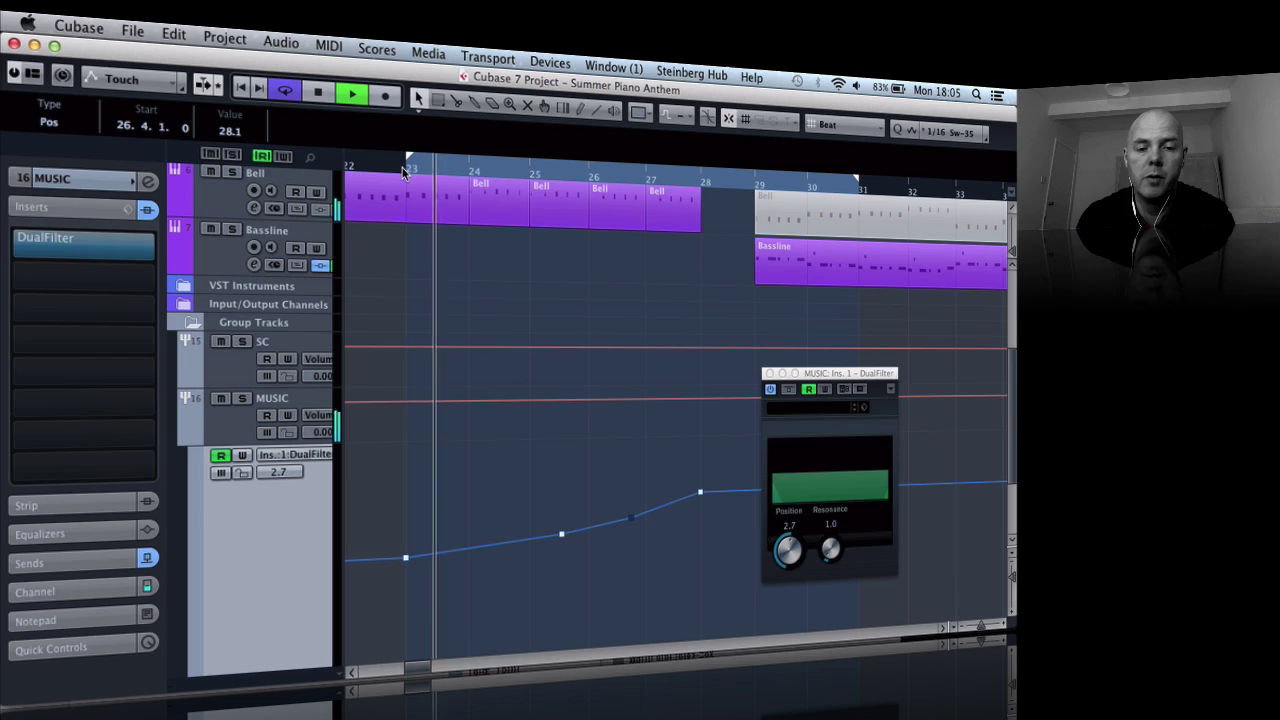
pyautogui.press('XF86AudioRaiseVolume')
pyautogui.press('XF86AudioRaiseVolume')
pyautogui.press('XF86AudioRaiseVolume')
pyautogui.press('XF86AudioRaiseVolume')
pyautogui.press('XF86AudioRaiseVolume')
pyautogui.press('XF86AudioRaiseVolume')
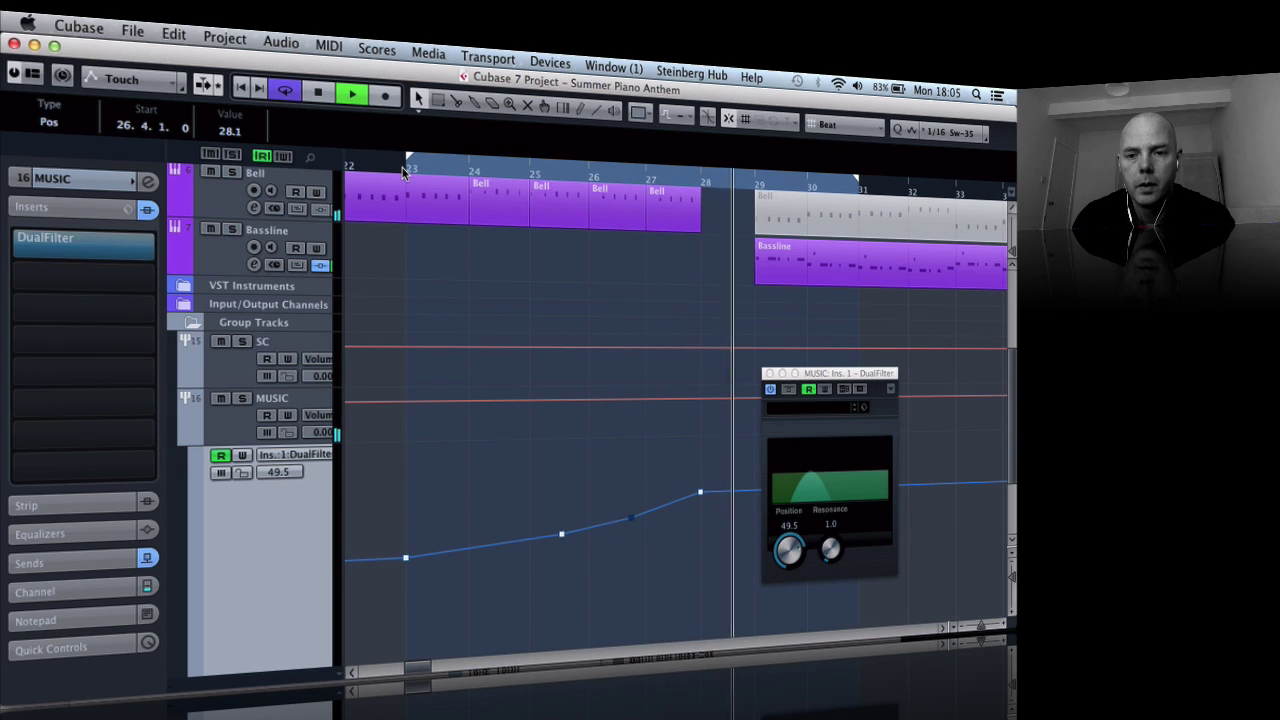
pyautogui.press('space')
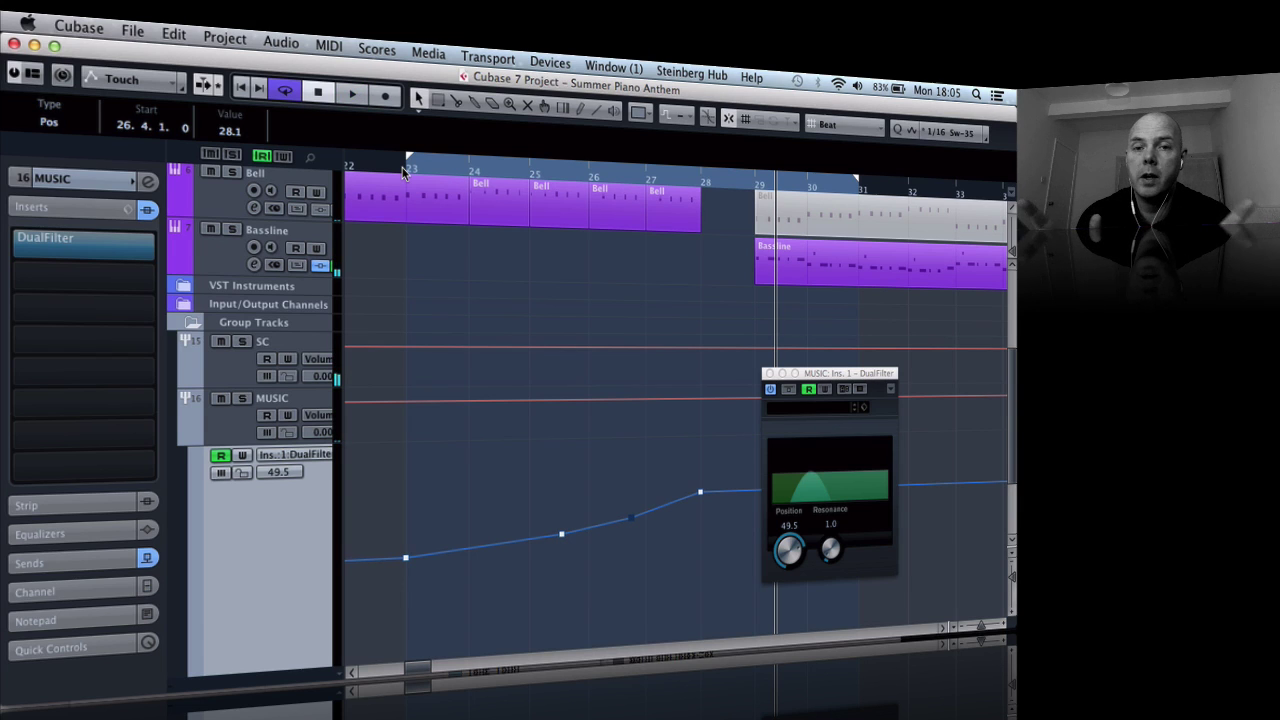
# Step: Show the sends of the MUSIC group and add a second automation lane beneath its DualFilter lane
pyautogui.click(240, 422)
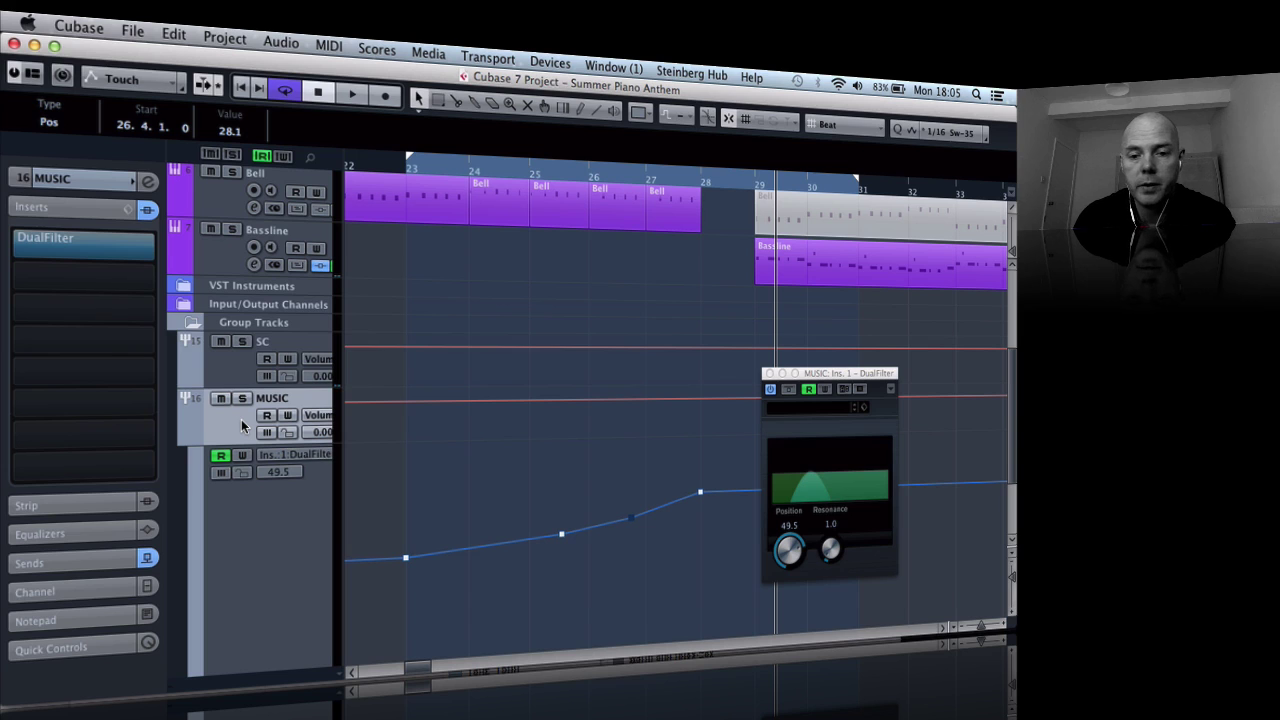
pyautogui.click(50, 566)
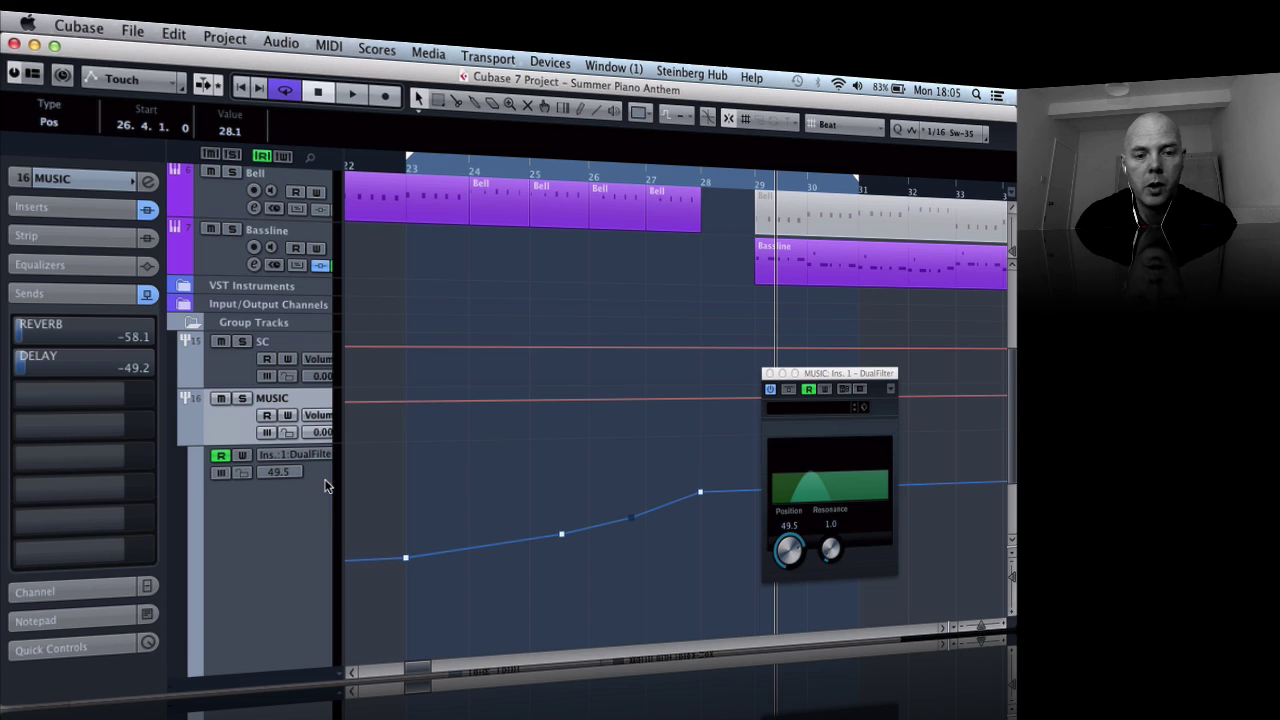
pyautogui.scroll(-4, 323, 495)
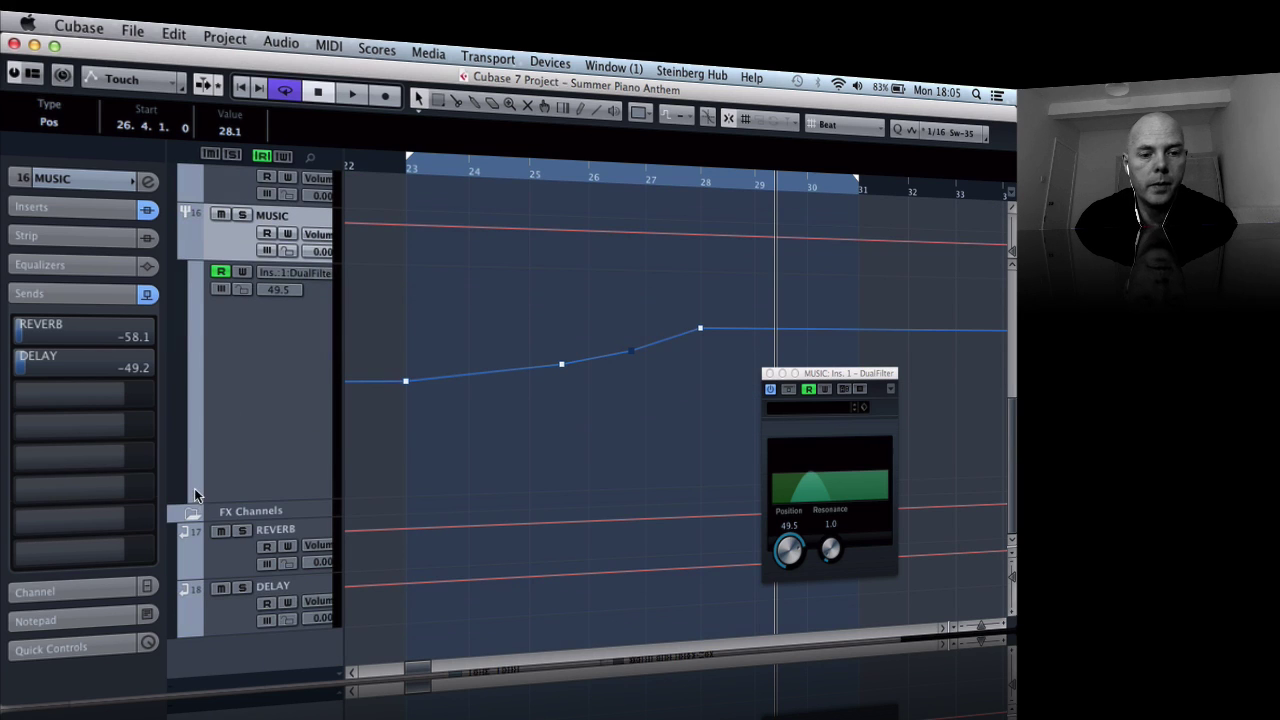
pyautogui.click(196, 498)
pyautogui.click(287, 504)
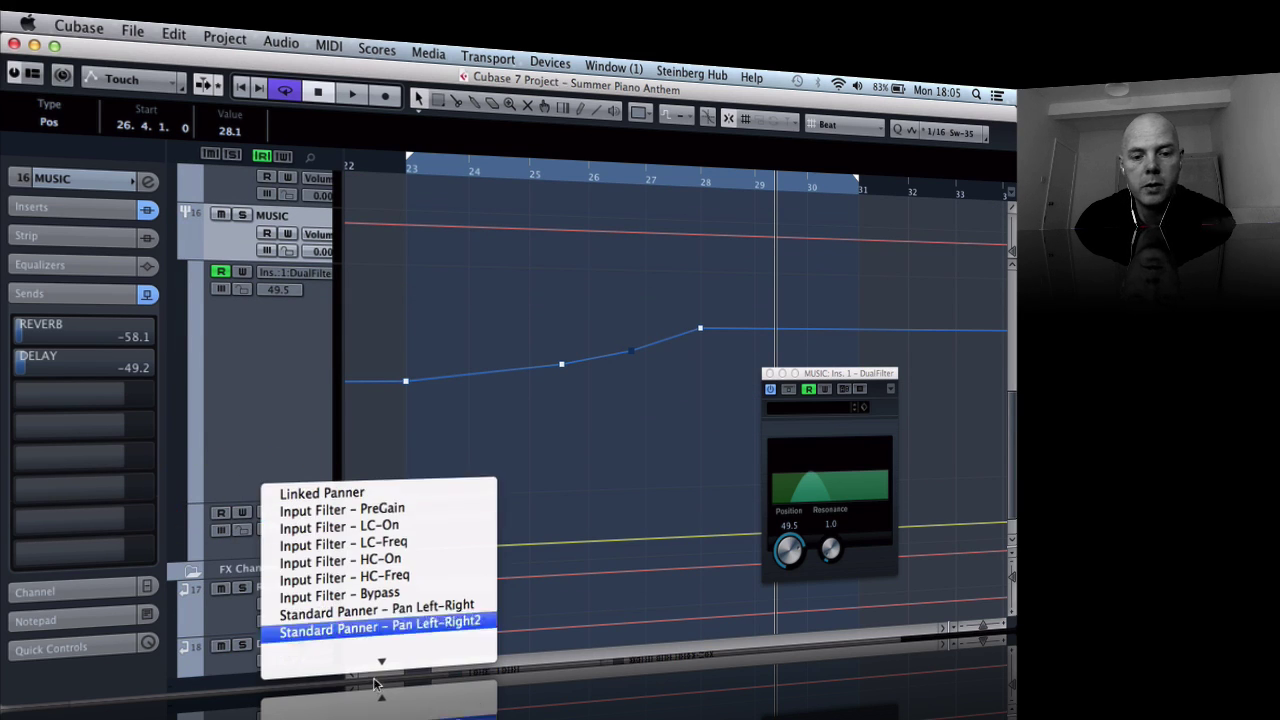
pyautogui.moveTo(380, 684)
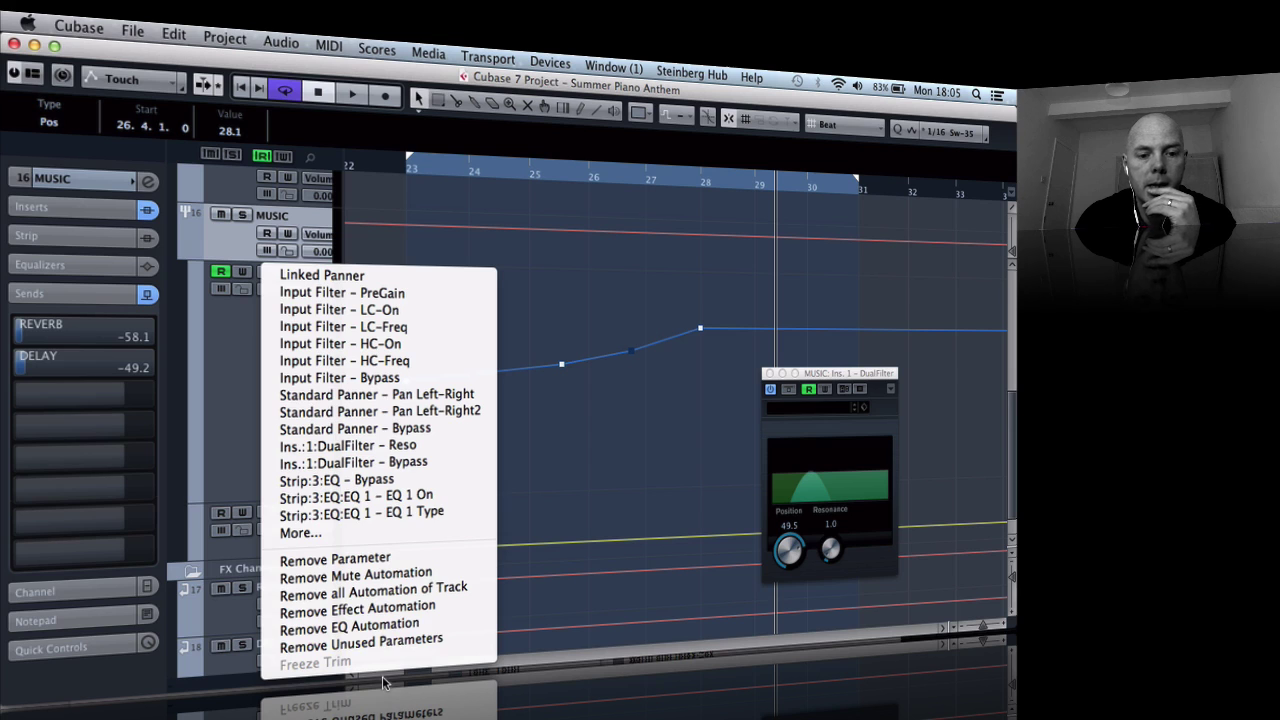
pyautogui.click(343, 531)
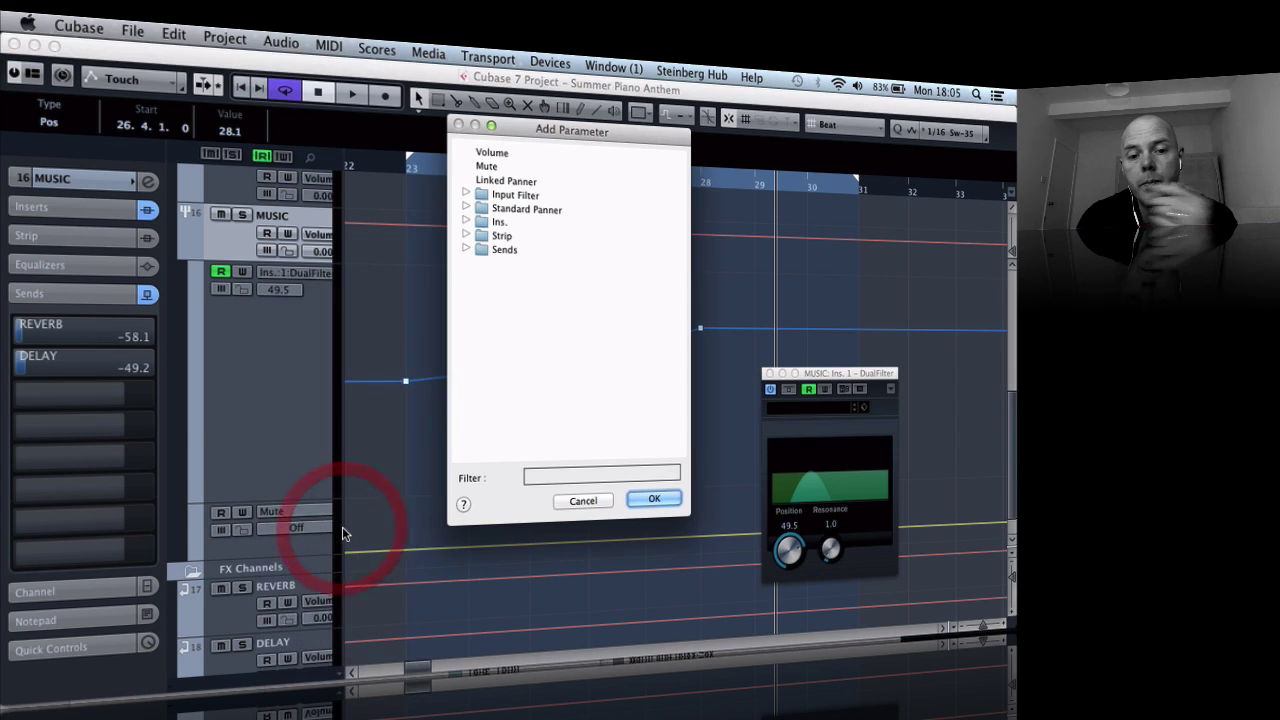
pyautogui.click(466, 249)
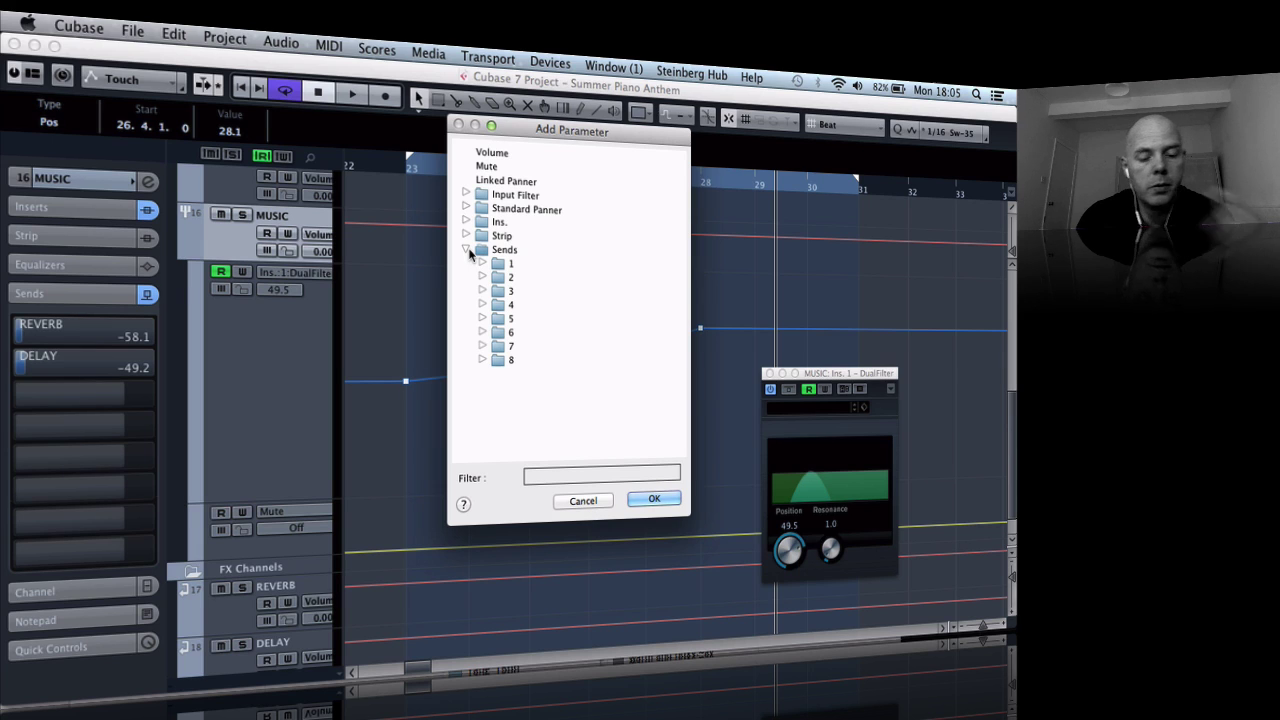
pyautogui.click(482, 264)
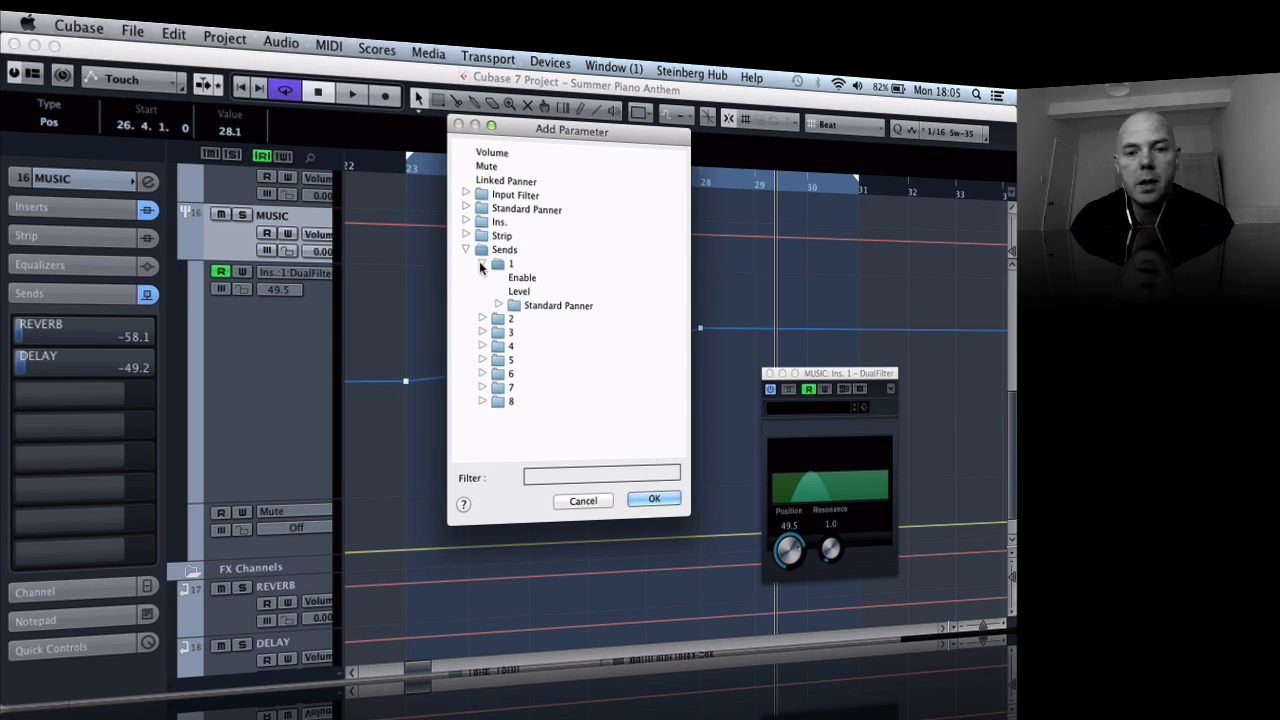
pyautogui.click(481, 263)
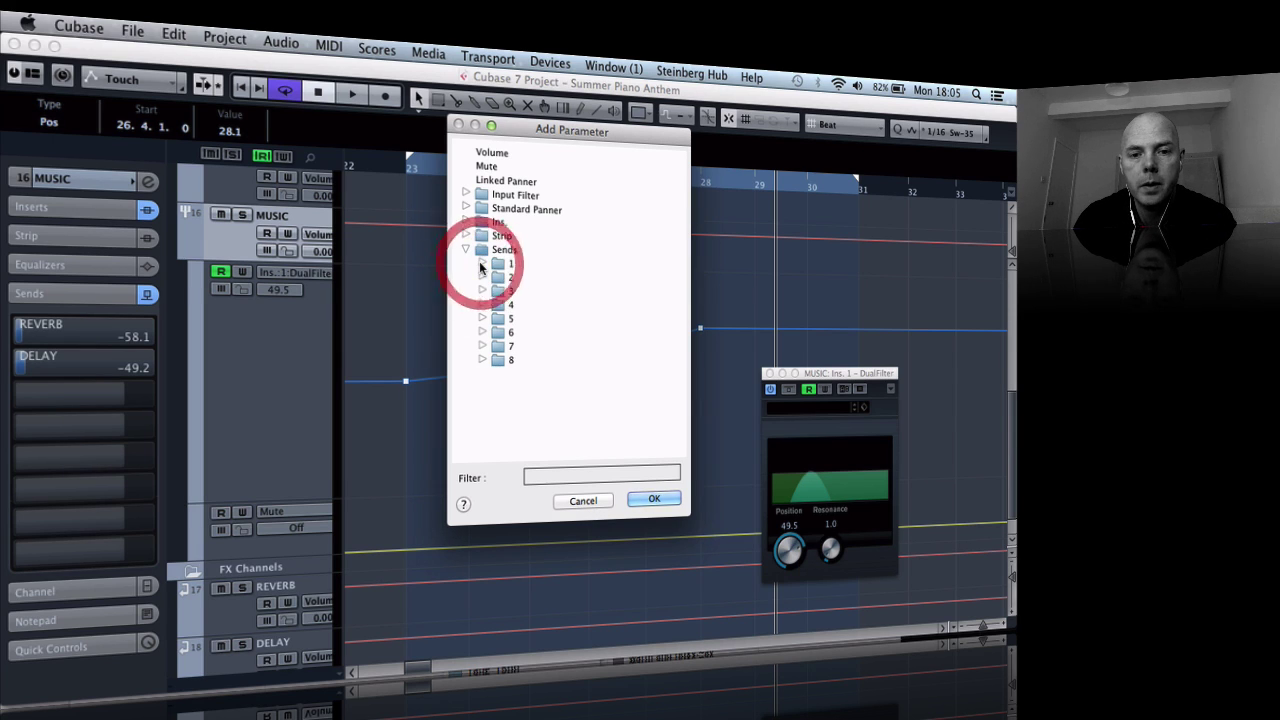
pyautogui.click(482, 277)
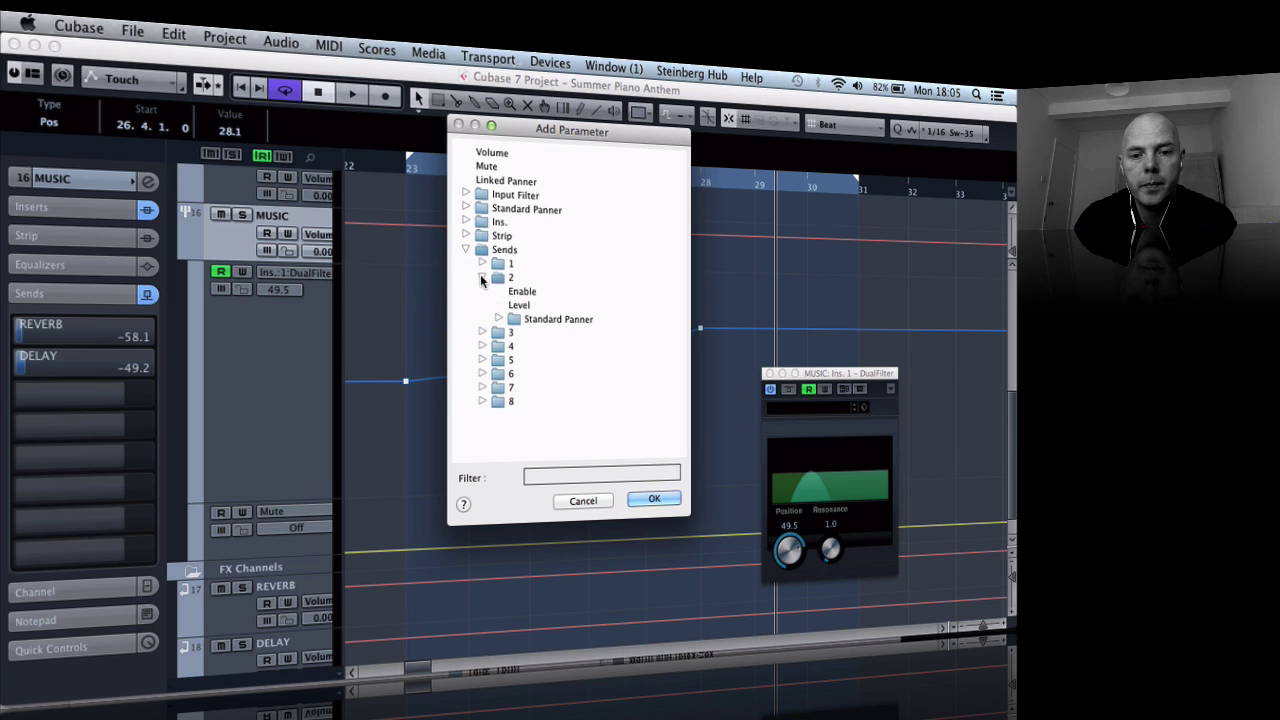
pyautogui.click(482, 277)
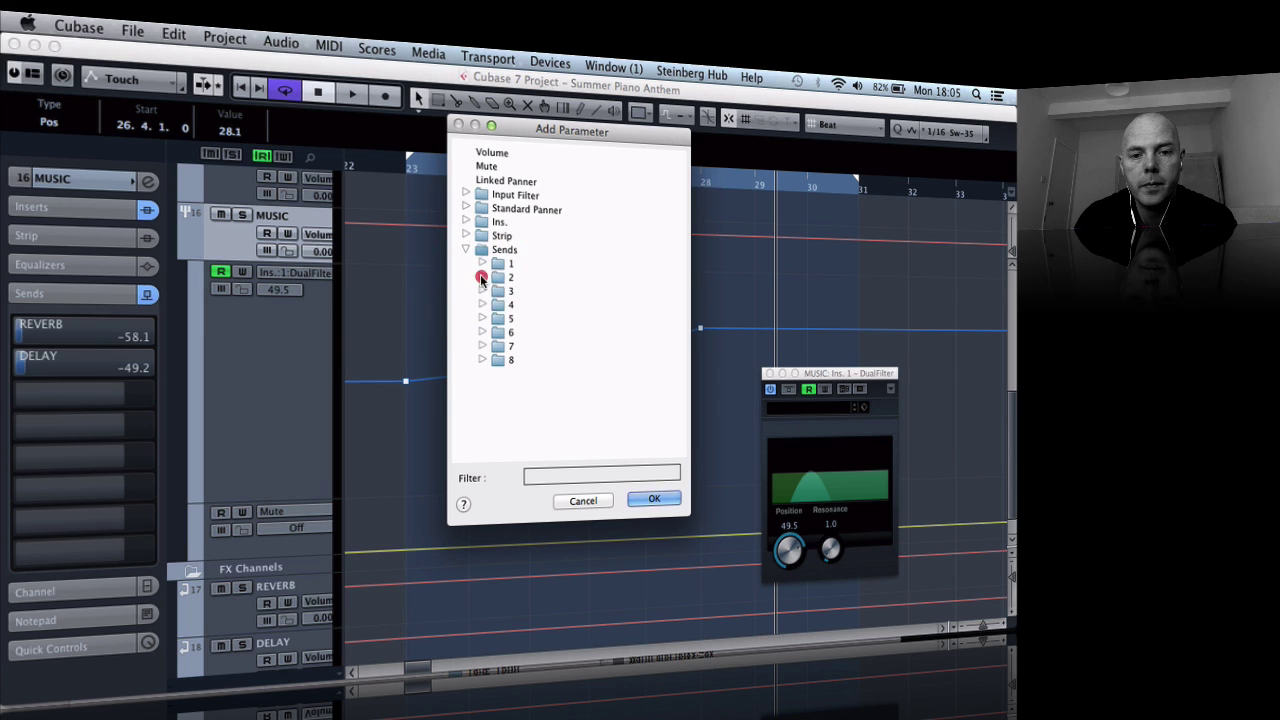
pyautogui.click(578, 500)
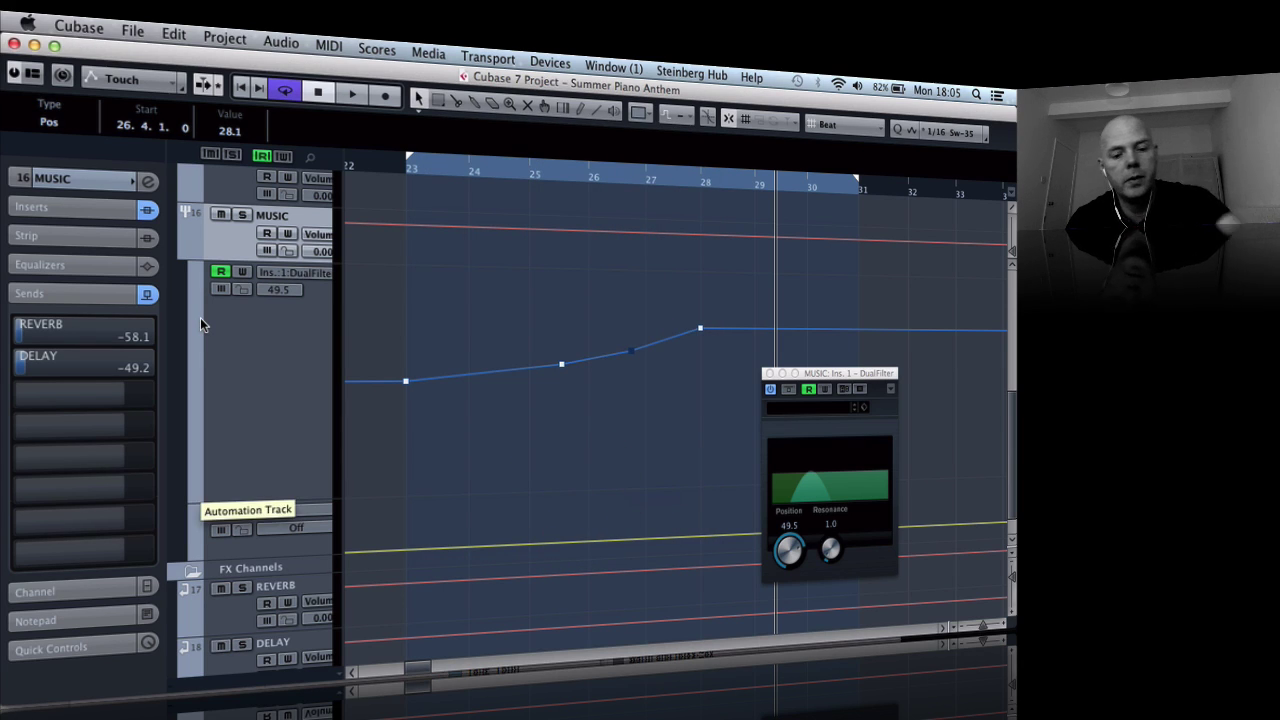
# Step: Close the DualFilter window and look up the REVERB channel in the MixConsole, returning to the project
pyautogui.press('F3')
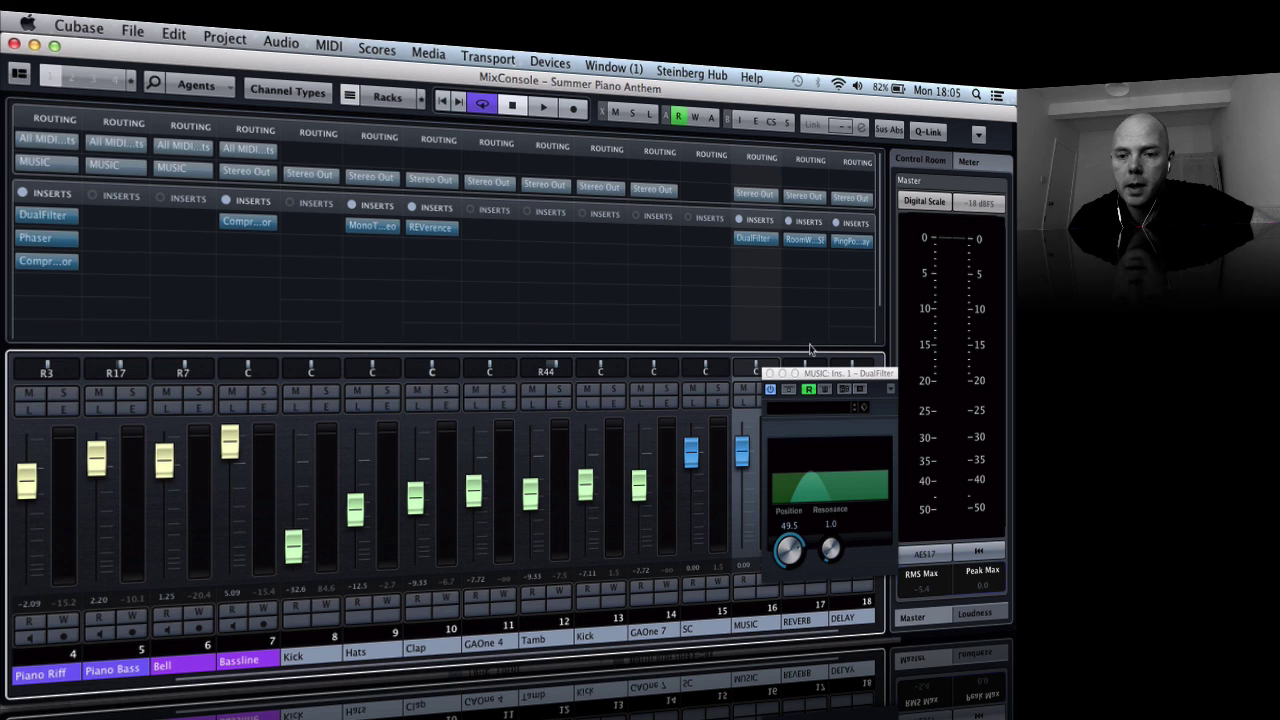
pyautogui.click(769, 374)
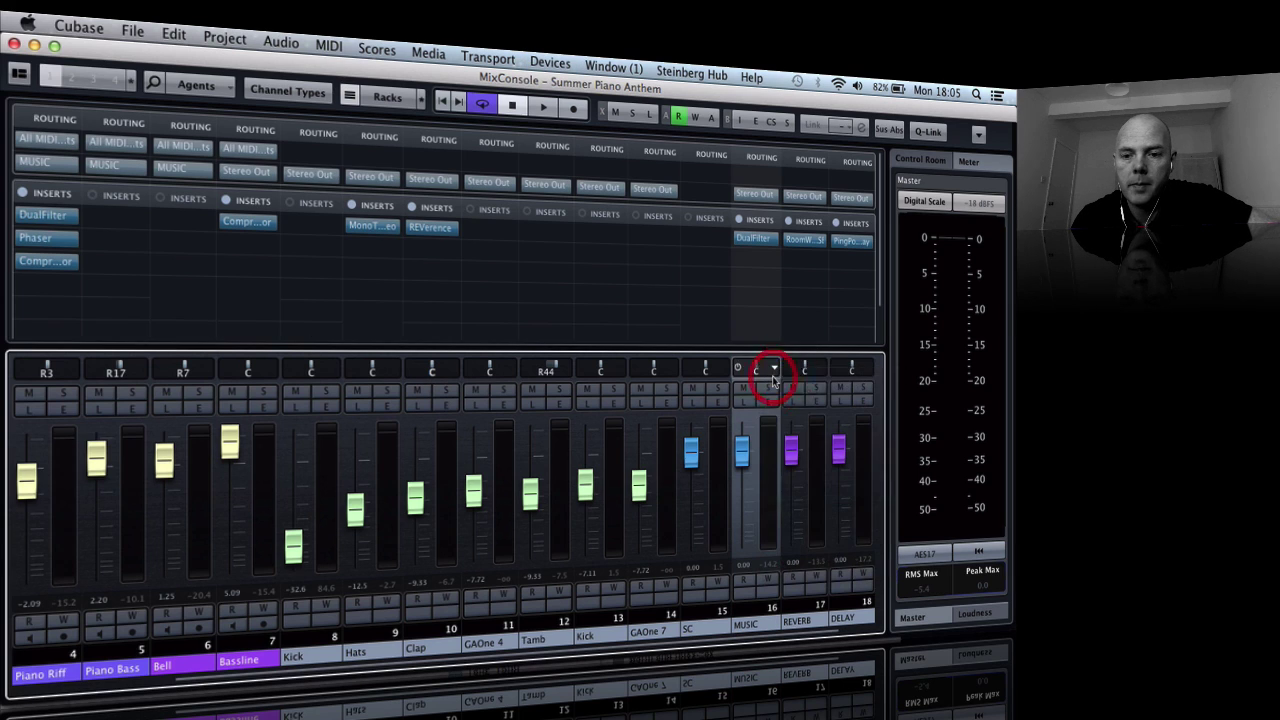
pyautogui.click(808, 612)
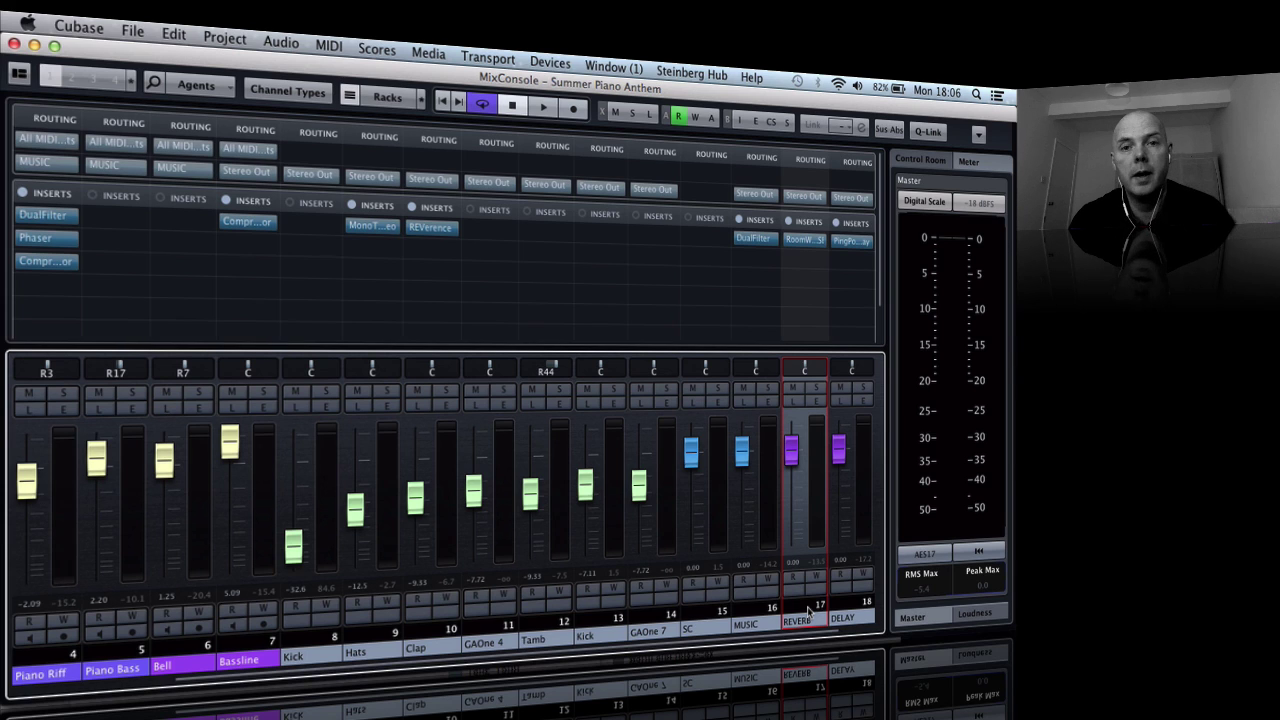
pyautogui.click(14, 44)
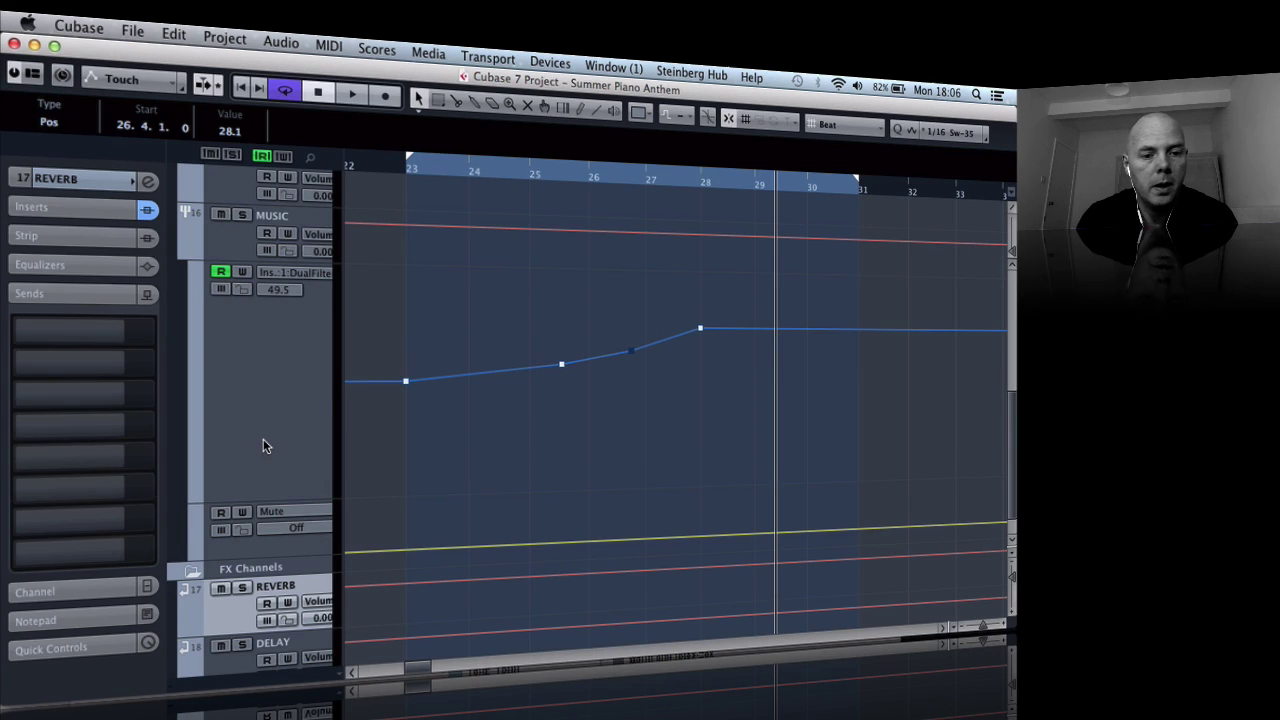
# Step: Assign the new MUSIC automation lane to the level of send 1 and make that lane taller
pyautogui.click(306, 512)
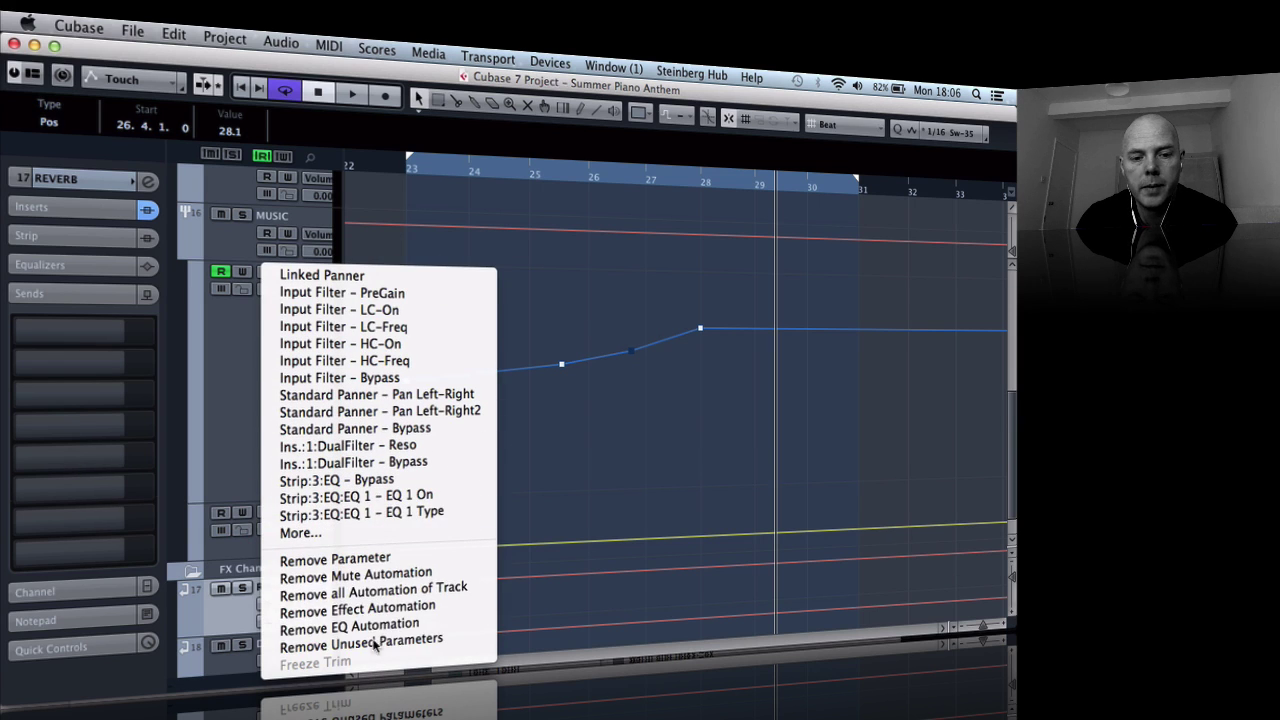
pyautogui.click(349, 527)
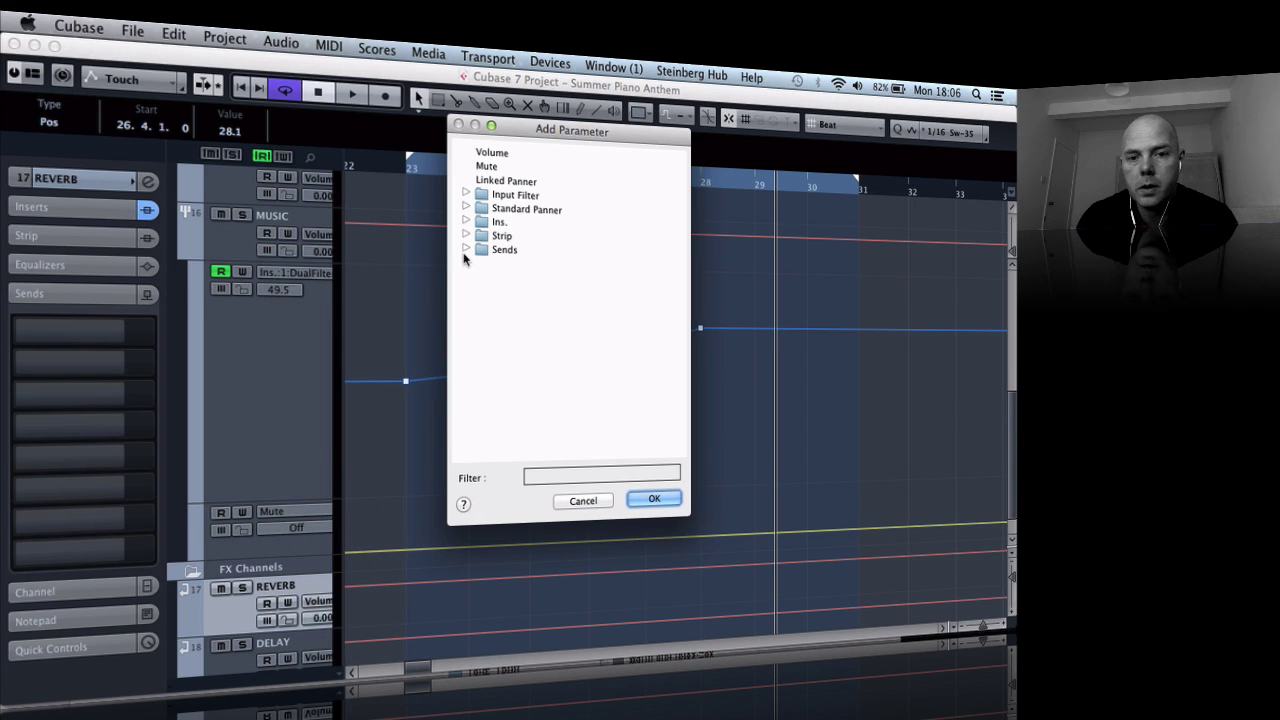
pyautogui.click(465, 249)
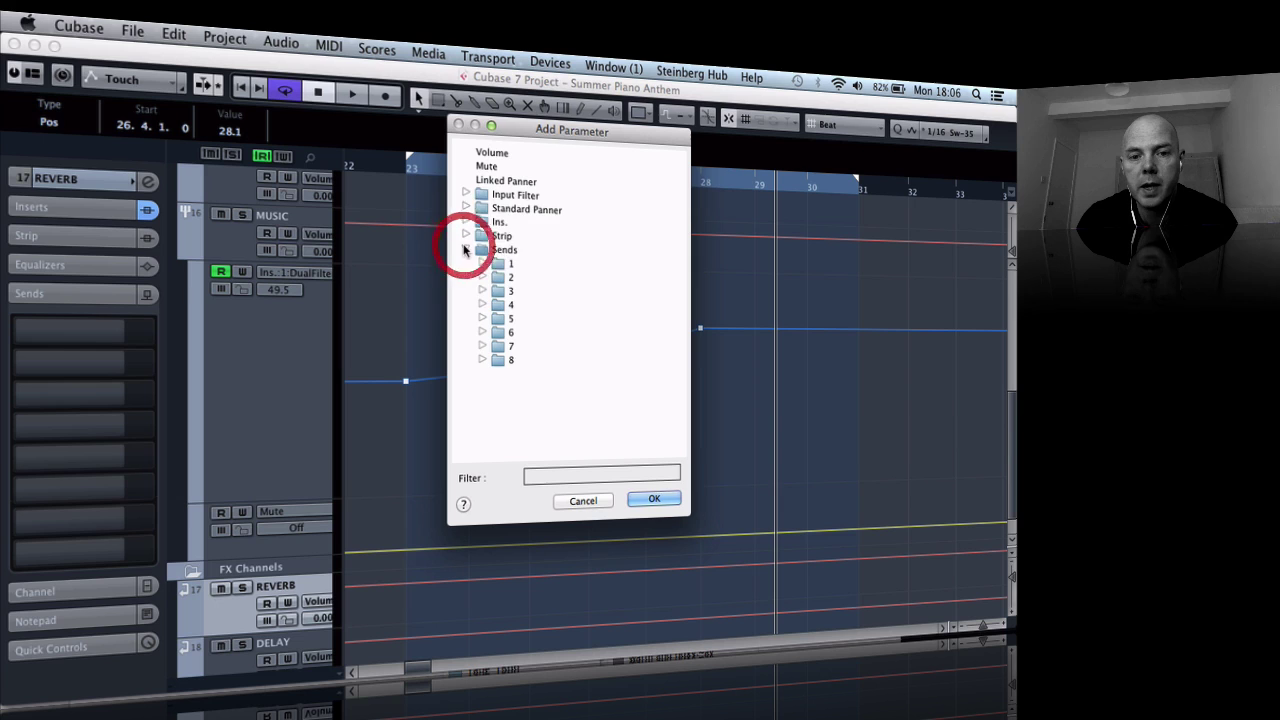
pyautogui.click(482, 264)
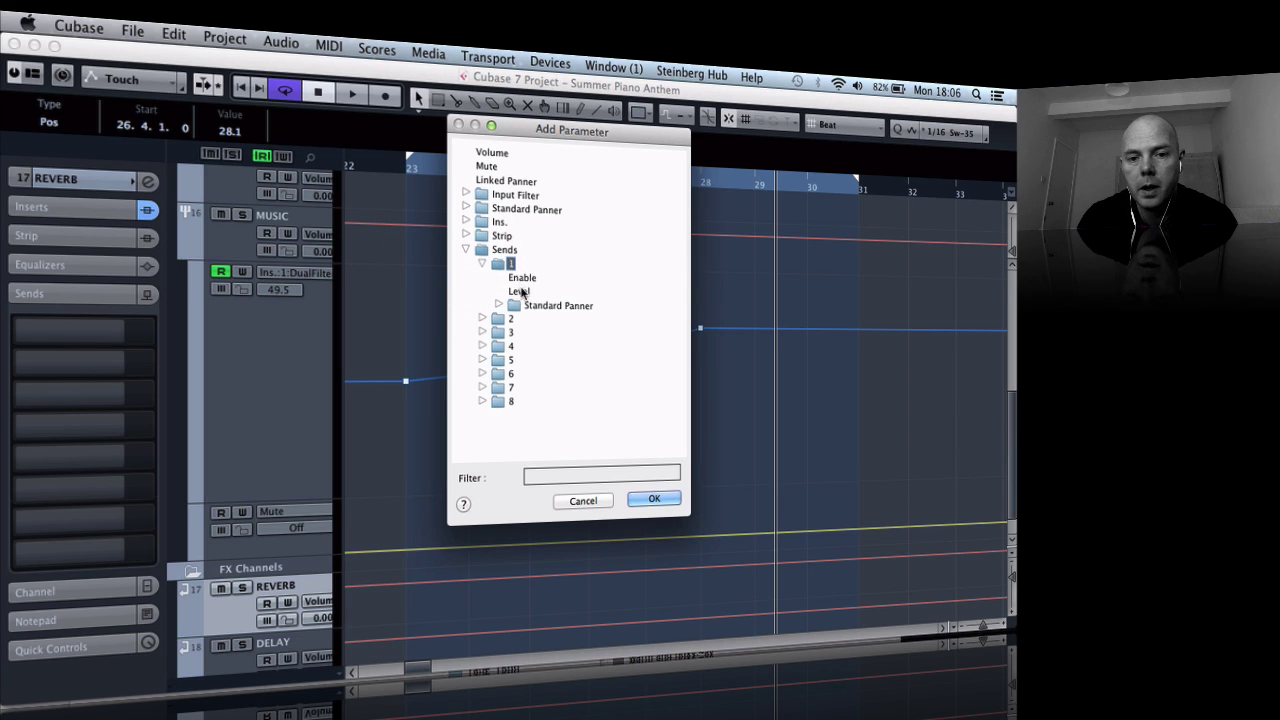
pyautogui.click(520, 290)
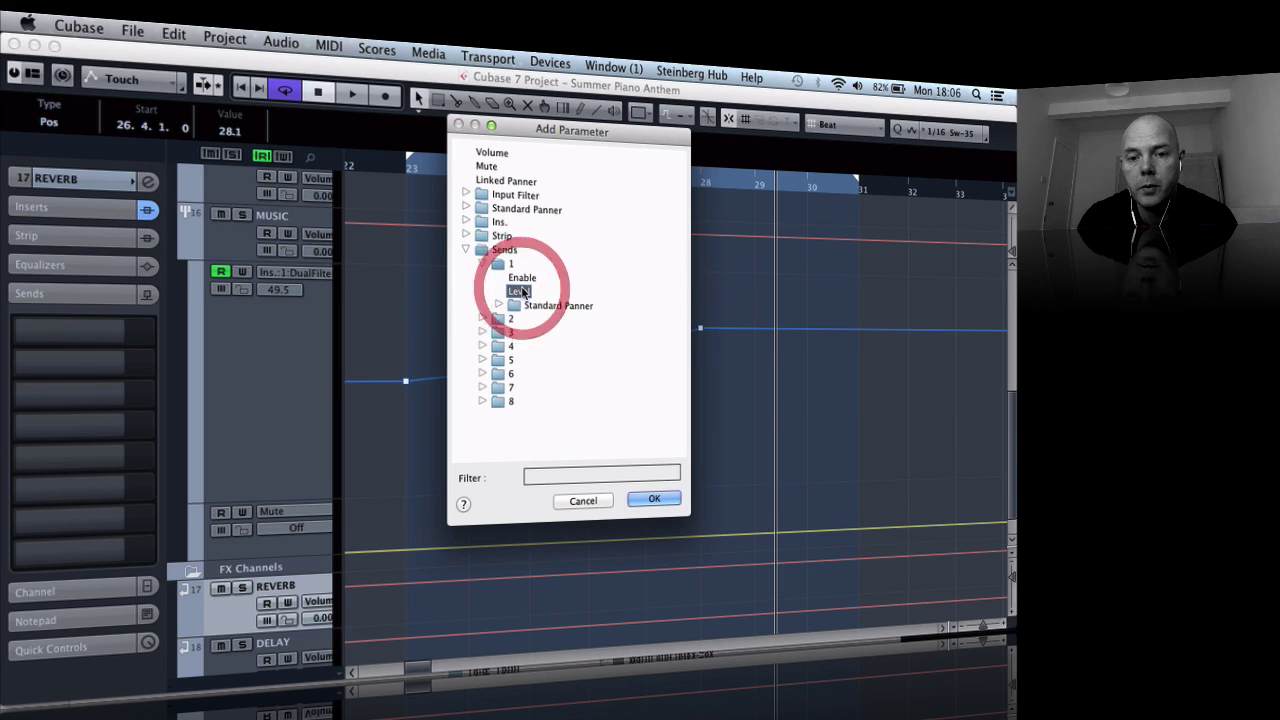
pyautogui.click(660, 499)
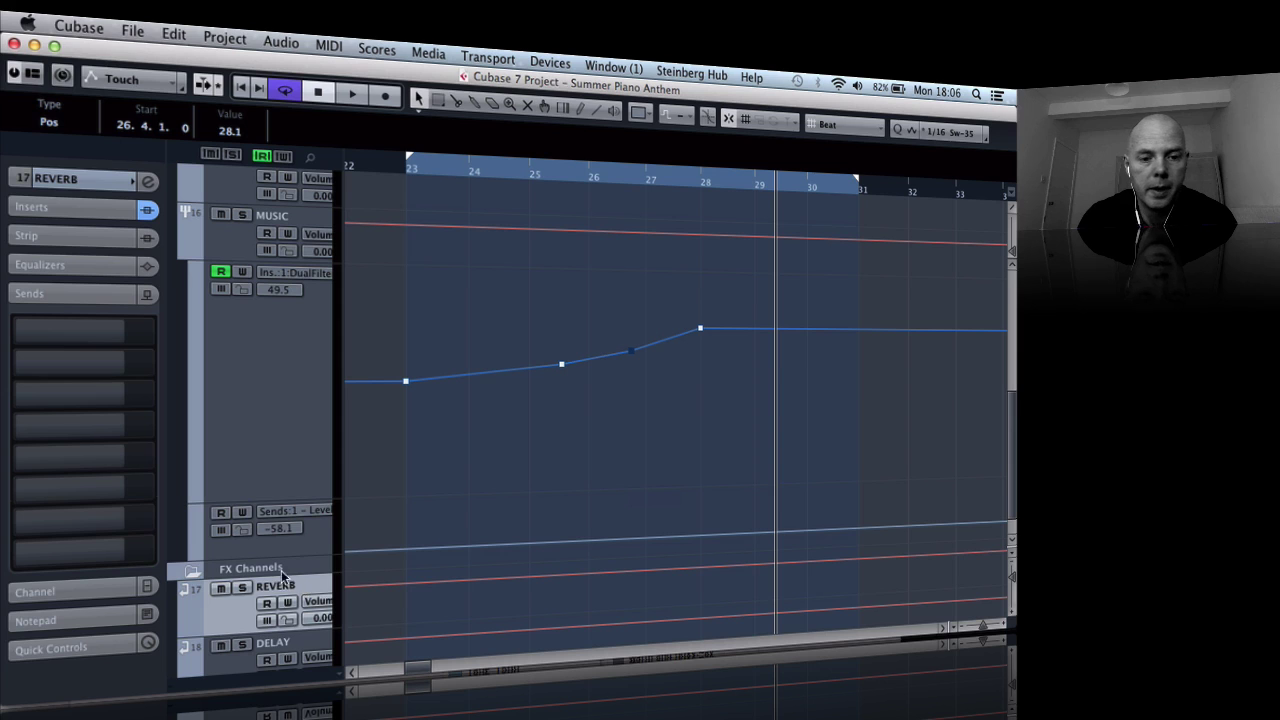
pyautogui.moveTo(291, 554); pyautogui.dragTo(289, 600)
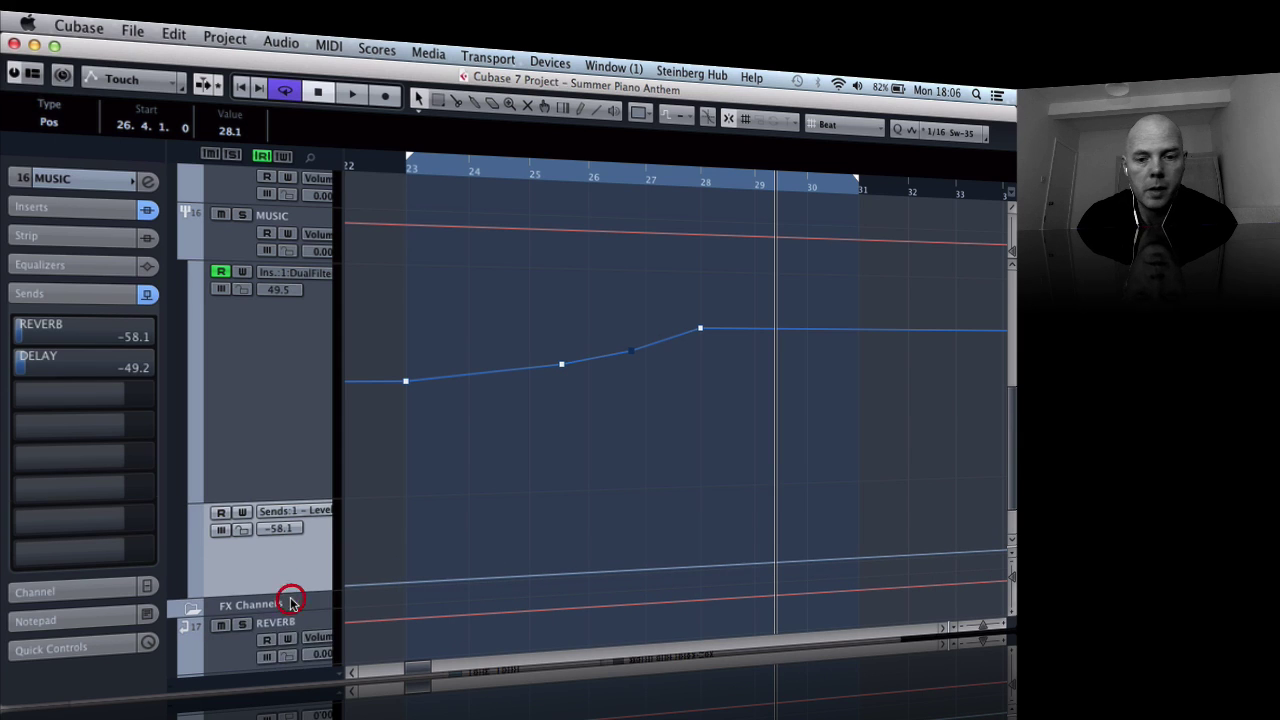
# Step: Turn on automation read for the MUSIC send 1 level lane and place points at bars 23 and 28, the latter at minus infinity
pyautogui.click(757, 567)
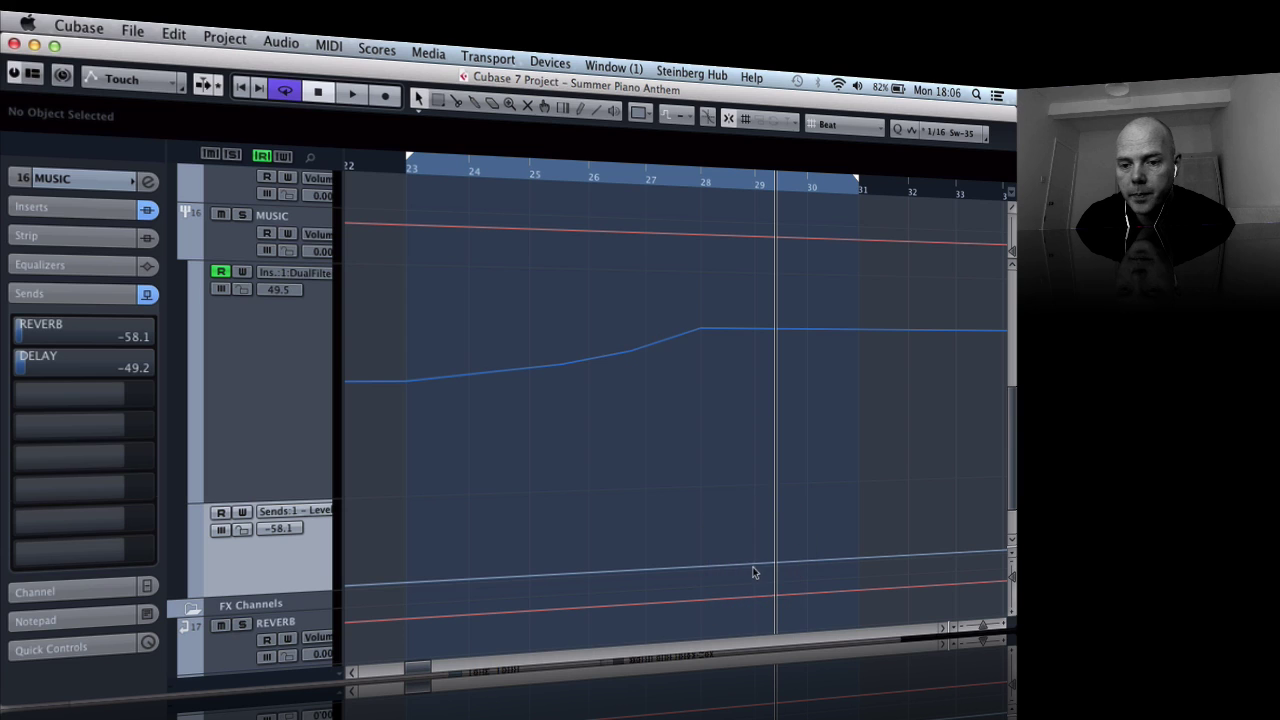
pyautogui.click(223, 513)
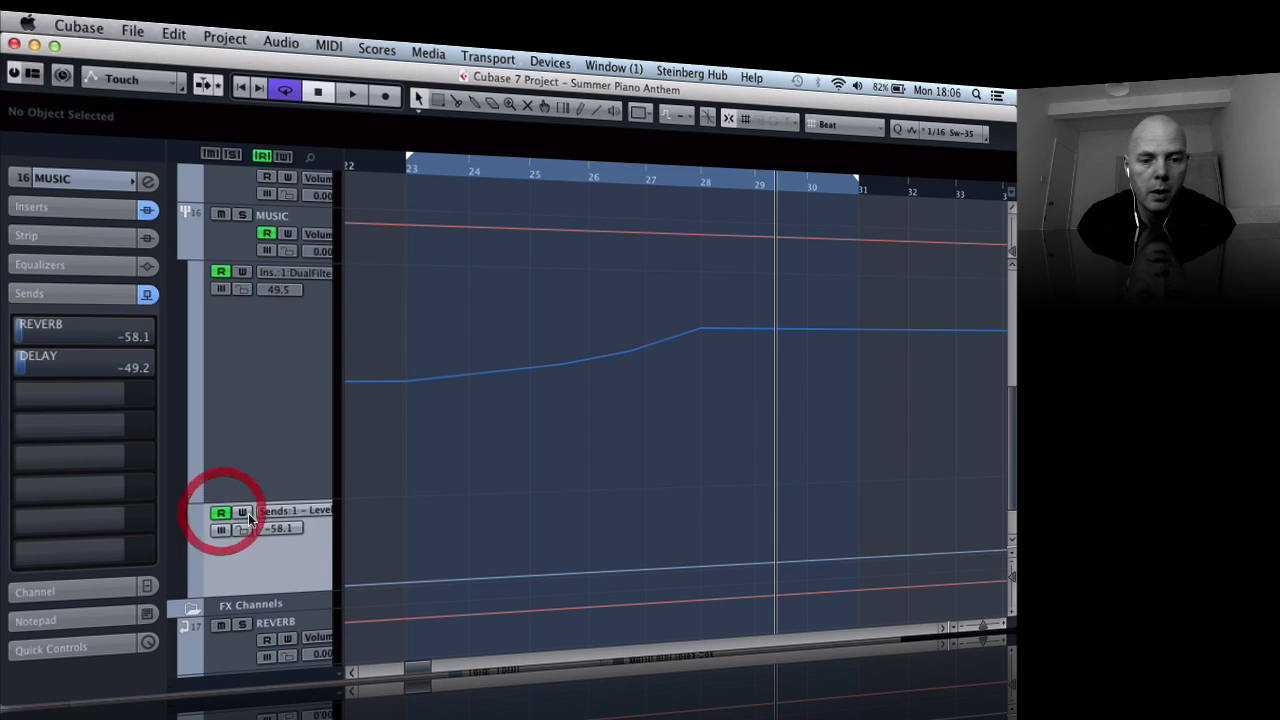
pyautogui.click(404, 582)
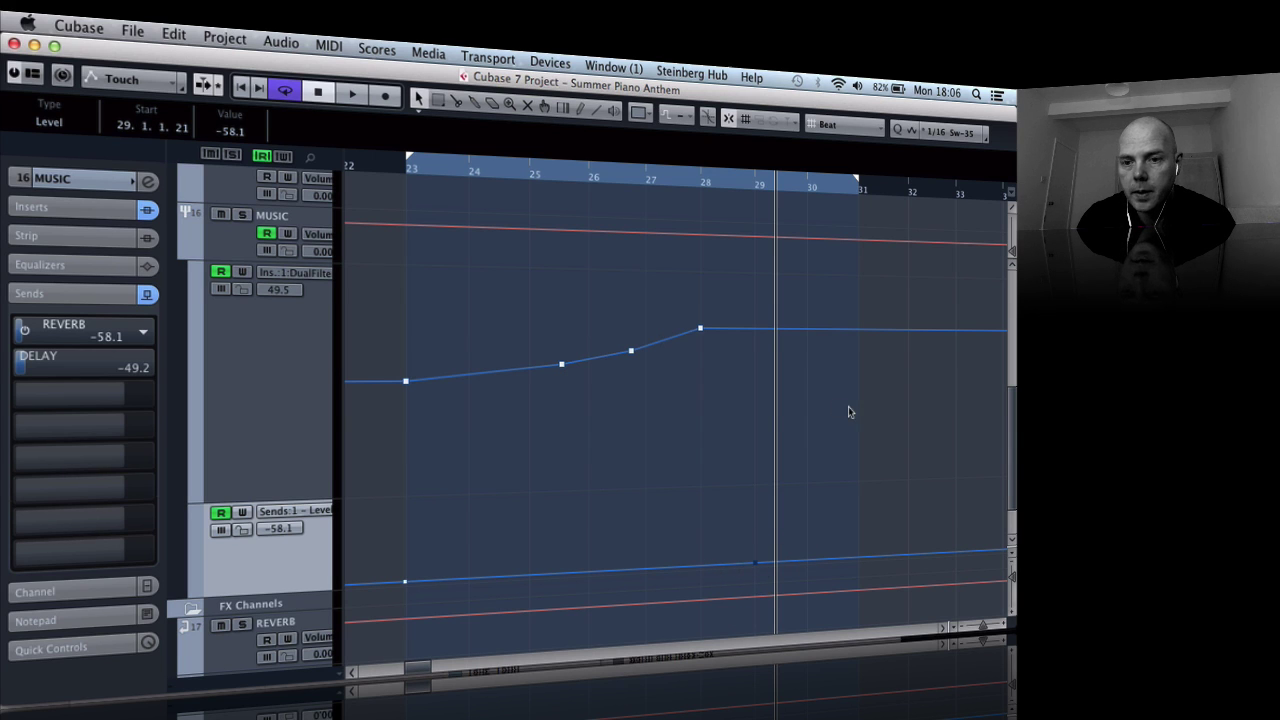
pyautogui.scroll(5, 850, 412)
pyautogui.scroll(-6, 850, 412)
pyautogui.hscroll(-1, 850, 412)
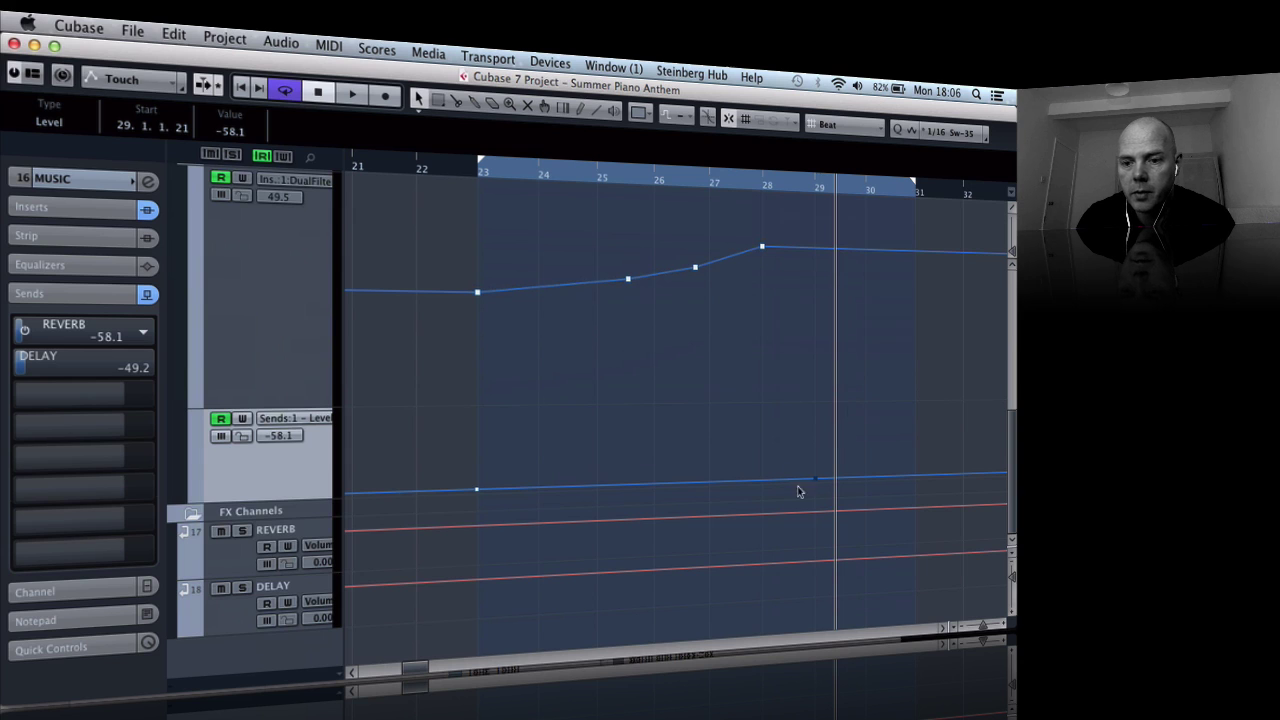
pyautogui.moveTo(815, 480); pyautogui.dragTo(762, 496)
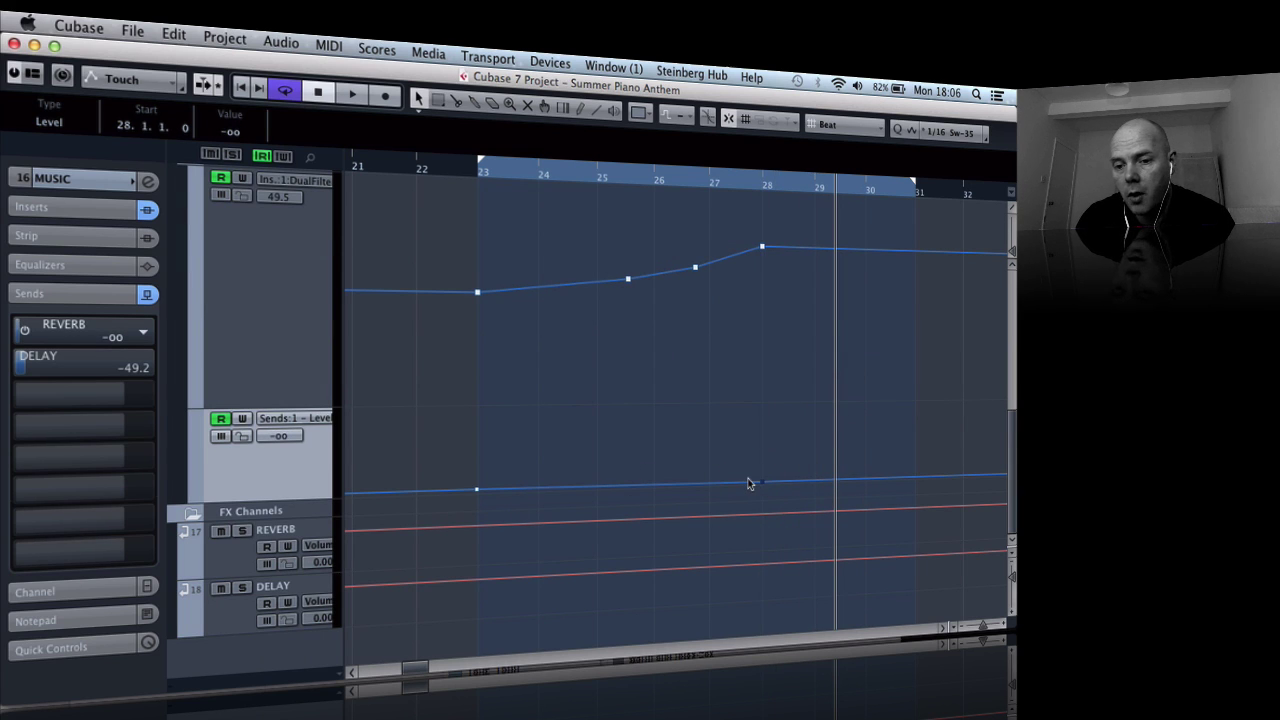
# Step: Ramp the send 1 level up to 6.02 at bar 27, hold it until just before bar 28, and audition from bar 23
pyautogui.moveTo(745, 487); pyautogui.dragTo(710, 405)
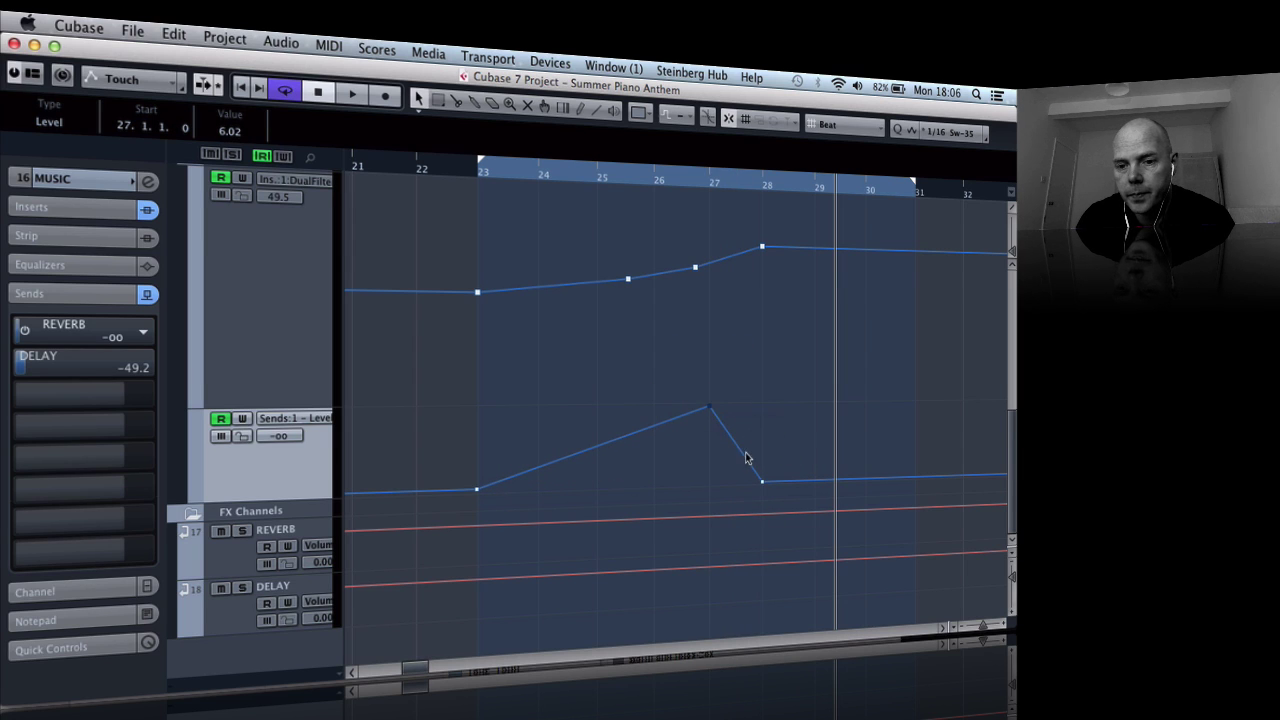
pyautogui.moveTo(746, 457); pyautogui.dragTo(768, 402)
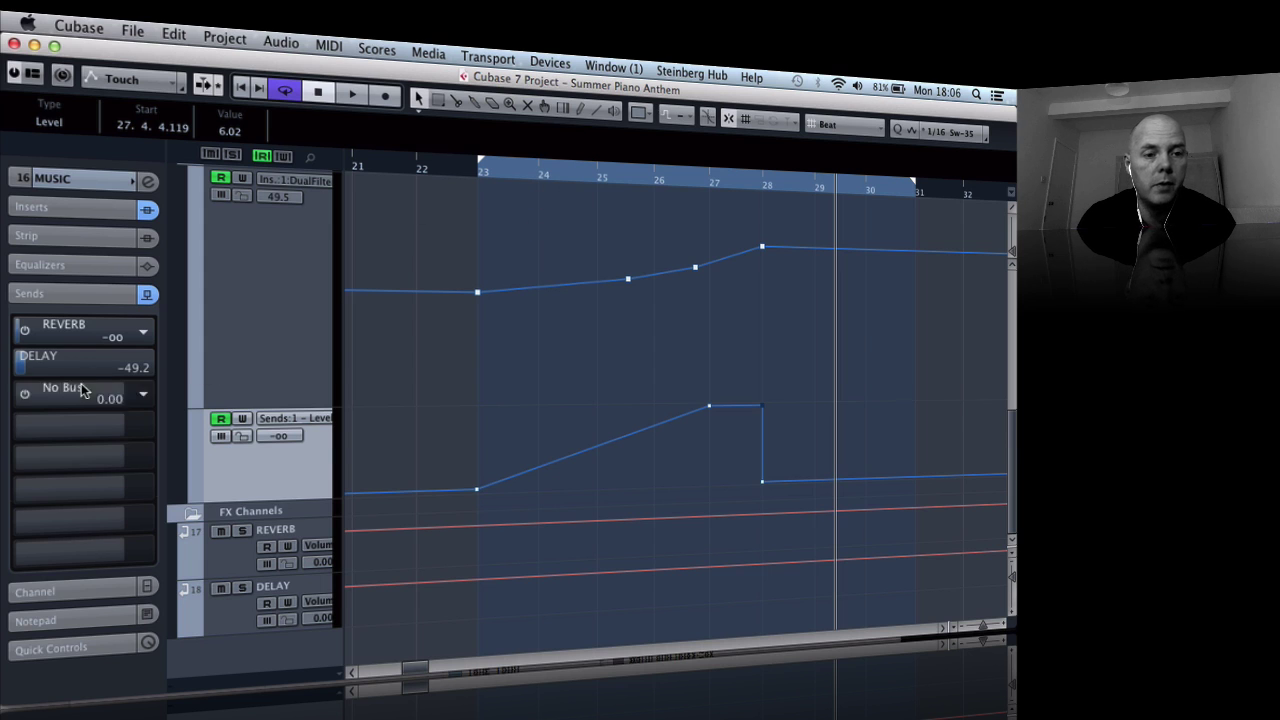
pyautogui.click(471, 167)
pyautogui.press('space')
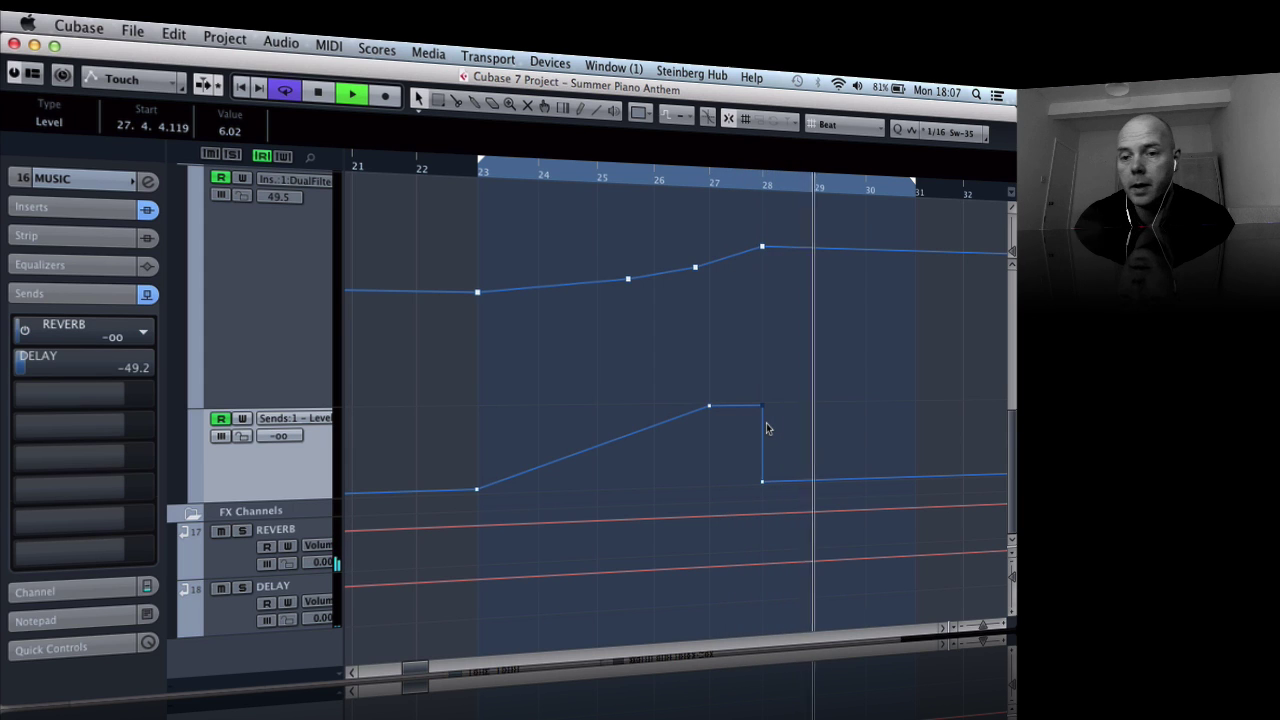
pyautogui.press('space')
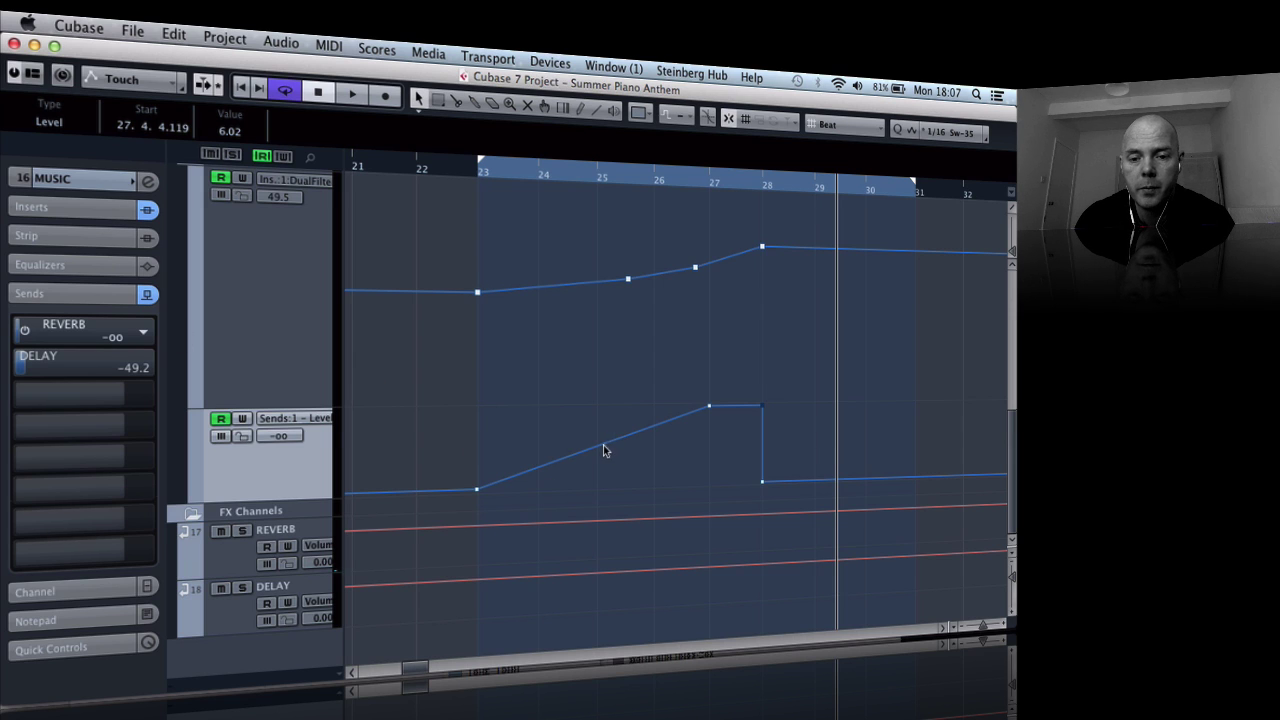
# Step: Bend the send 1 ramp downward with points at bars 25 and 26, the latter at -8.86, and audition it
pyautogui.moveTo(603, 450); pyautogui.dragTo(594, 473)
pyautogui.moveTo(659, 440); pyautogui.dragTo(653, 448)
pyautogui.doubleClick(474, 172)
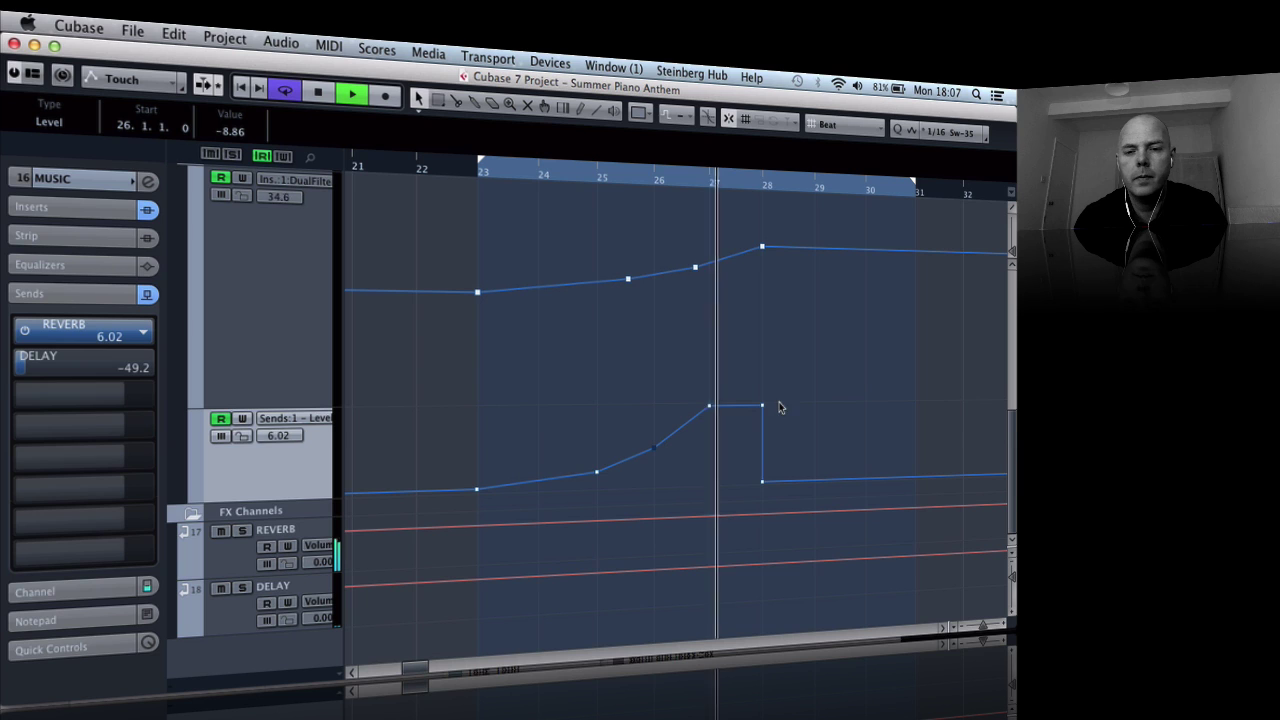
pyautogui.press('space')
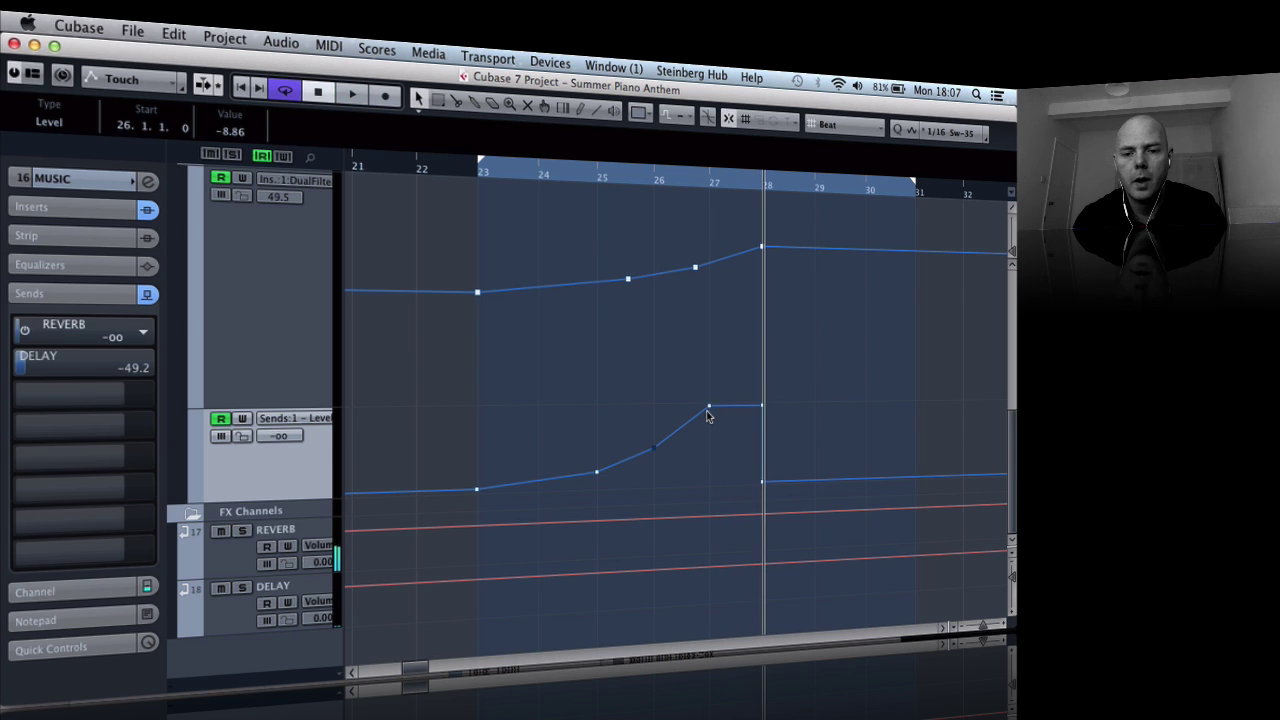
# Step: Lower the send 1 points at bars 27 and 26, setting bar 26 to -14.1, and audition the smoother curve
pyautogui.moveTo(709, 412); pyautogui.dragTo(653, 460)
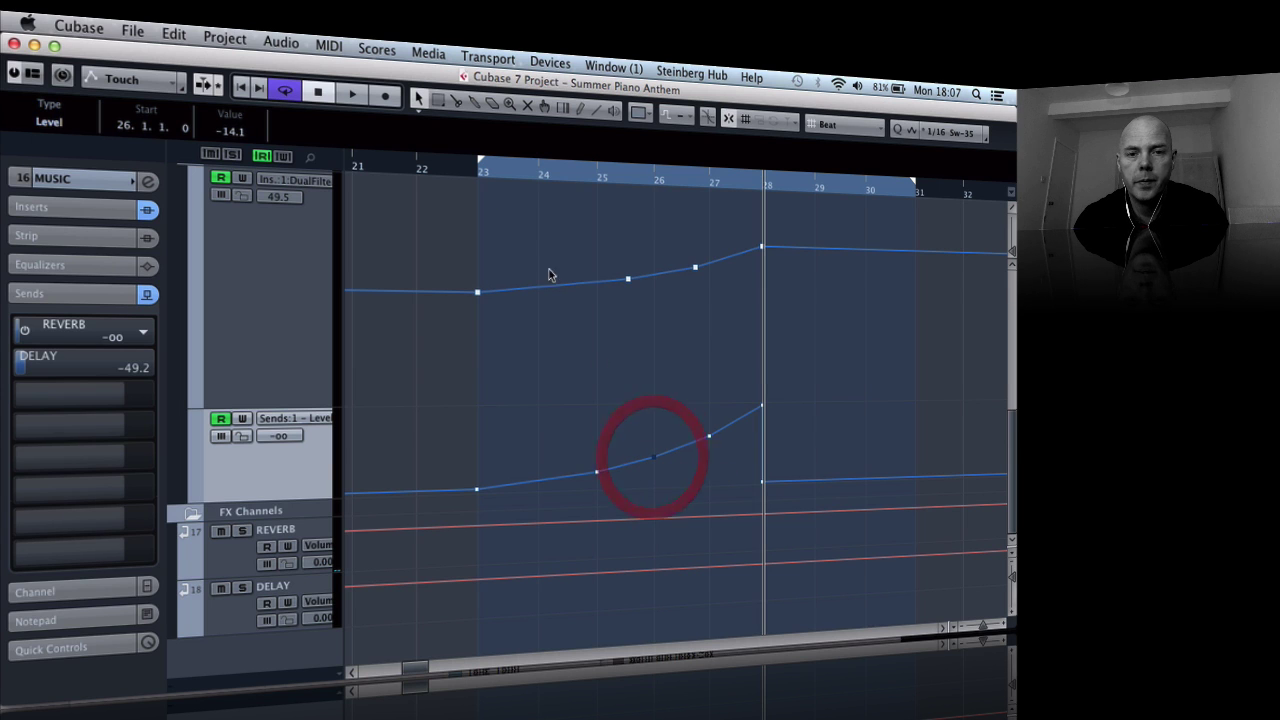
pyautogui.click(466, 175)
pyautogui.press('space')
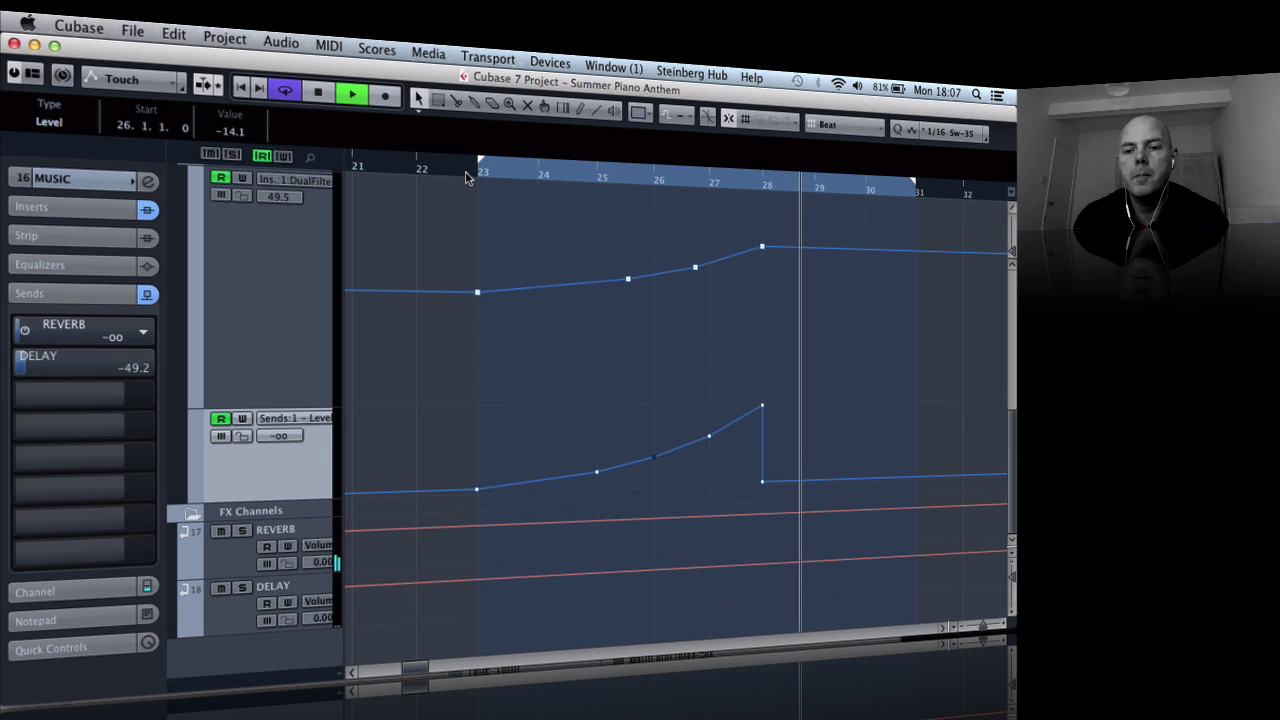
pyautogui.press('space')
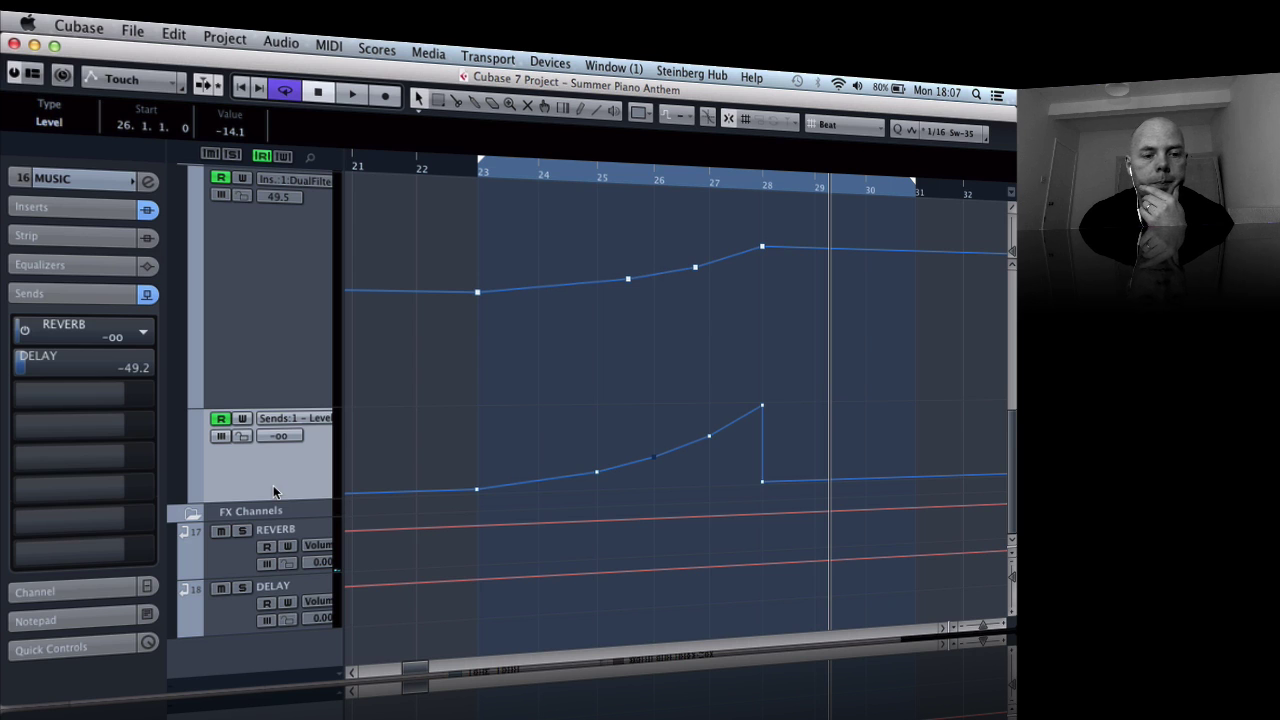
# Step: Open RoomWorks SE on the REVERB channel from the MixConsole and set its high Level to 184
pyautogui.doubleClick(84, 327)
pyautogui.click(196, 289)
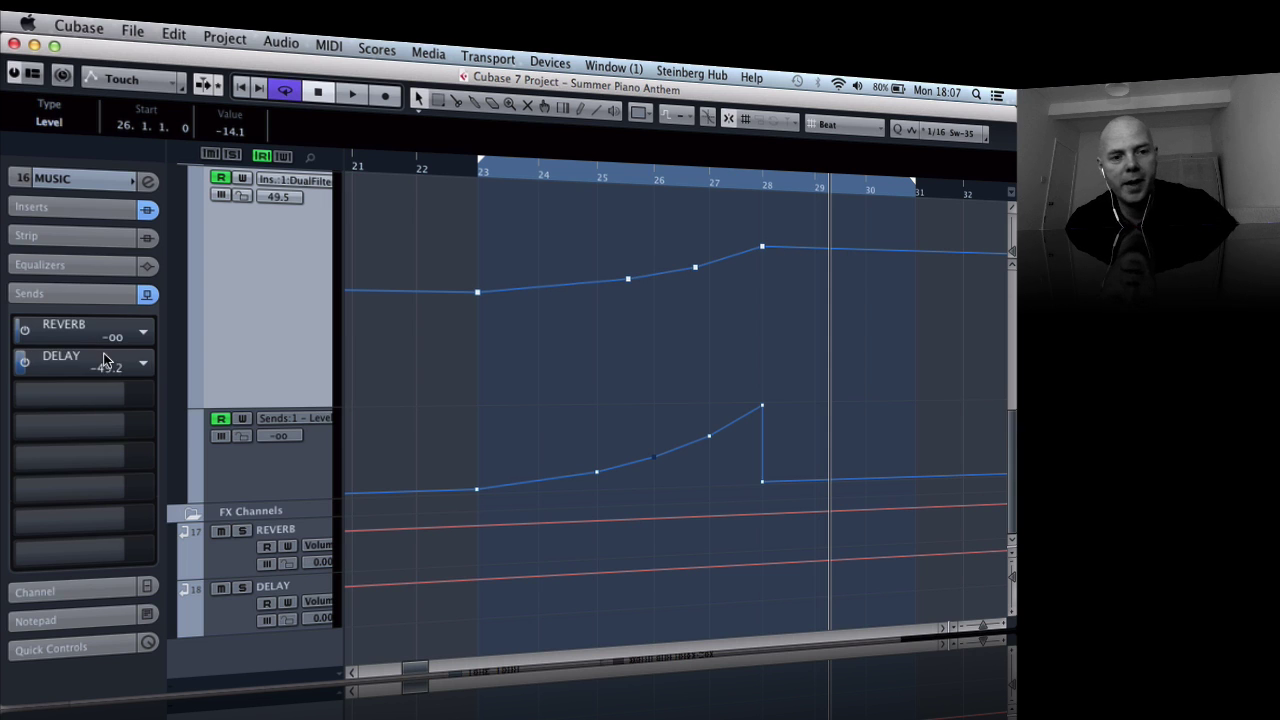
pyautogui.press('F3')
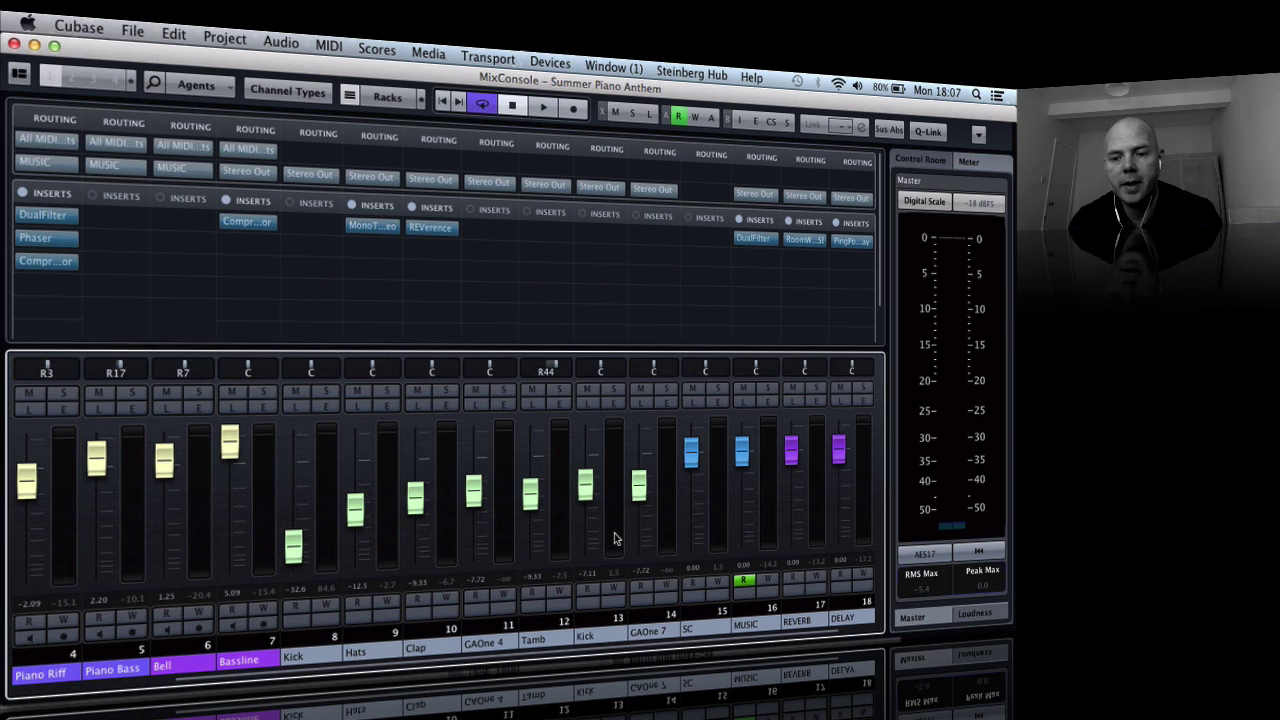
pyautogui.click(812, 242)
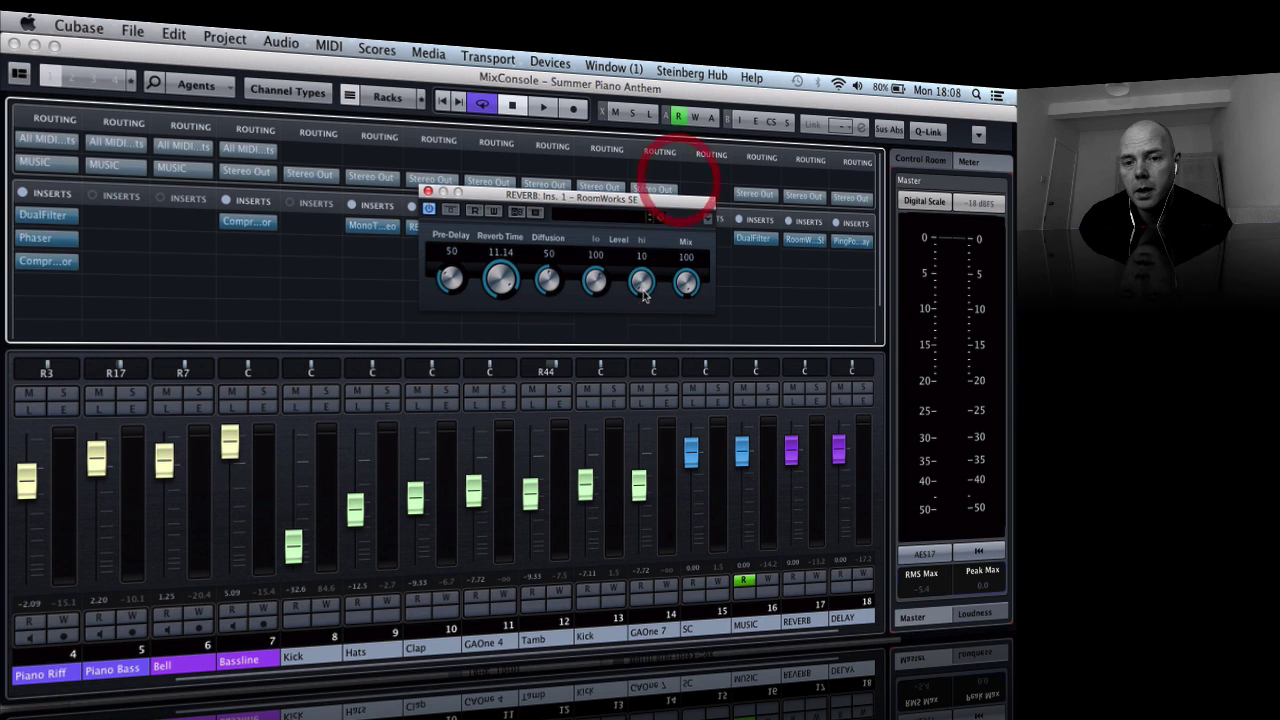
pyautogui.moveTo(642, 284); pyautogui.dragTo(648, 280)
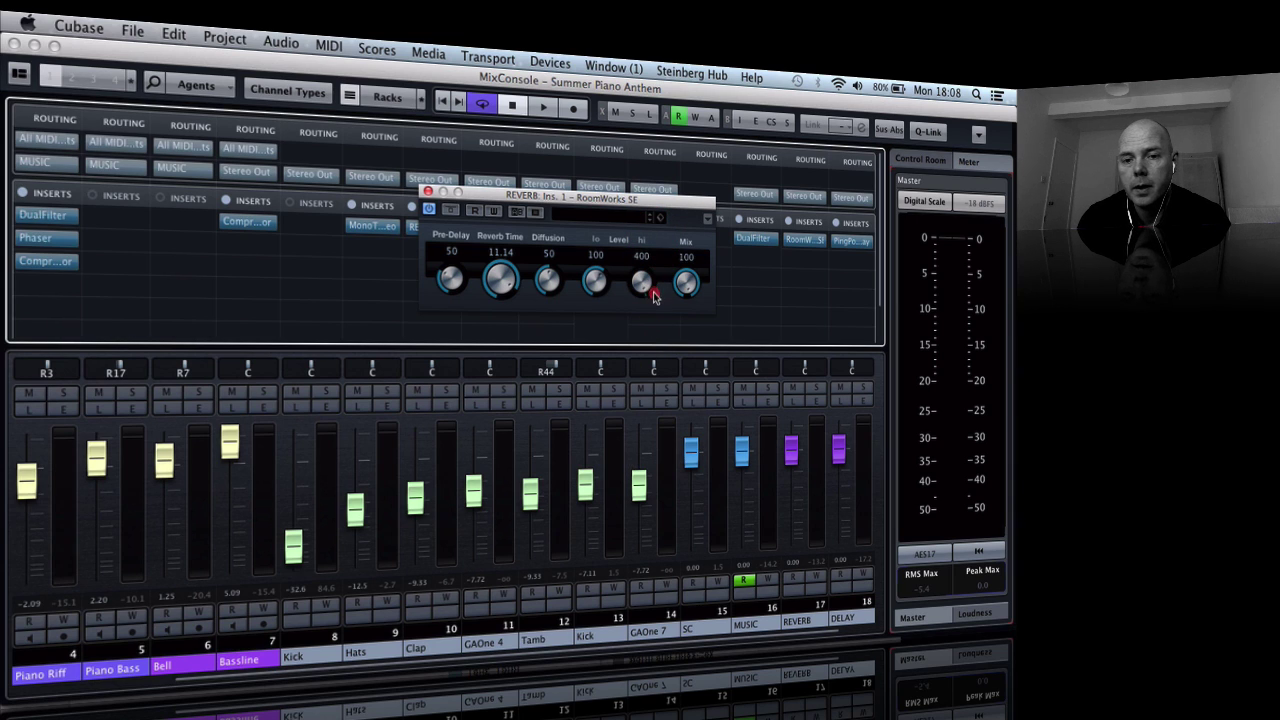
pyautogui.moveTo(648, 323); pyautogui.dragTo(648, 325)
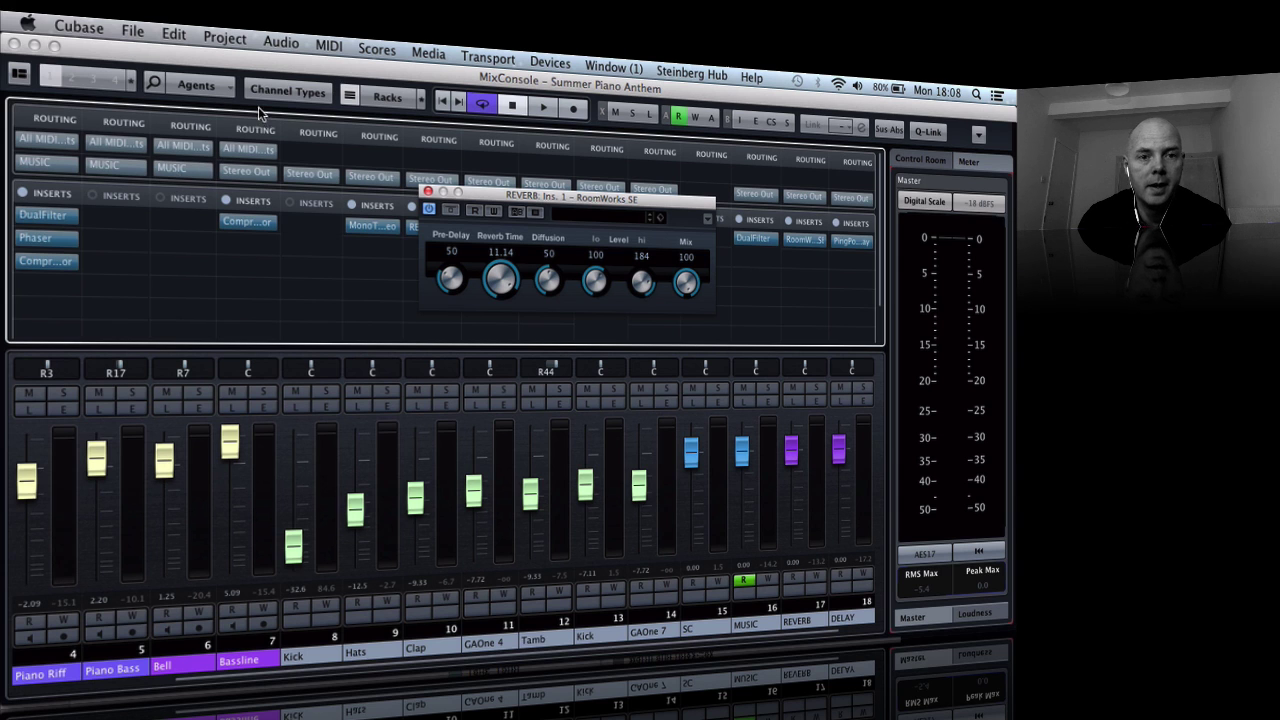
# Step: Move the MixConsole and RoomWorks SE windows aside so that the project's automation lanes are in view
pyautogui.moveTo(287, 72); pyautogui.dragTo(260, 577)
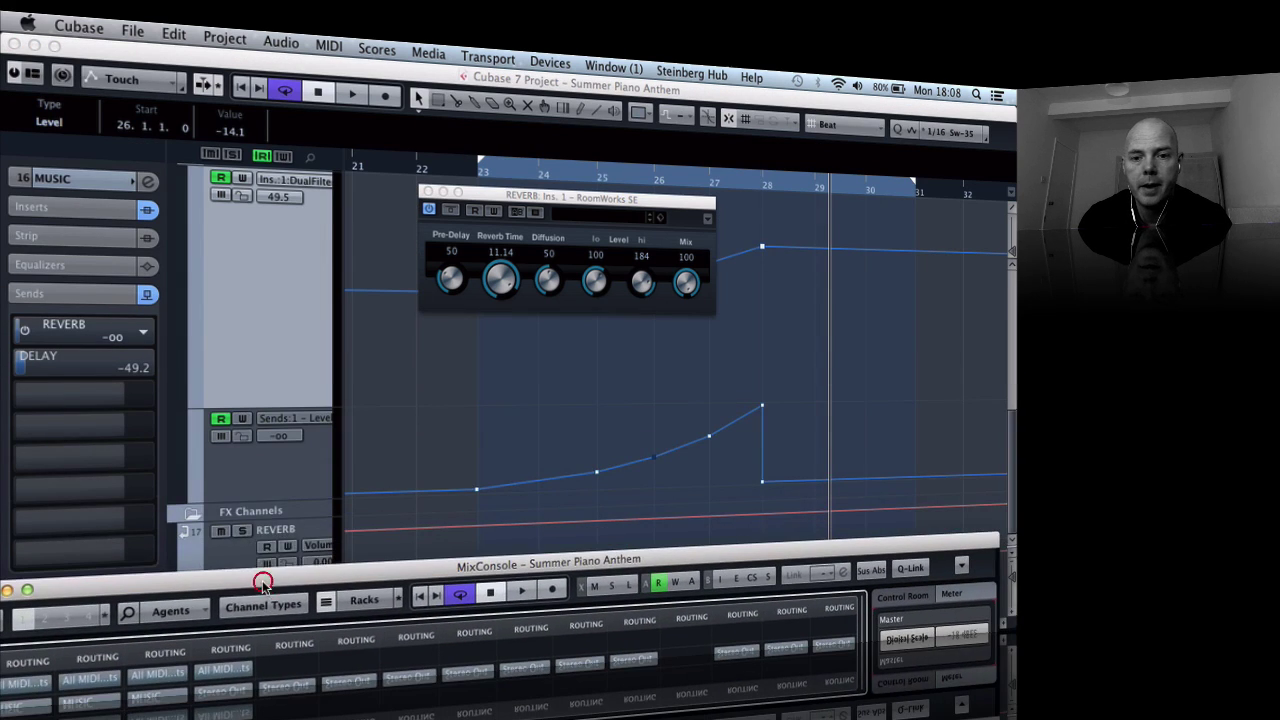
pyautogui.moveTo(572, 198); pyautogui.dragTo(791, 230)
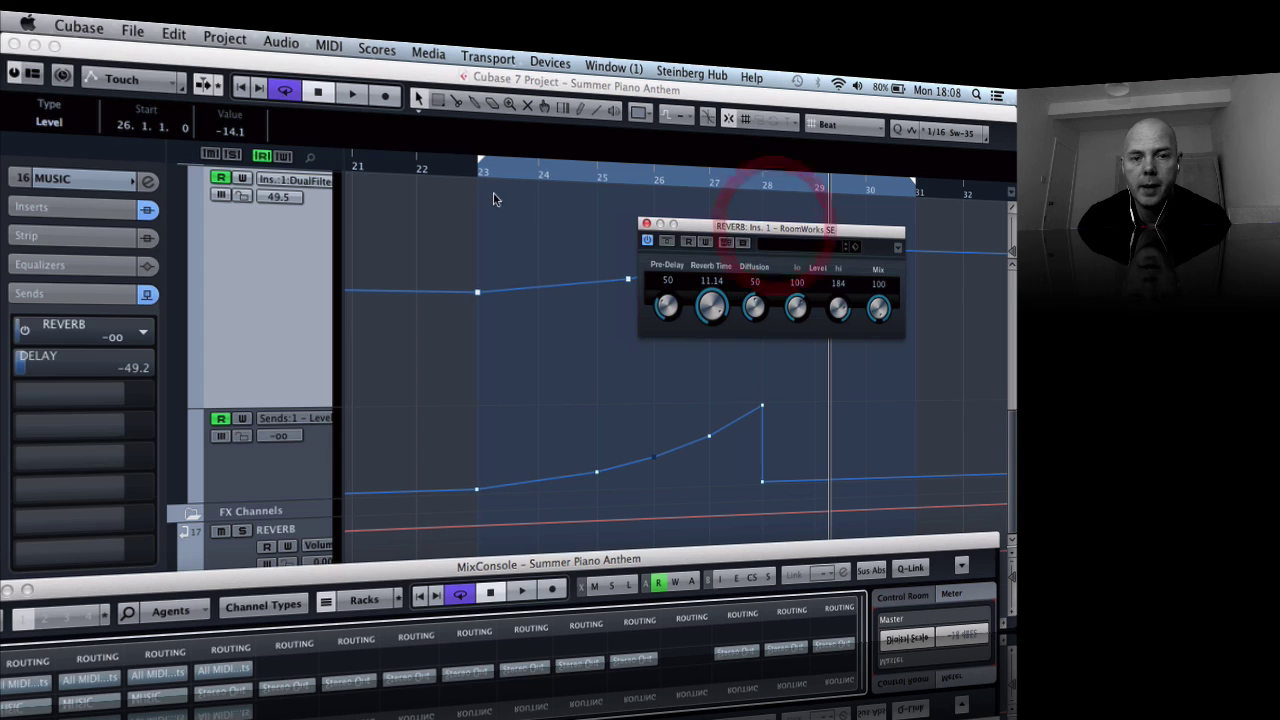
pyautogui.rightClick(868, 240)
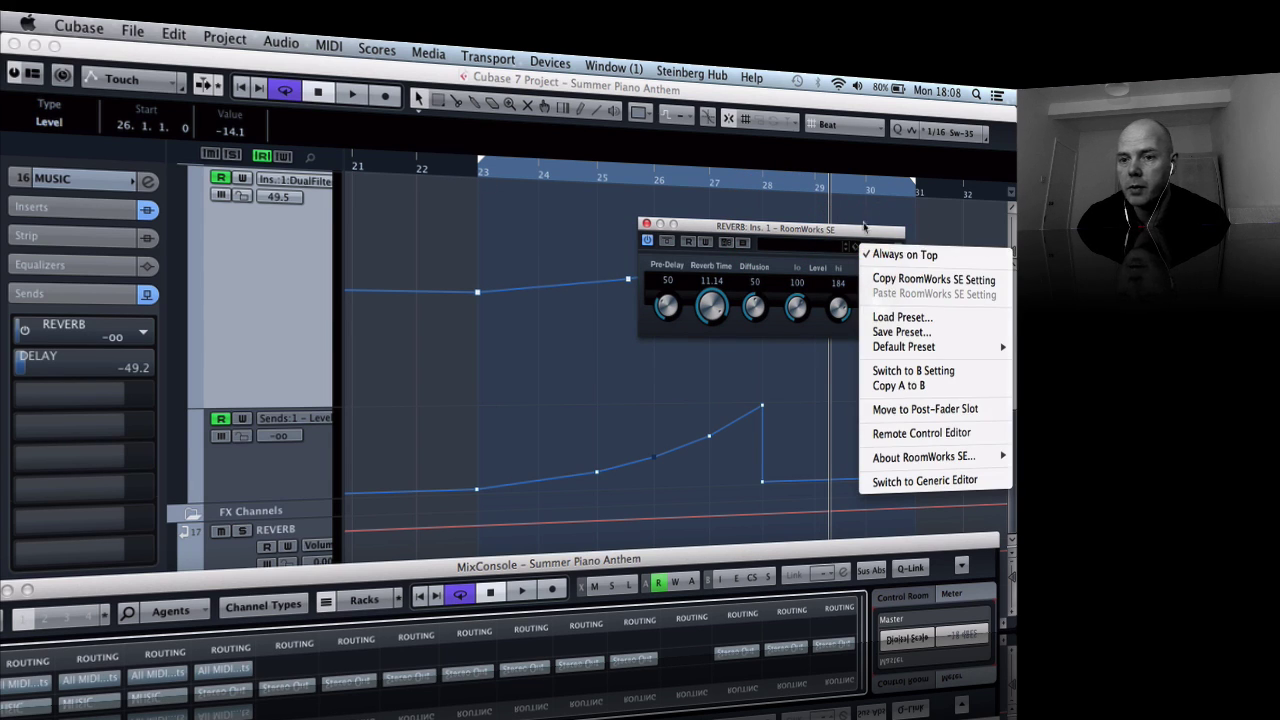
pyautogui.click(855, 236)
# Step: Audition the transition from bar 23, set the RoomWorks SE high Level to 174, and restart playback
pyautogui.doubleClick(468, 165)
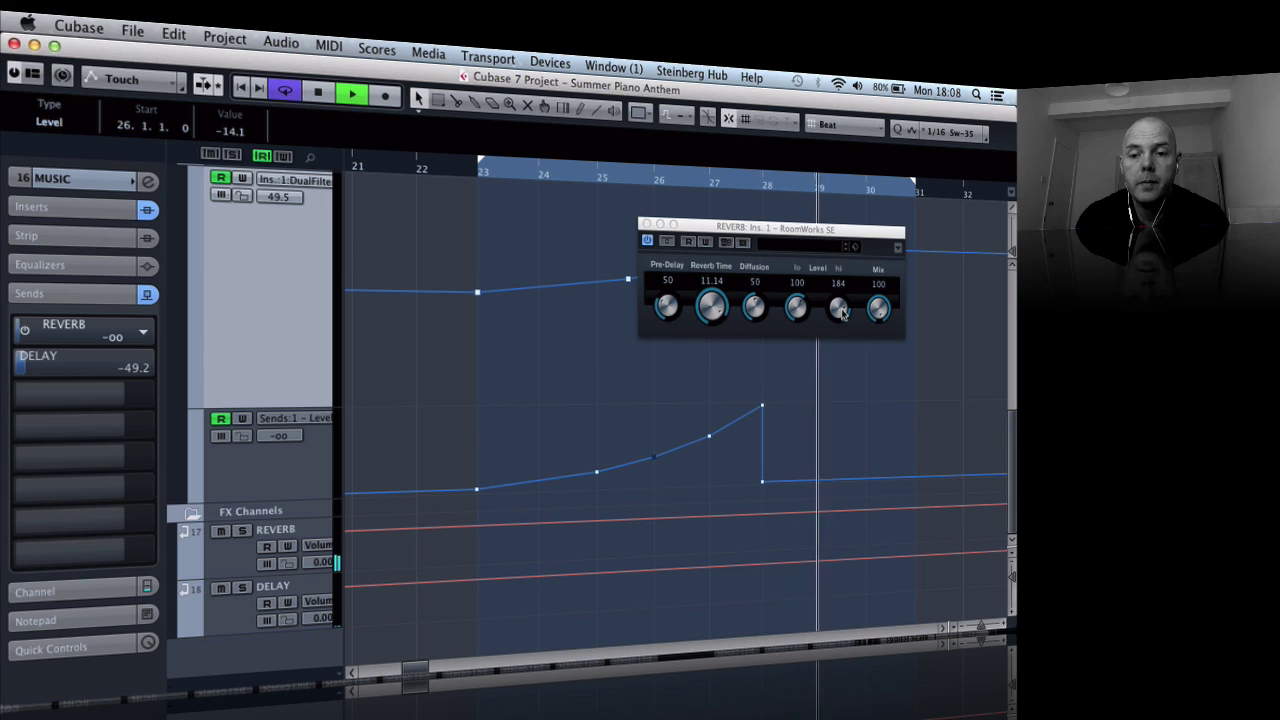
pyautogui.moveTo(842, 313); pyautogui.dragTo(842, 314)
pyautogui.click(466, 172)
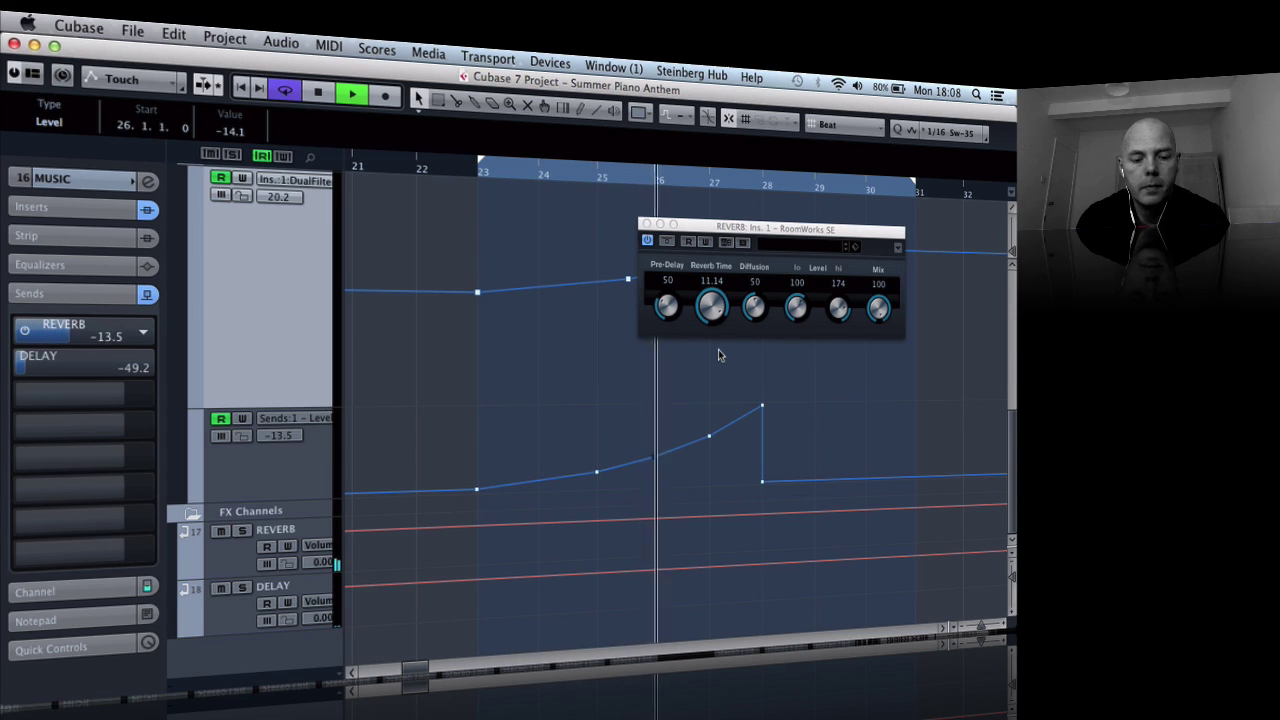
# Step: Add a send 1 level point at 26.3.1 with a value of -9.64, and stop playback
pyautogui.click(685, 450)
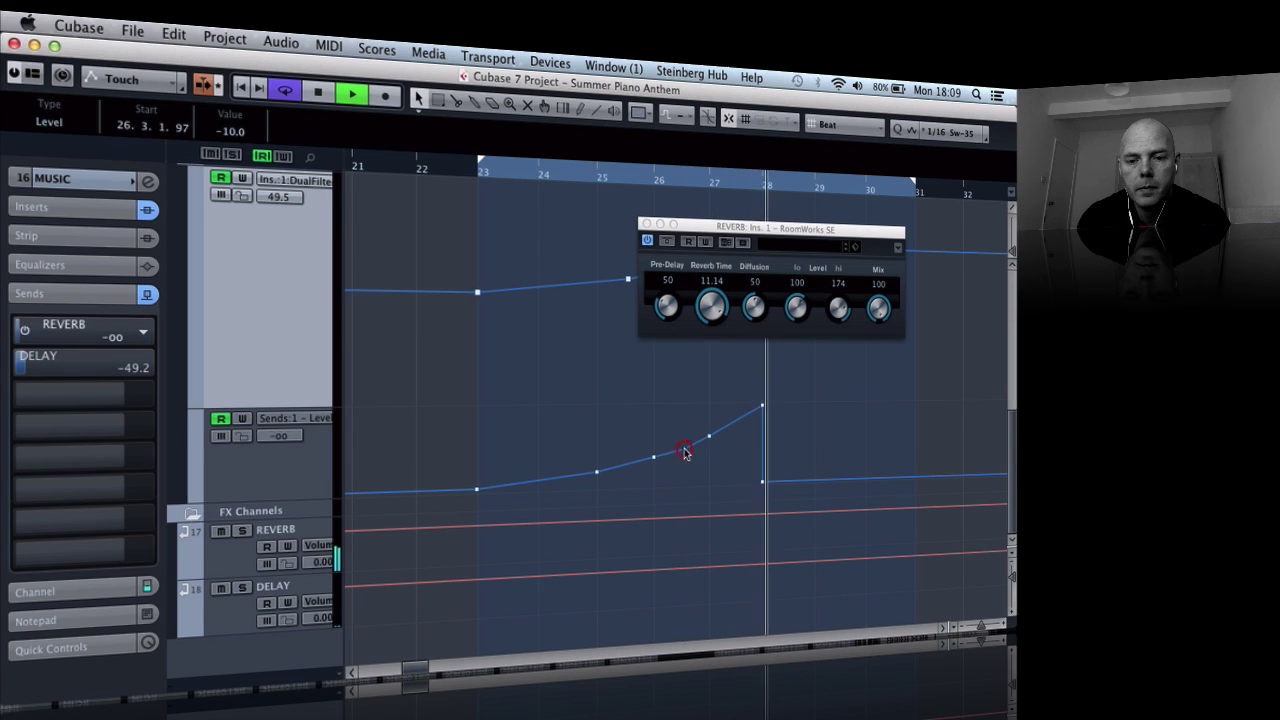
pyautogui.moveTo(685, 450); pyautogui.dragTo(687, 453)
pyautogui.press('space')
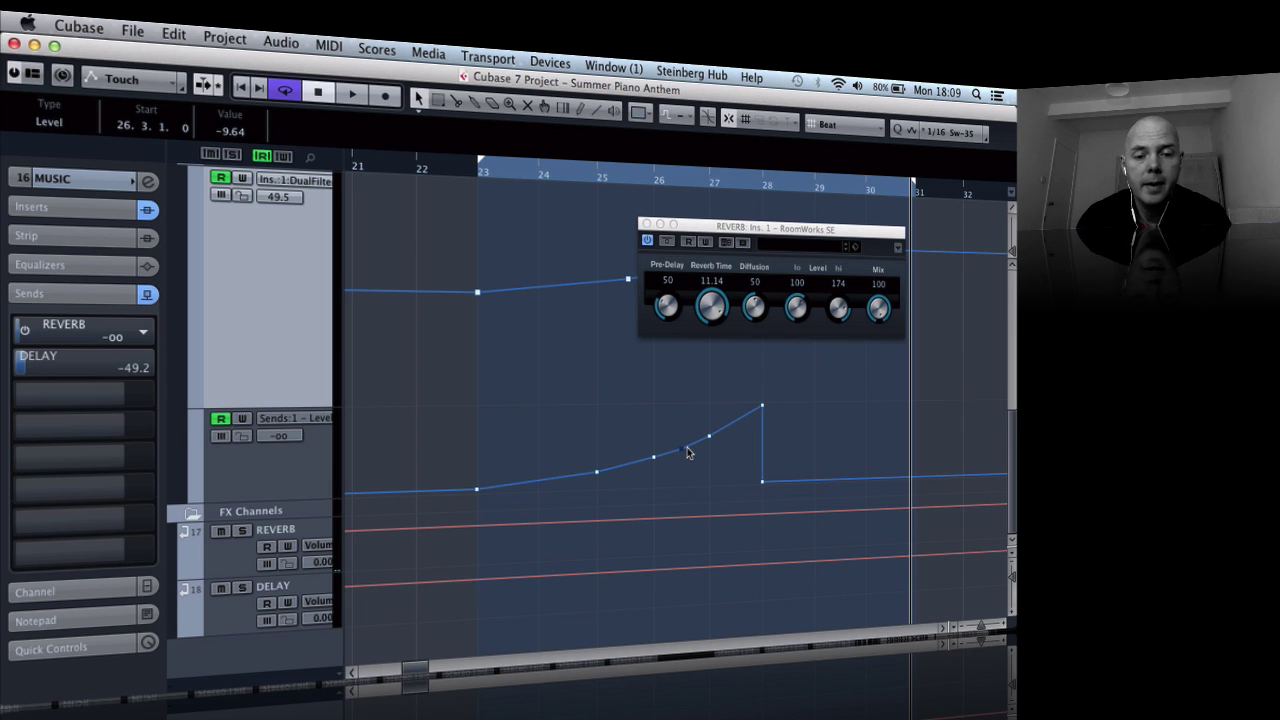
# Step: Add a tall automation lane for the MUSIC group's send 2 level beneath its send 1 lane
pyautogui.click(211, 484)
pyautogui.click(195, 492)
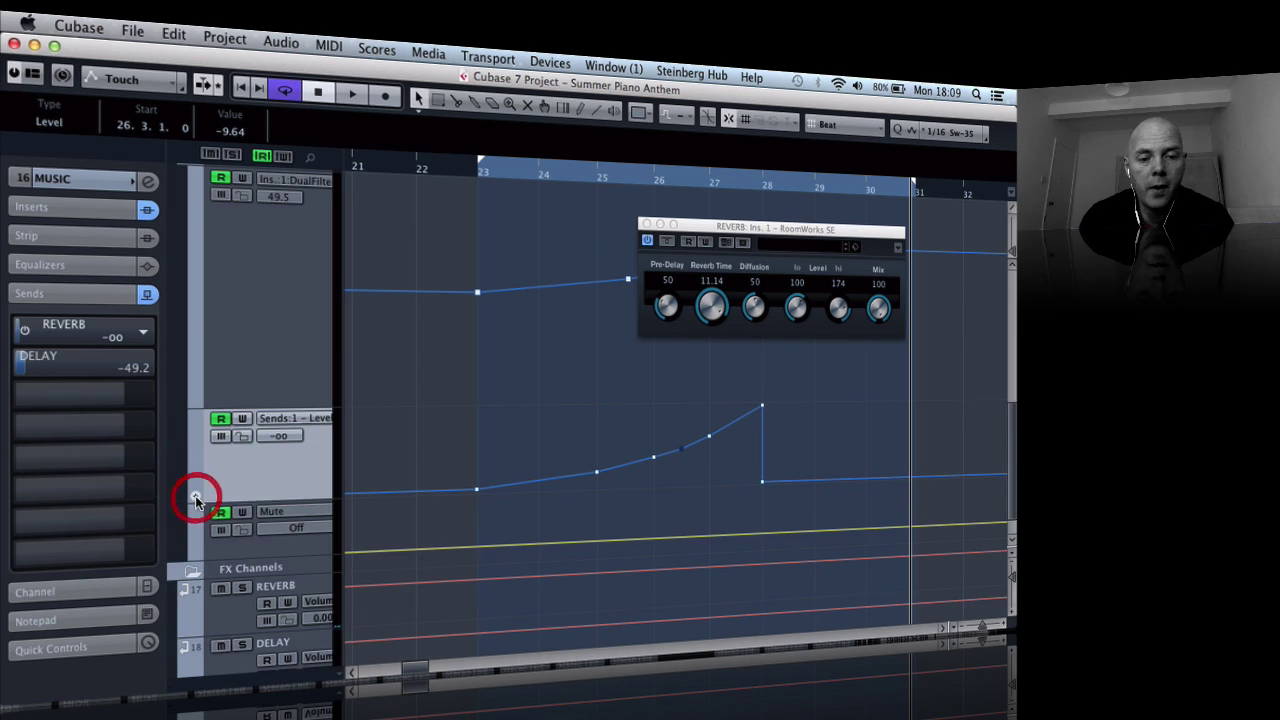
pyautogui.click(296, 508)
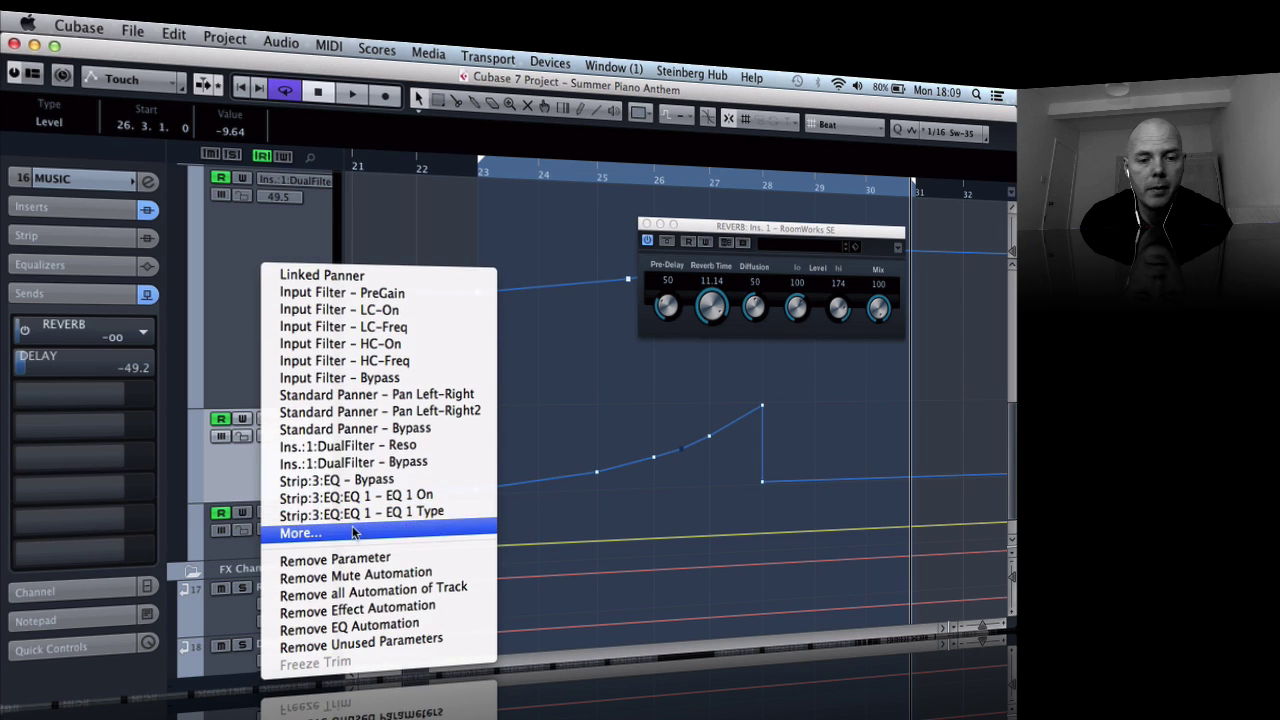
pyautogui.click(353, 533)
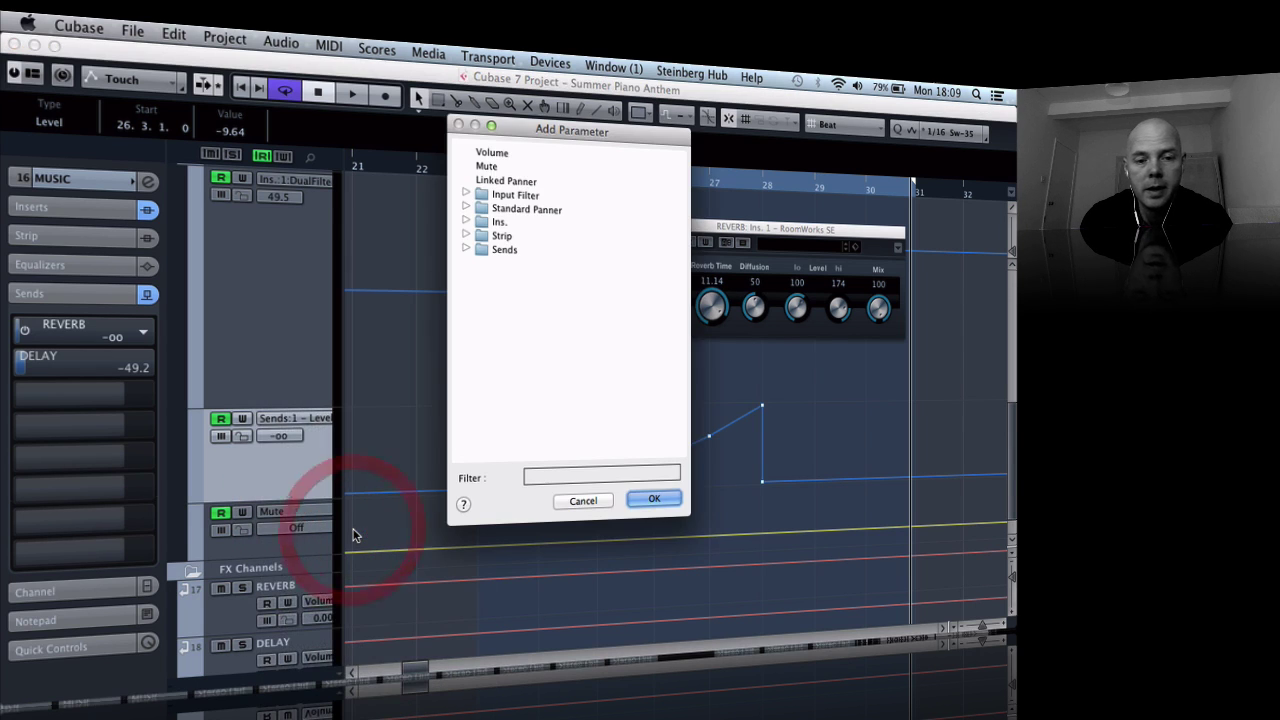
pyautogui.click(473, 253)
pyautogui.click(467, 250)
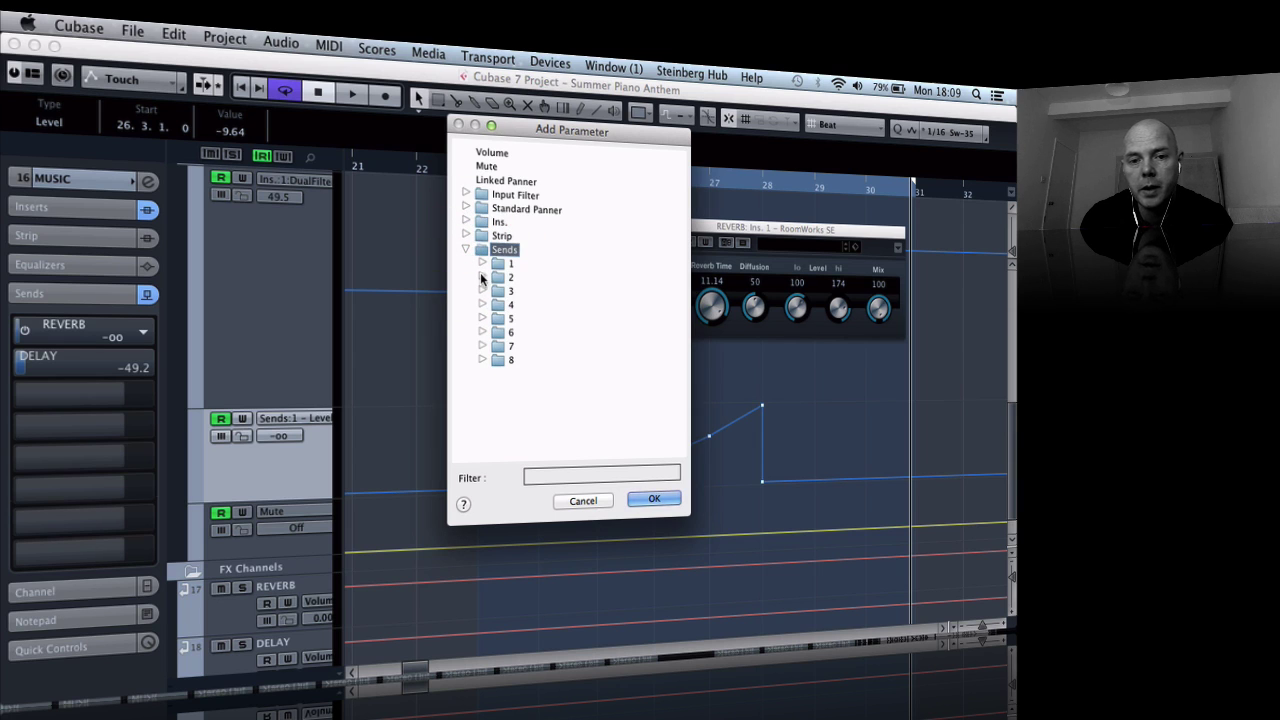
pyautogui.click(482, 277)
pyautogui.doubleClick(519, 305)
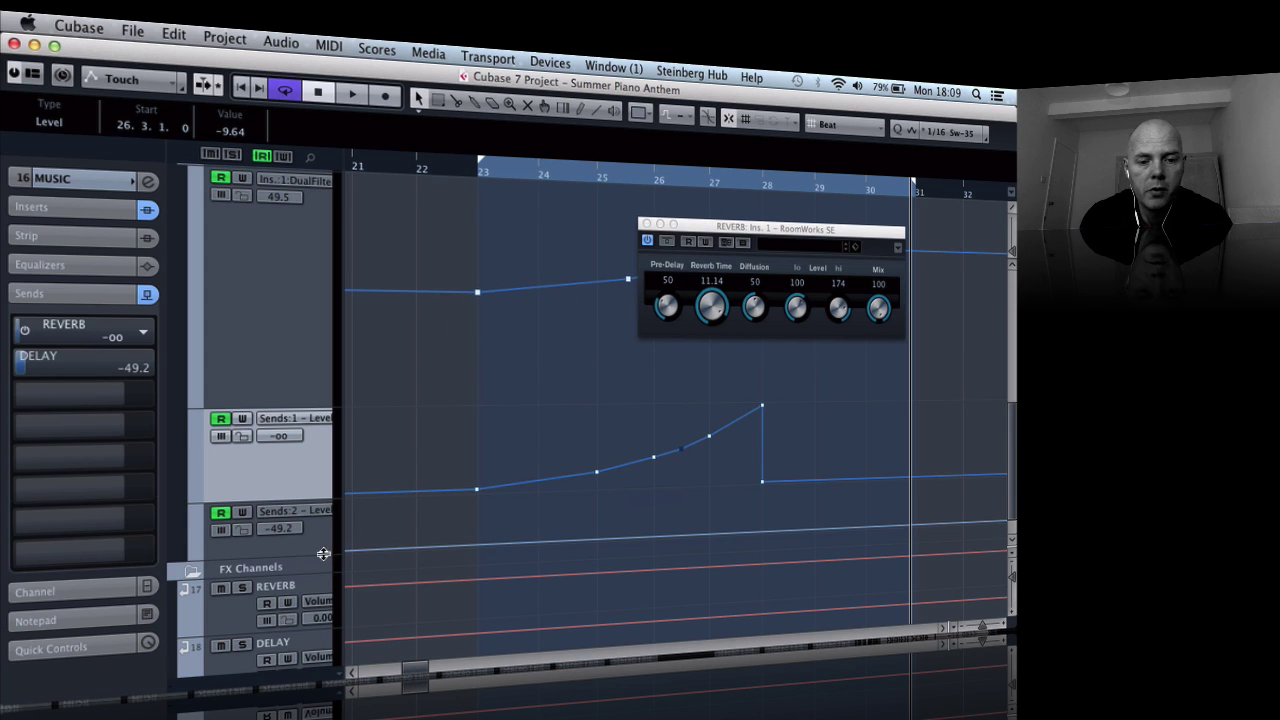
pyautogui.moveTo(322, 548); pyautogui.dragTo(320, 622)
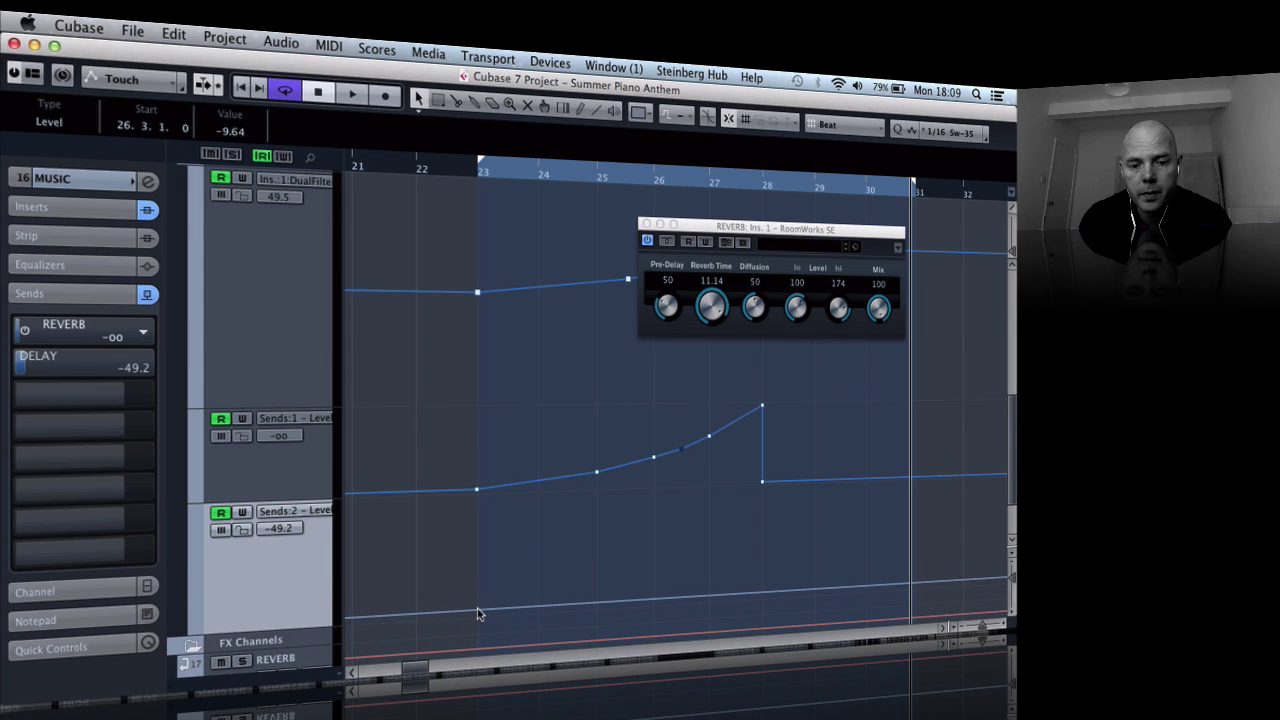
# Step: Ramp the send 2 level from bar 23 up to -3.06 just before bar 28, drop it back there, and audition from bar 23
pyautogui.click(477, 608)
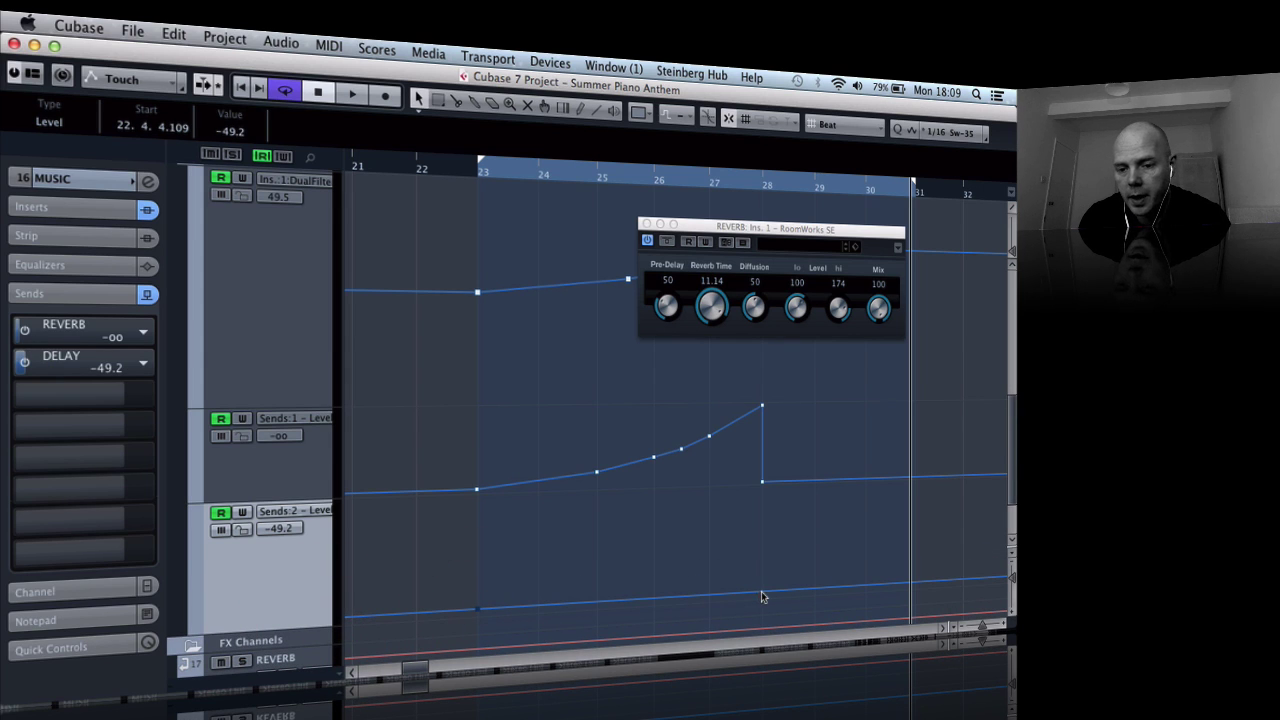
pyautogui.moveTo(746, 591); pyautogui.dragTo(766, 524)
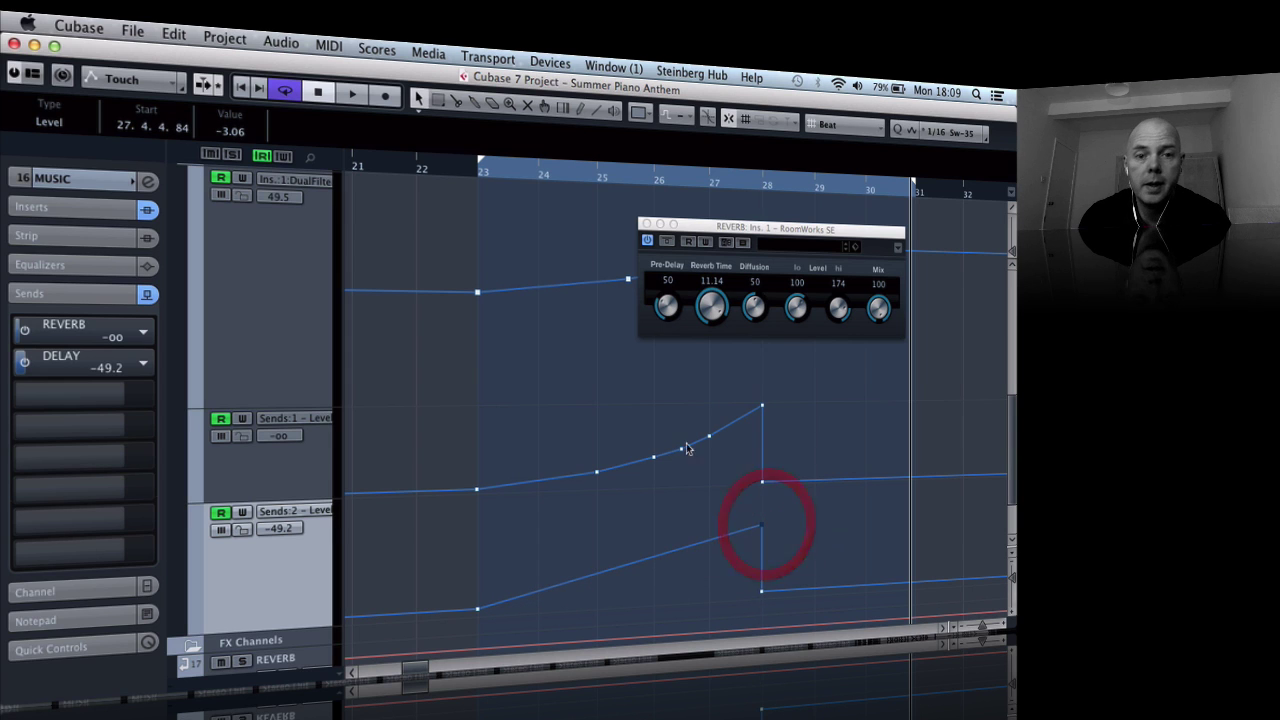
pyautogui.doubleClick(465, 164)
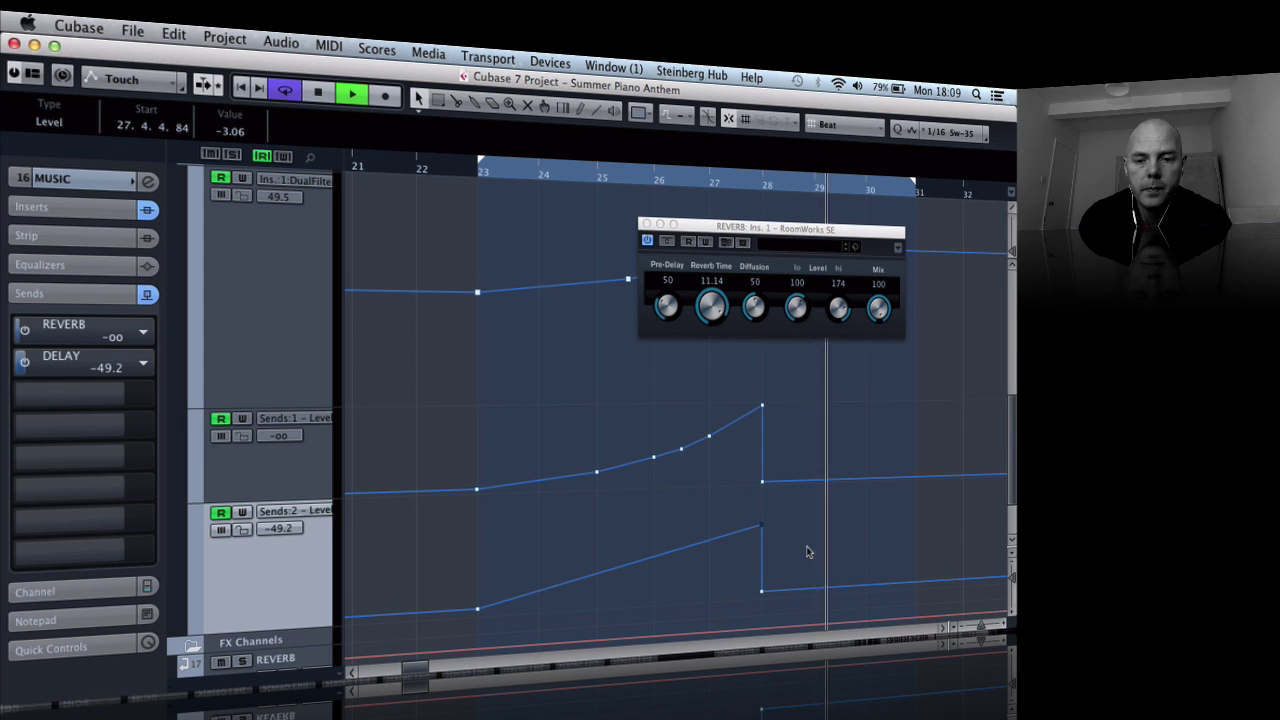
# Step: Stop playback, add a send 2 level point at bar 25 with a value of -43.3, and lower the bar 23 point to -oo
pyautogui.press('space')
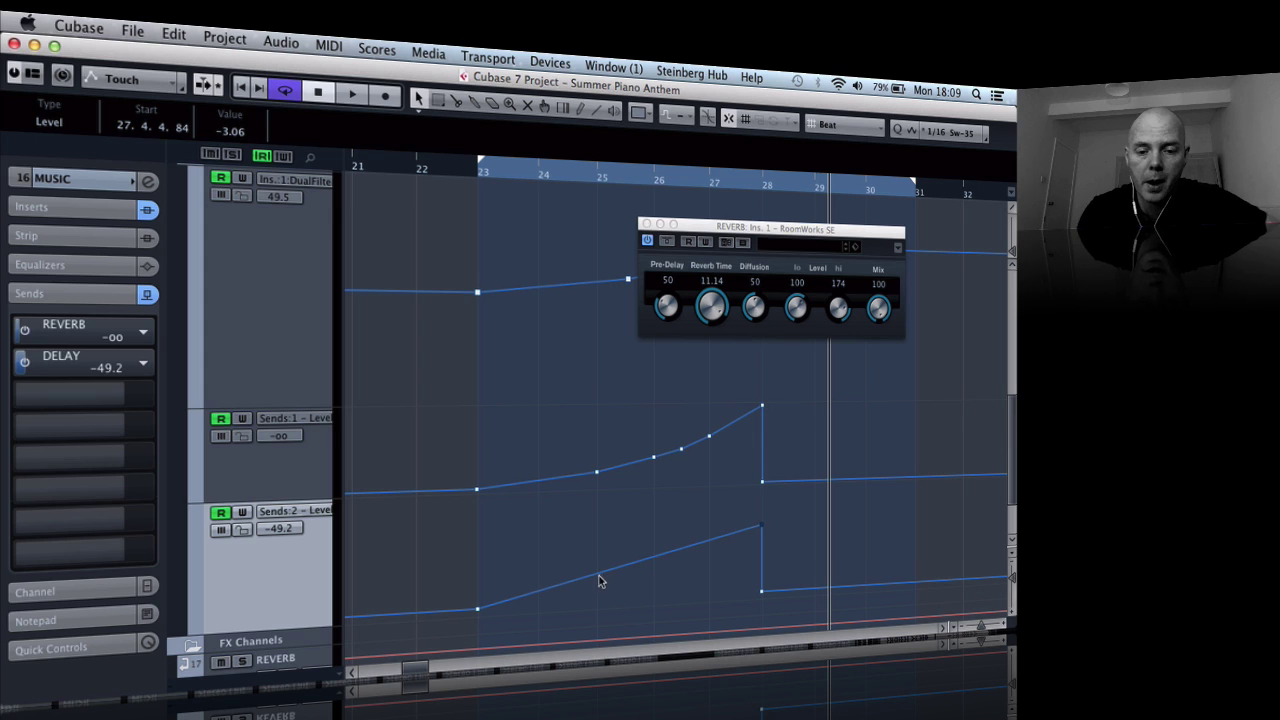
pyautogui.moveTo(597, 580); pyautogui.dragTo(594, 600)
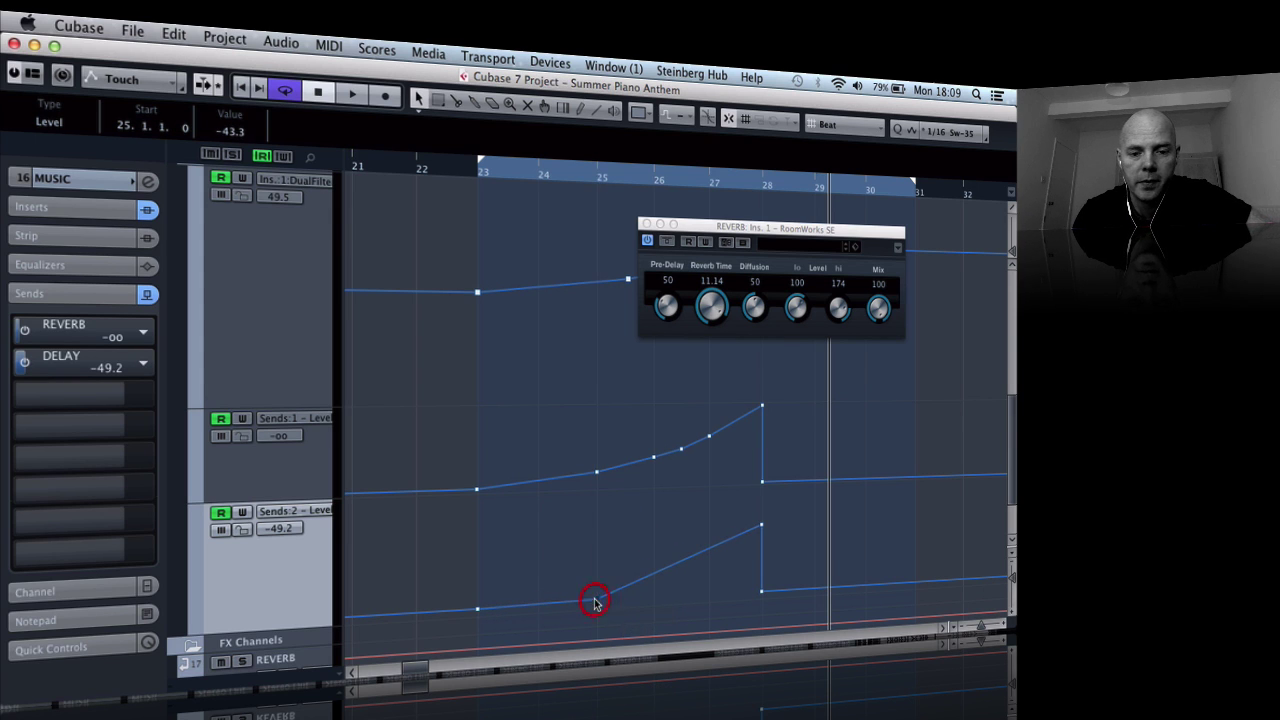
pyautogui.moveTo(477, 611); pyautogui.dragTo(477, 623)
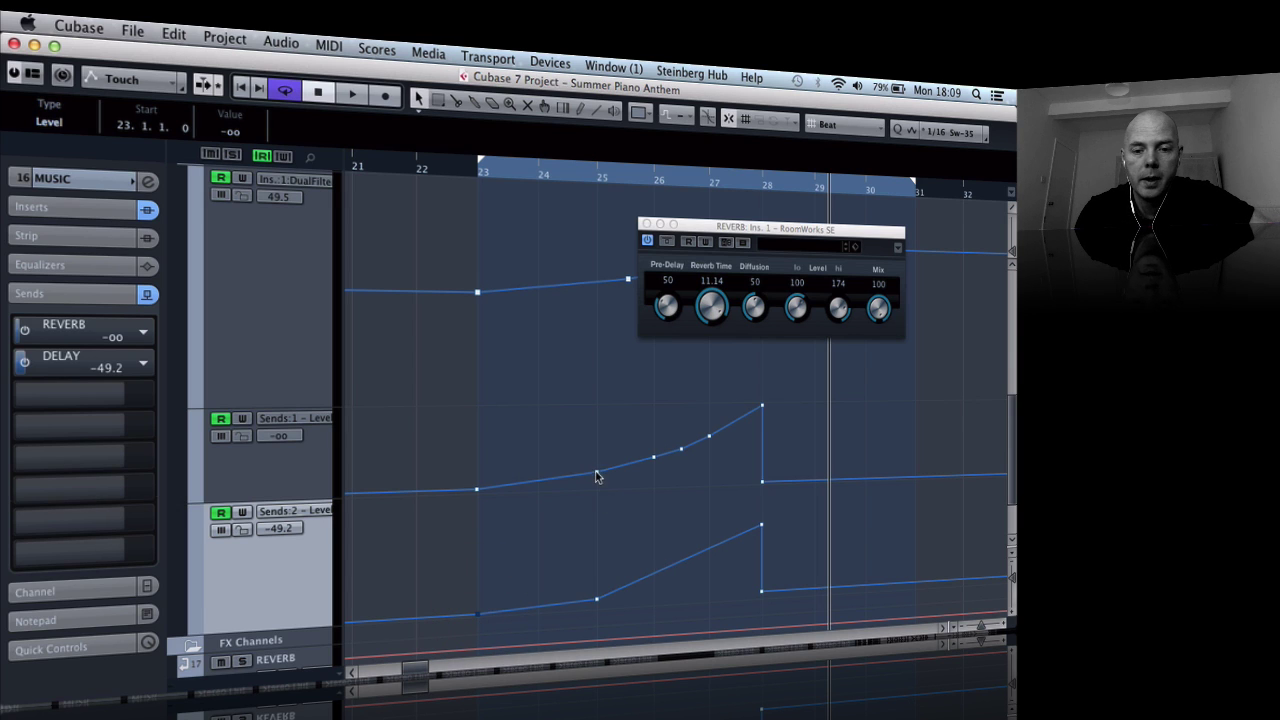
# Step: Lower the send 1 level point at bar 25 to -44.2 and delete the point at bar 26 while auditioning from bar 23
pyautogui.moveTo(596, 476); pyautogui.dragTo(597, 486)
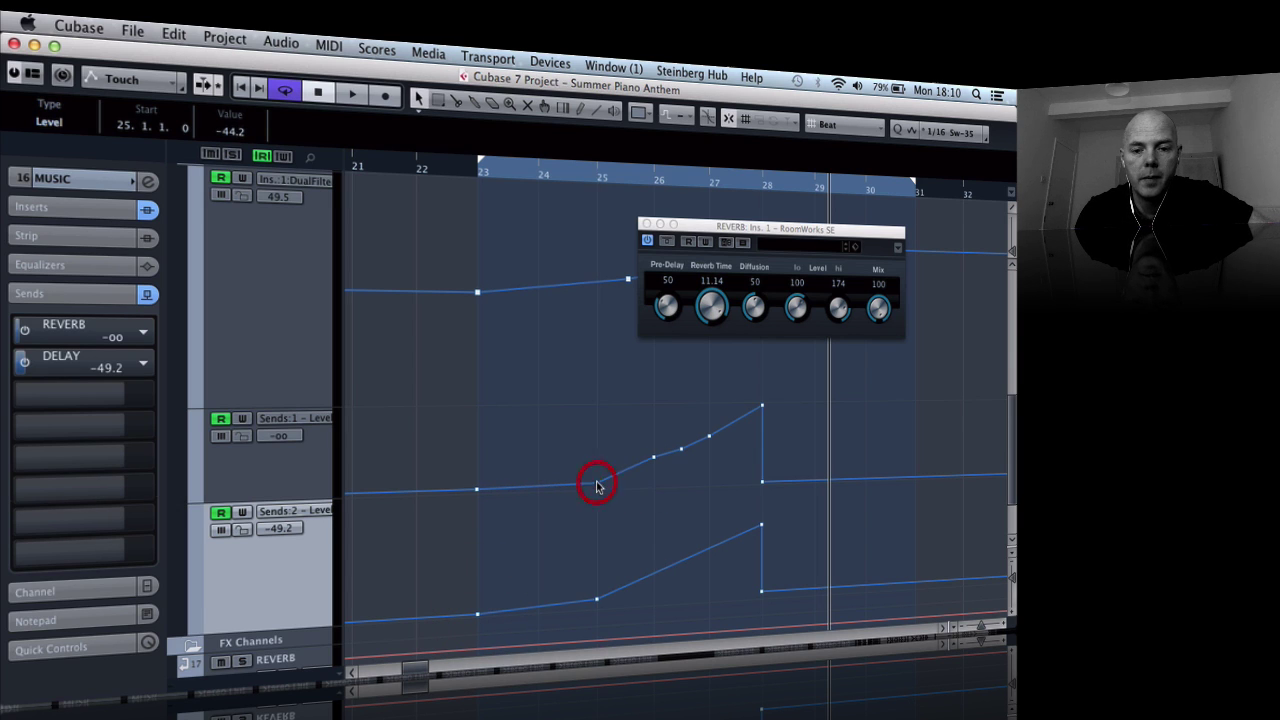
pyautogui.doubleClick(473, 171)
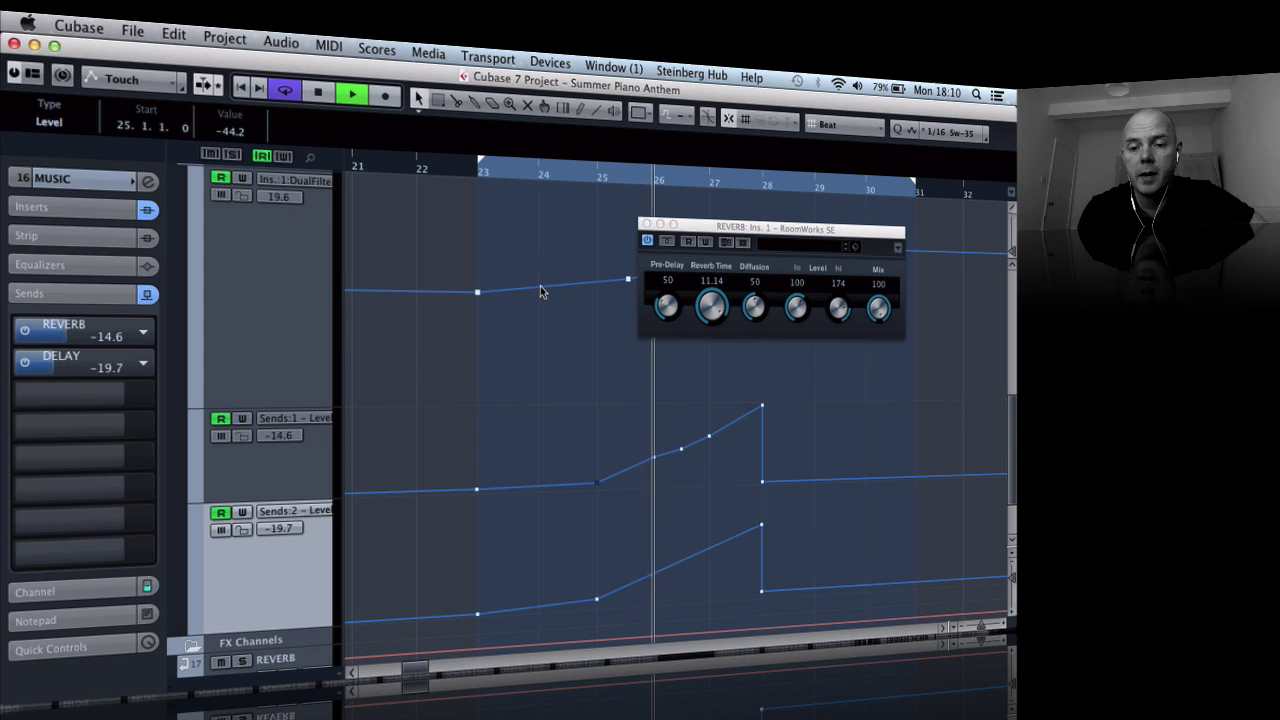
pyautogui.click(655, 460)
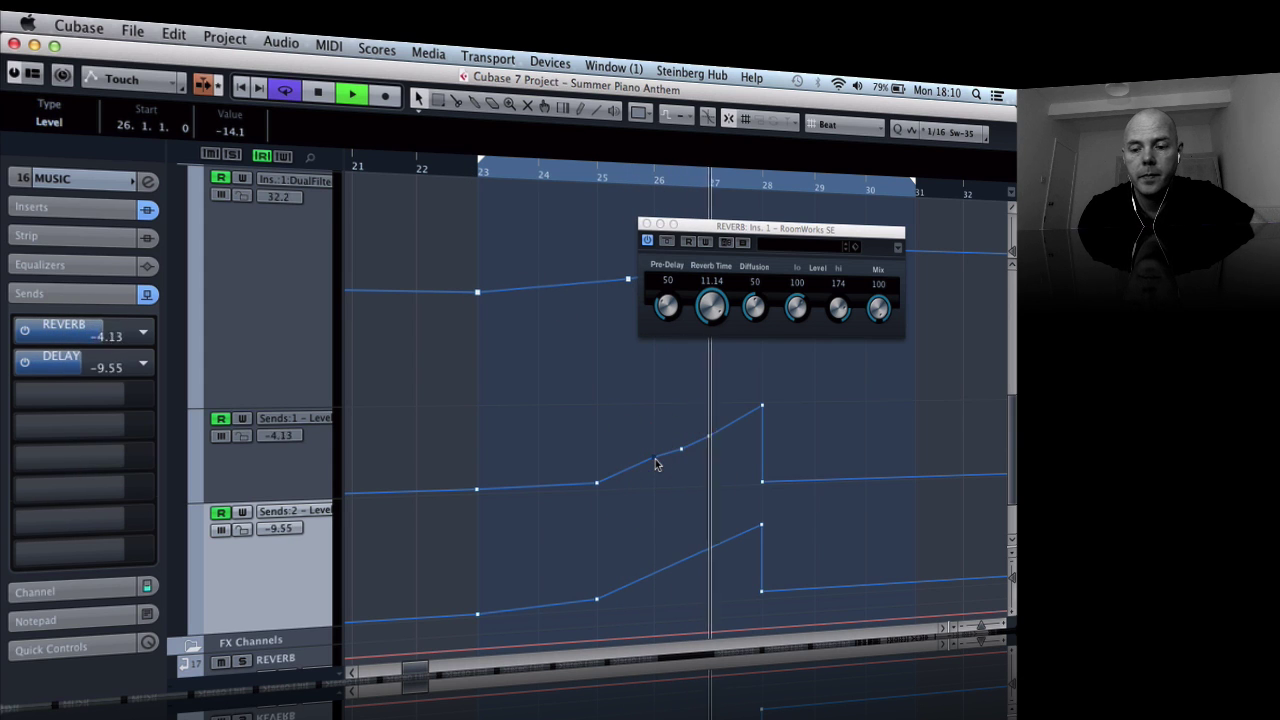
pyautogui.press('Delete')
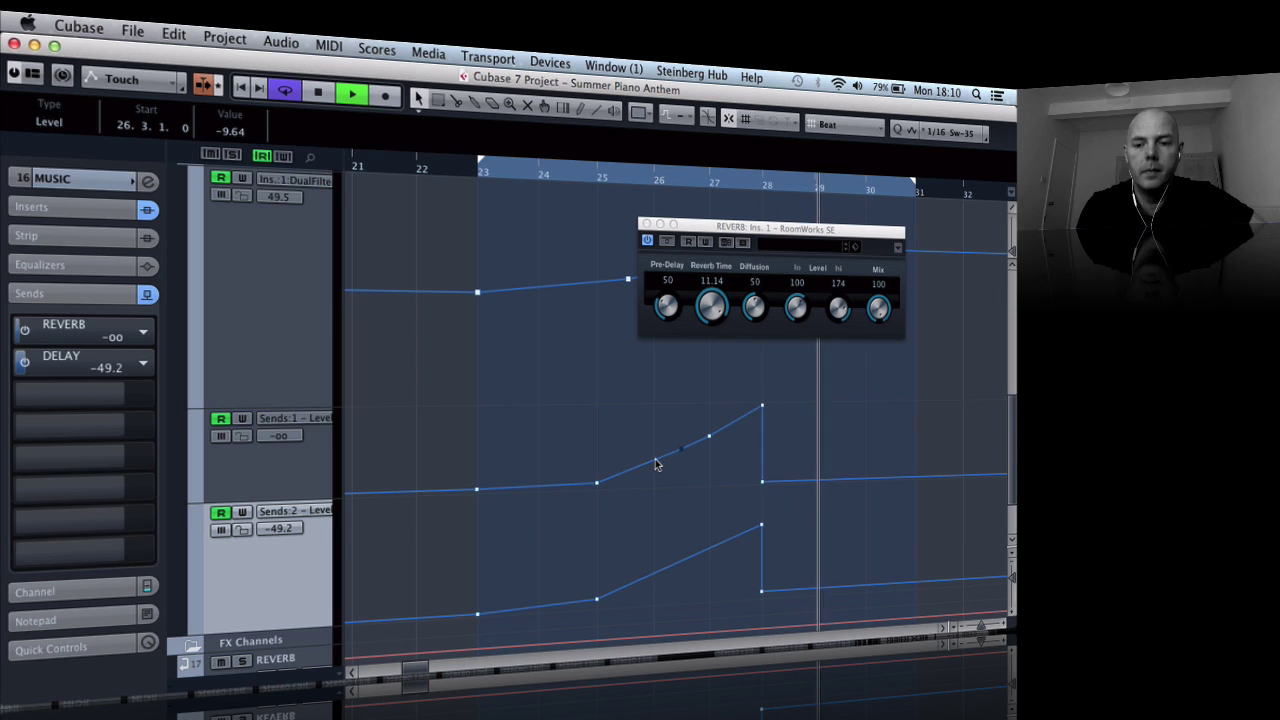
pyautogui.press('space')
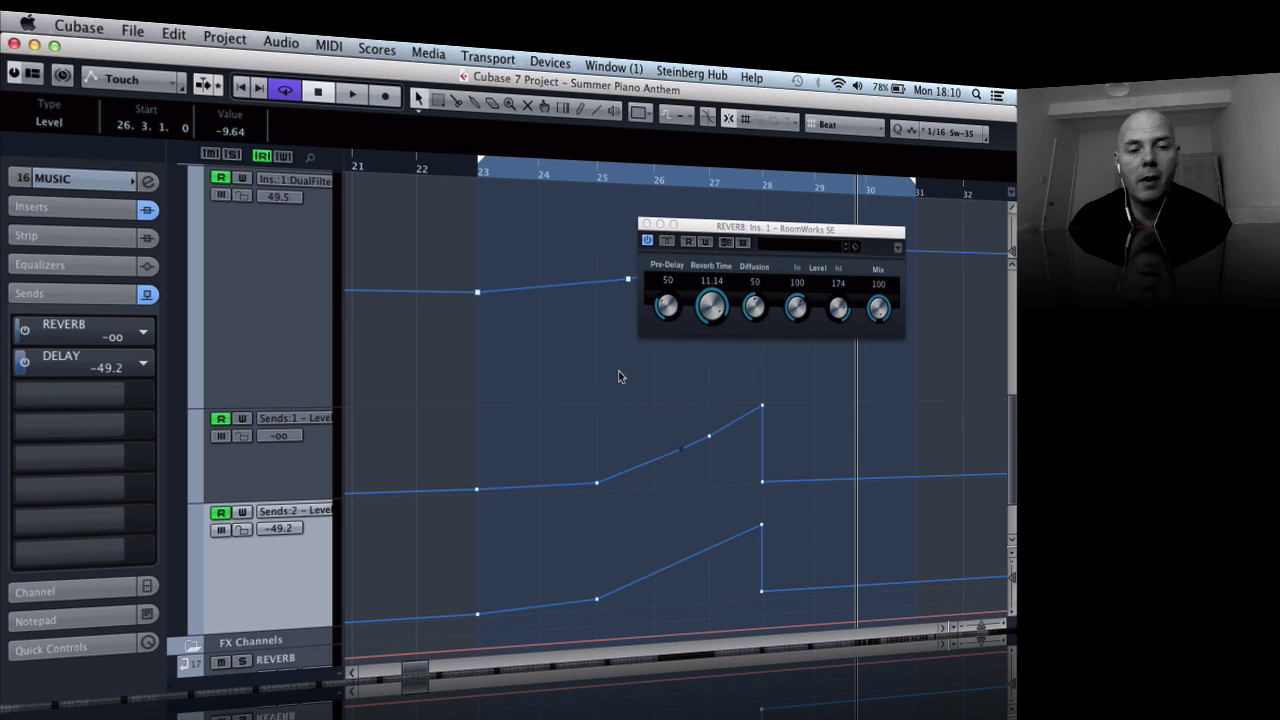
# Step: Switch the MUSIC group's send 1 lane to Mute and automate the mute to turn on at bar 29
pyautogui.press('g')
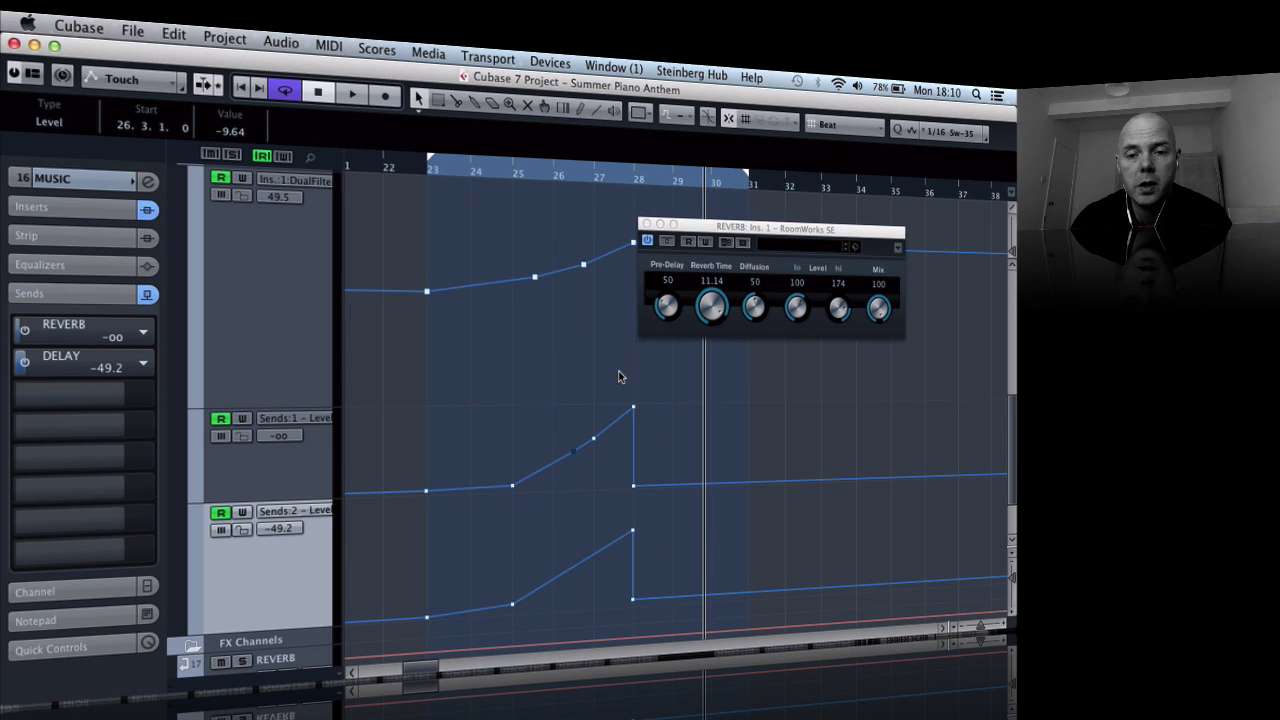
pyautogui.press('g')
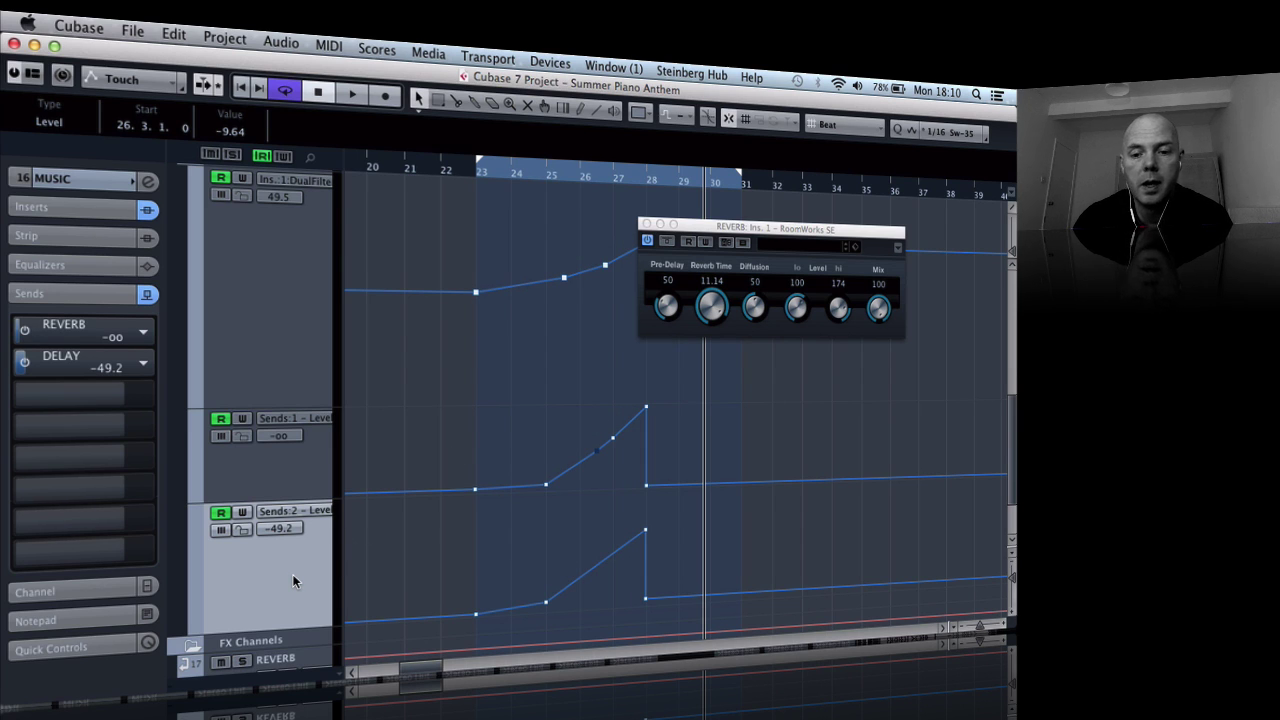
pyautogui.click(303, 420)
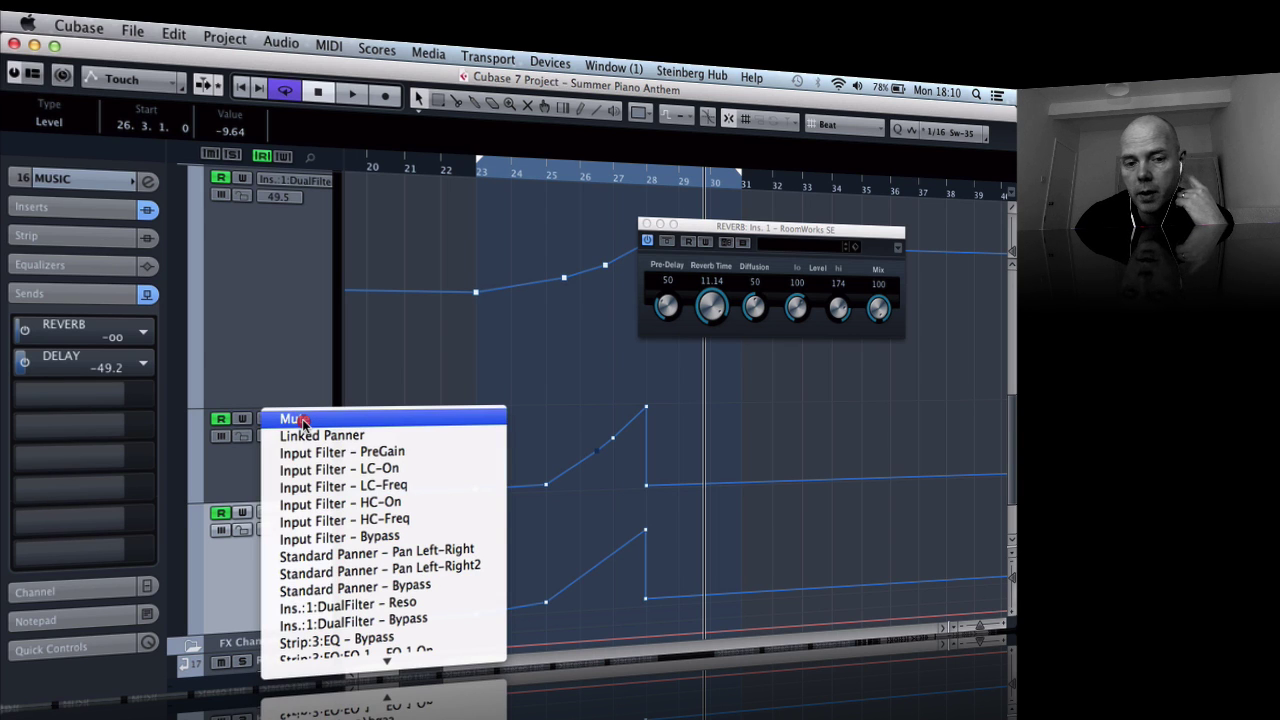
pyautogui.click(303, 421)
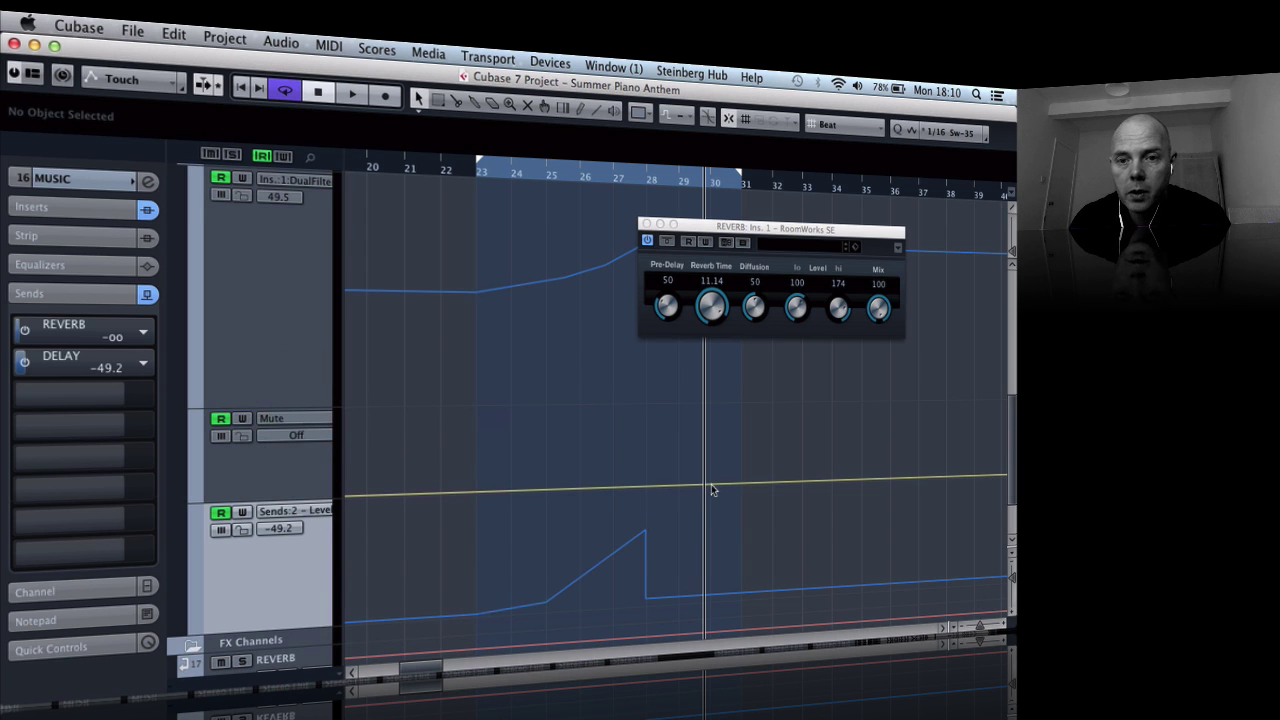
pyautogui.scroll(-2, 711, 488)
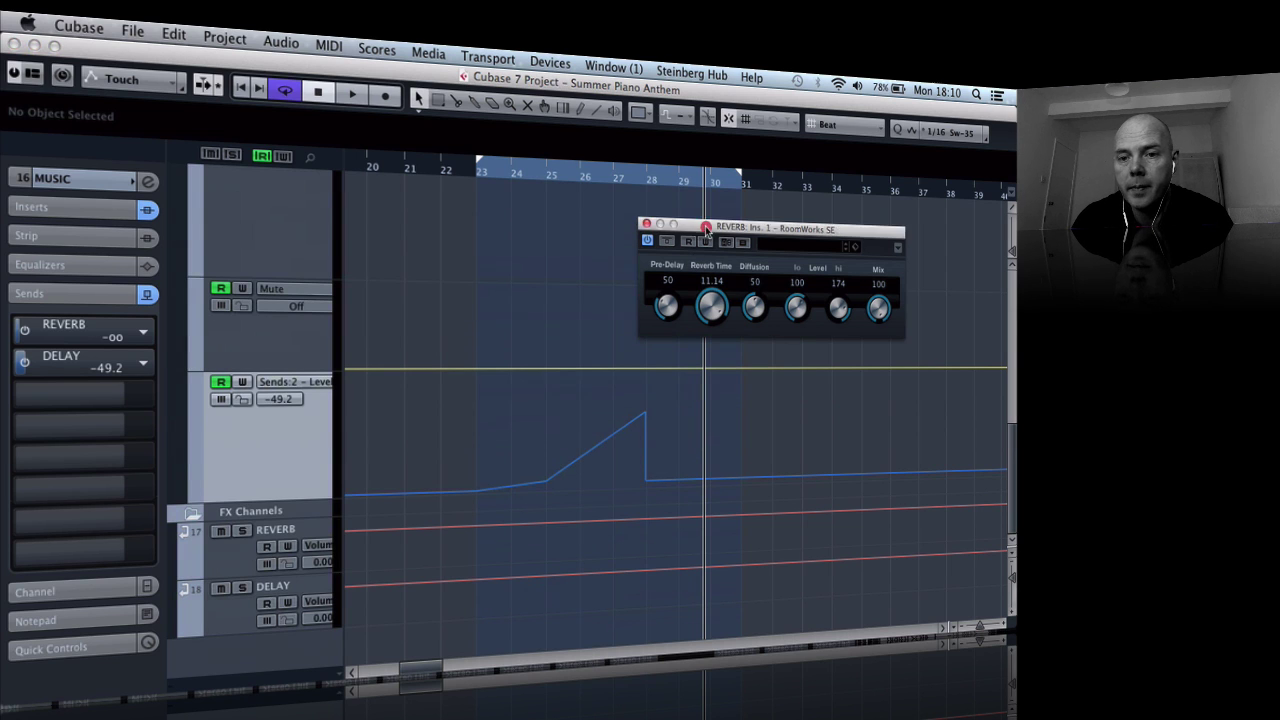
pyautogui.moveTo(707, 233); pyautogui.dragTo(867, 241)
pyautogui.click(678, 367)
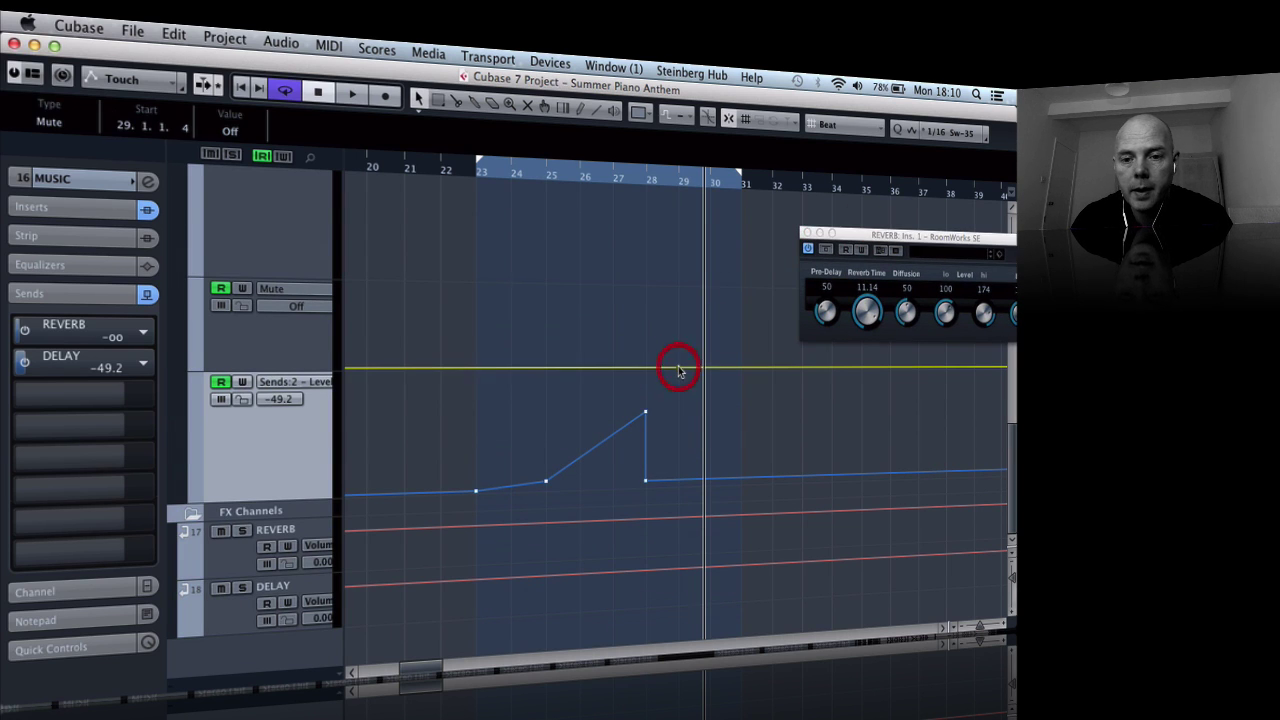
pyautogui.click(680, 369)
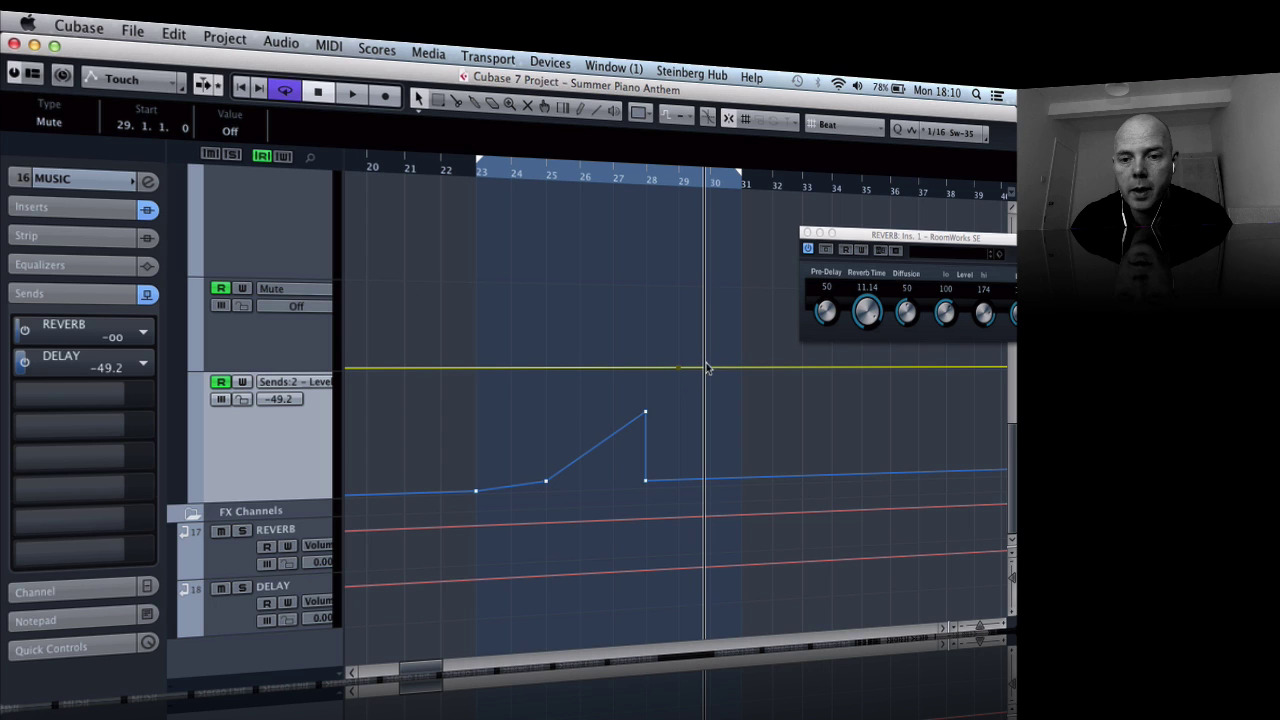
pyautogui.moveTo(686, 367); pyautogui.dragTo(677, 309)
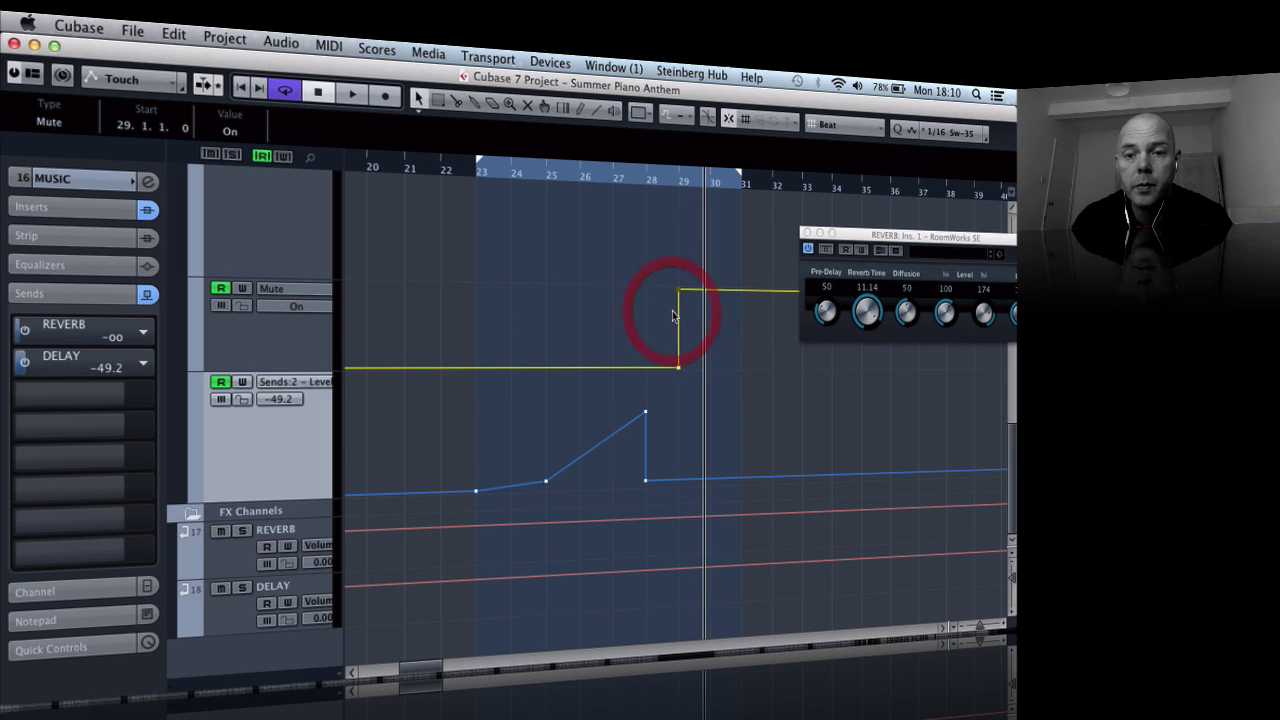
pyautogui.click(301, 380)
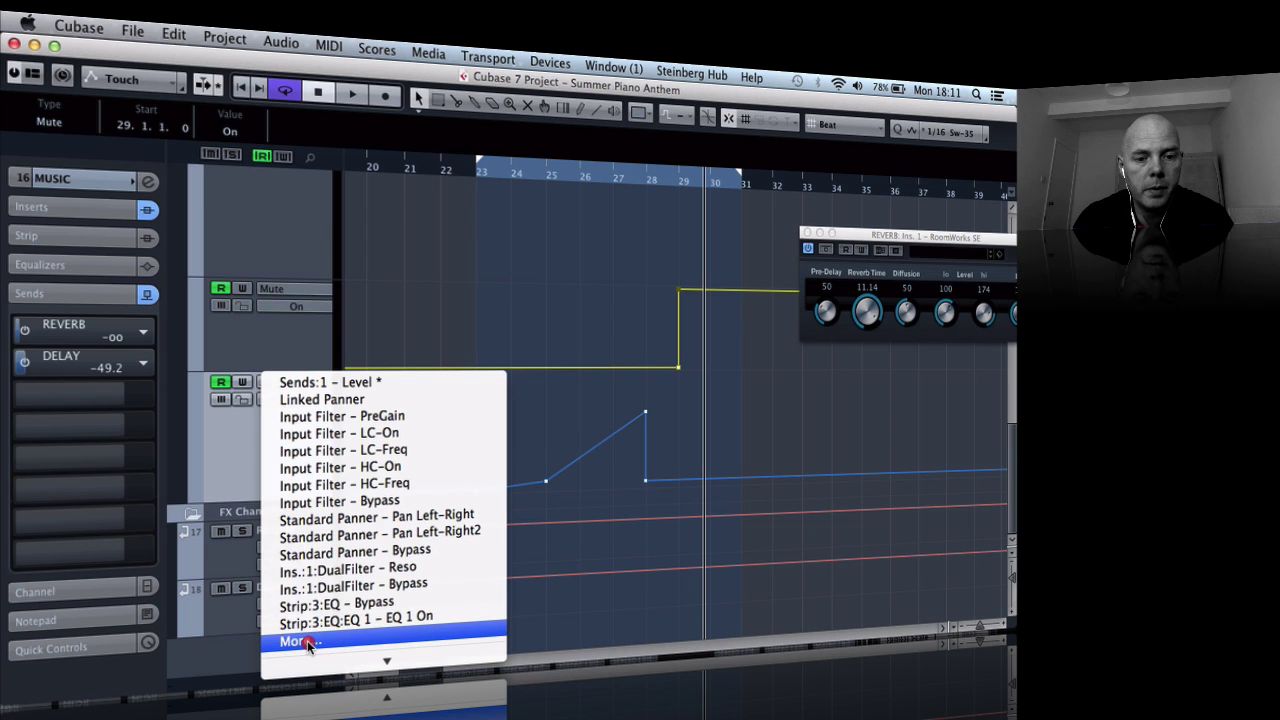
pyautogui.moveTo(306, 677)
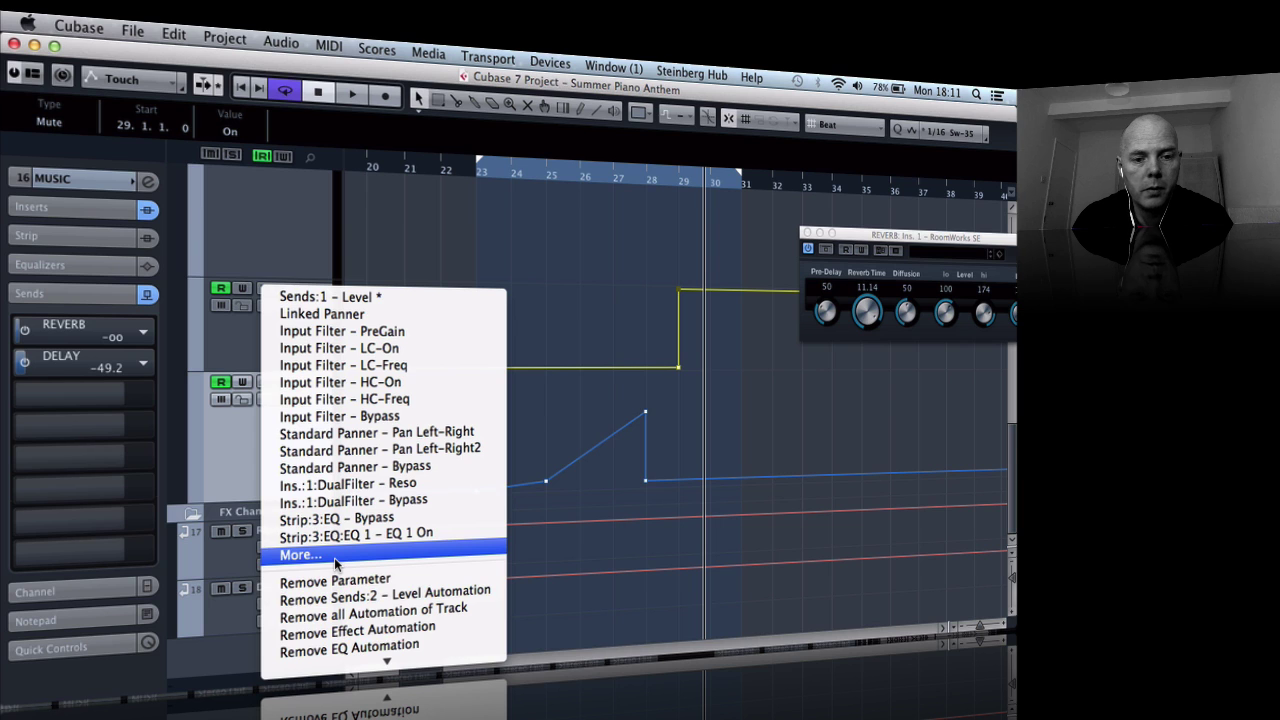
pyautogui.click(243, 459)
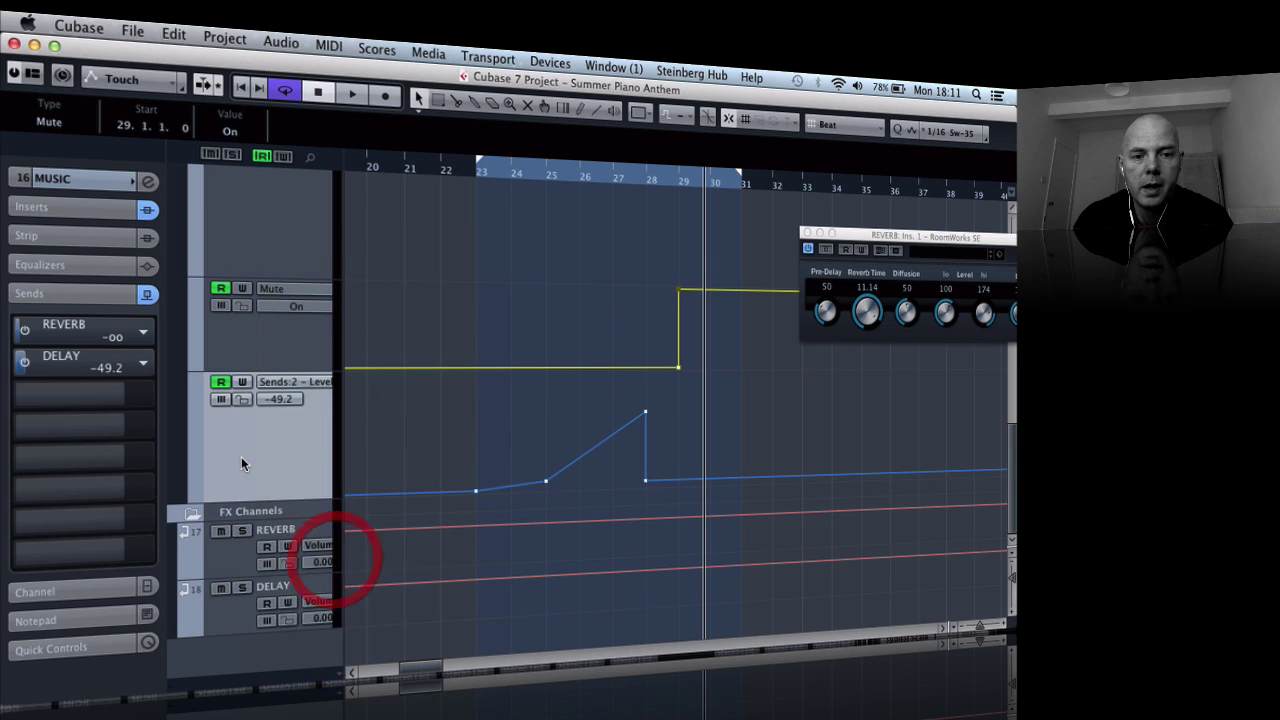
pyautogui.click(303, 334)
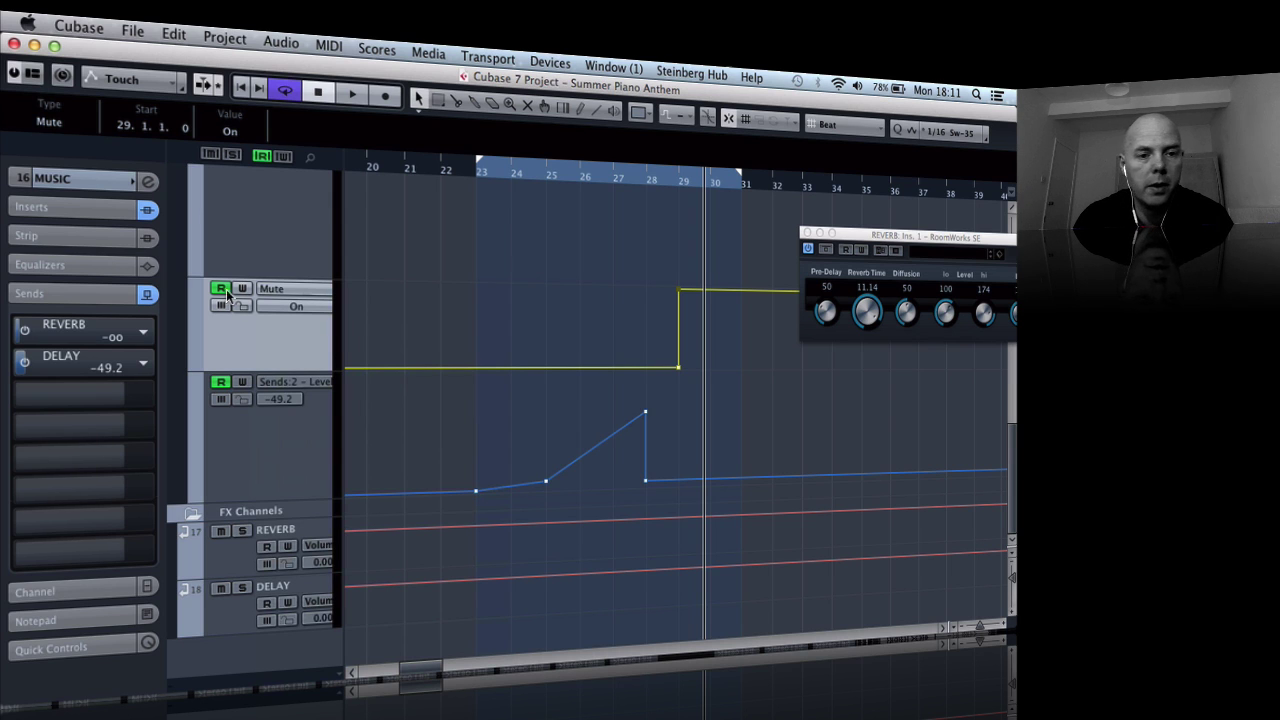
pyautogui.click(283, 291)
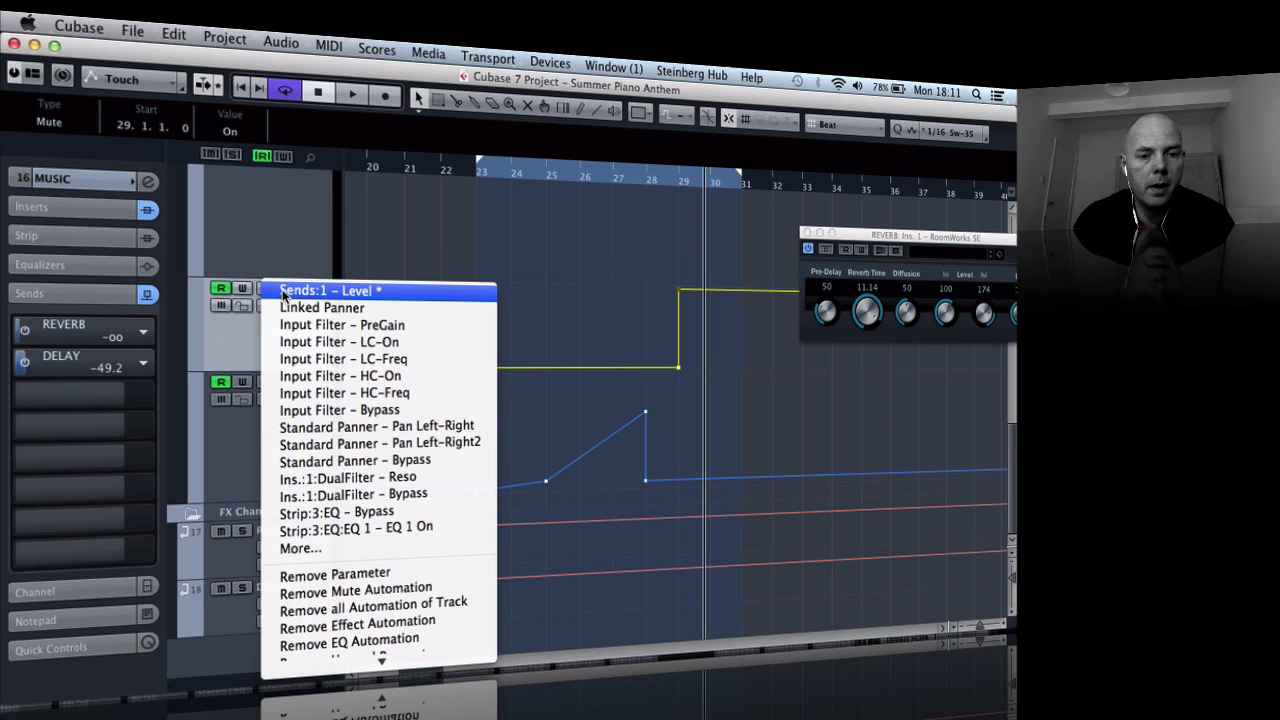
pyautogui.click(233, 341)
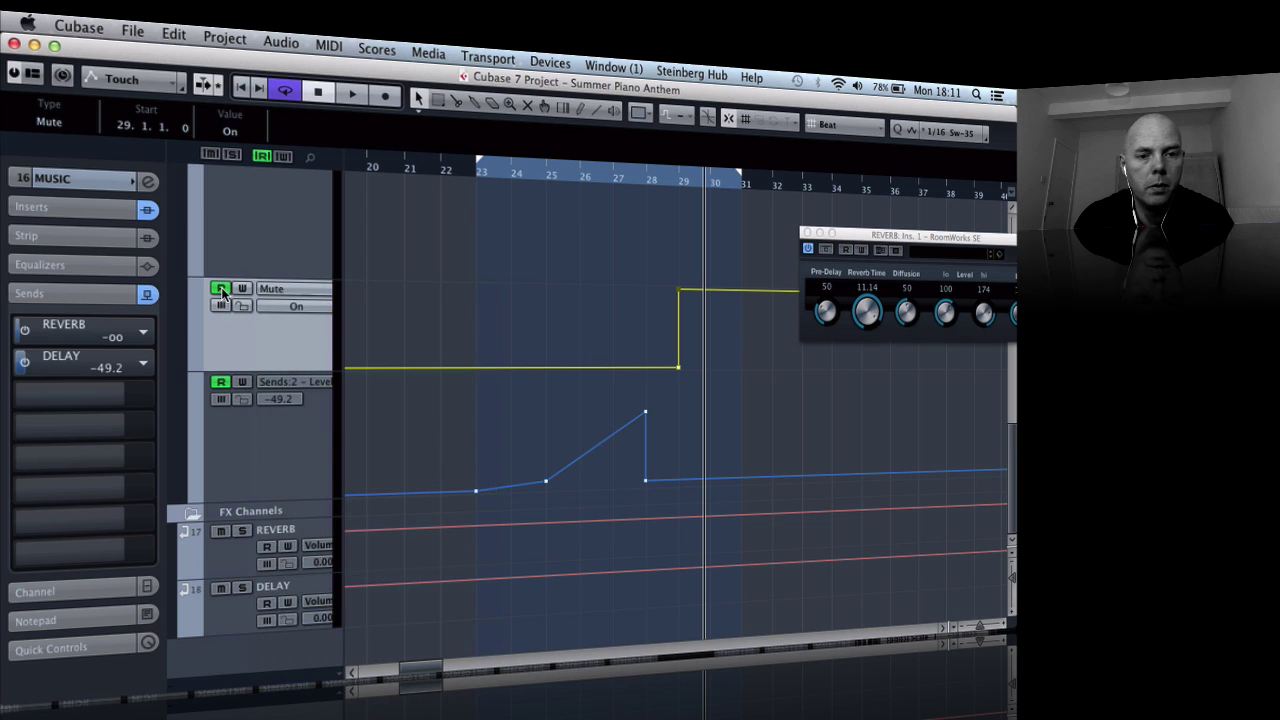
pyautogui.click(295, 310)
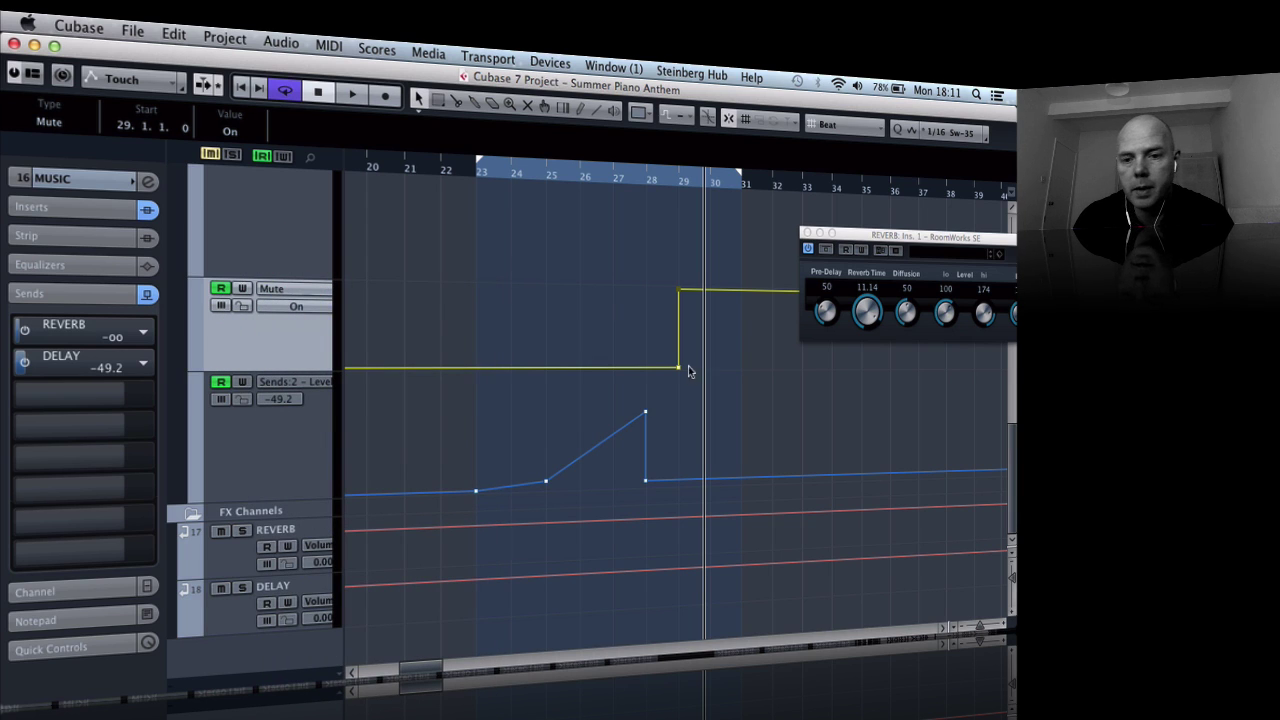
# Step: Delete the MUSIC group's Mute points at bar 29 and switch the lane back to the send 1 level
pyautogui.click(679, 293)
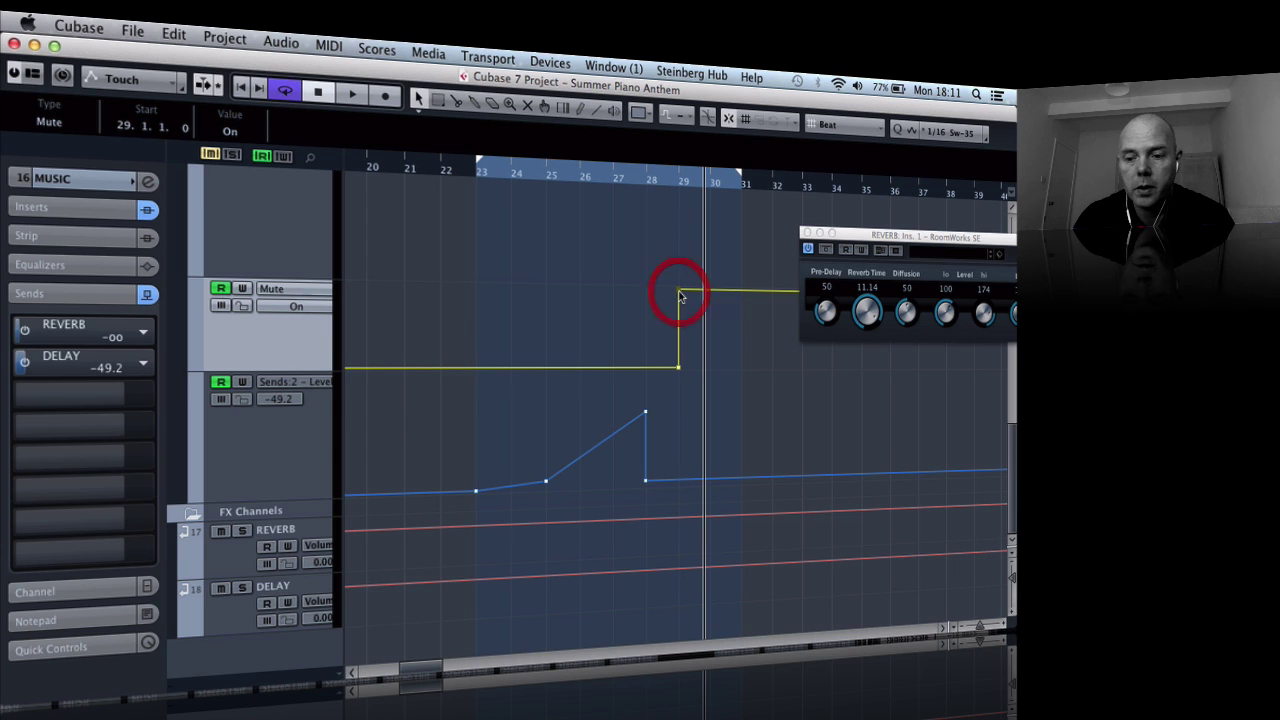
pyautogui.press('Delete')
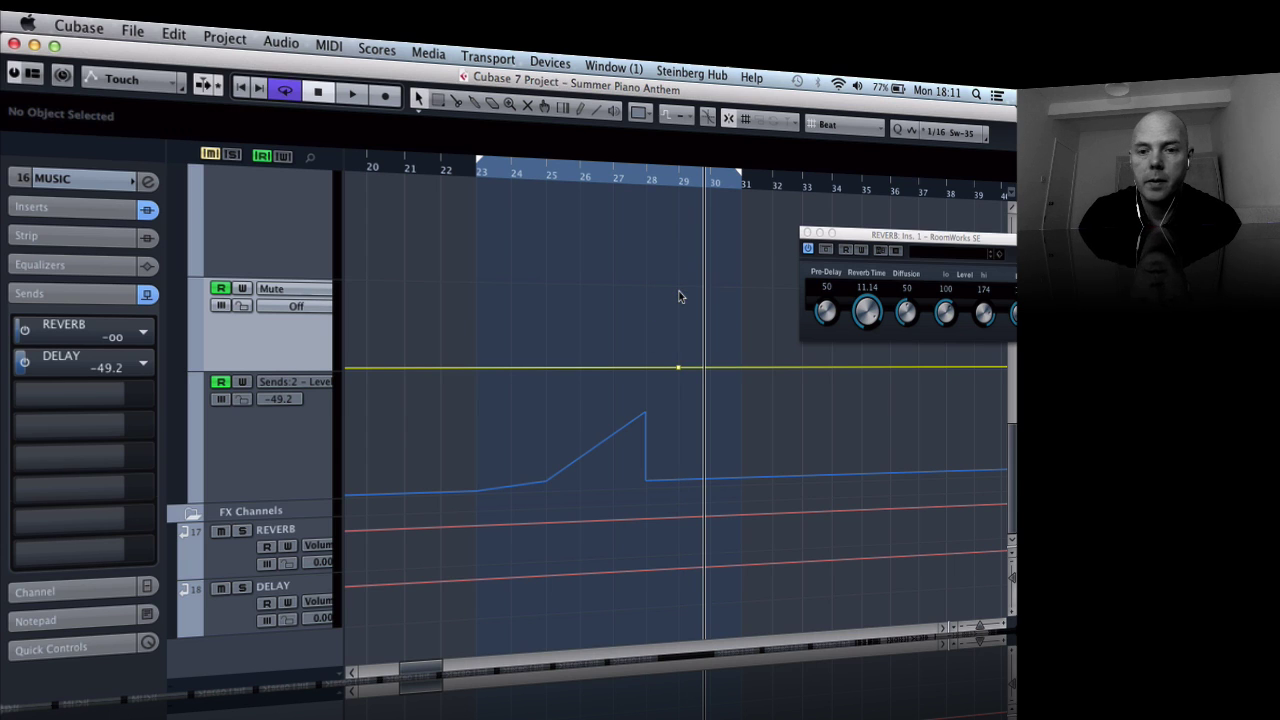
pyautogui.click(679, 372)
pyautogui.click(679, 372)
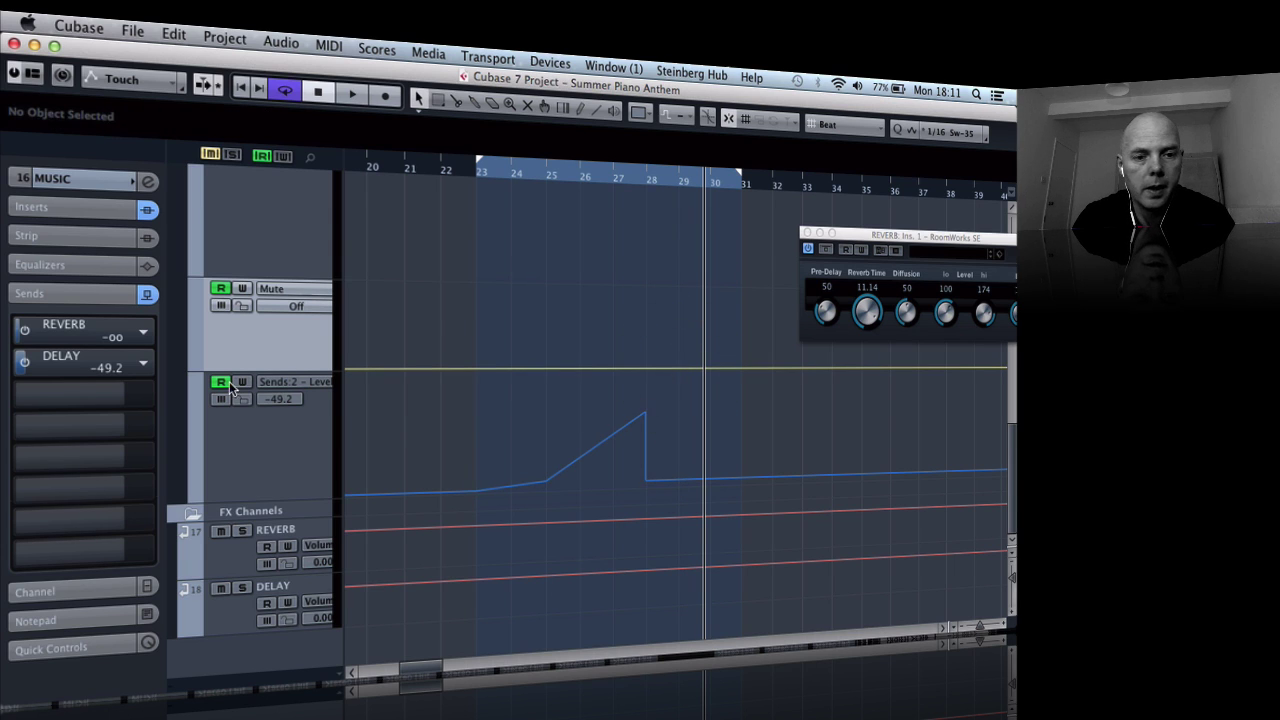
pyautogui.click(300, 290)
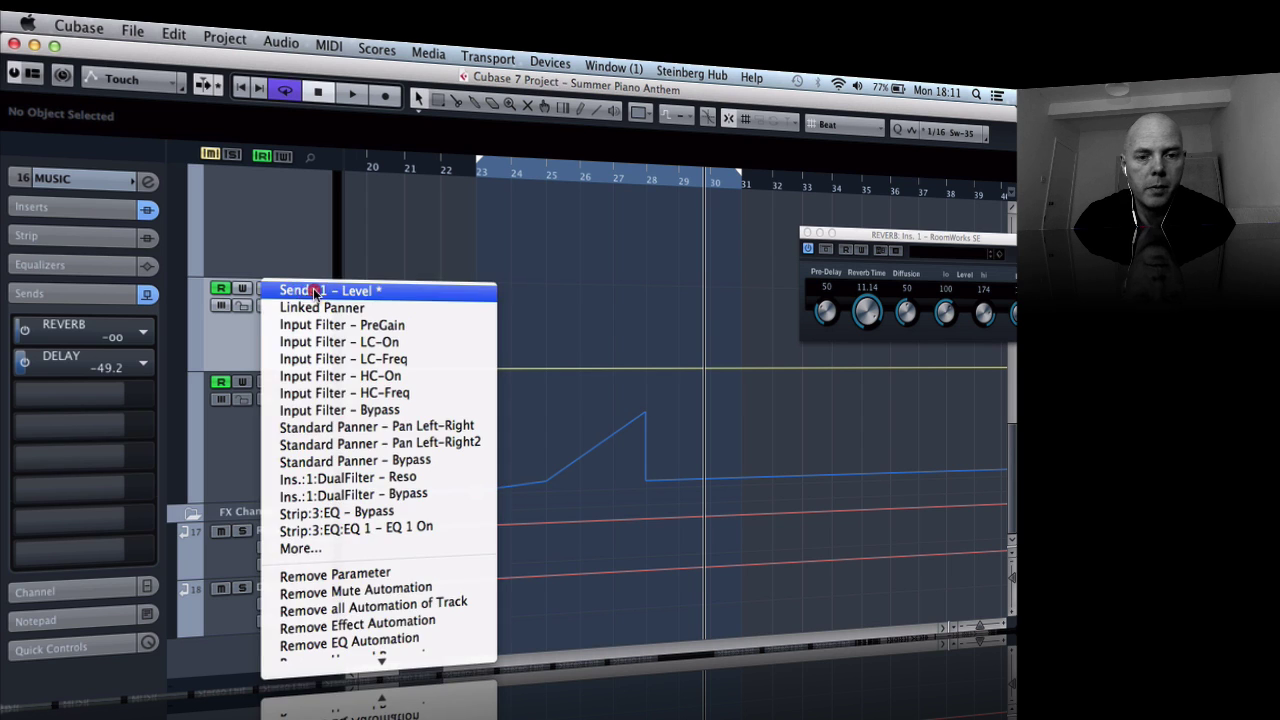
pyautogui.click(314, 290)
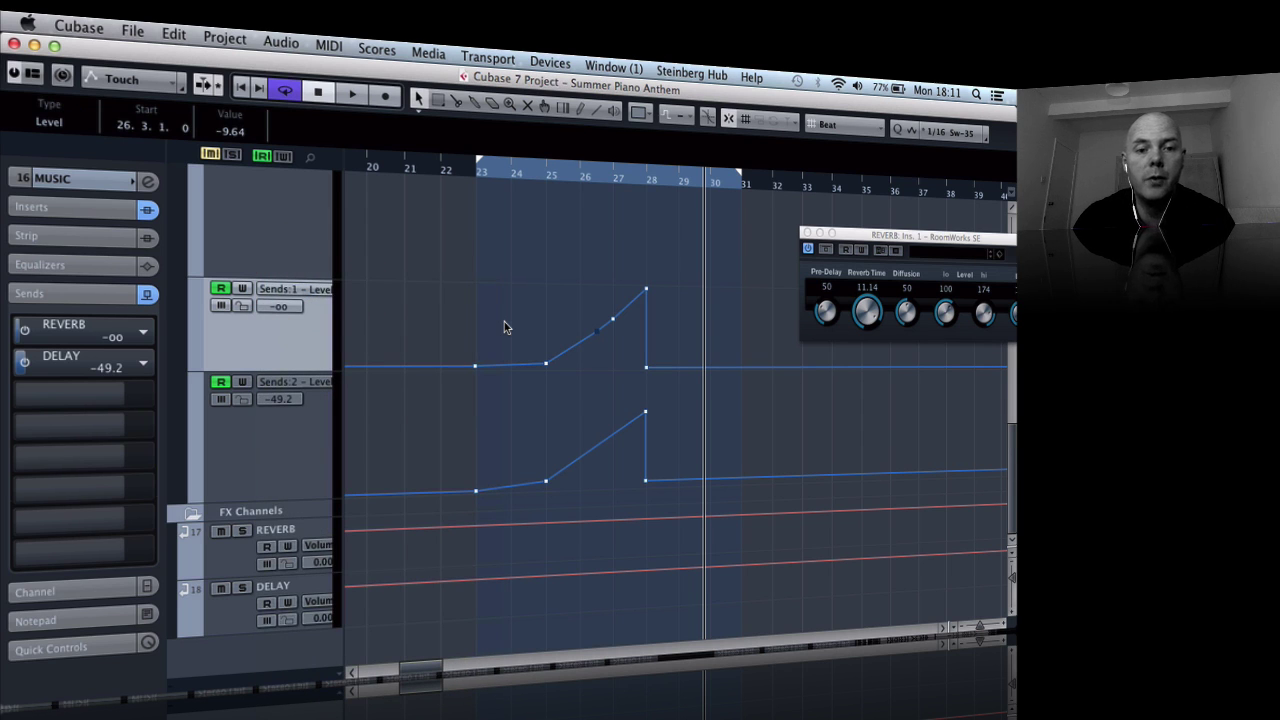
# Step: Enable automation reading on the REVERB and DELAY channels and set both automation lanes to Mute
pyautogui.click(246, 559)
pyautogui.click(266, 547)
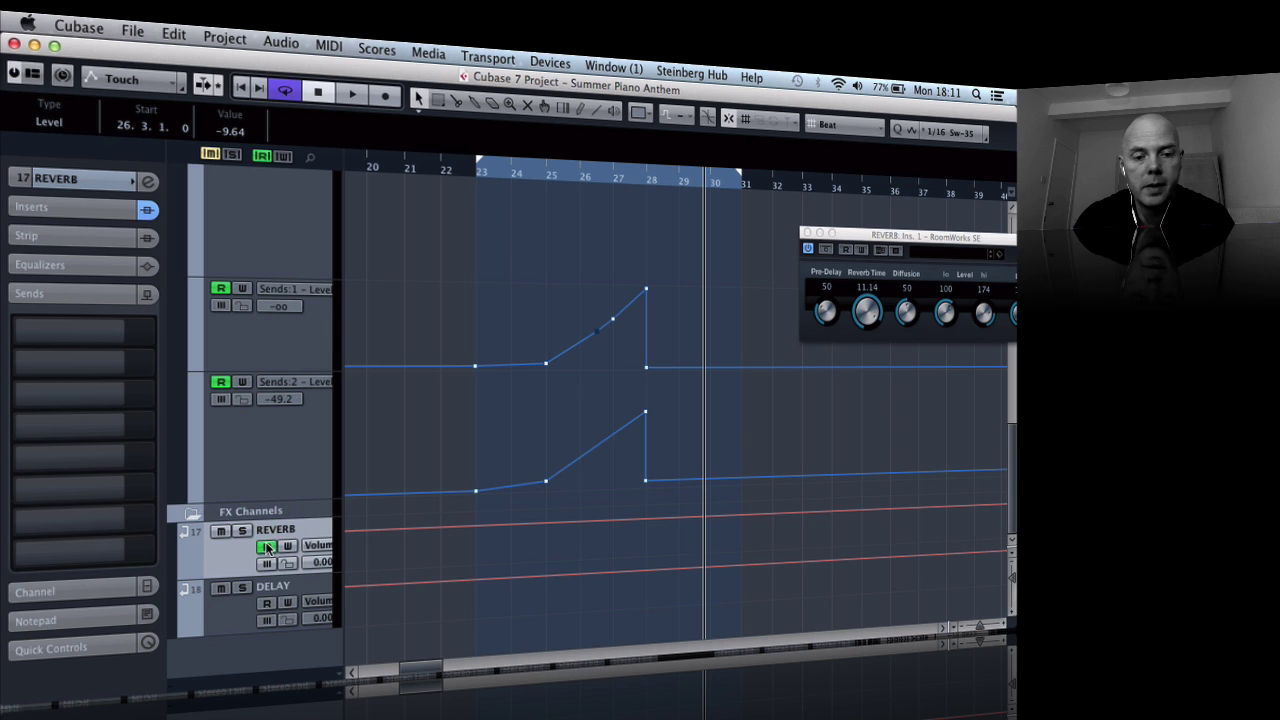
pyautogui.click(266, 605)
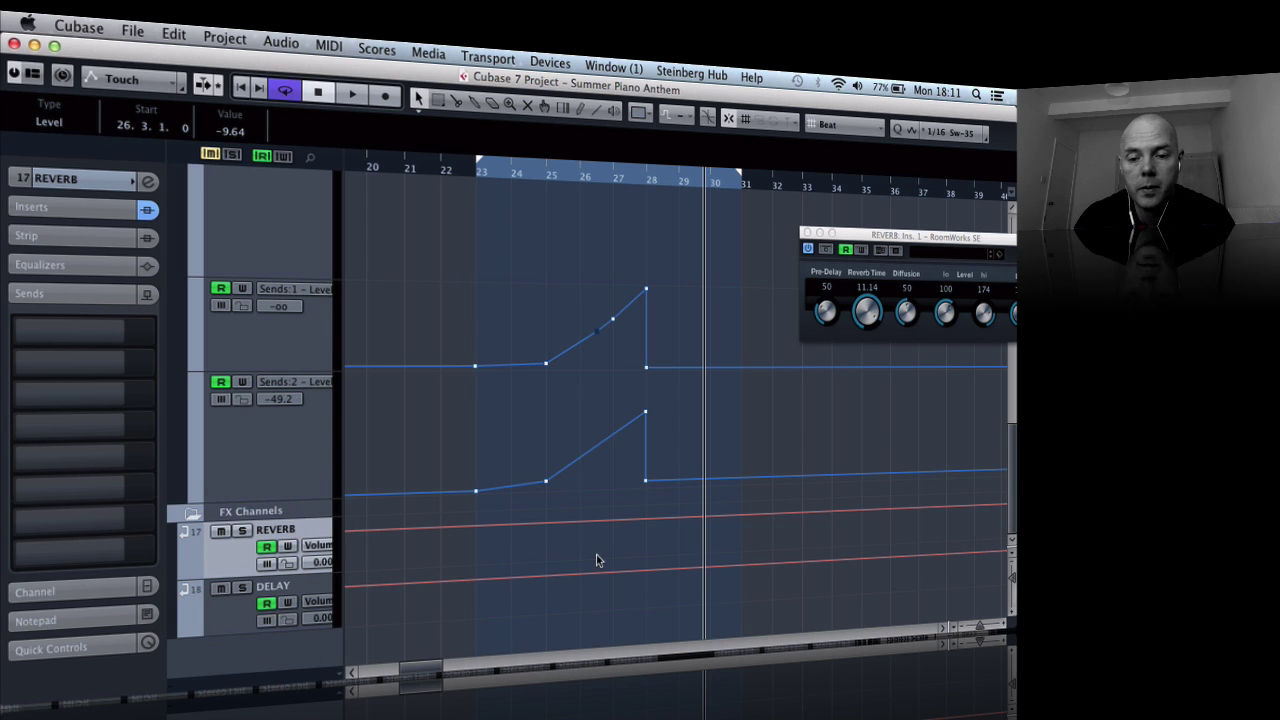
pyautogui.click(326, 545)
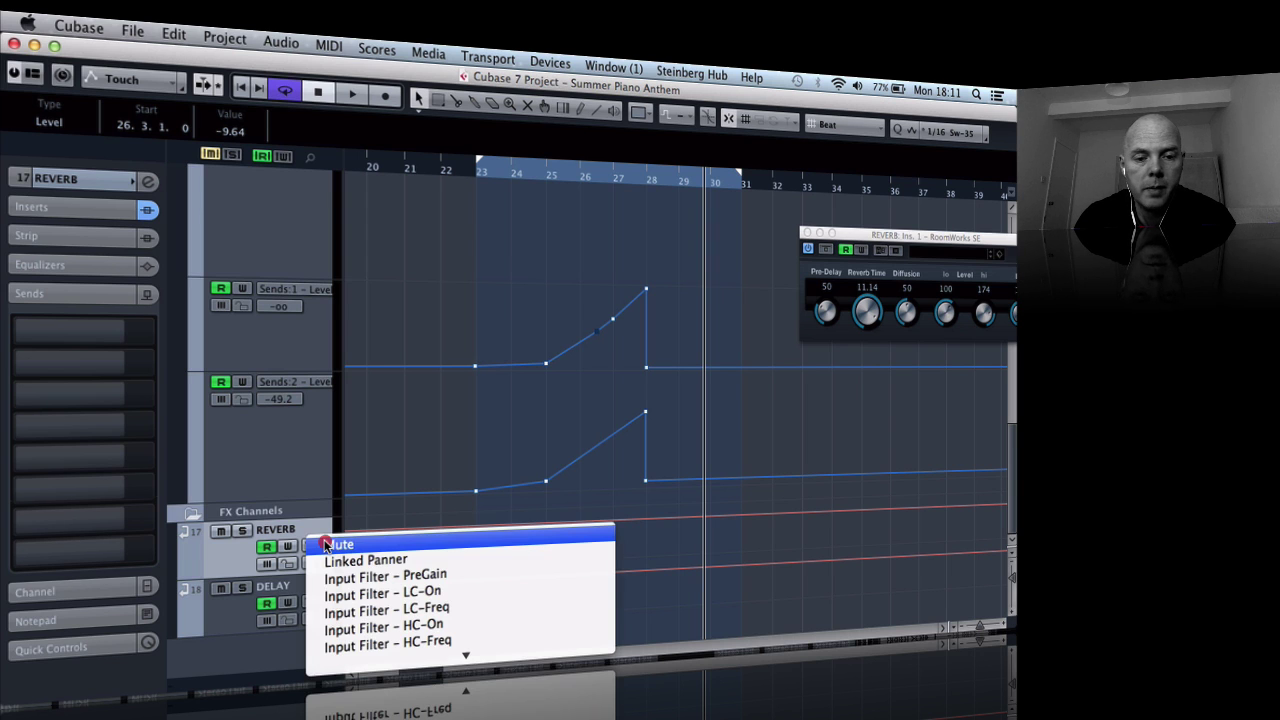
pyautogui.click(326, 545)
pyautogui.click(328, 600)
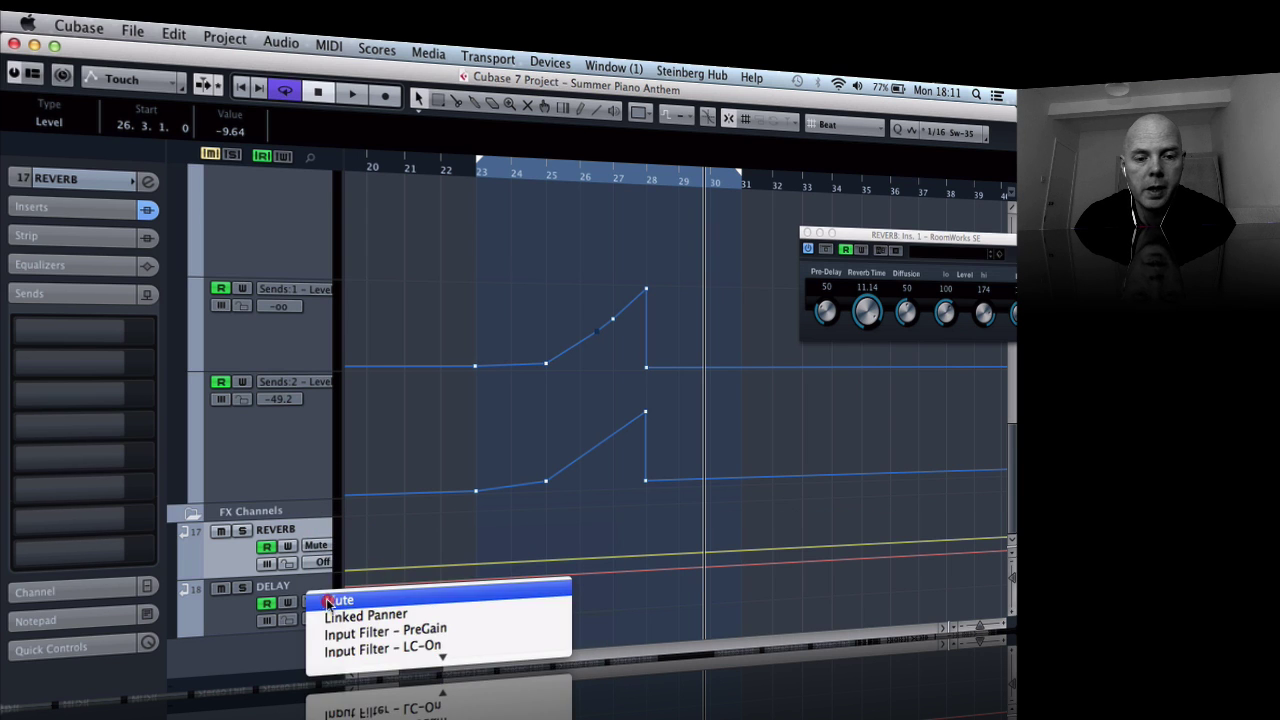
pyautogui.click(330, 600)
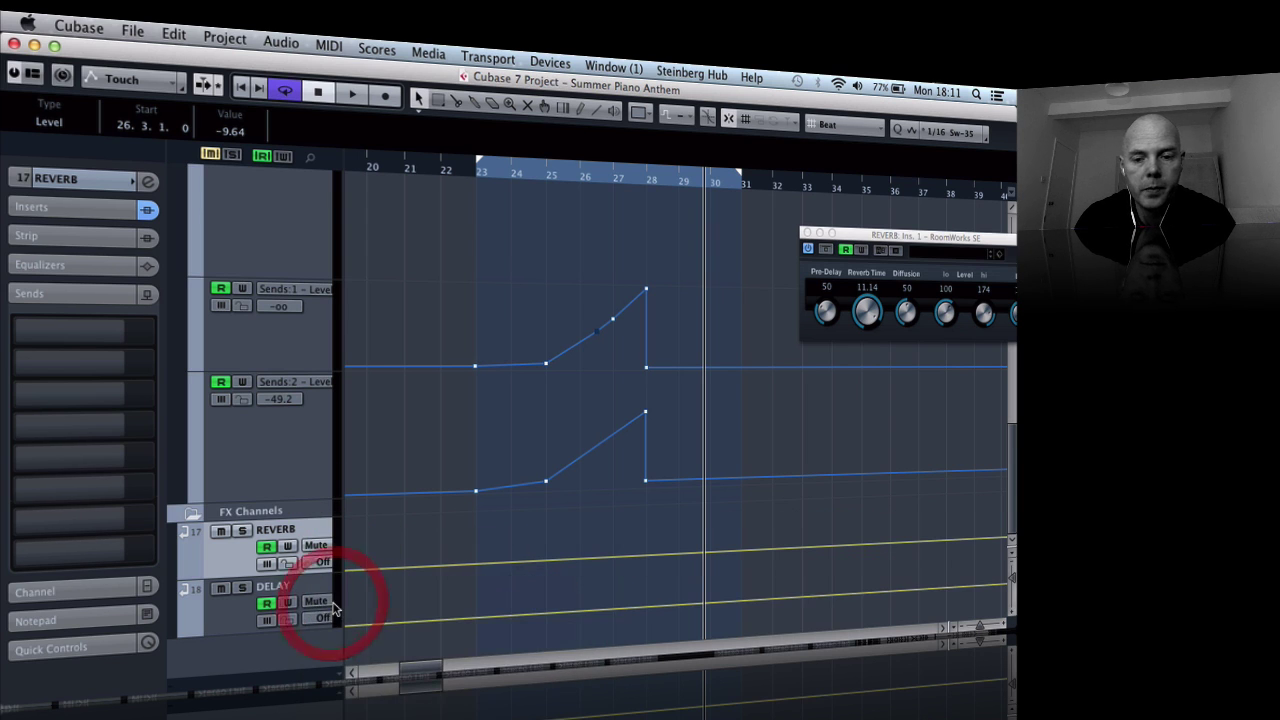
# Step: Automate the REVERB and DELAY channels' Mute lanes to switch on at bar 29
pyautogui.click(680, 561)
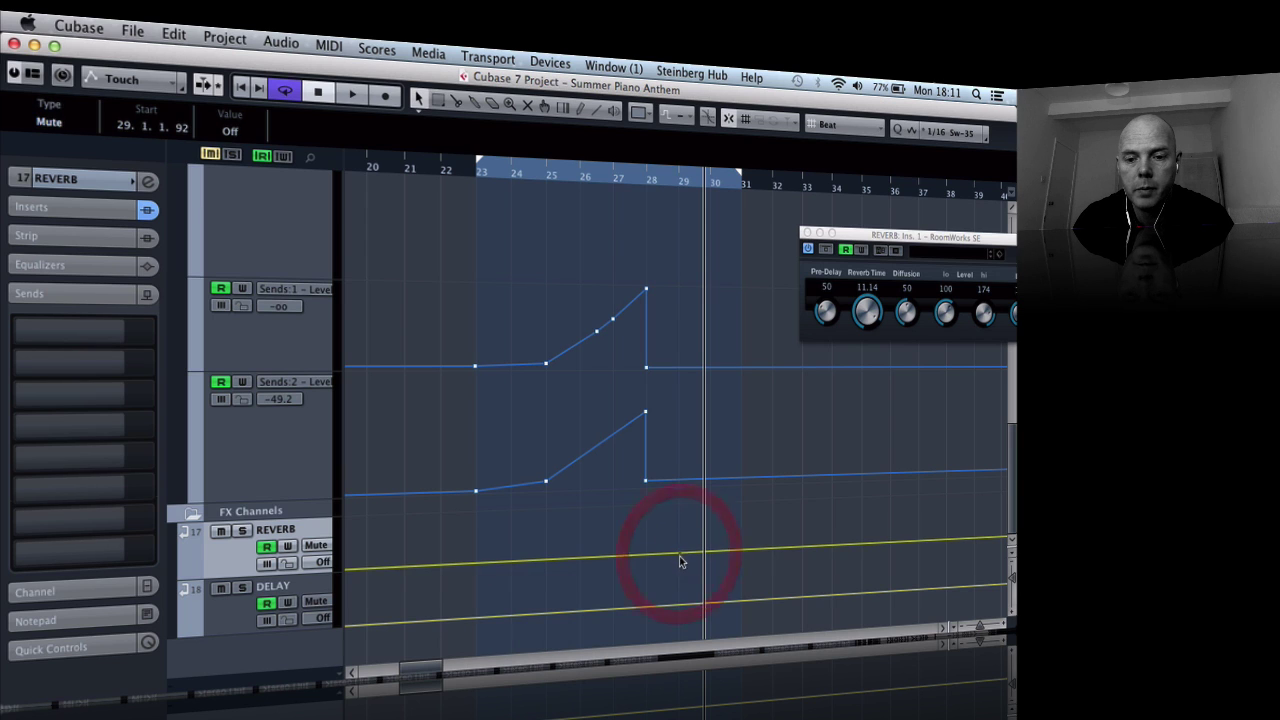
pyautogui.click(686, 543)
pyautogui.click(690, 557)
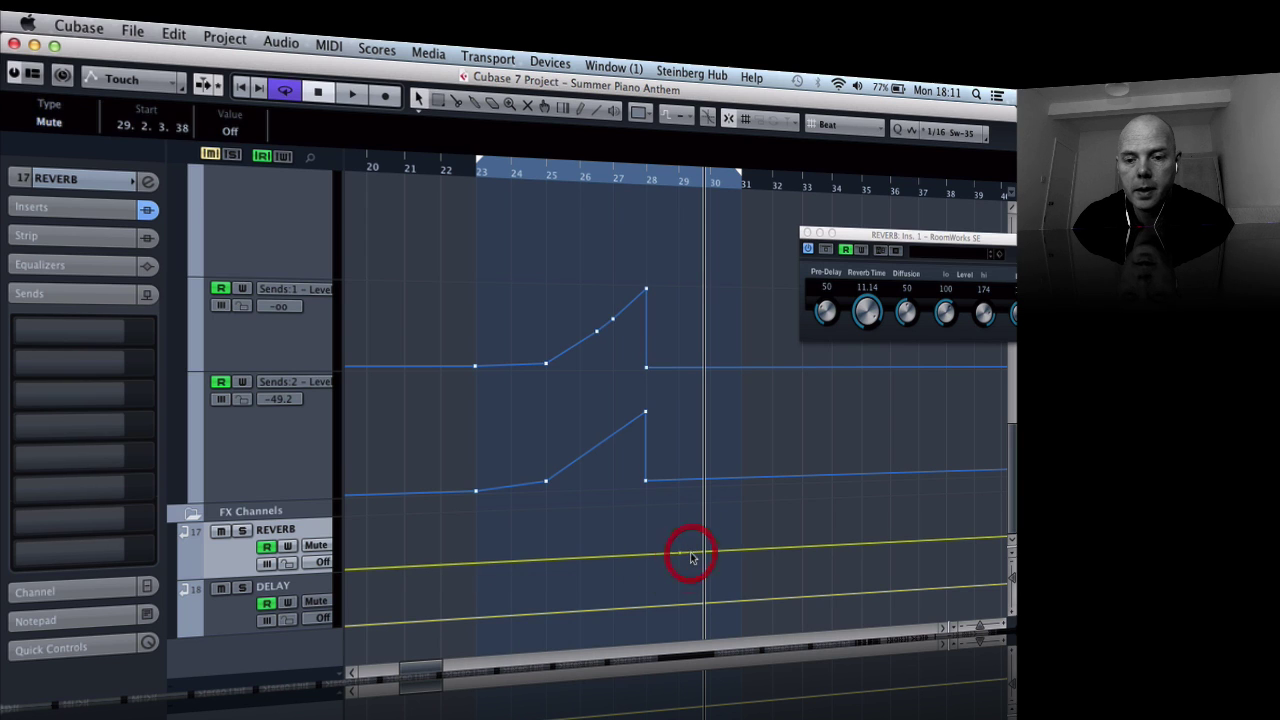
pyautogui.moveTo(690, 557); pyautogui.dragTo(672, 508)
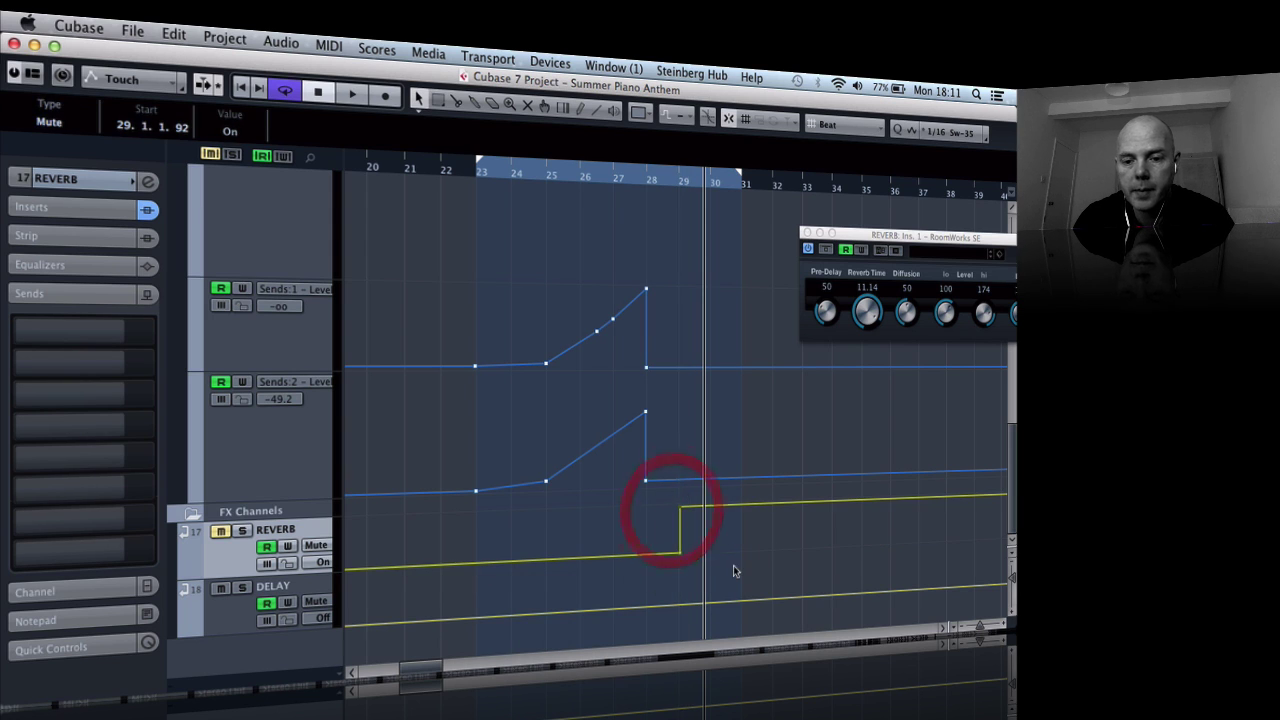
pyautogui.click(681, 606)
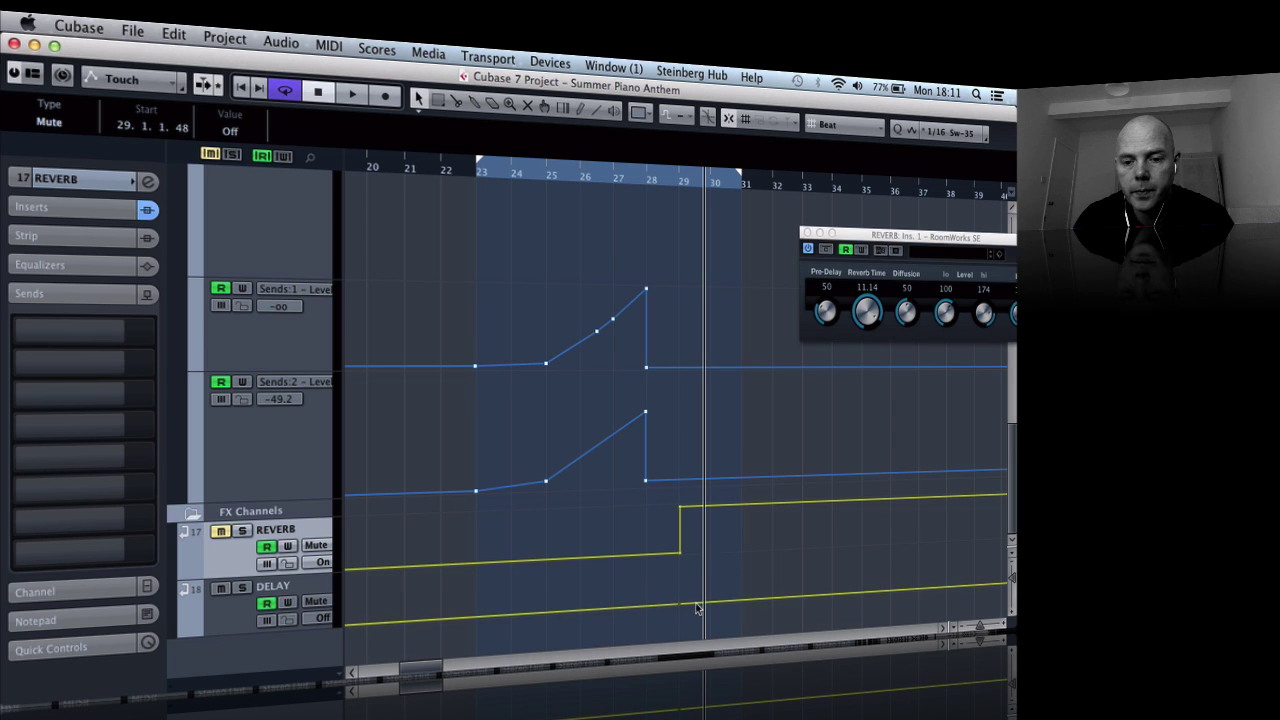
pyautogui.moveTo(697, 607); pyautogui.dragTo(671, 564)
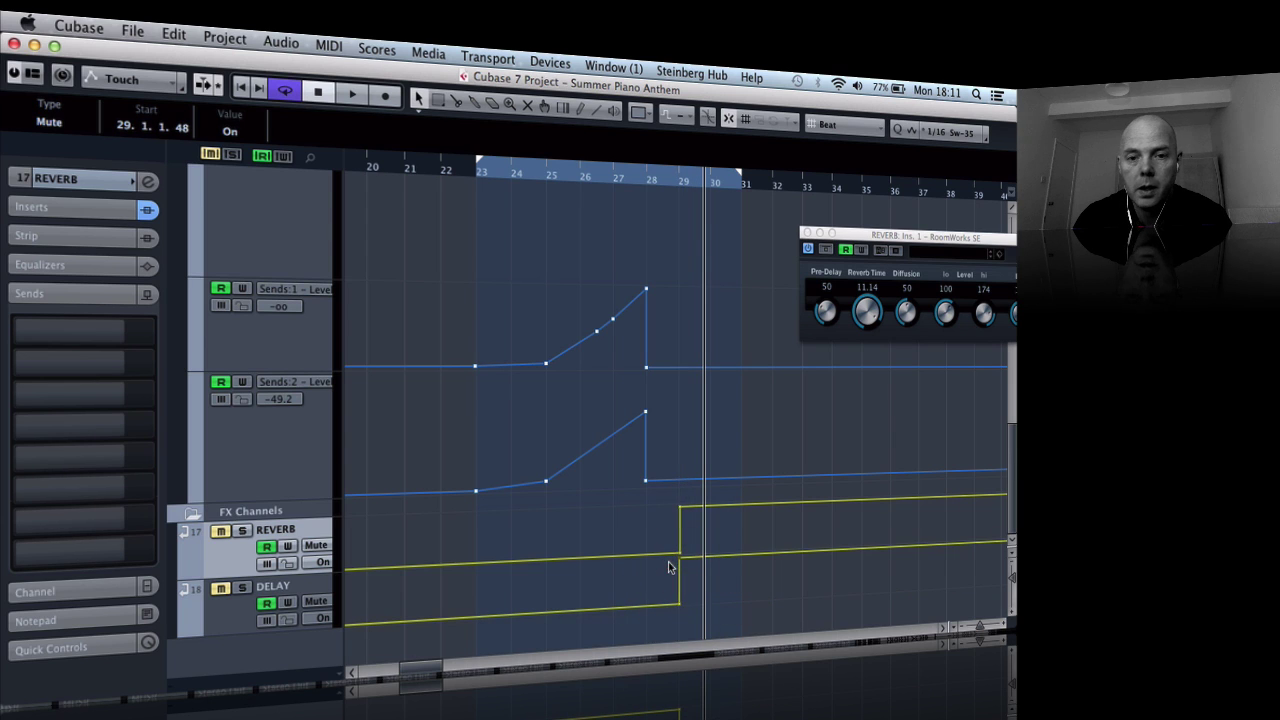
# Step: Audition briefly from bar 23, then clear the mute on all muted tracks
pyautogui.click(469, 172)
pyautogui.press('space')
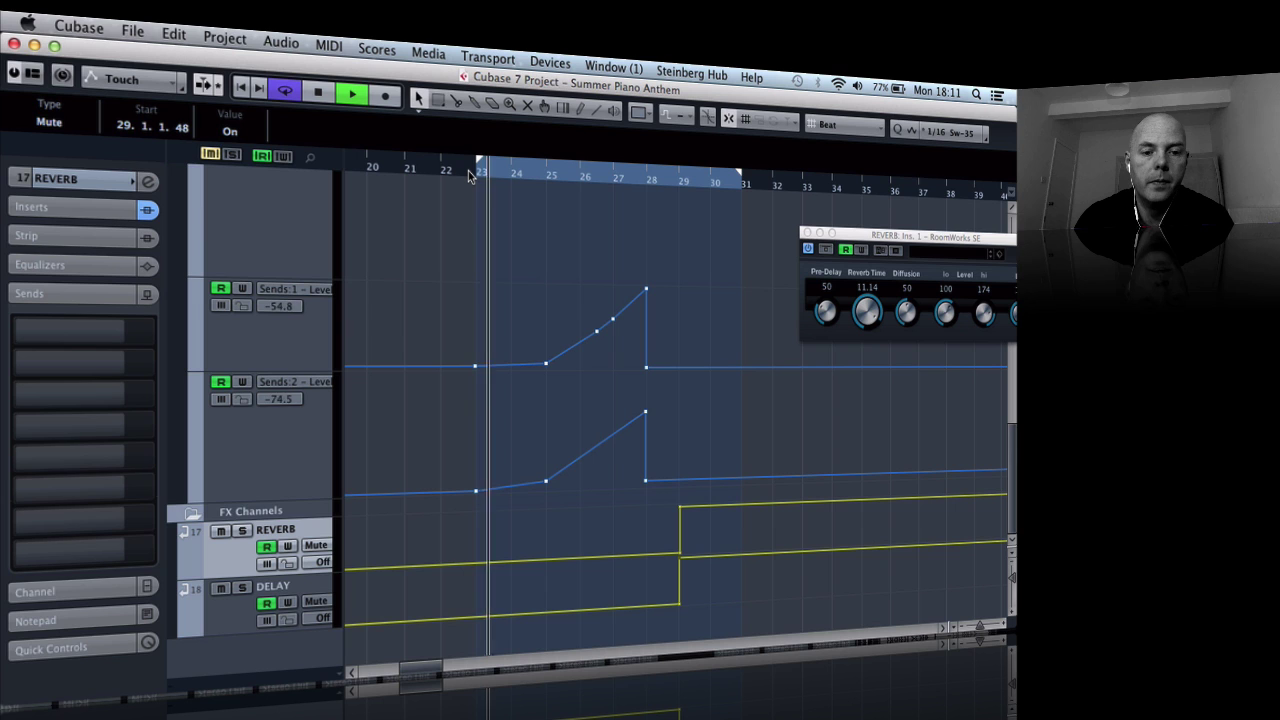
pyautogui.press('space')
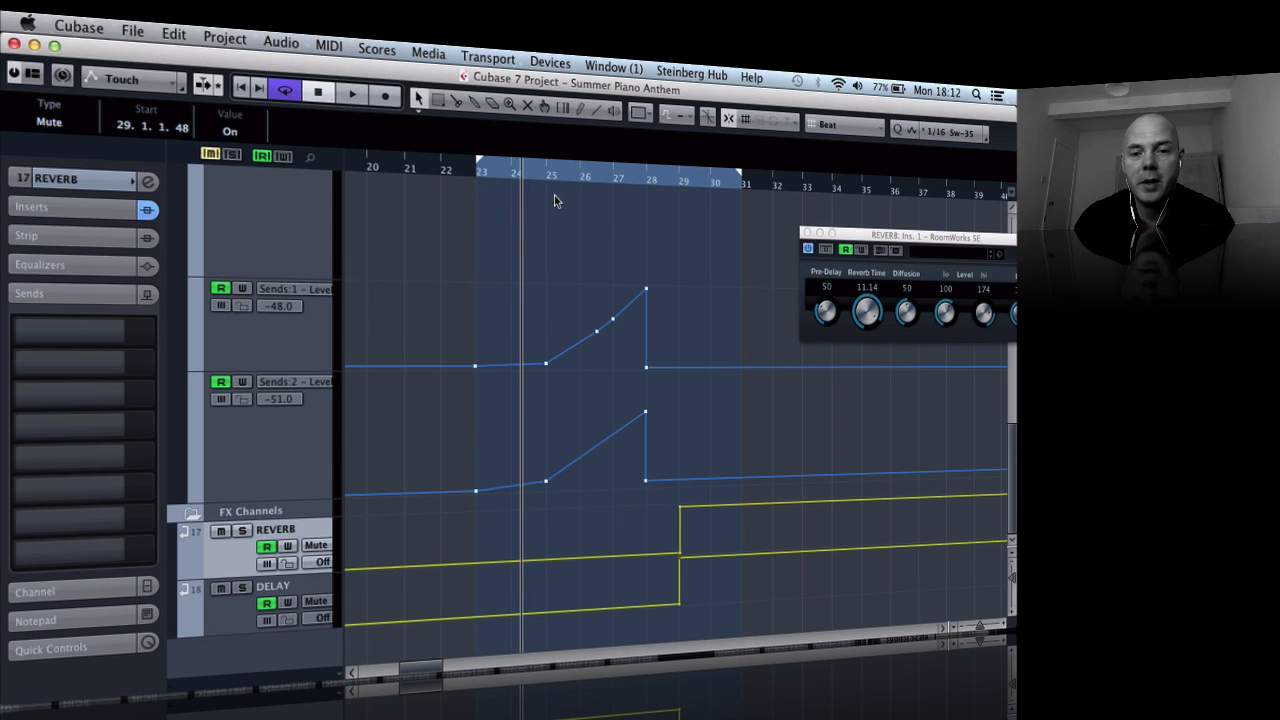
pyautogui.scroll(10, 554, 197)
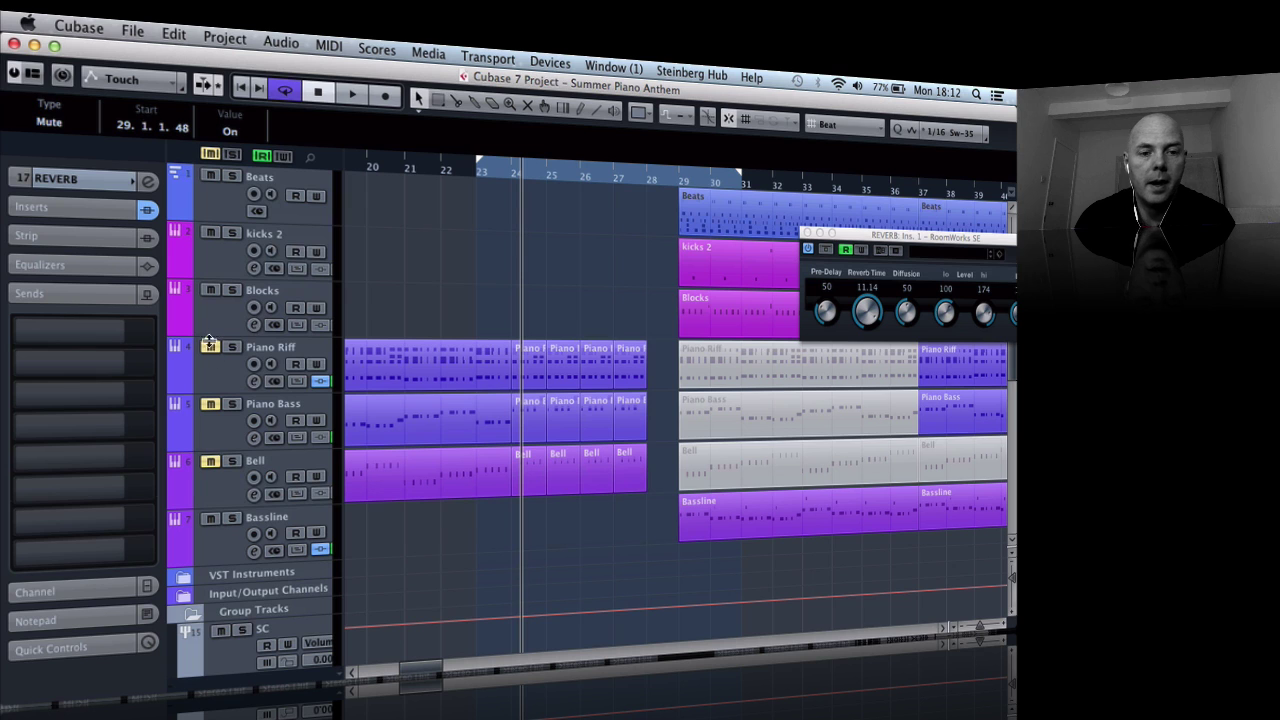
pyautogui.click(210, 153)
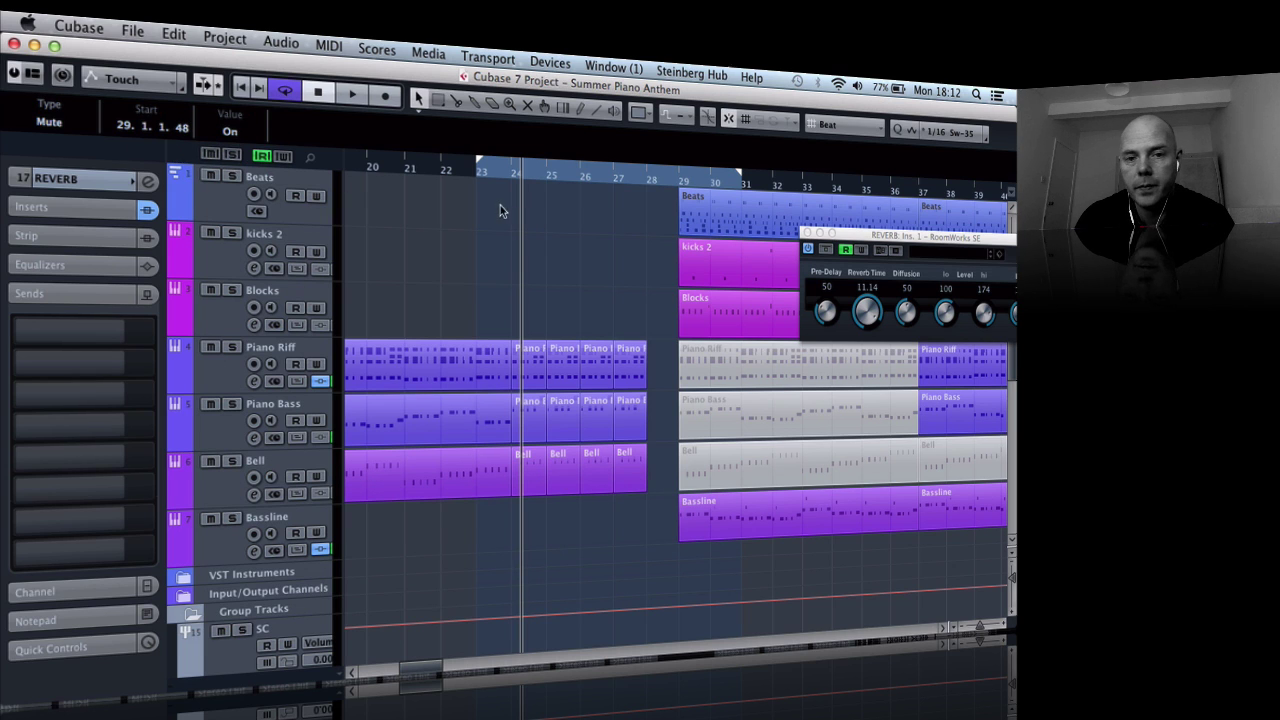
# Step: Play the full arrangement from bar 23 past the beats' entry at bar 29, checking the send and mute automation
pyautogui.click(473, 178)
pyautogui.doubleClick(475, 173)
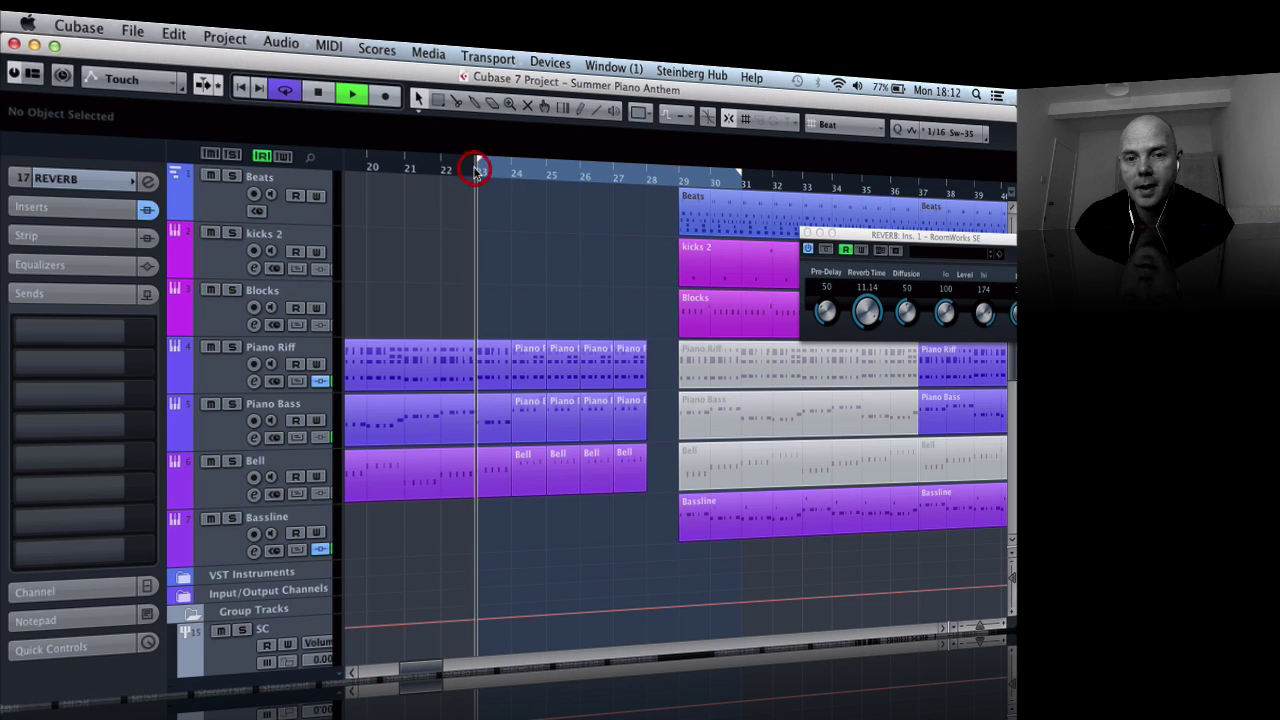
pyautogui.scroll(-10, 692, 350)
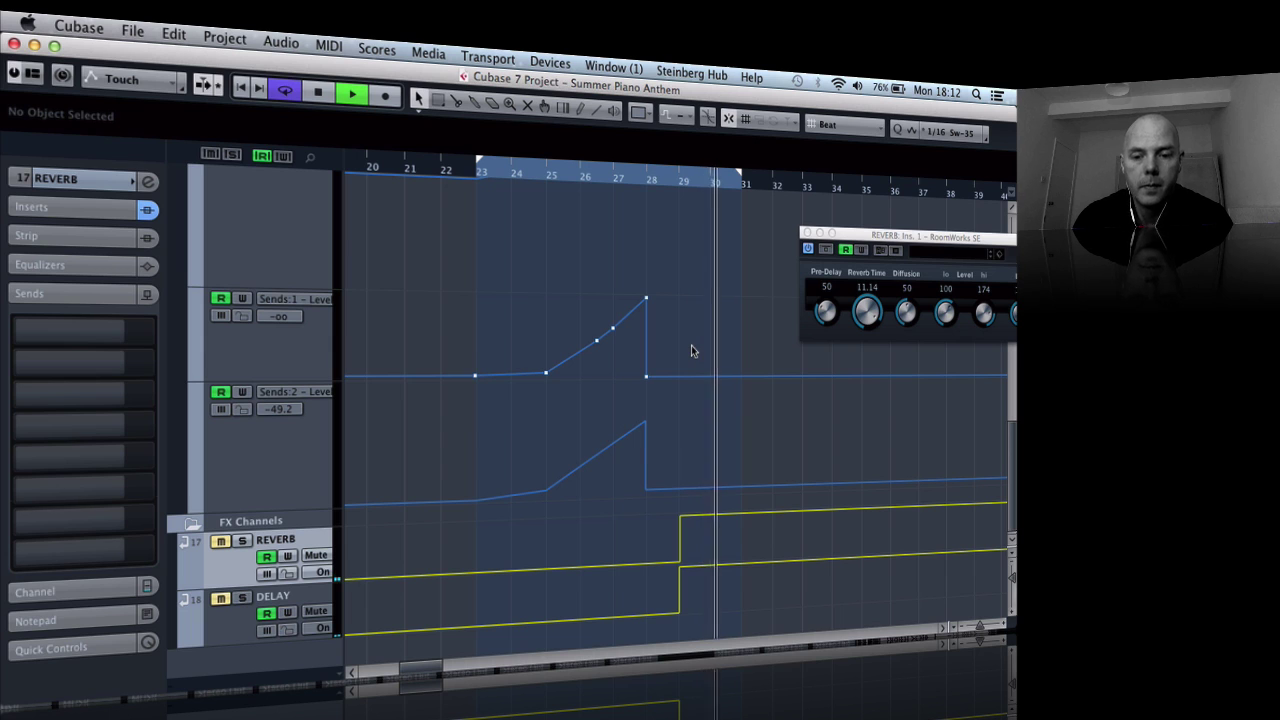
pyautogui.press('space')
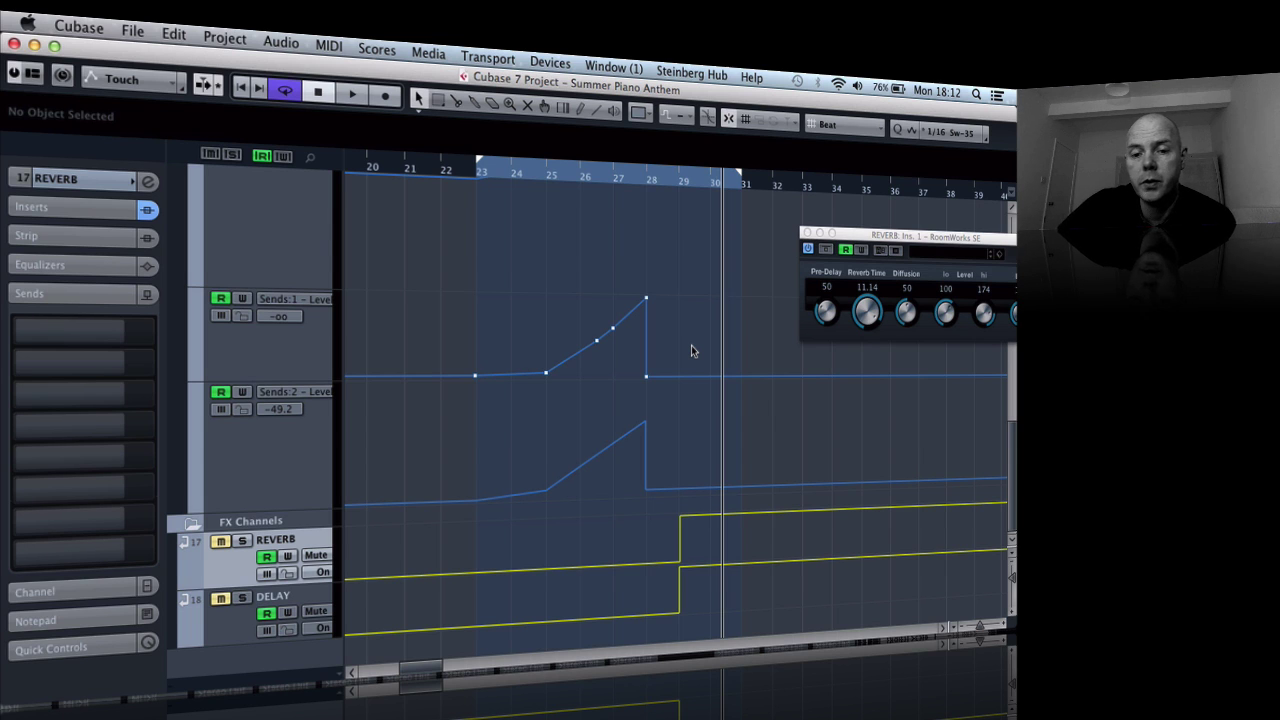
# Step: Review the transition's clips and automation lanes across the arrangement, and inspect the Triebwerk instrument on the Piano Bass track
pyautogui.press('g')
pyautogui.press('g')
pyautogui.press('g')
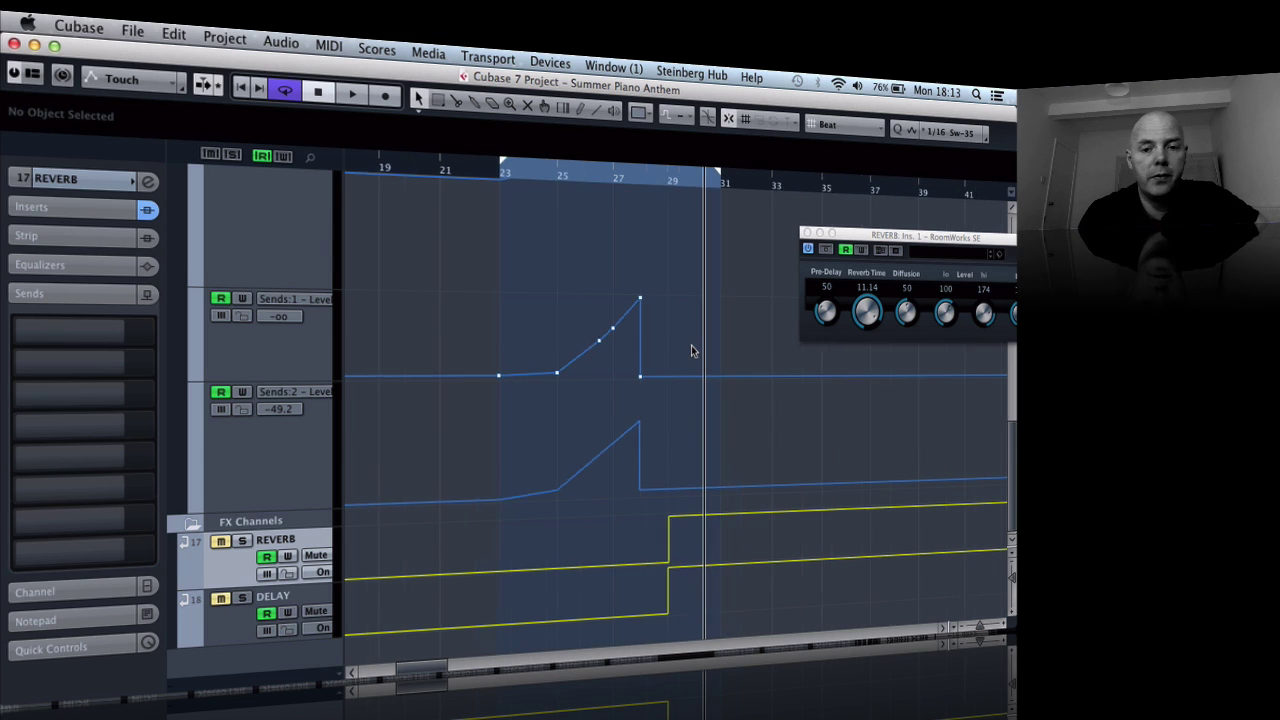
pyautogui.click(1008, 548)
pyautogui.click(937, 583)
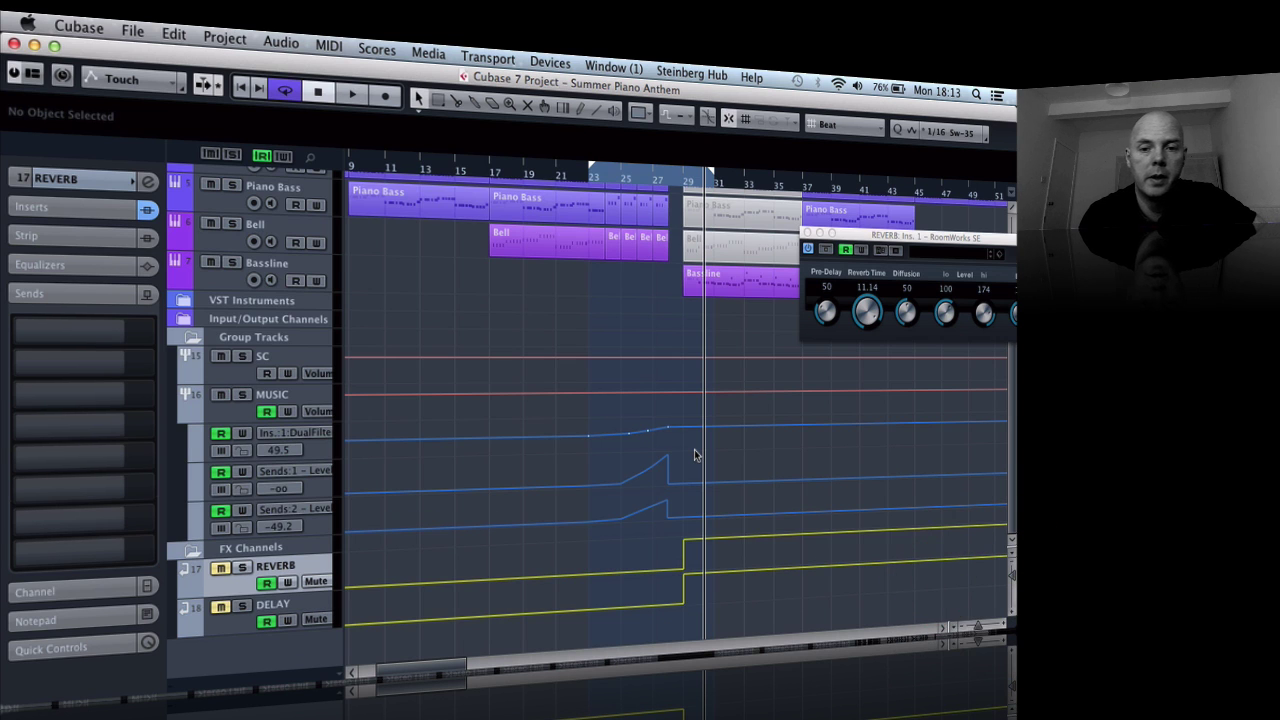
pyautogui.scroll(4, 695, 455)
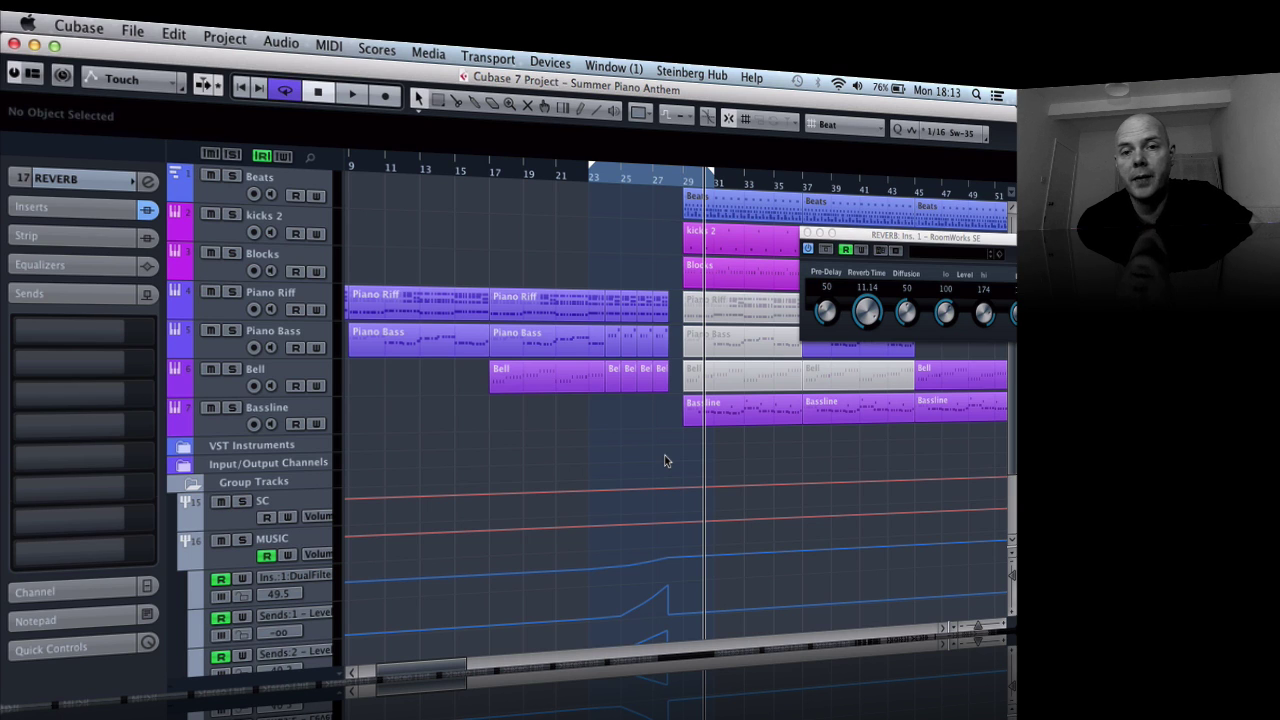
pyautogui.click(270, 326)
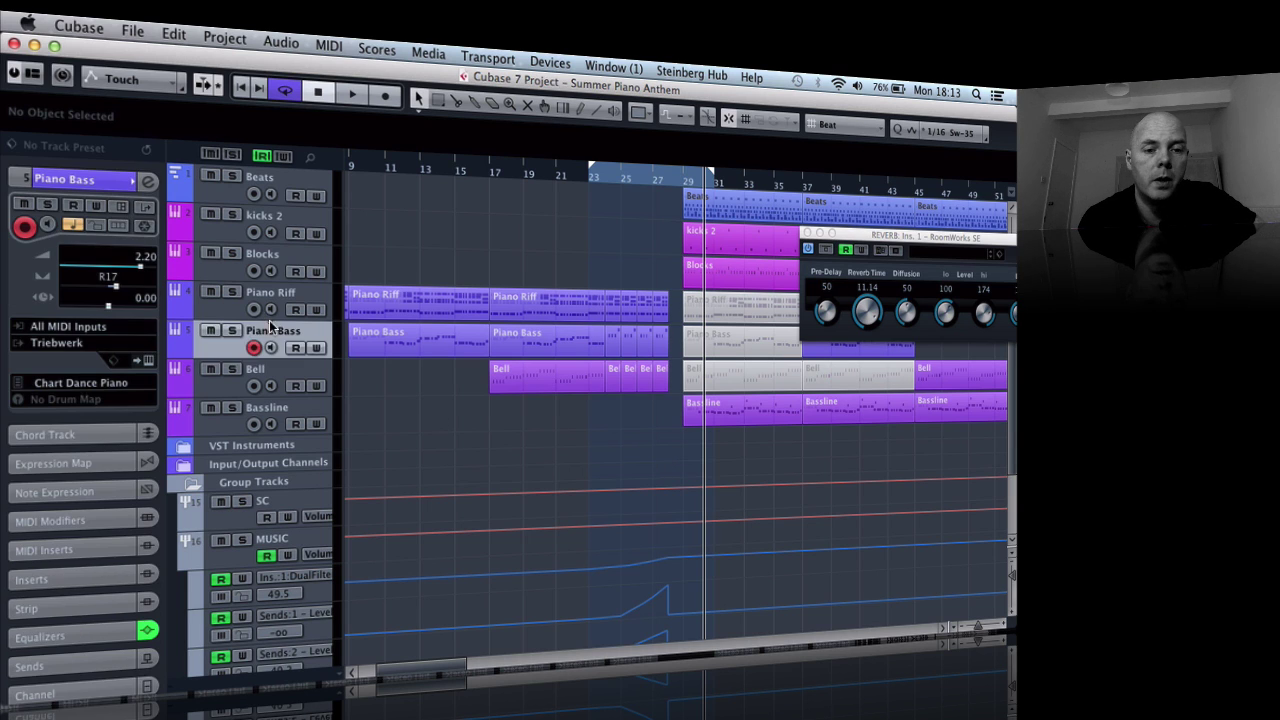
pyautogui.click(147, 361)
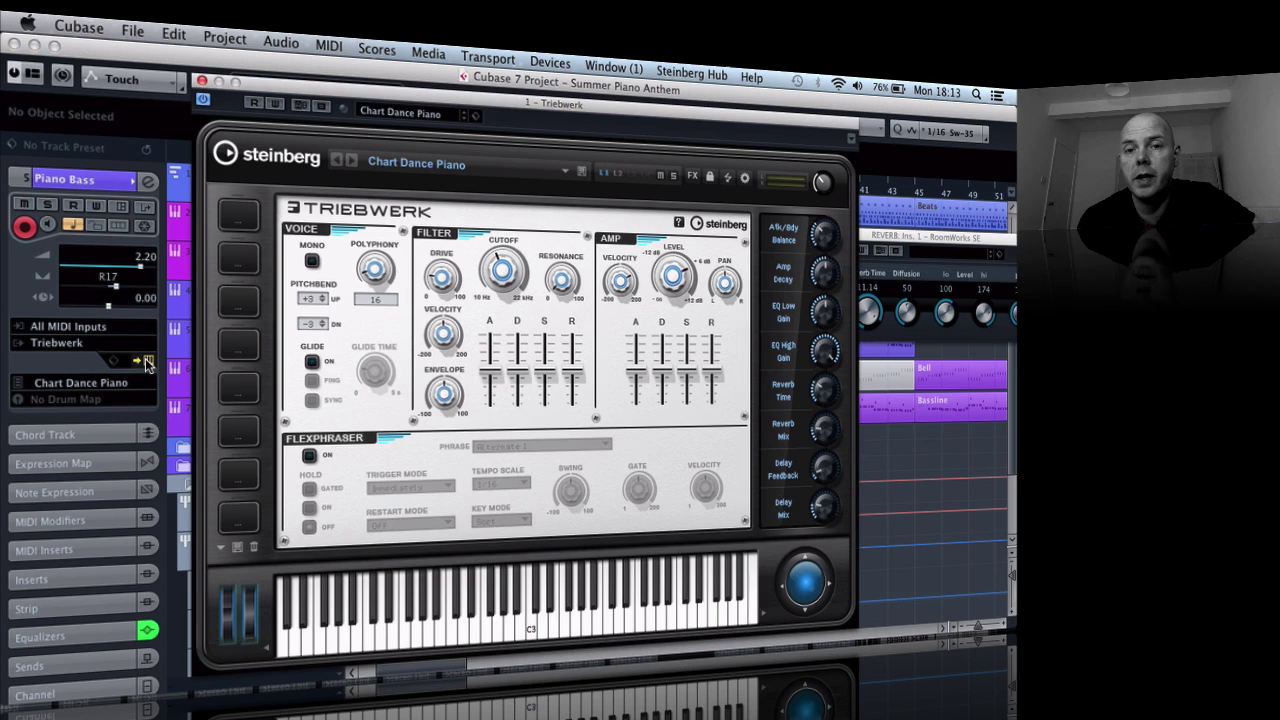
pyautogui.click(201, 81)
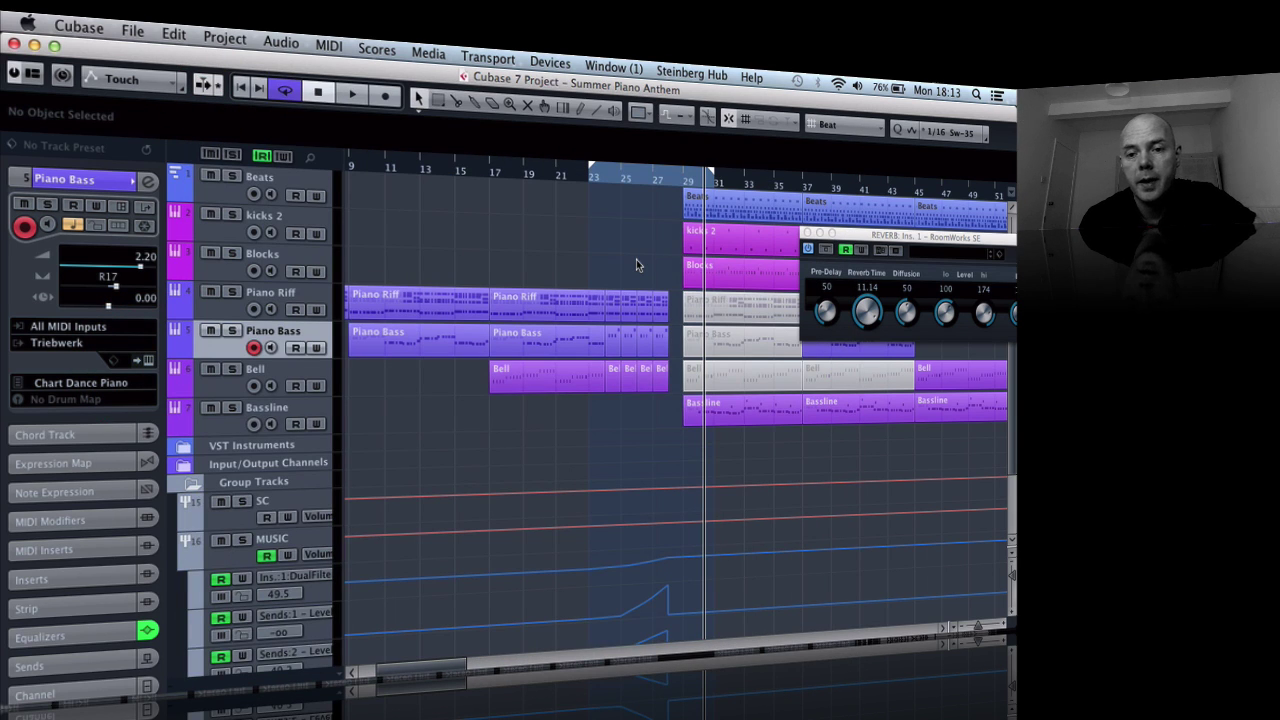
pyautogui.click(636, 259)
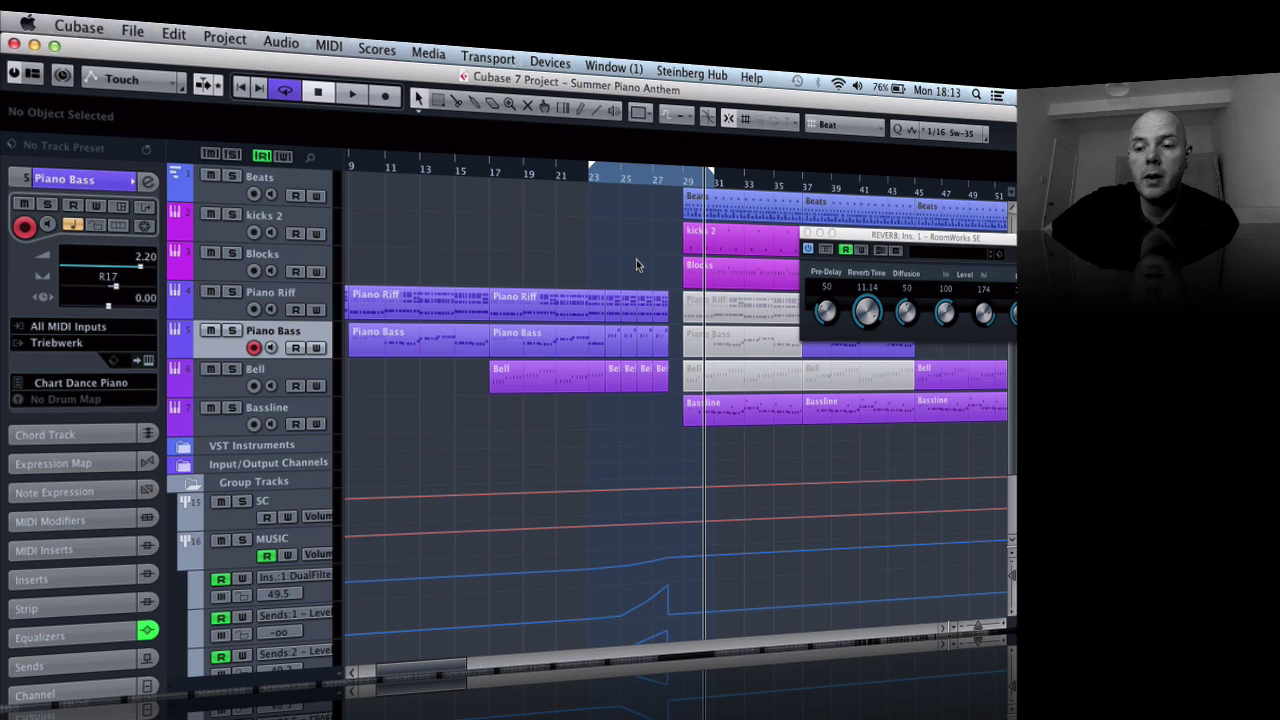